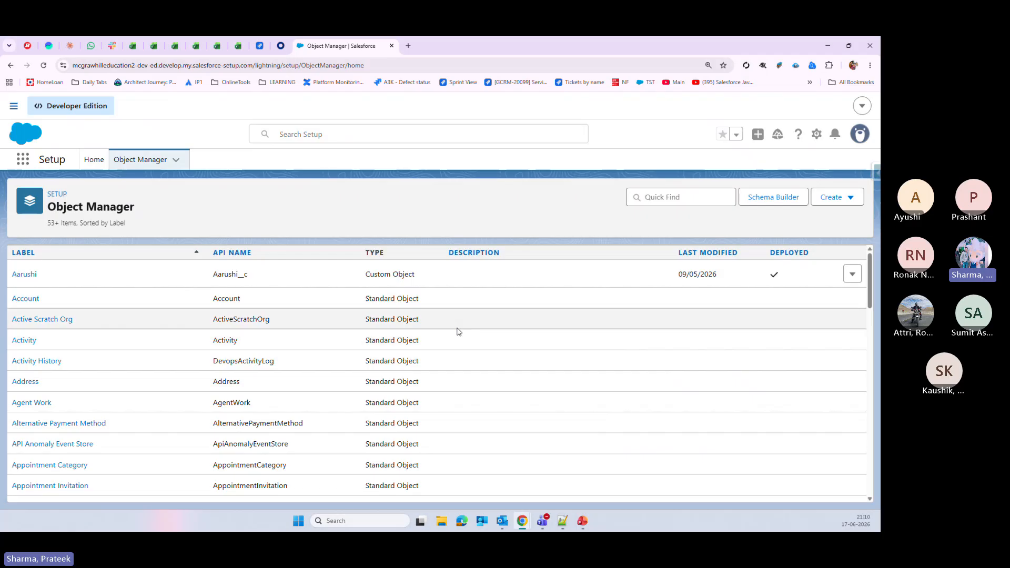
- Scroll the Object Manager list down until the JuneBatch__c custom object row appears
scroll(463, 389, "down", 3)
scroll(462, 392, "up", 3)
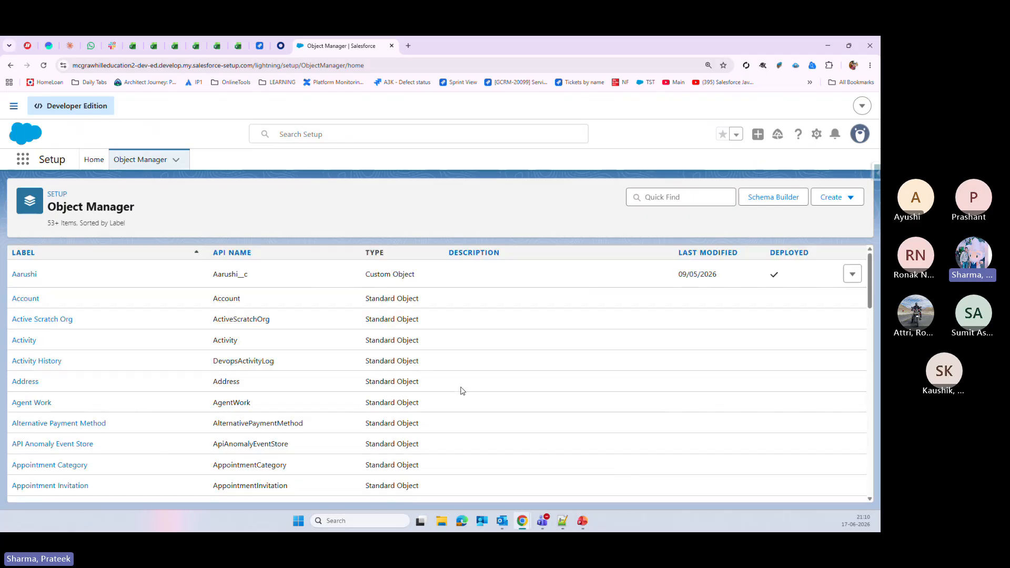
scroll(546, 401, "down", 8)
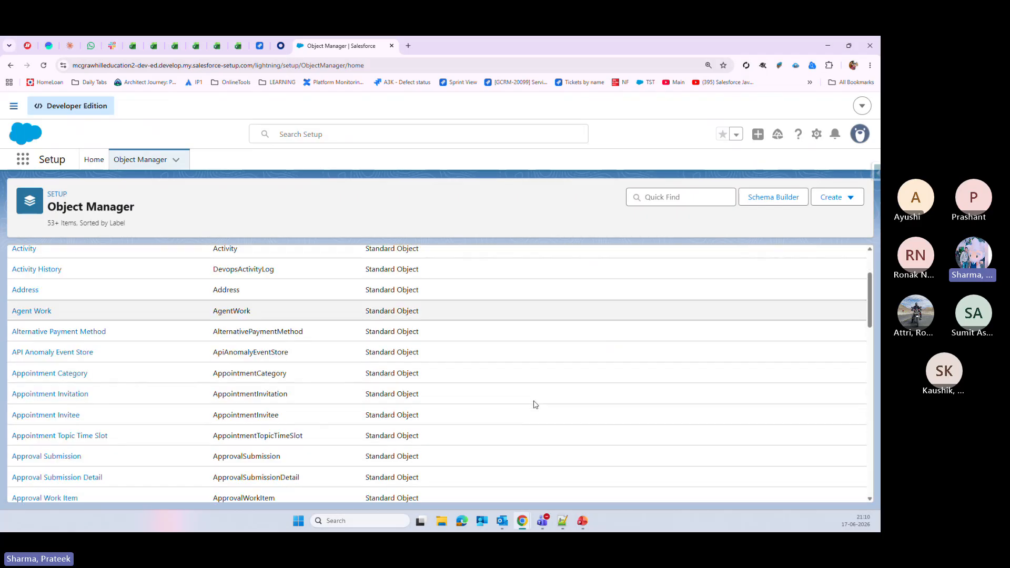
scroll(527, 416, "down", 12)
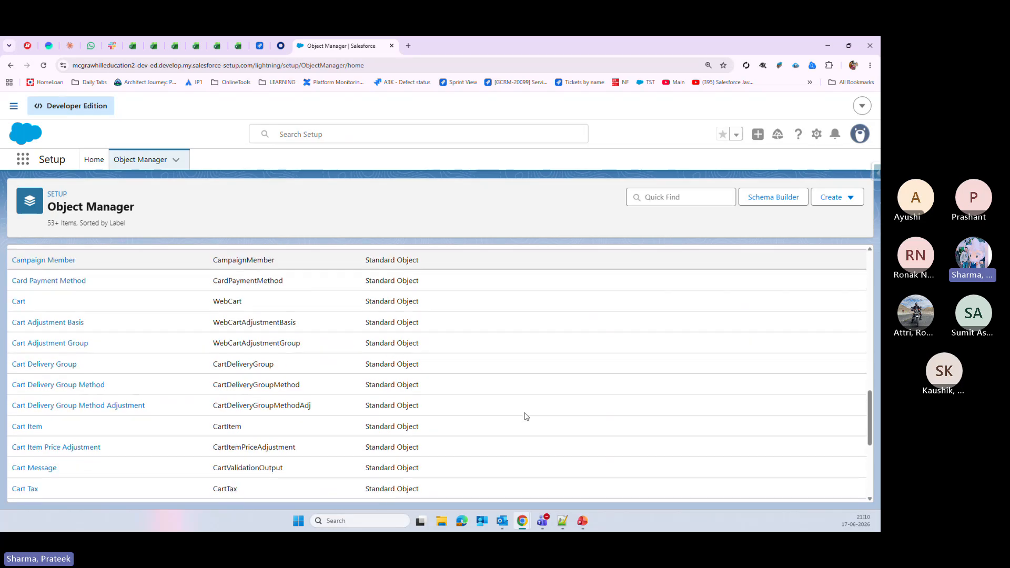
scroll(486, 375, "down", 4)
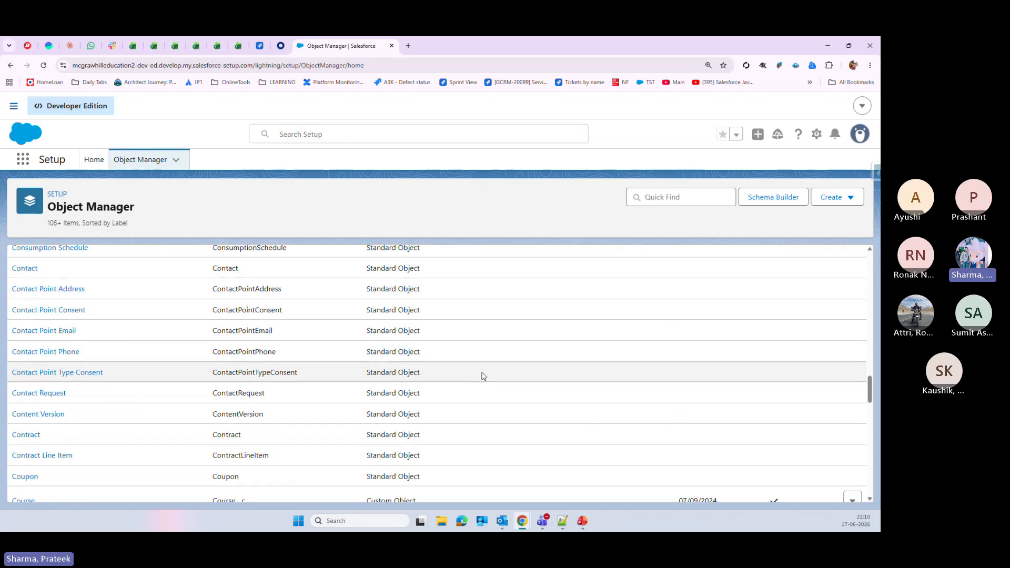
scroll(481, 377, "down", 7)
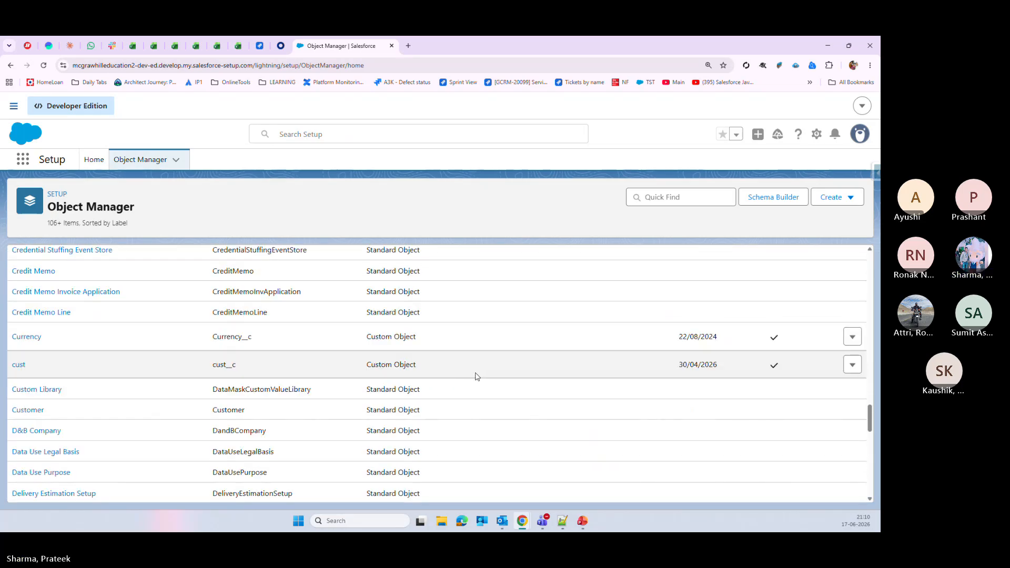
scroll(475, 379, "down", 3)
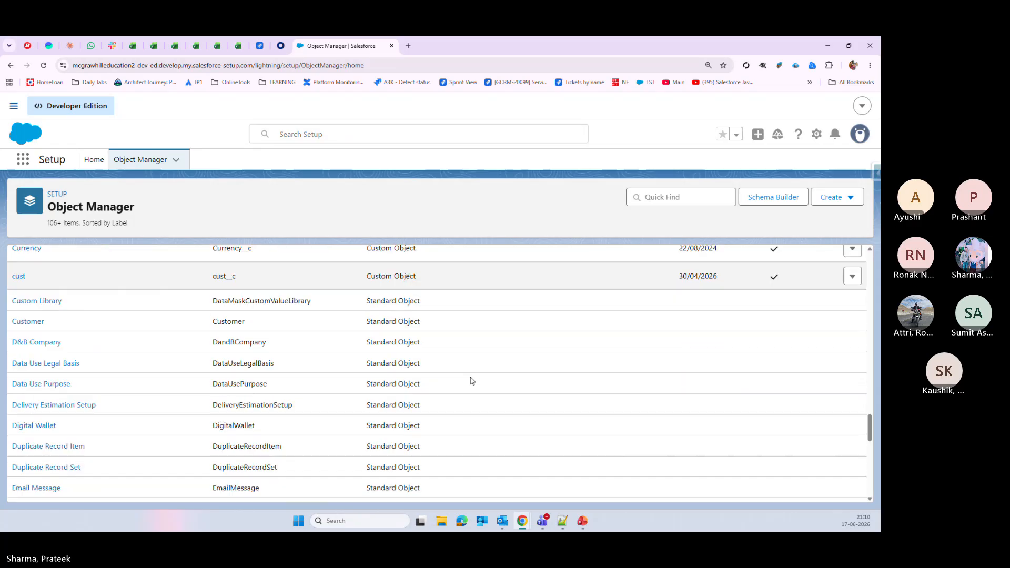
scroll(472, 380, "down", 12)
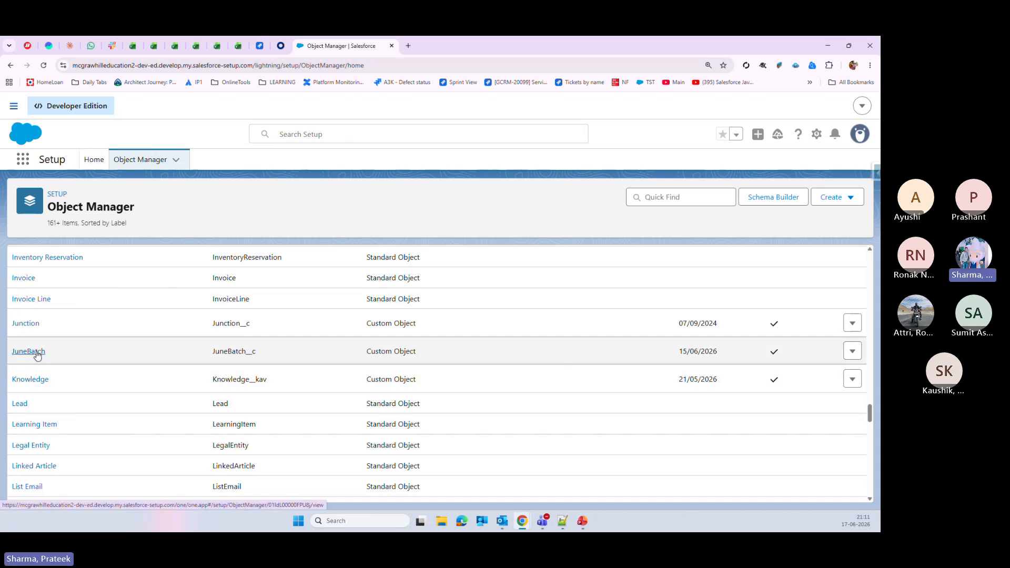
- Open JuneBatch, note its JuneBatch__c API name, and view its five fields
left_click(36, 355)
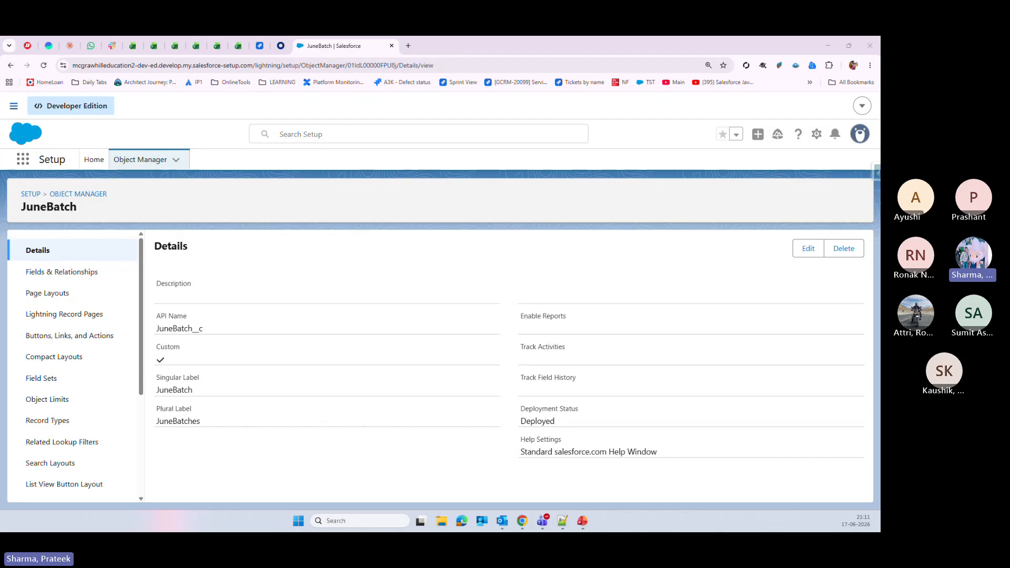
key("super+d")
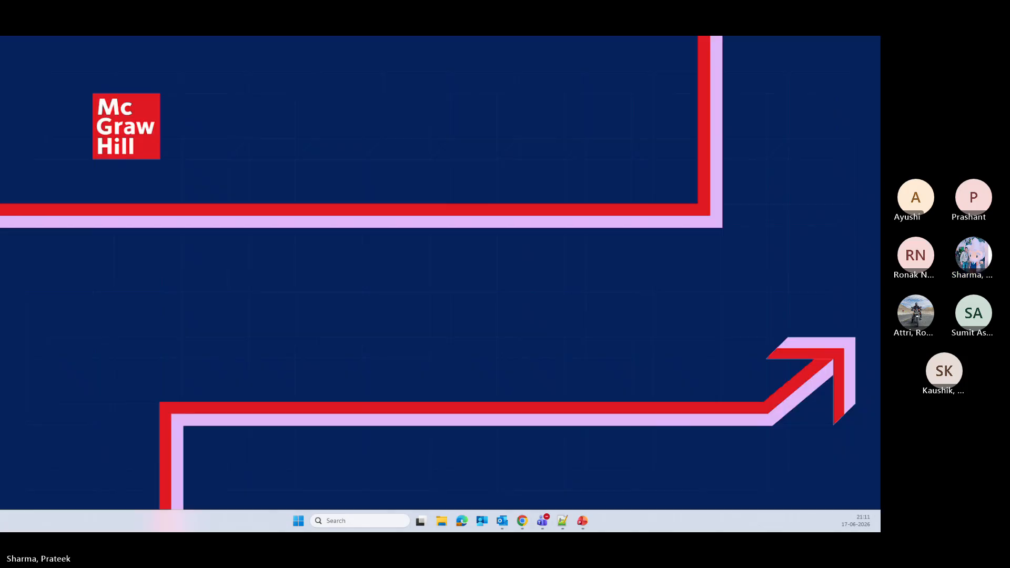
key("super+d")
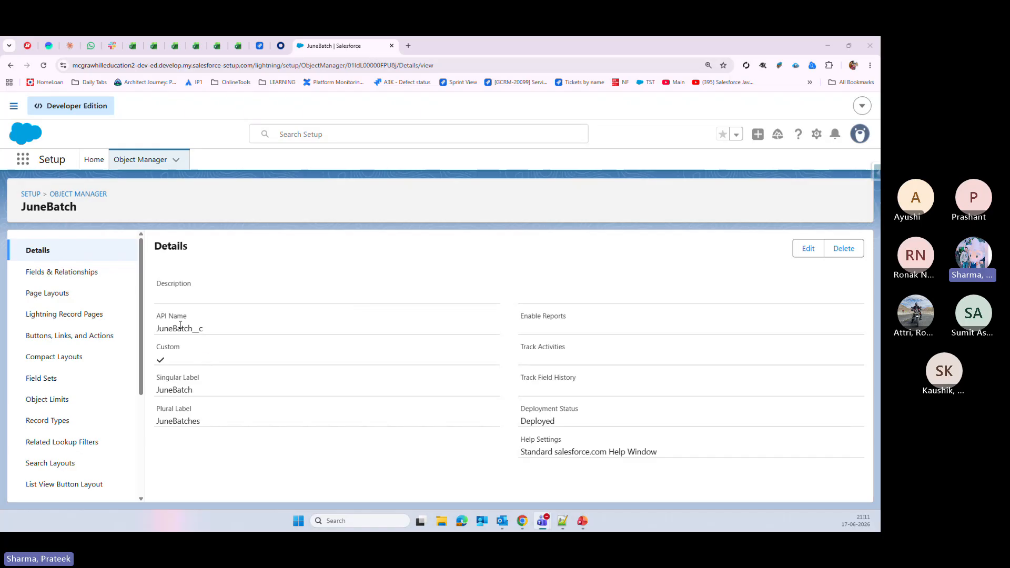
left_click_drag(154, 330, 219, 328)
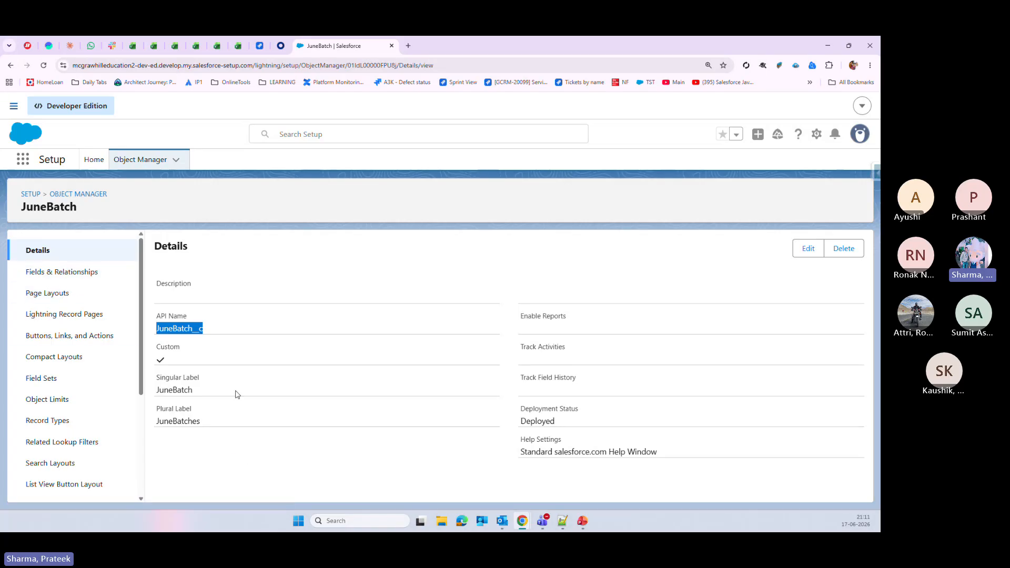
left_click(75, 275)
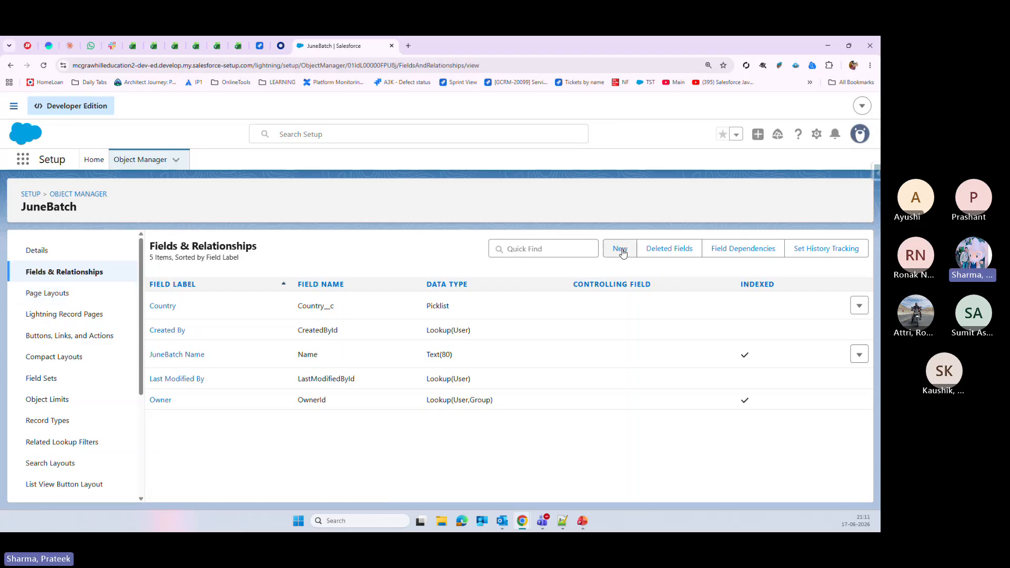
- Start a new JuneBatch custom field and compare Lookup, Master-Detail and External Lookup relationship types
left_click(622, 251)
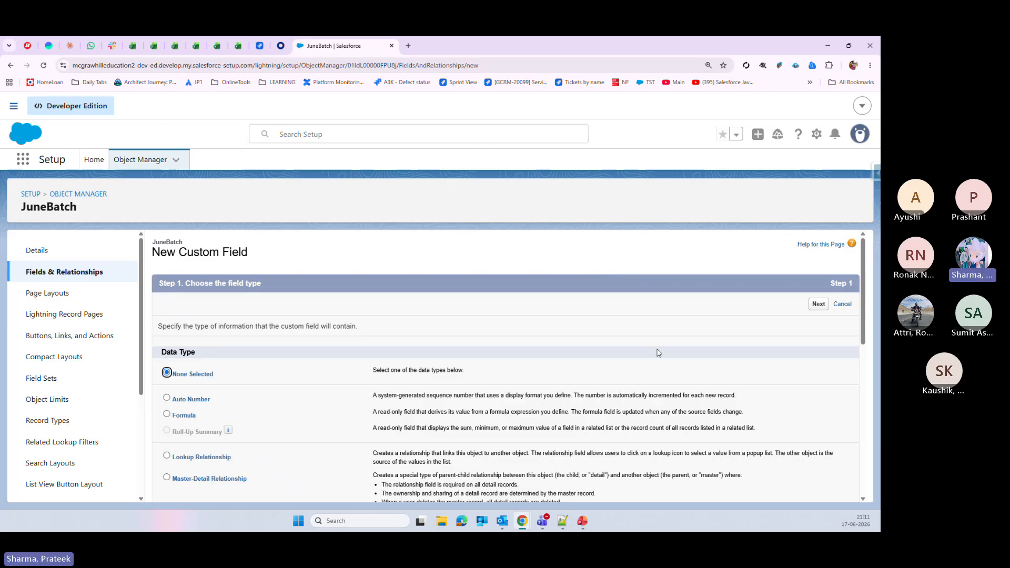
scroll(655, 352, "down", 2)
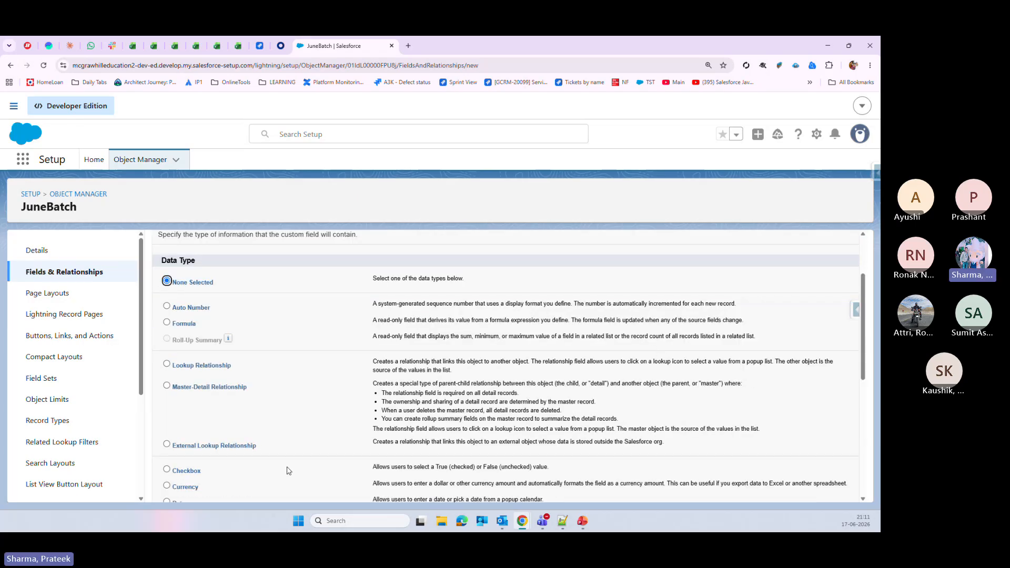
scroll(240, 420, "down", 1)
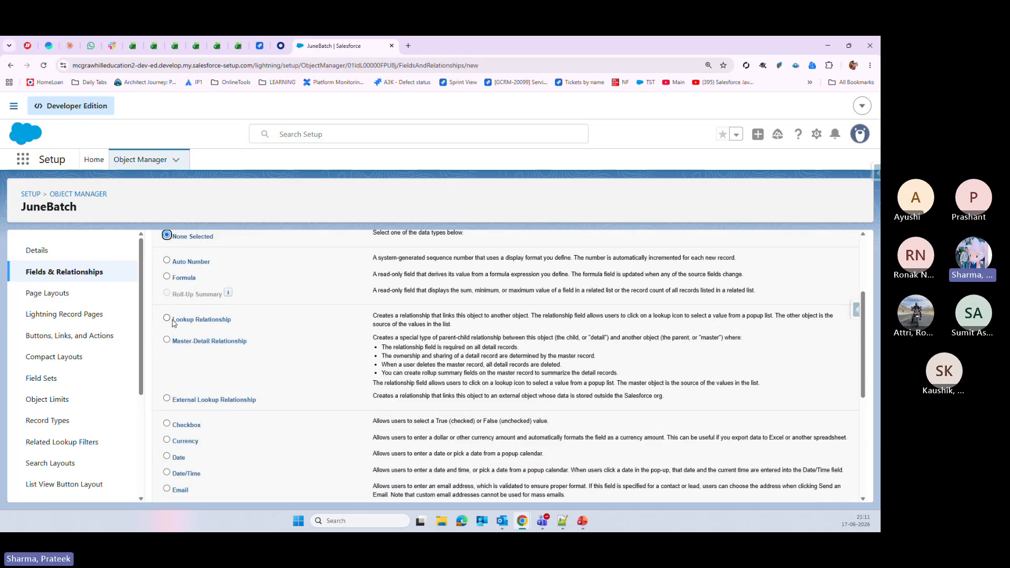
left_click_drag(176, 322, 236, 321)
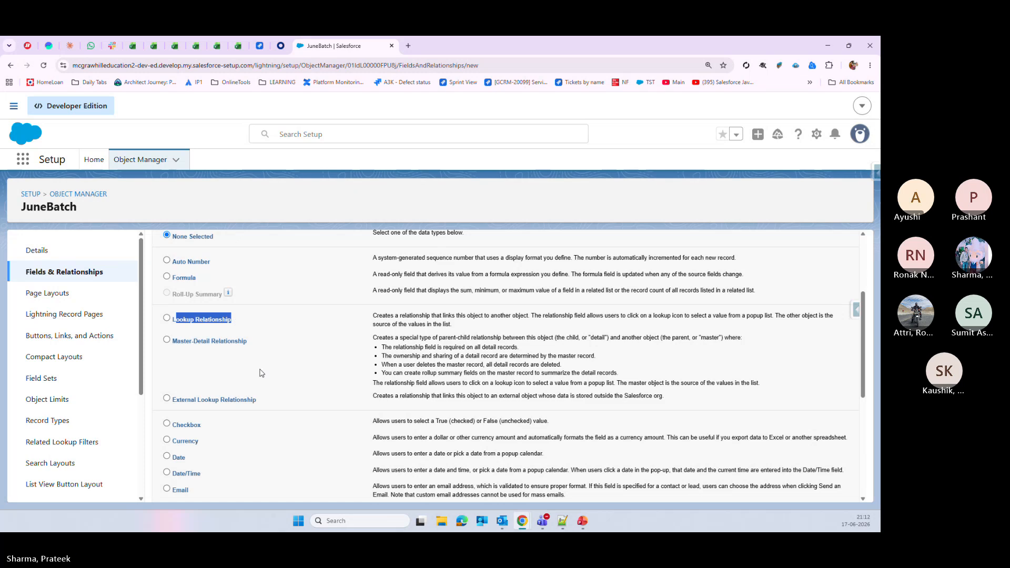
scroll(259, 369, "up", 1)
left_click(251, 386)
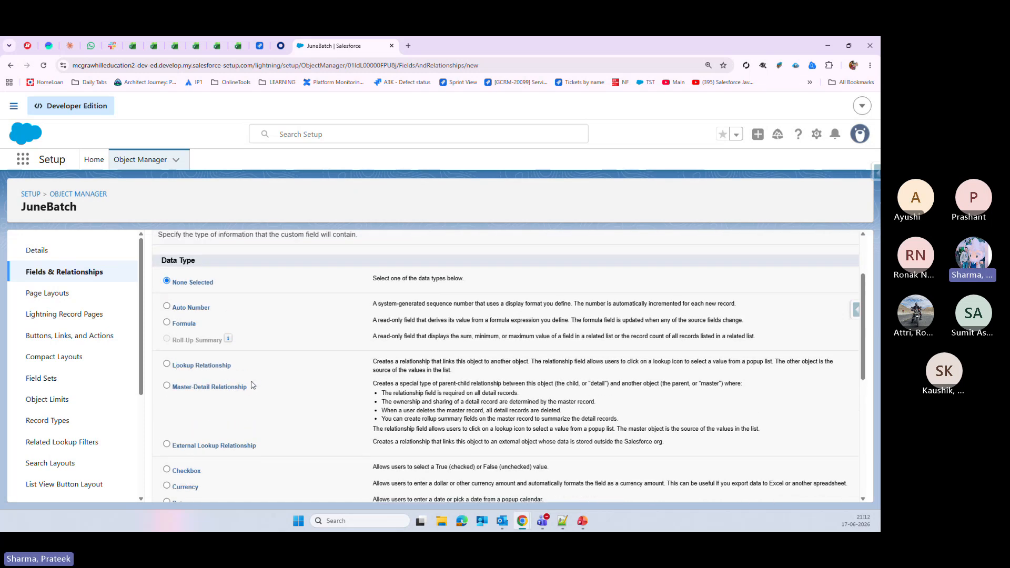
left_click_drag(247, 392, 172, 392)
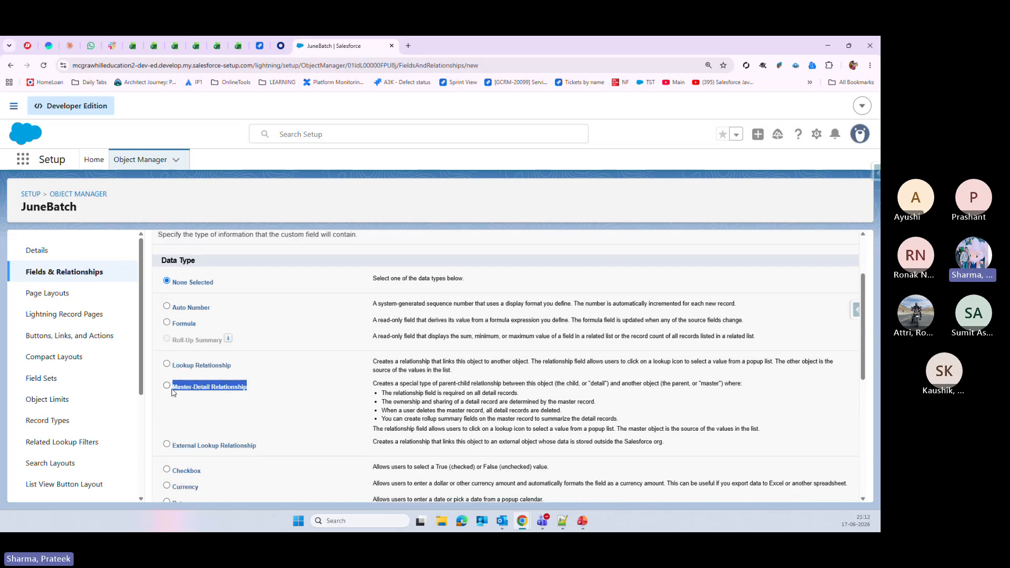
left_click_drag(257, 447, 167, 450)
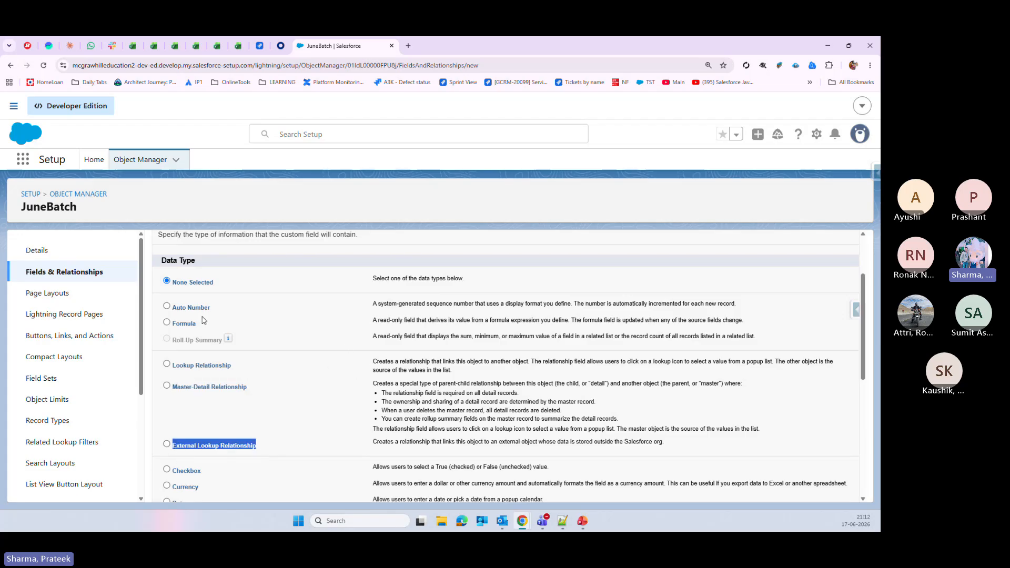
left_click_drag(248, 388, 172, 364)
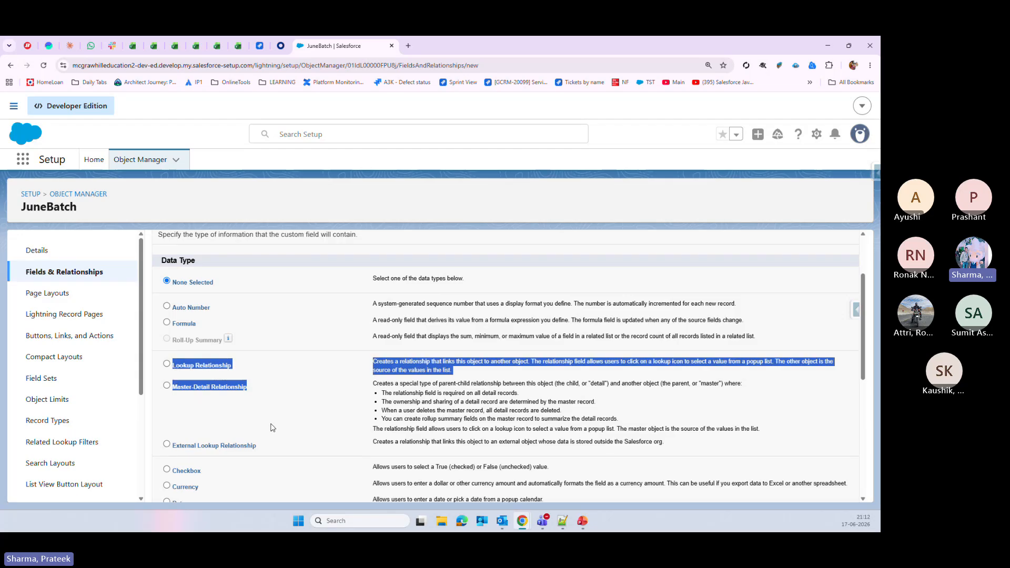
left_click(213, 386)
- Choose Lookup Relationship as the new field's data type and review its description
left_click_drag(237, 369, 166, 370)
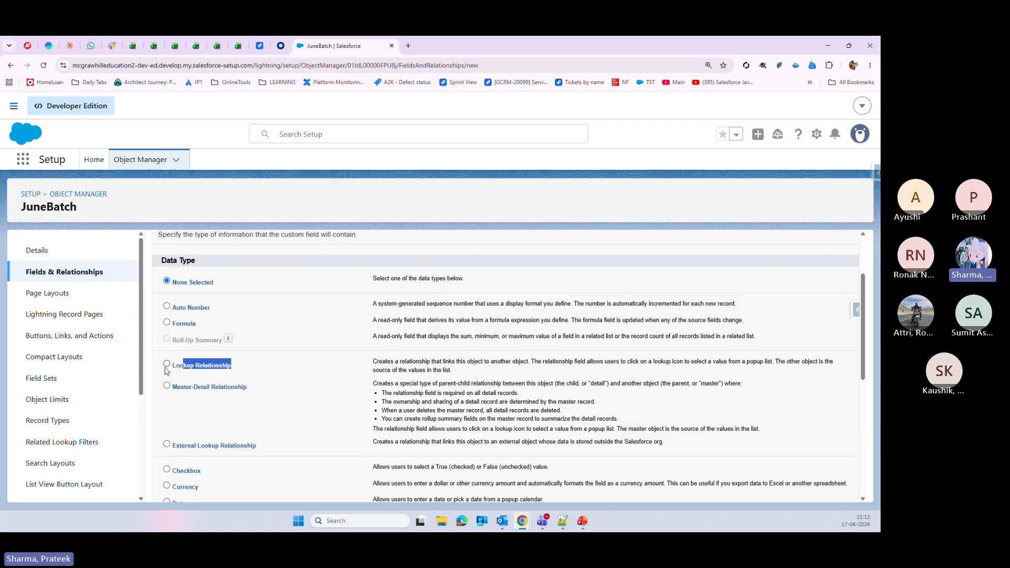
left_click(167, 365)
left_click_drag(374, 360, 460, 371)
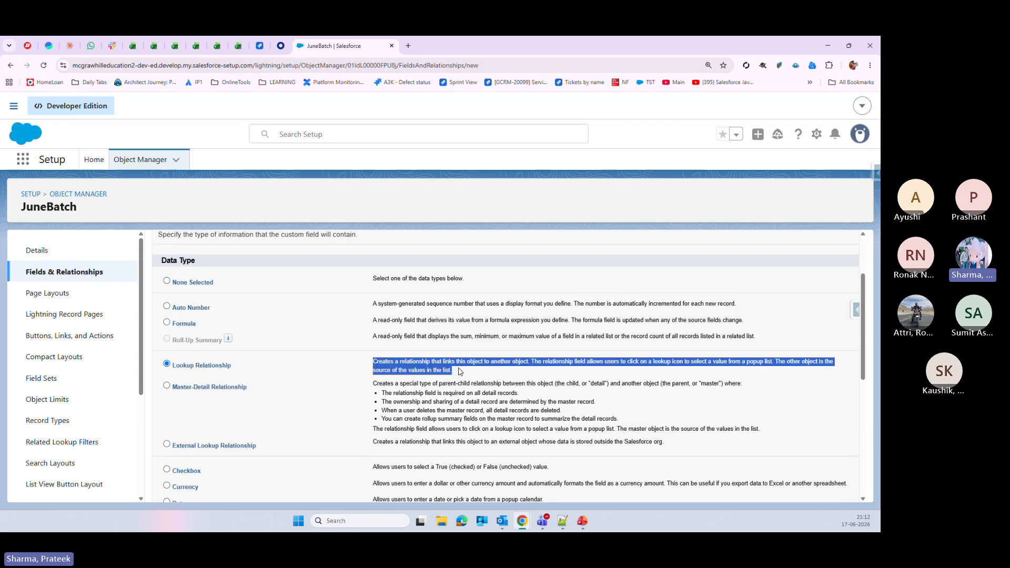
left_click(520, 377)
left_click_drag(455, 374, 367, 363)
left_click(459, 373)
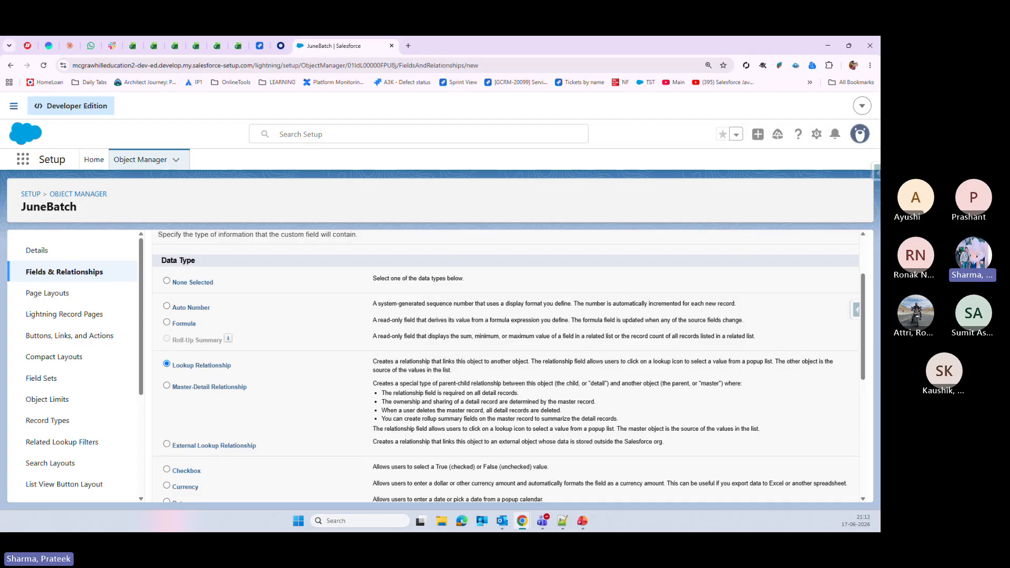
scroll(829, 409, "down", 10)
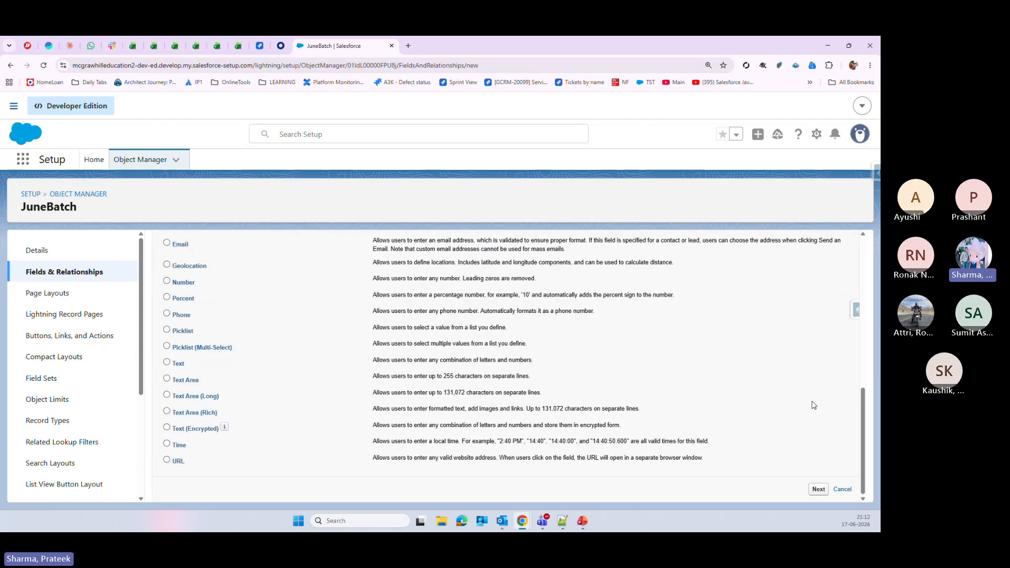
- Set Account as the object the new lookup relates to
left_click(819, 489)
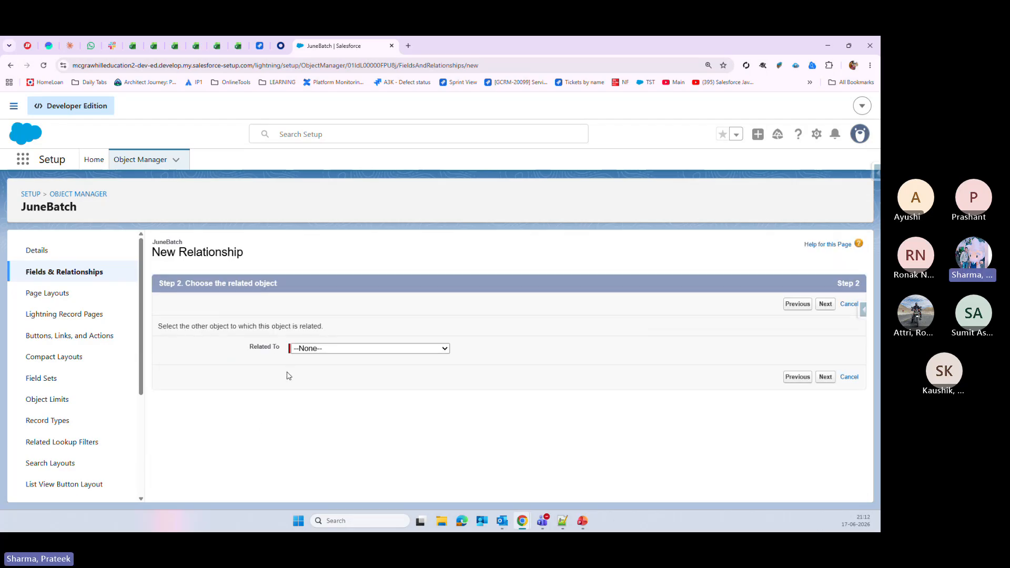
left_click(345, 351)
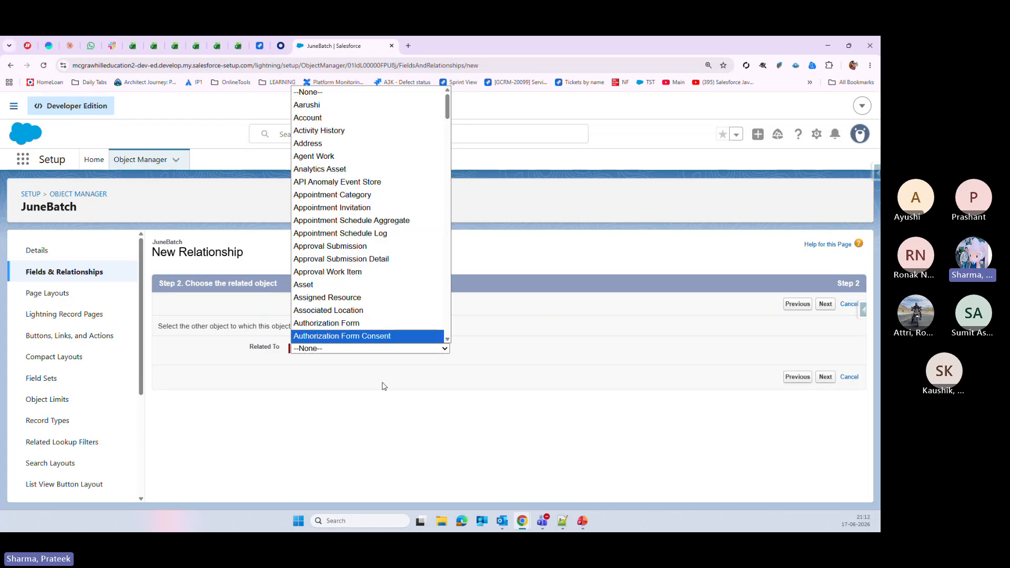
scroll(327, 226, "down", 8)
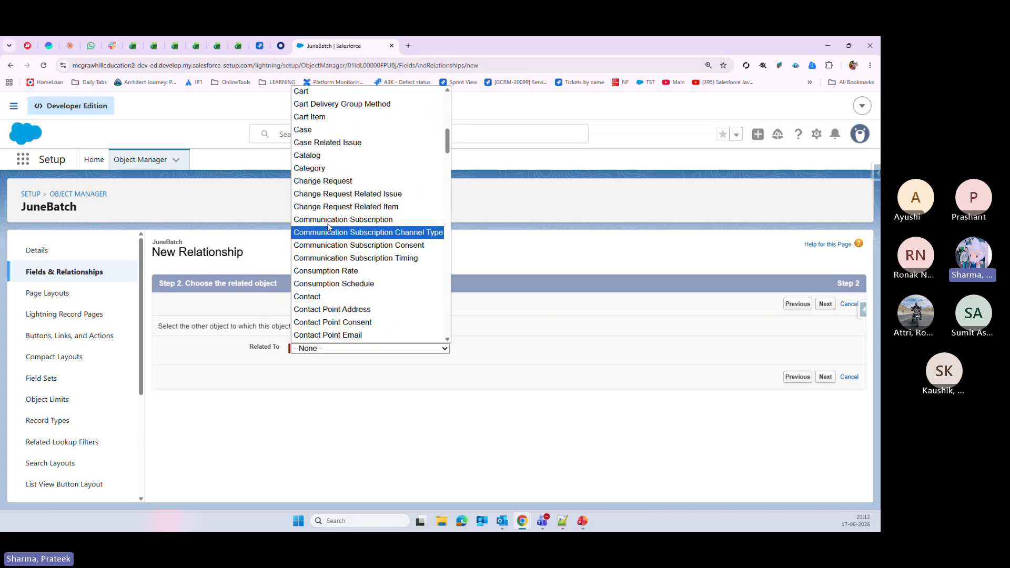
scroll(328, 227, "up", 10)
left_click(321, 119)
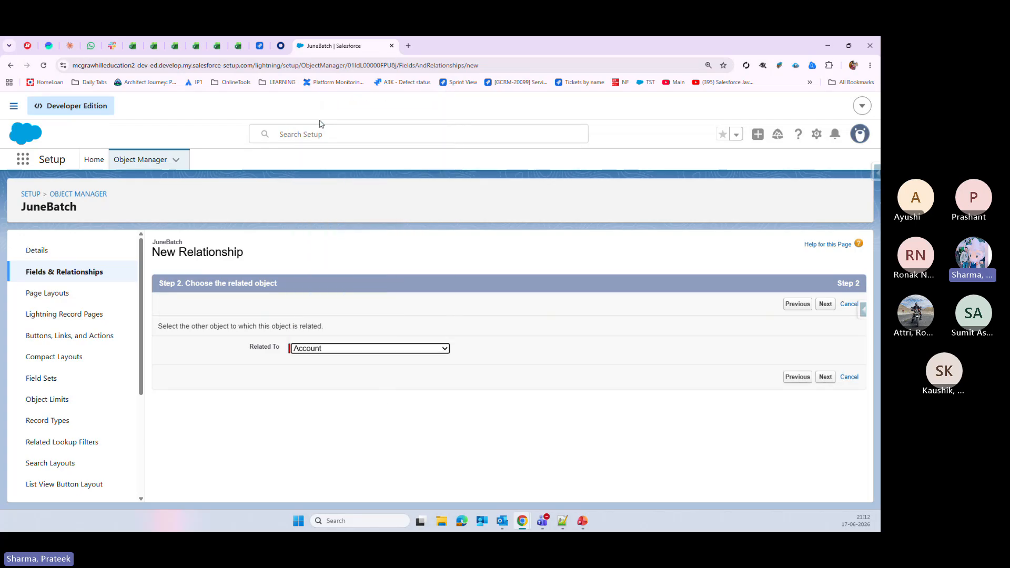
left_click(825, 379)
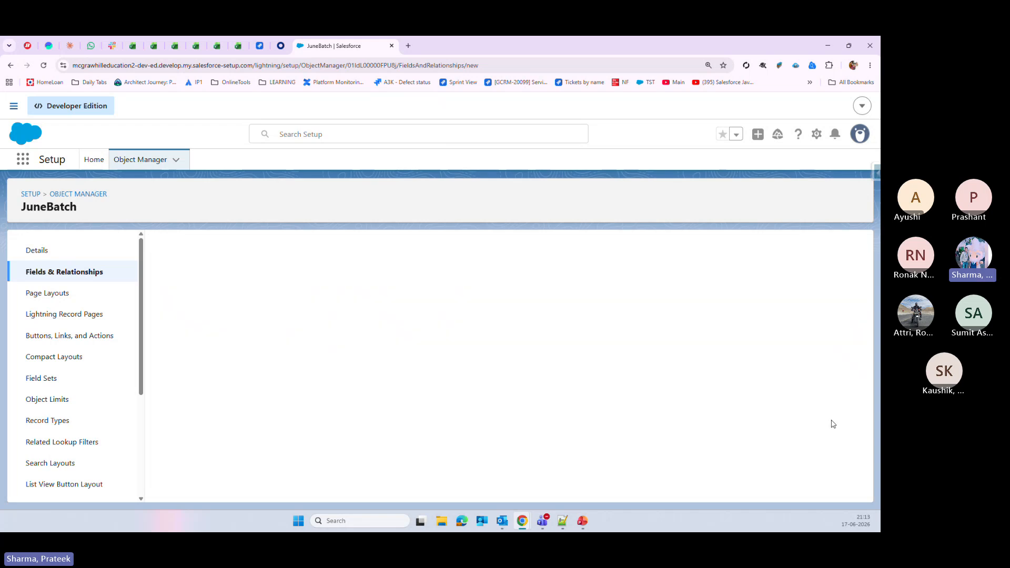
- Keep 'Account' as field label and name with the 'Clear the value' on-delete option
left_click(362, 353)
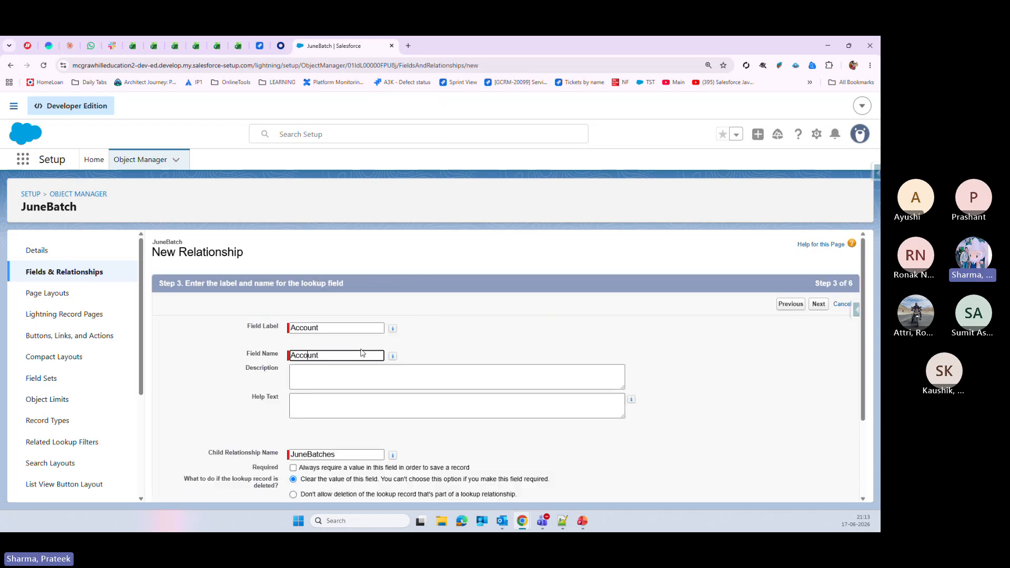
scroll(474, 358, "down", 1)
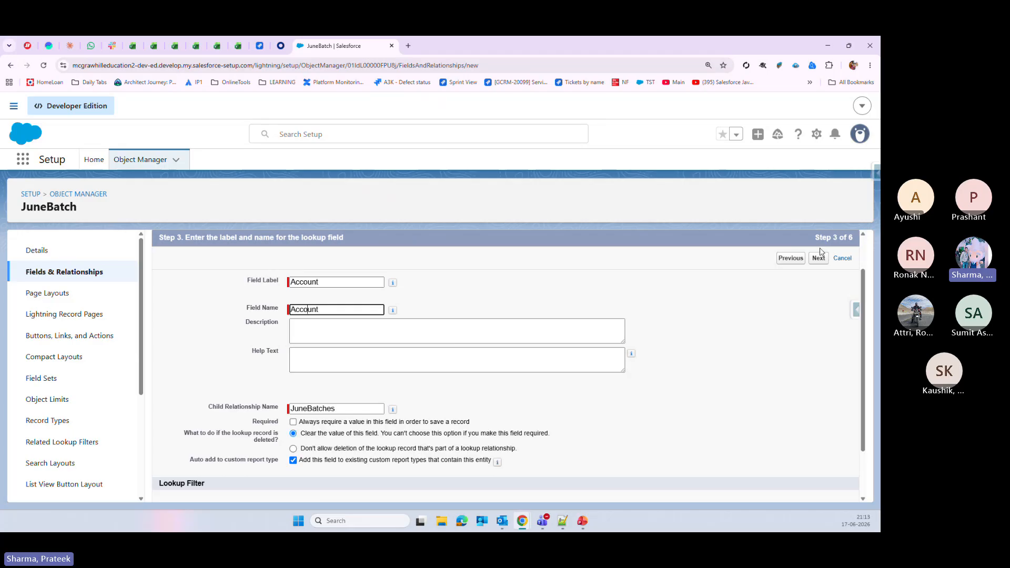
scroll(789, 329, "down", 1)
scroll(772, 302, "up", 3)
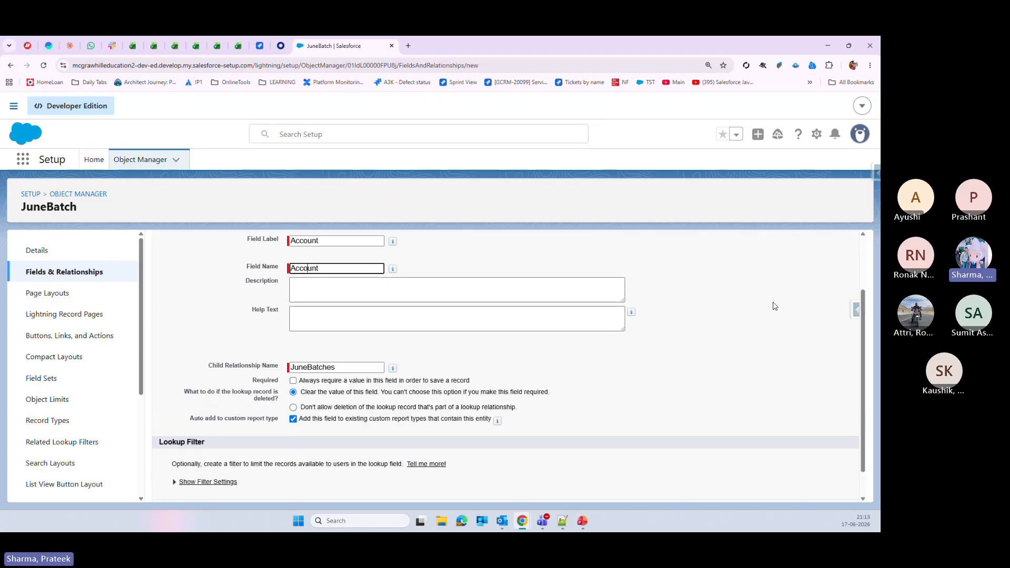
left_click(818, 304)
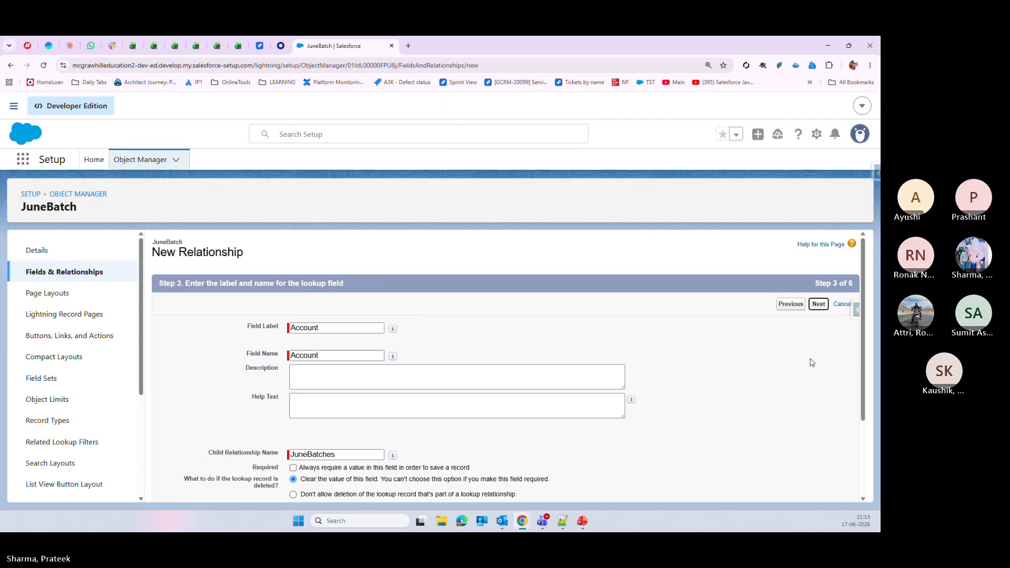
- Make the Account lookup visible to all profiles, keep JuneBatch Layout, and save the field
scroll(808, 361, "down", 1)
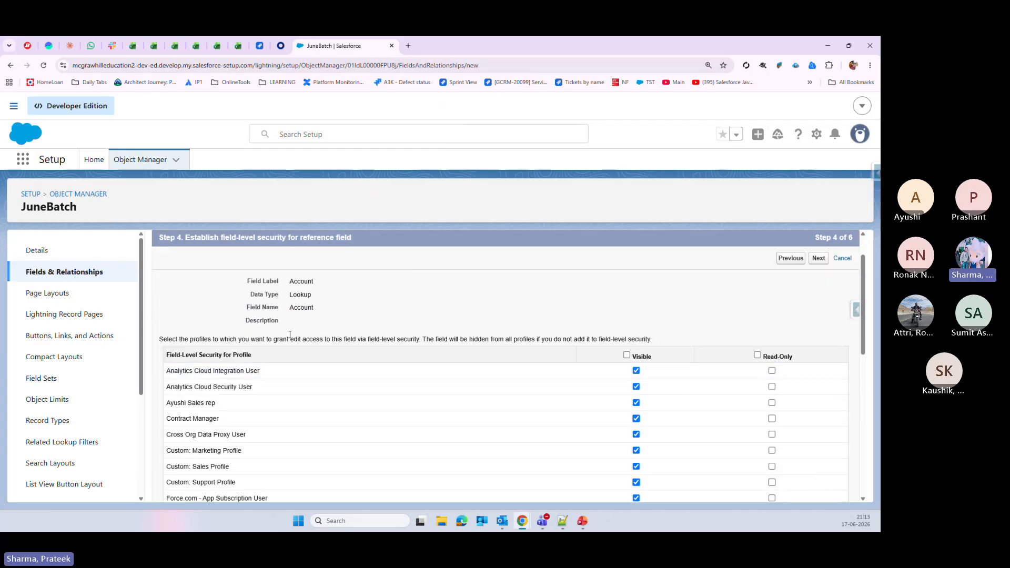
left_click(626, 355)
left_click(819, 258)
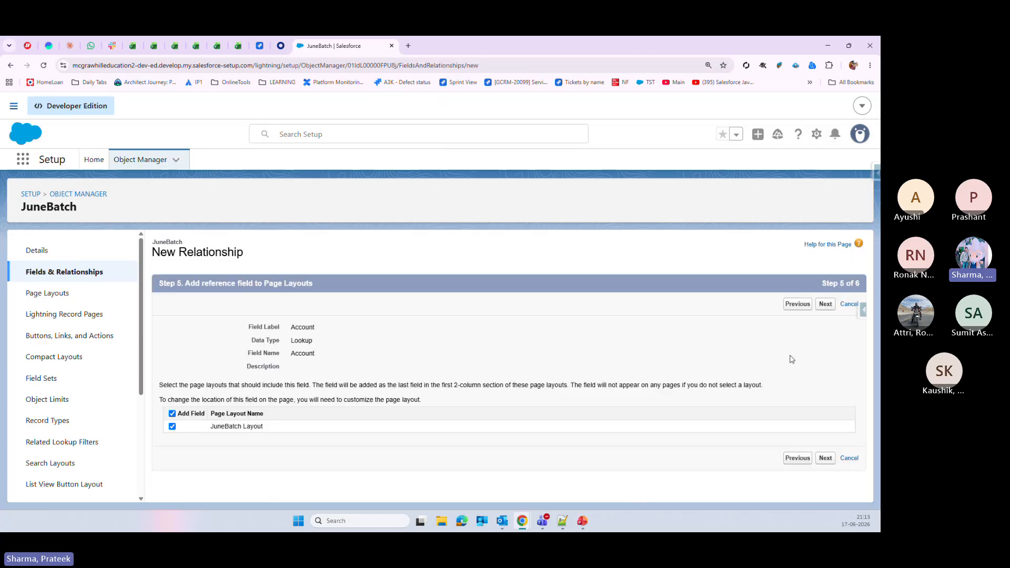
left_click(826, 457)
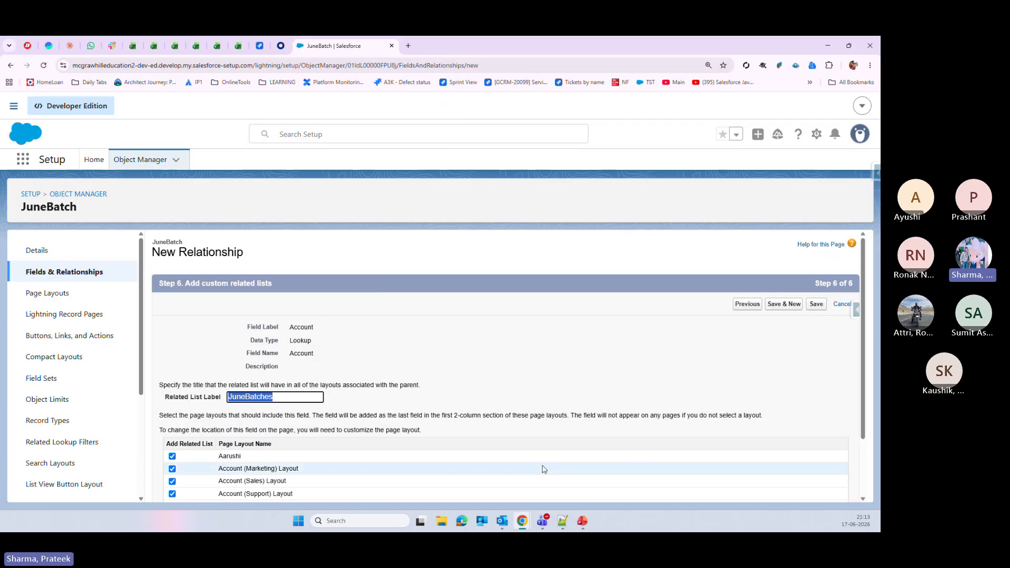
scroll(544, 469, "down", 2)
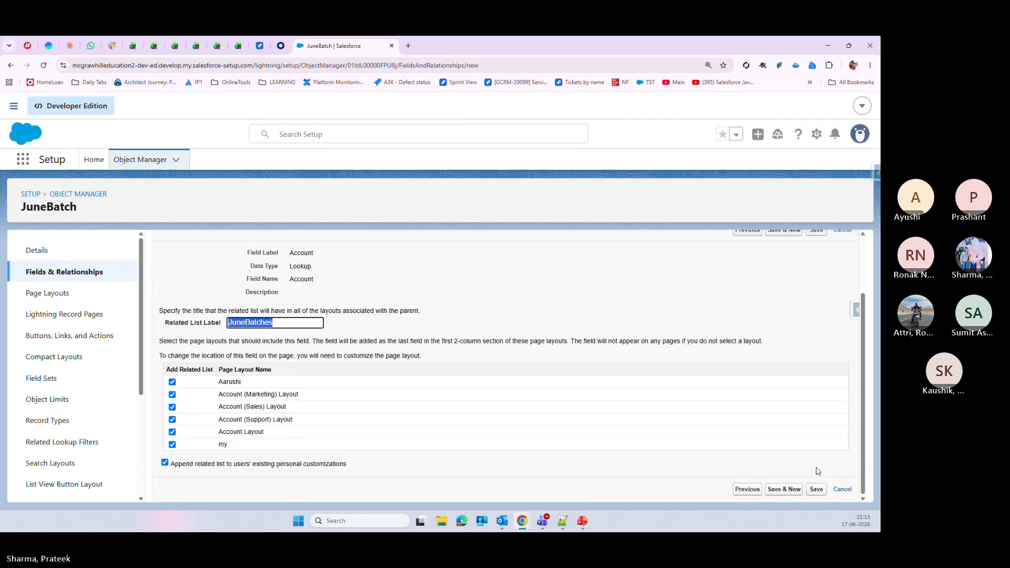
left_click(815, 491)
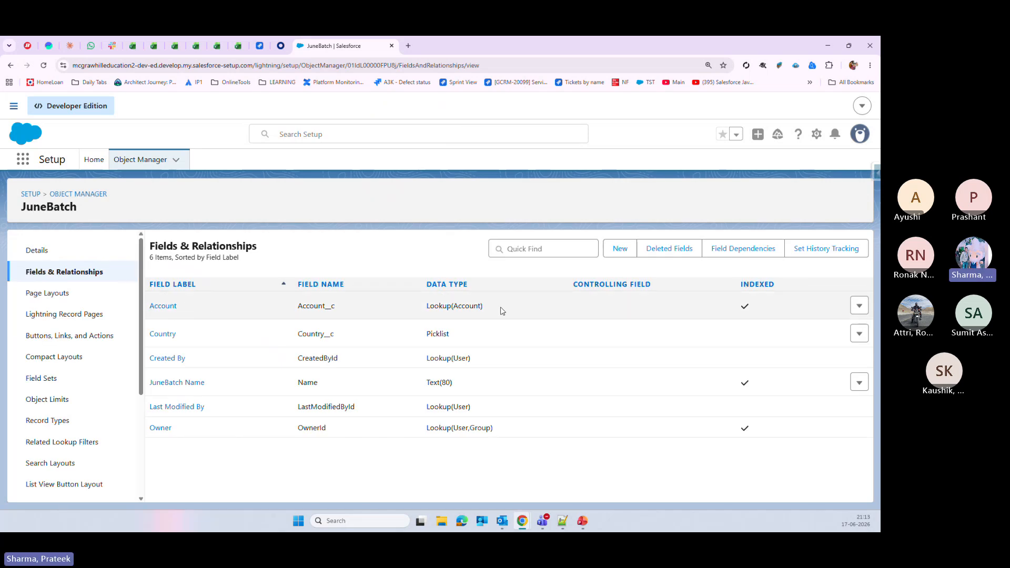
- Point out the new Account__c row and its Lookup(Account) data type in the fields list
left_click_drag(504, 311, 145, 307)
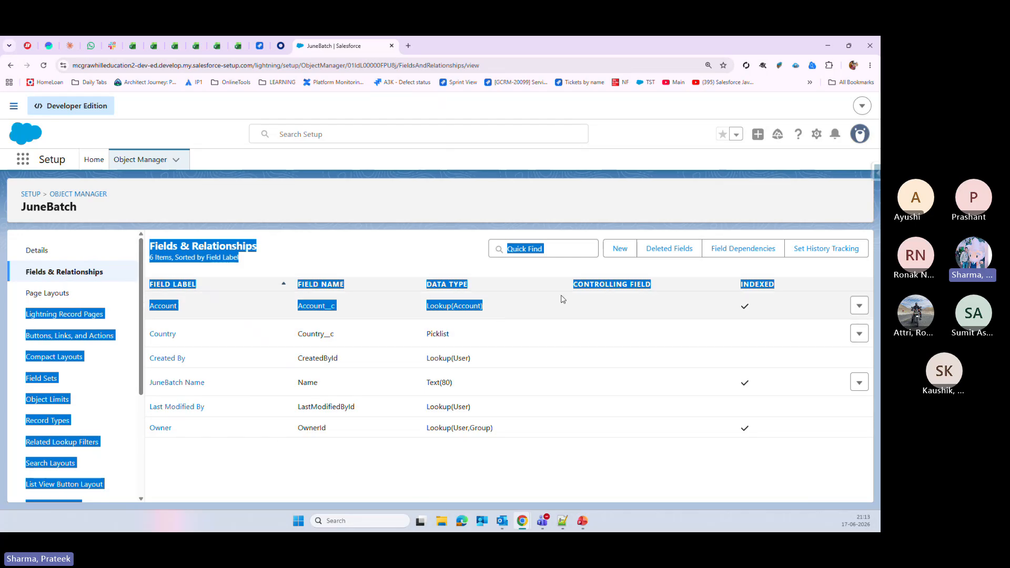
left_click(455, 315)
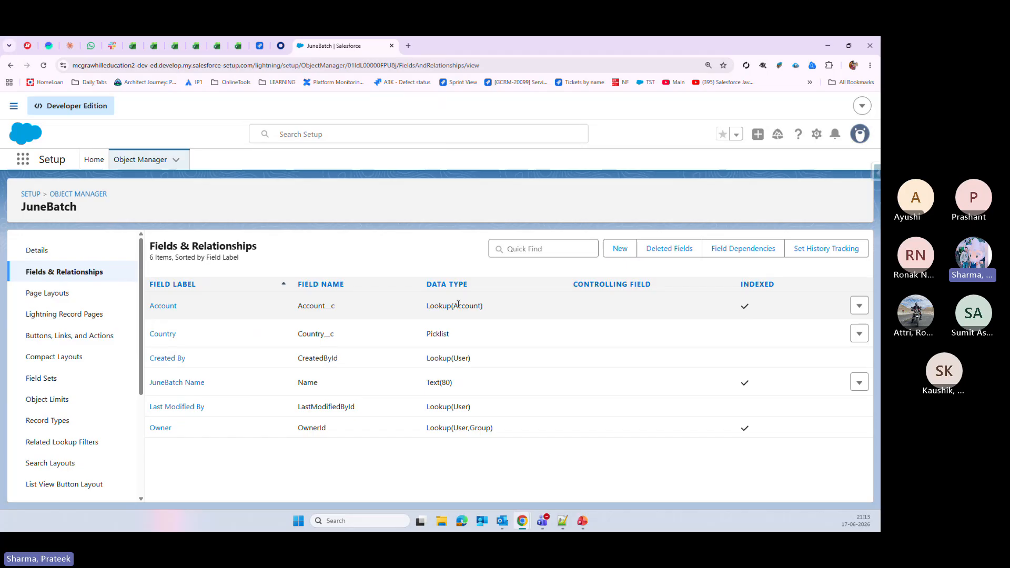
left_click_drag(455, 307, 487, 309)
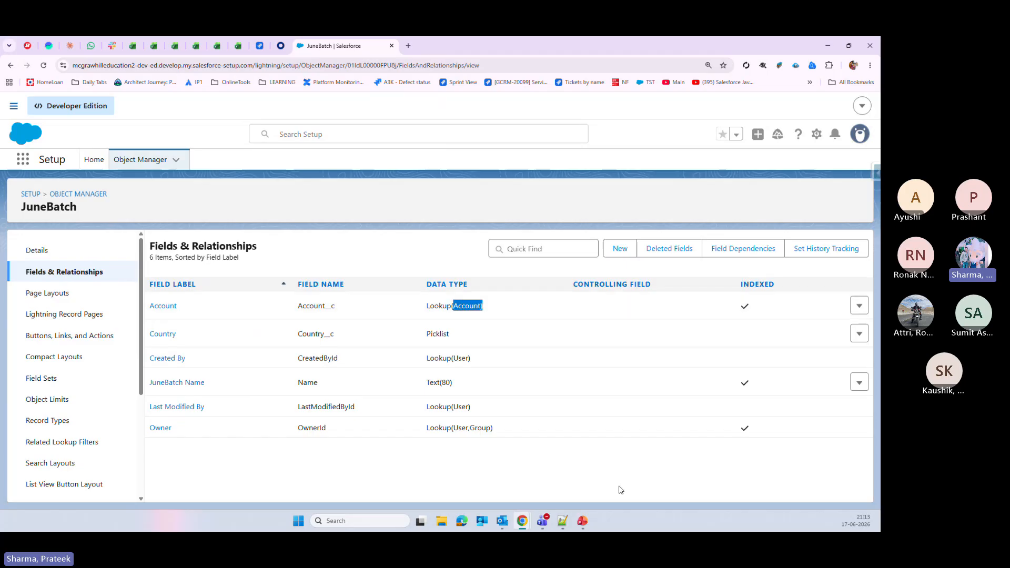
left_click(622, 488)
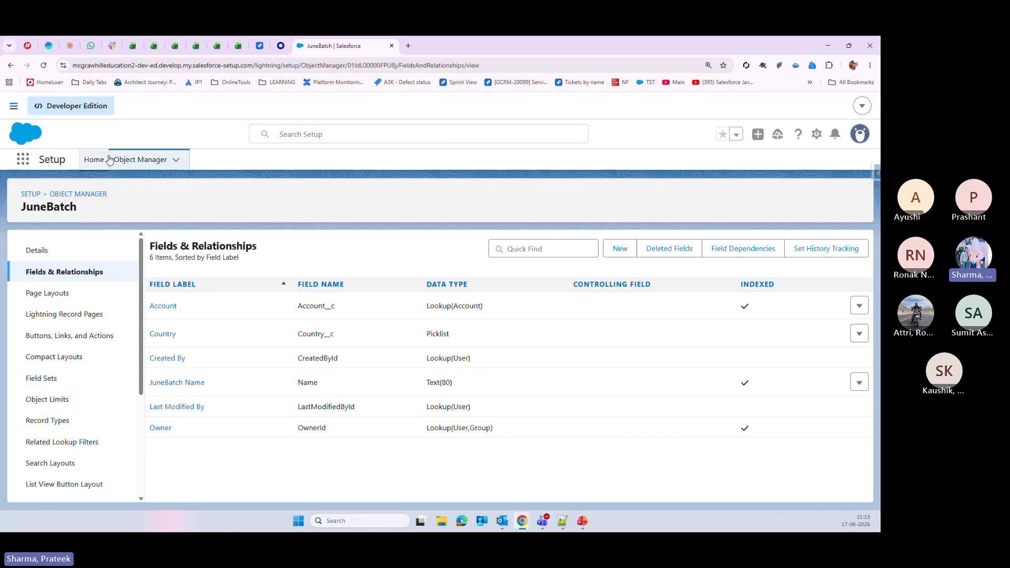
- Switch to the Sales app by searching 'sale' in the App Launcher
left_click(26, 162)
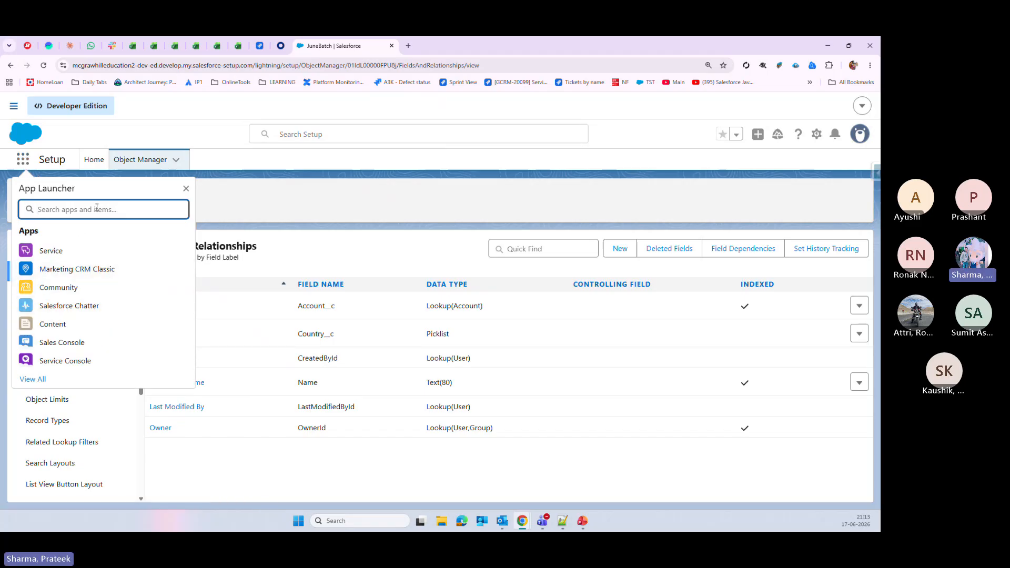
type("sales")
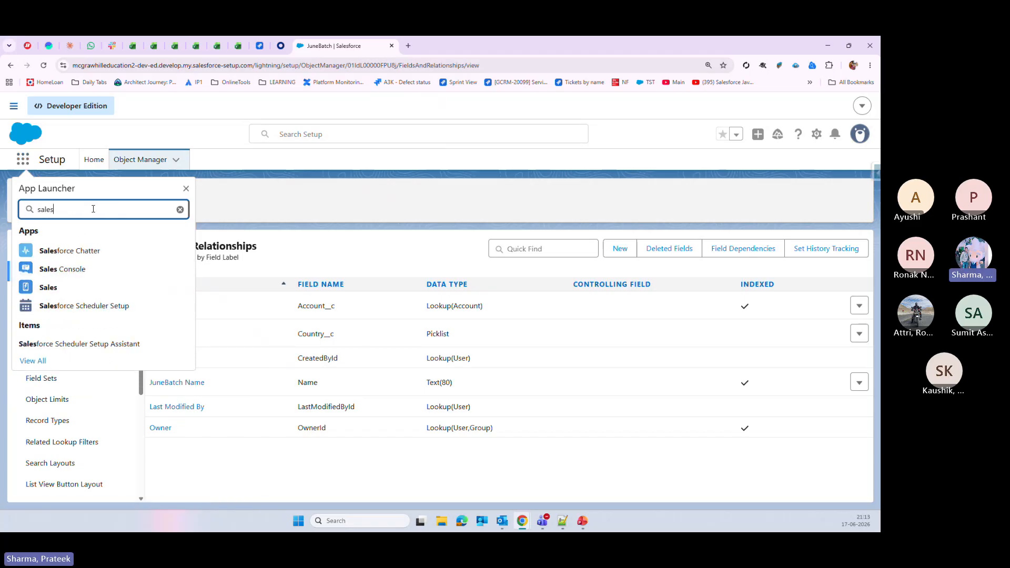
left_click(56, 289)
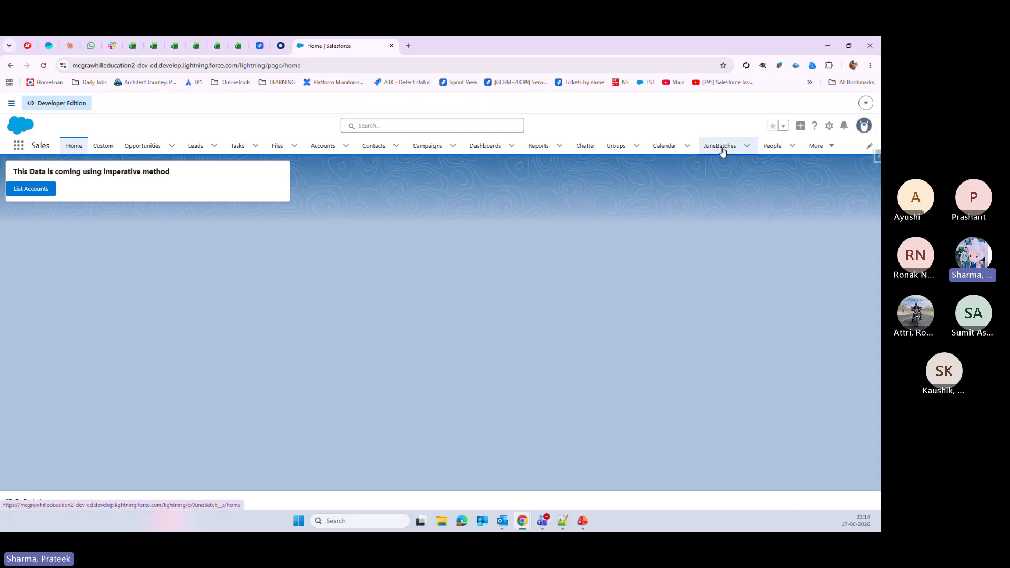
- Show the JuneBatches records as a table and begin a new JuneBatch record
left_click(723, 151)
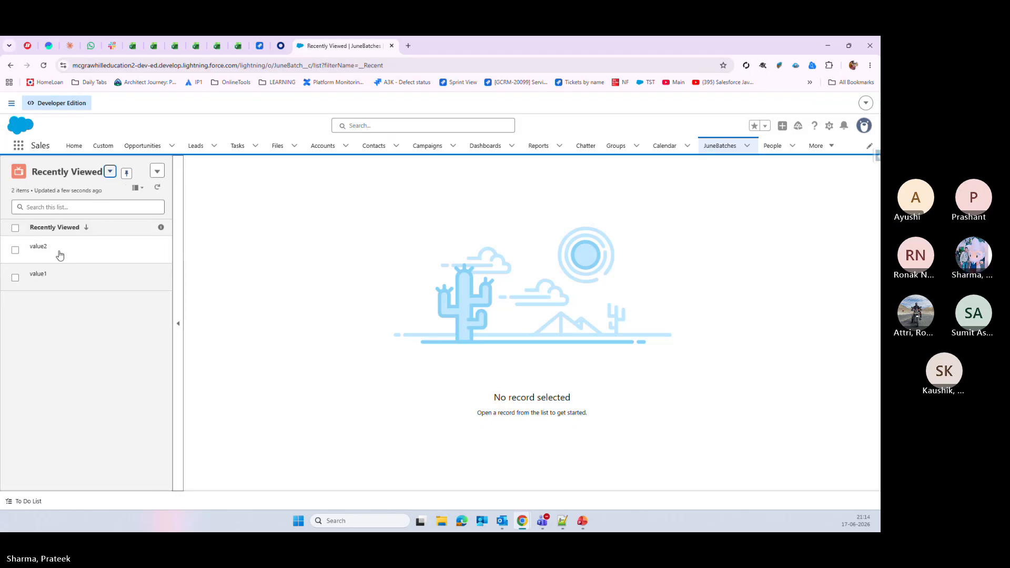
left_click(719, 146)
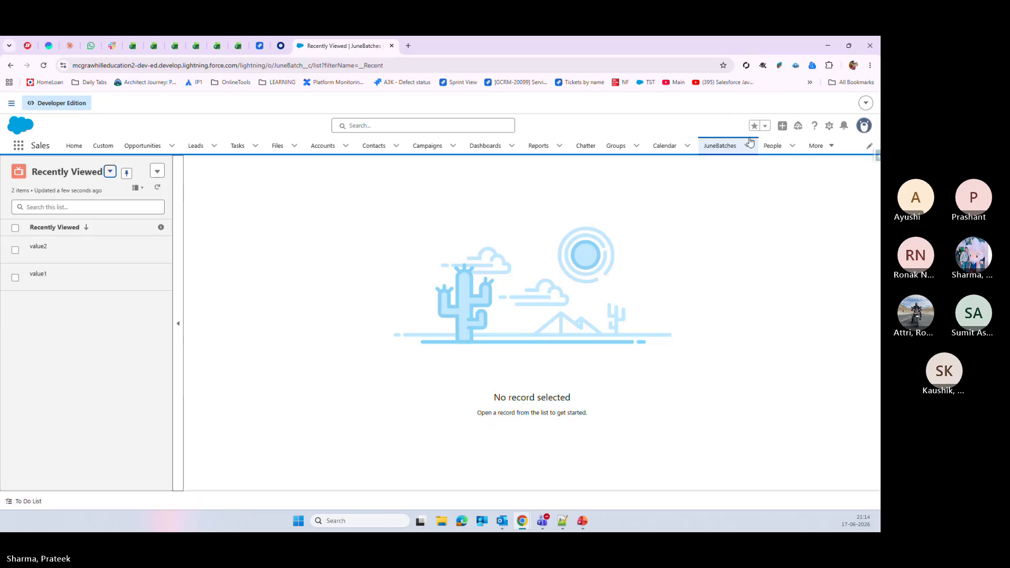
left_click(135, 190)
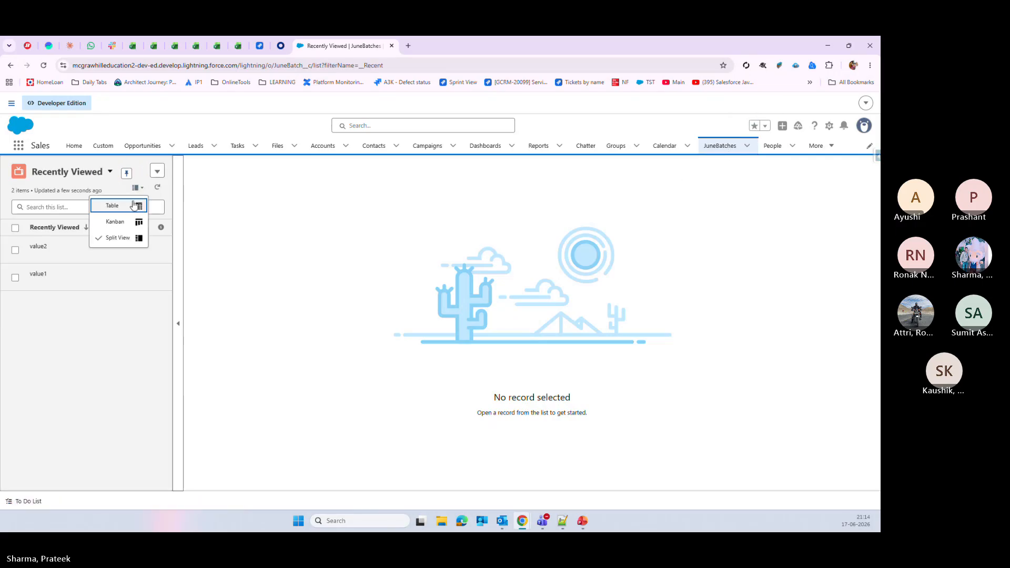
left_click(119, 210)
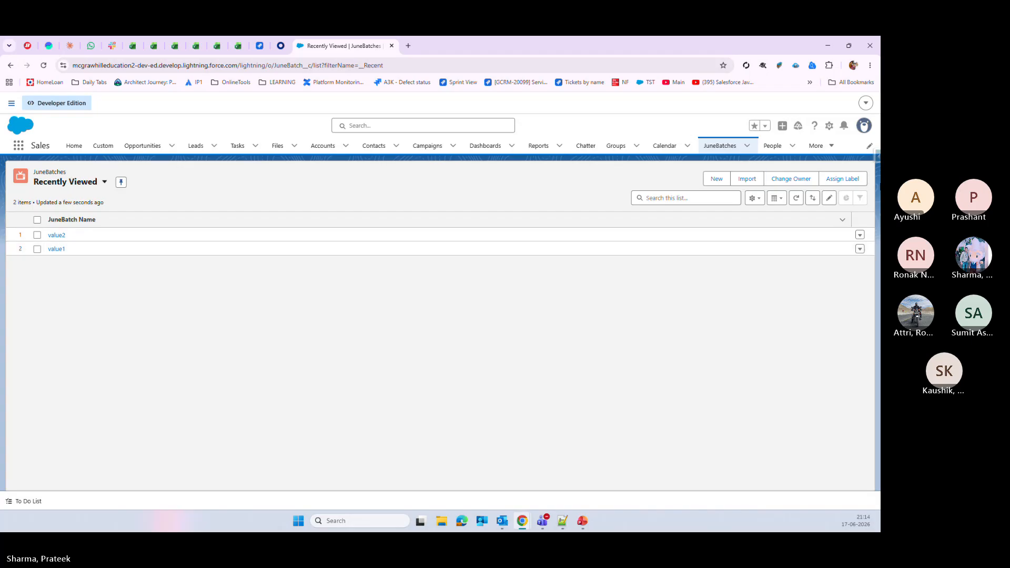
left_click(716, 180)
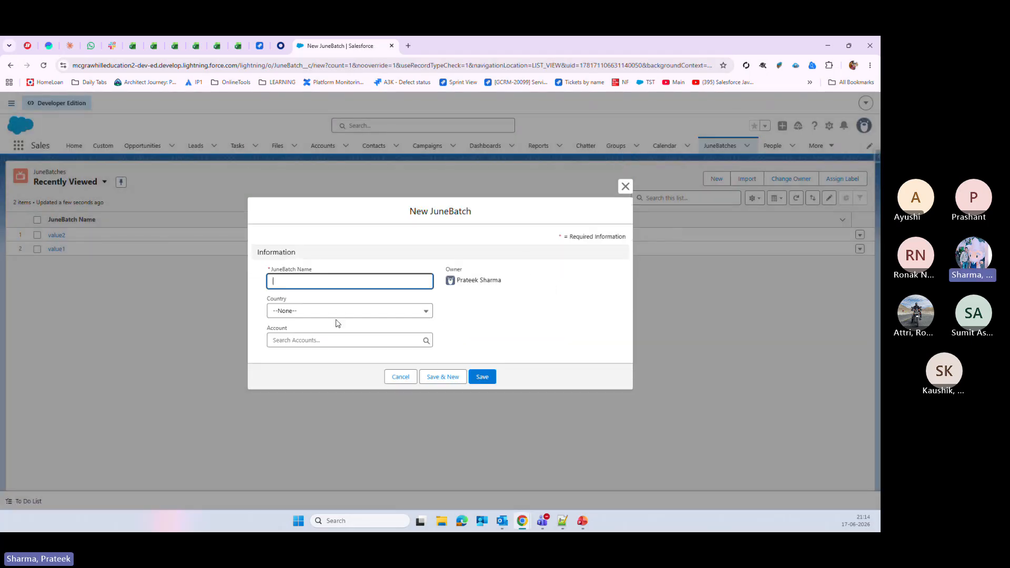
- Set the new record's Account lookup to United Oil & Gas, UK
left_click_drag(269, 335, 440, 347)
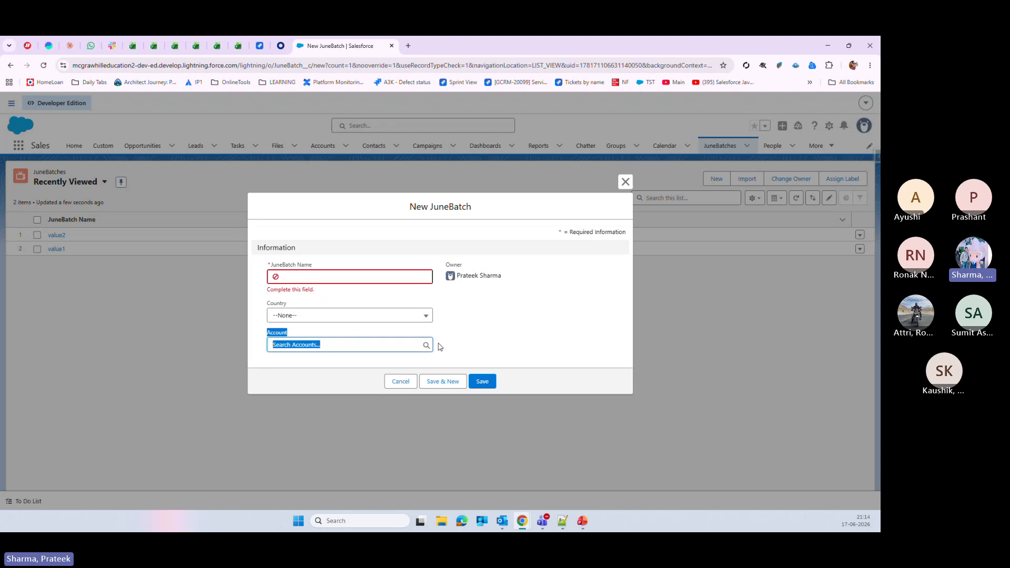
left_click(316, 333)
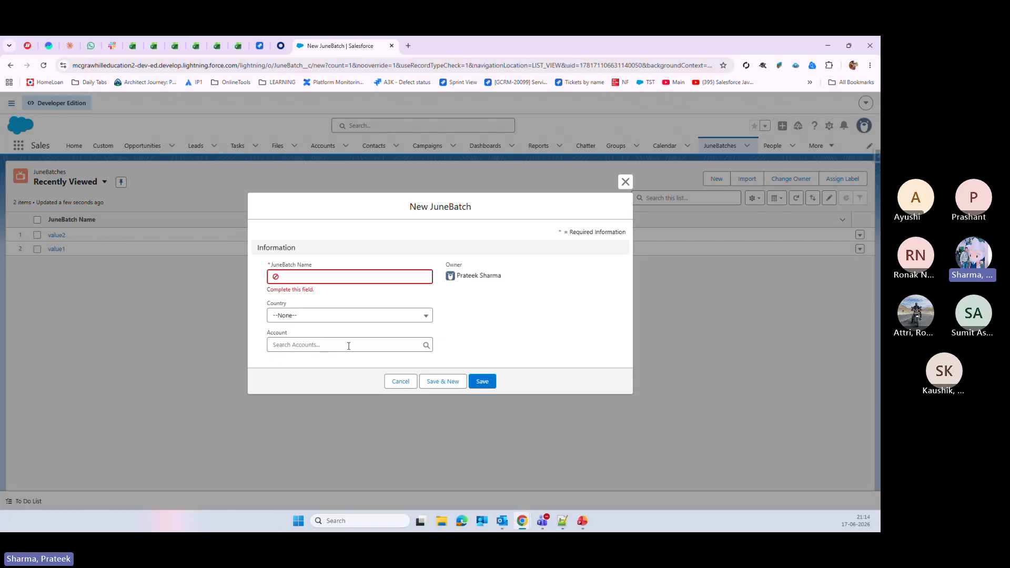
left_click(427, 346)
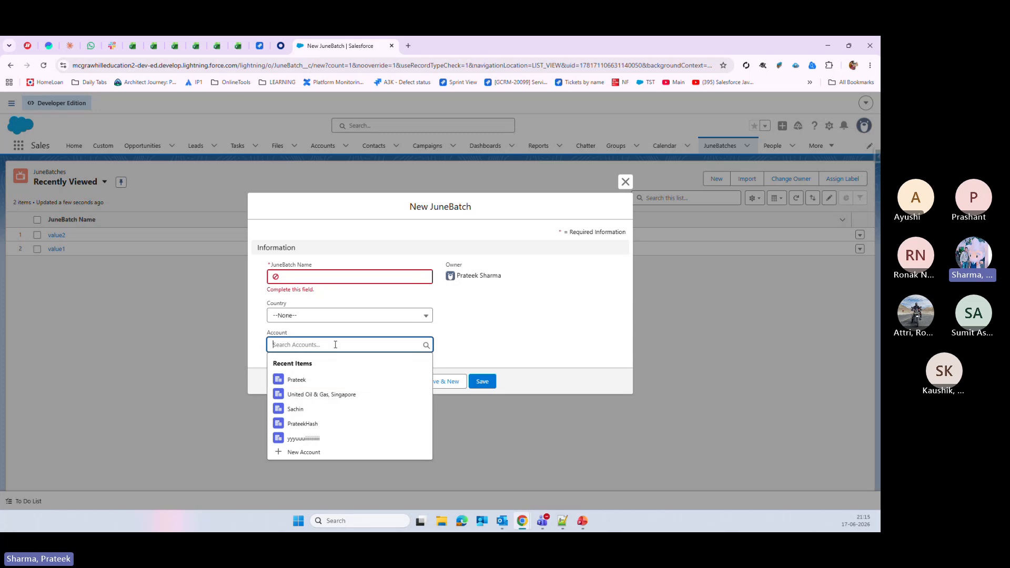
type("uni")
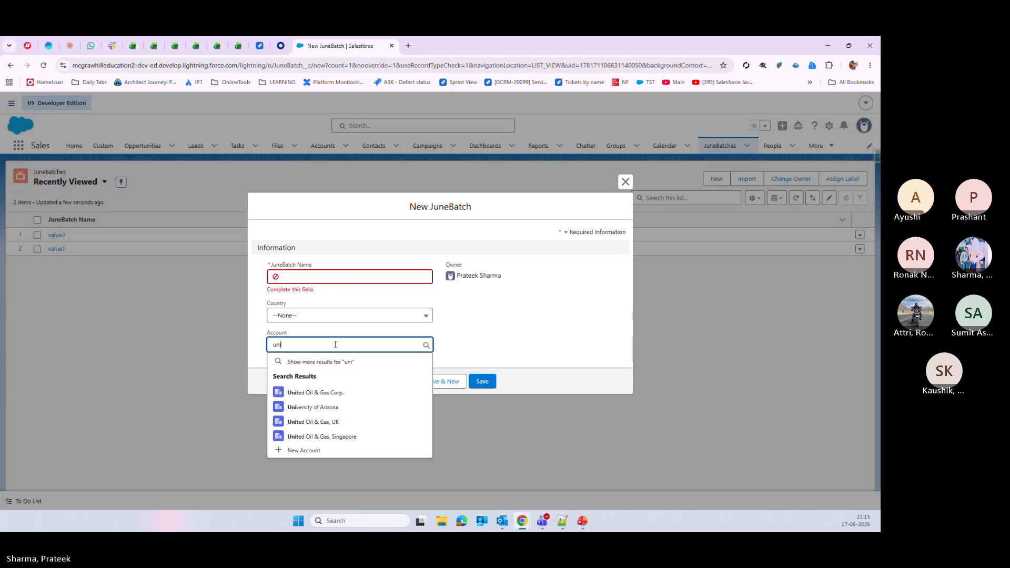
type("ted")
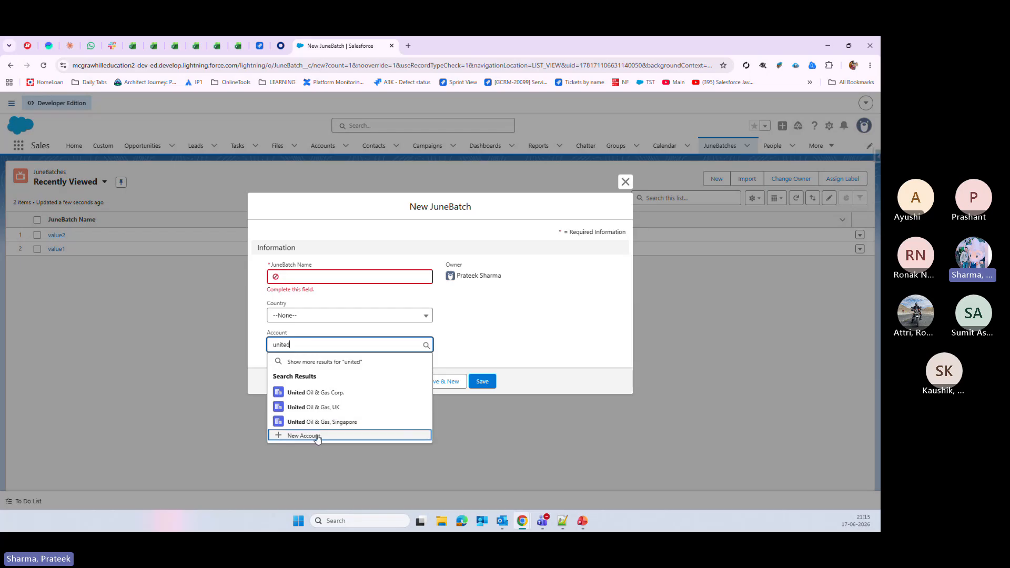
left_click(310, 407)
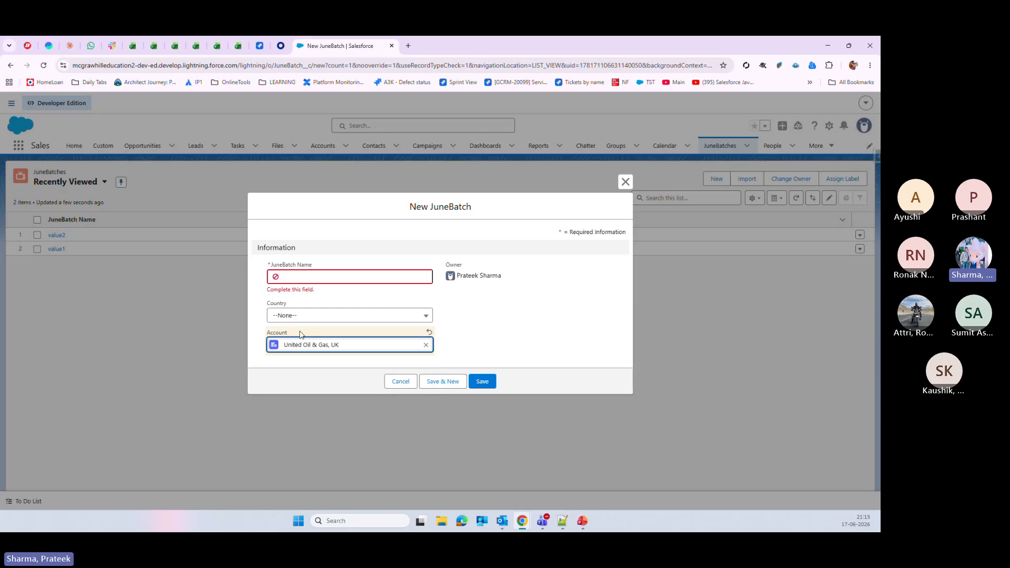
- Name the record 'record3', set Country to USA, and save it
left_click(308, 277)
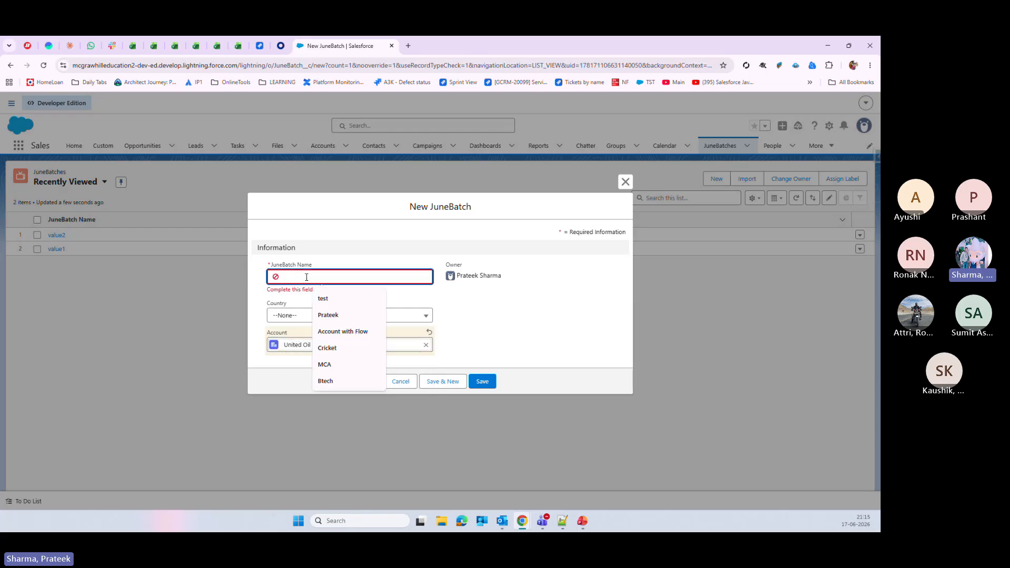
type("re")
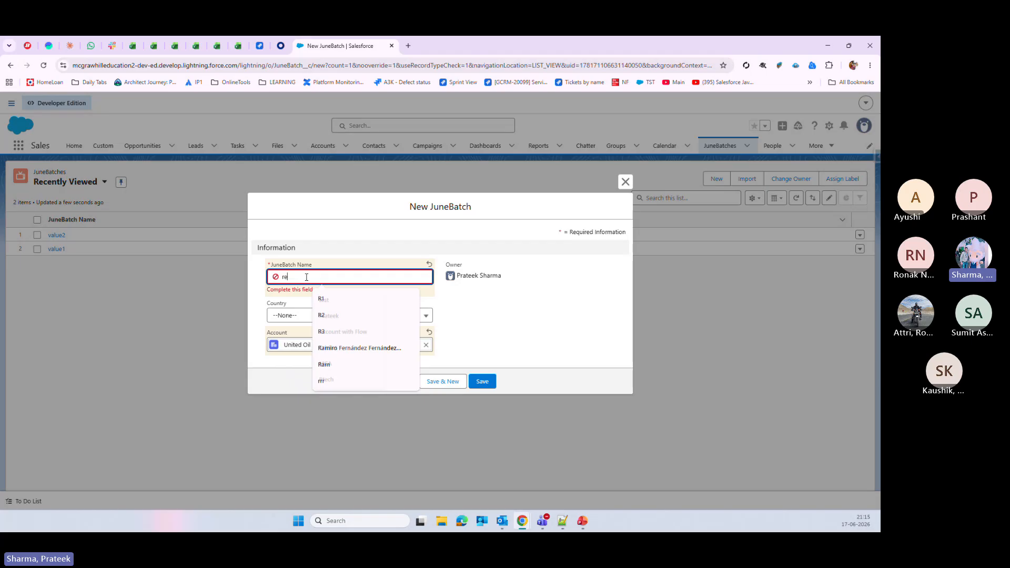
type("cord")
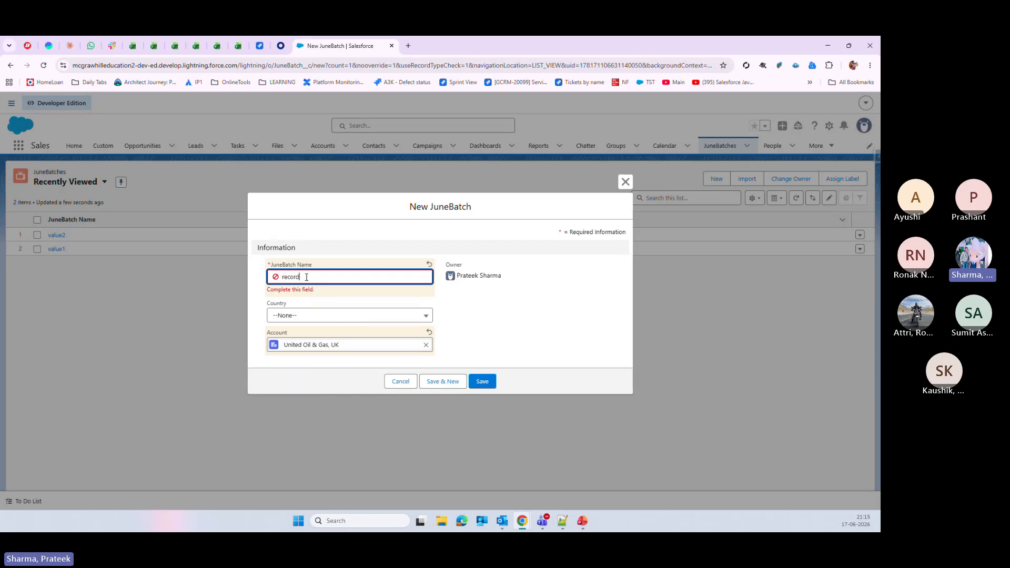
type("3")
left_click(311, 315)
left_click(308, 362)
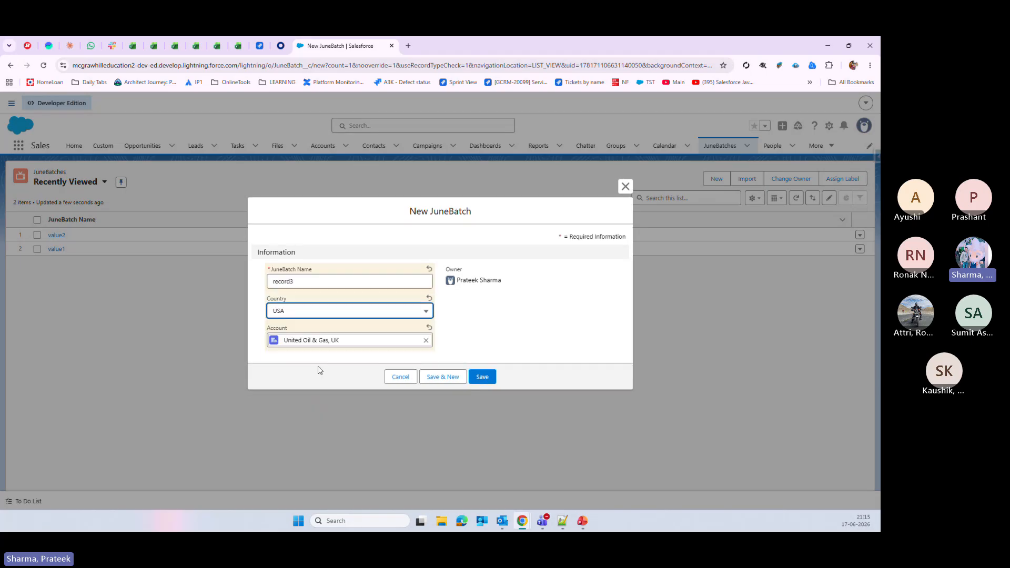
left_click(474, 378)
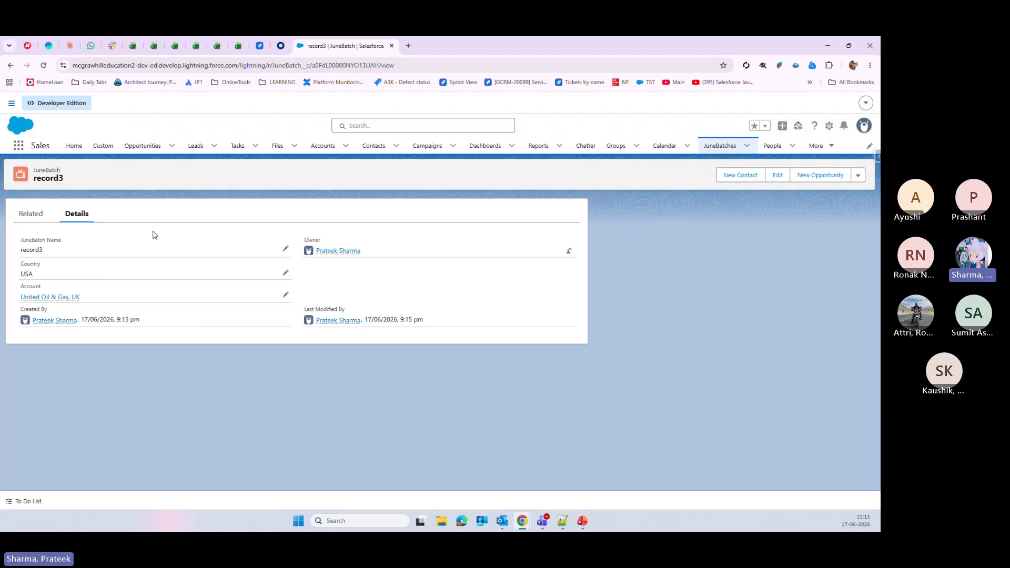
- Point out record3's Account field and open the Accounts list in a new browser tab
left_click_drag(51, 284, 17, 288)
left_click(109, 387)
right_click(318, 151)
left_click(339, 159)
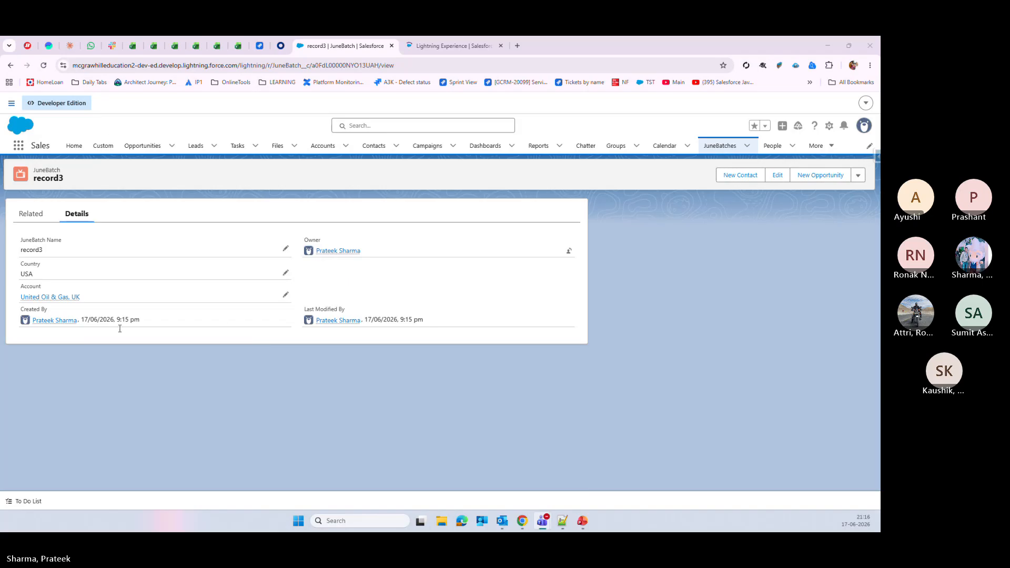
- Try deleting United Oil & Gas, UK in Accounts, then dismiss the associated-case error
left_click(447, 46)
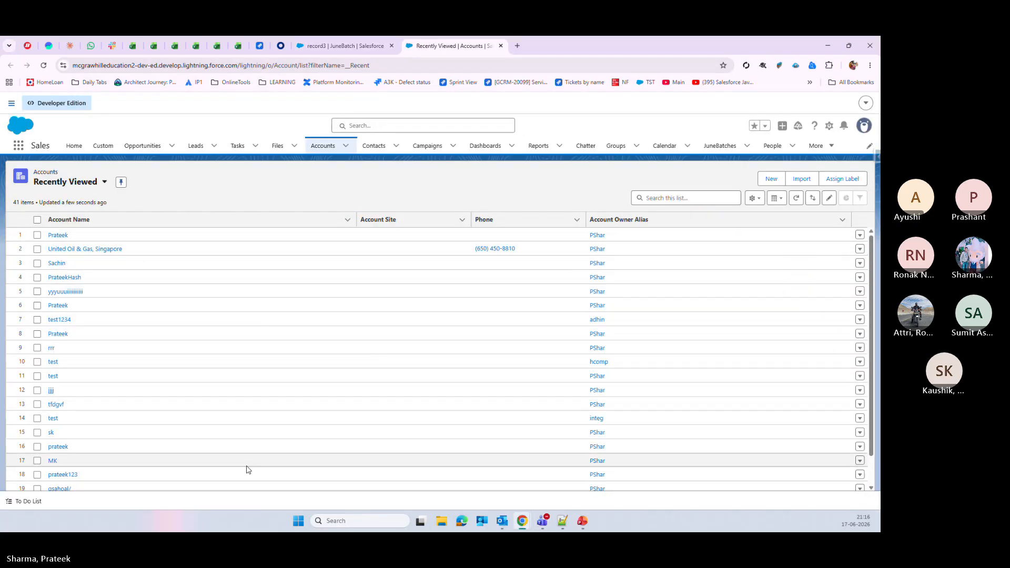
scroll(242, 460, "down", 1)
scroll(242, 459, "down", 5)
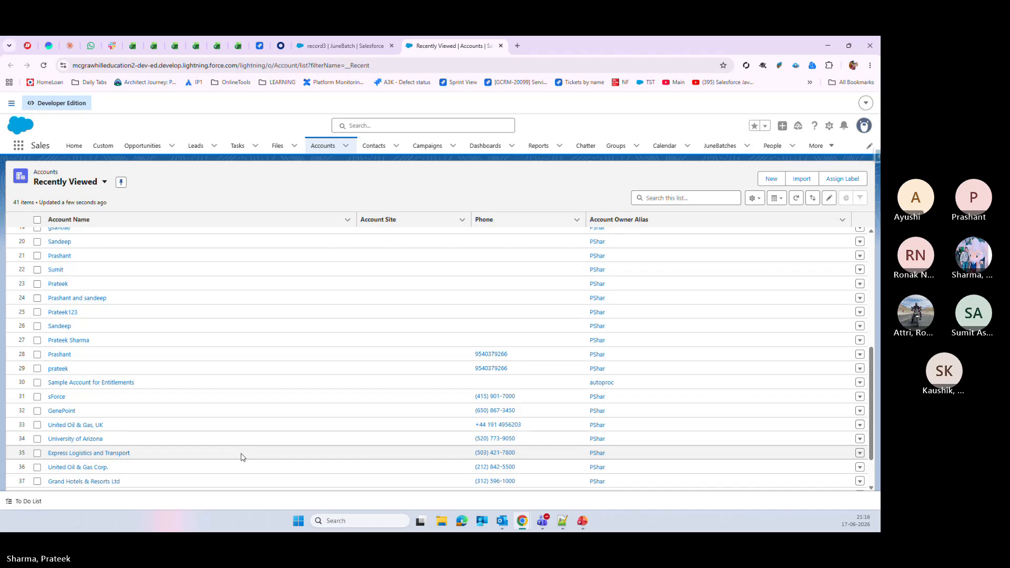
left_click(36, 426)
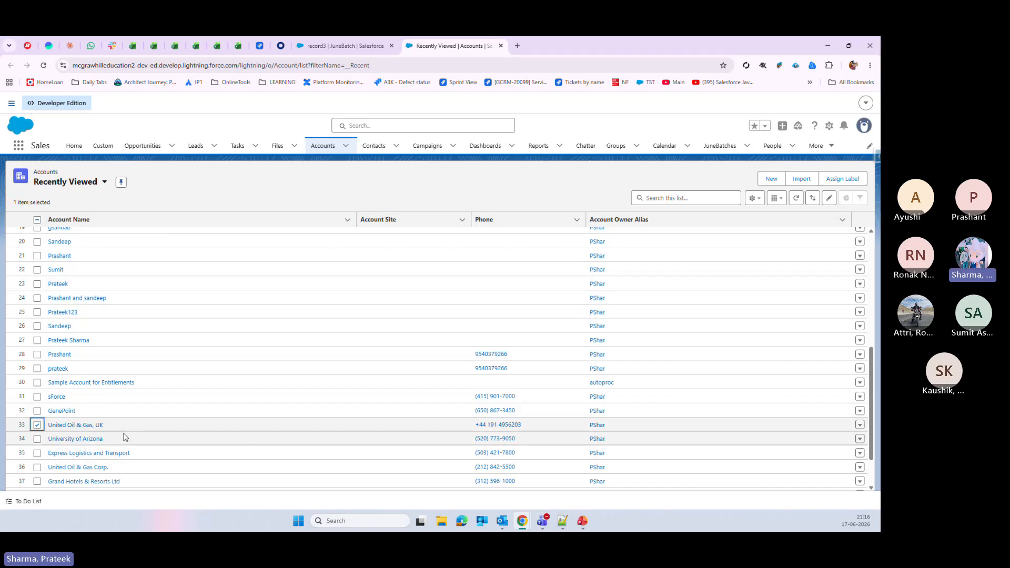
left_click(861, 426)
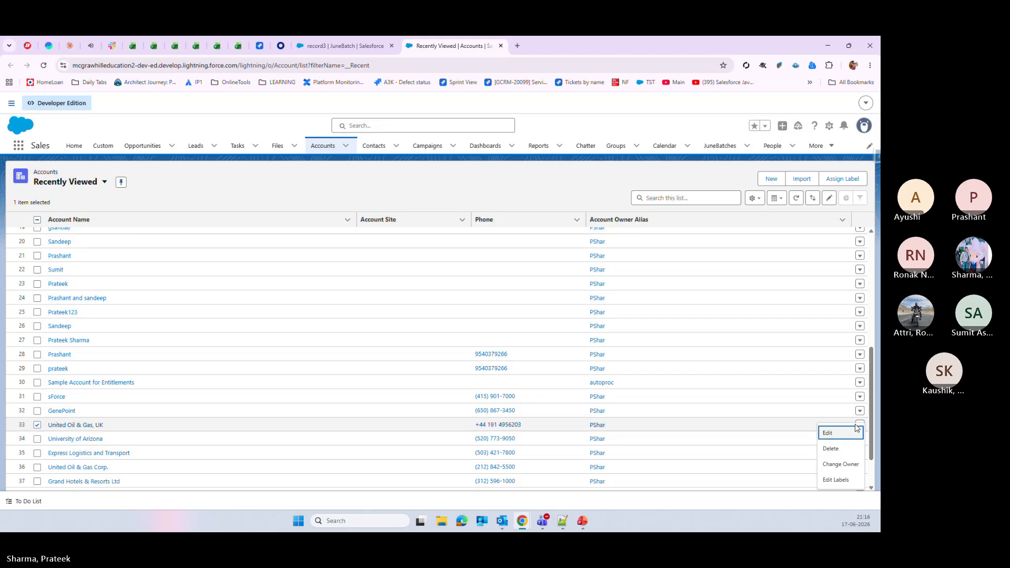
left_click(841, 446)
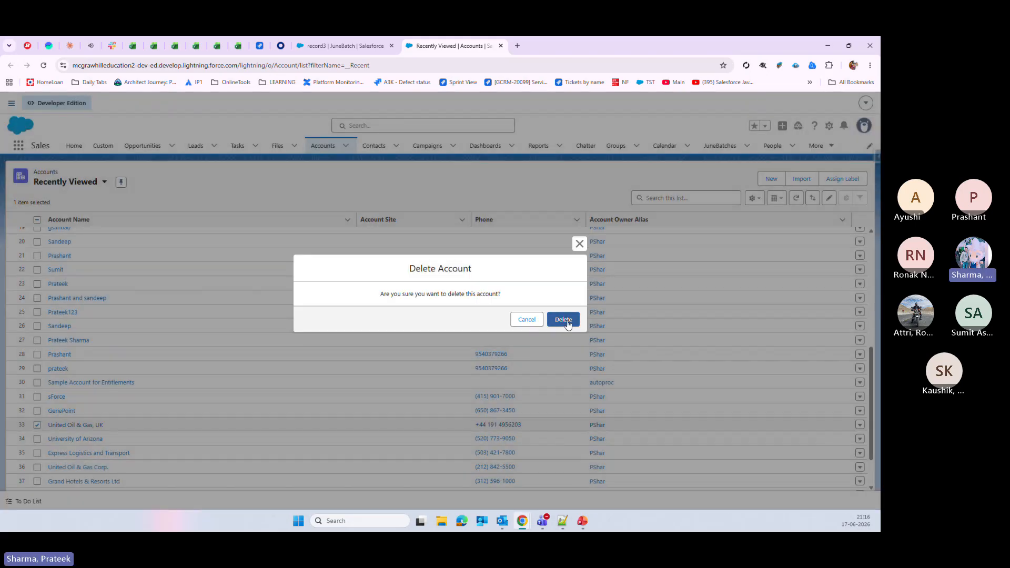
left_click(561, 318)
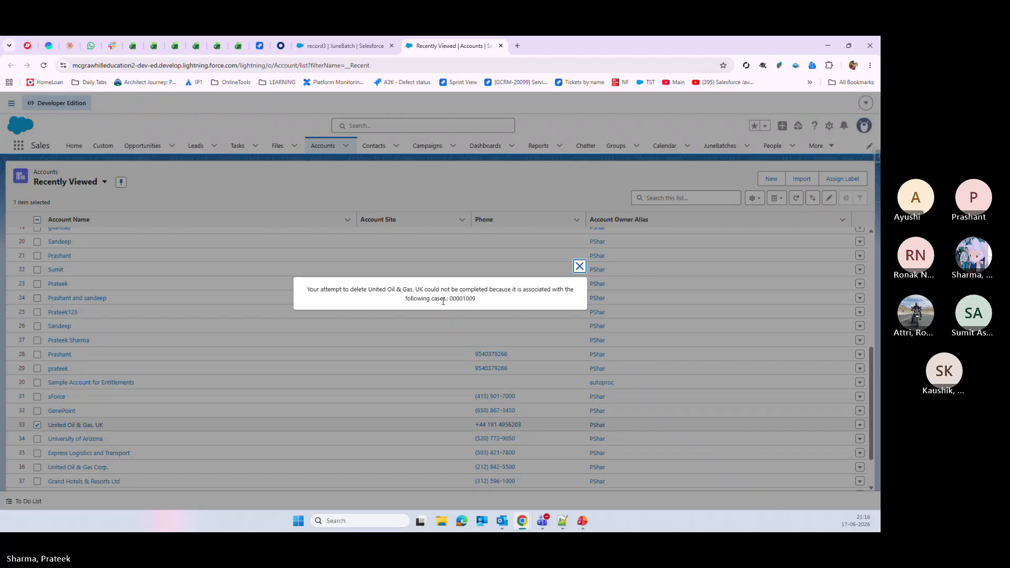
left_click_drag(443, 301, 499, 304)
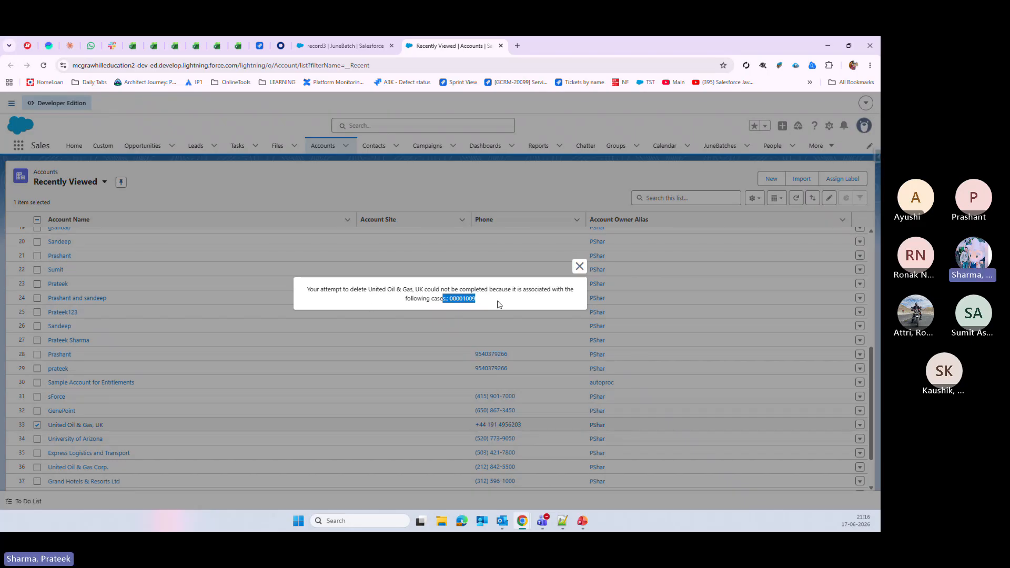
left_click(579, 266)
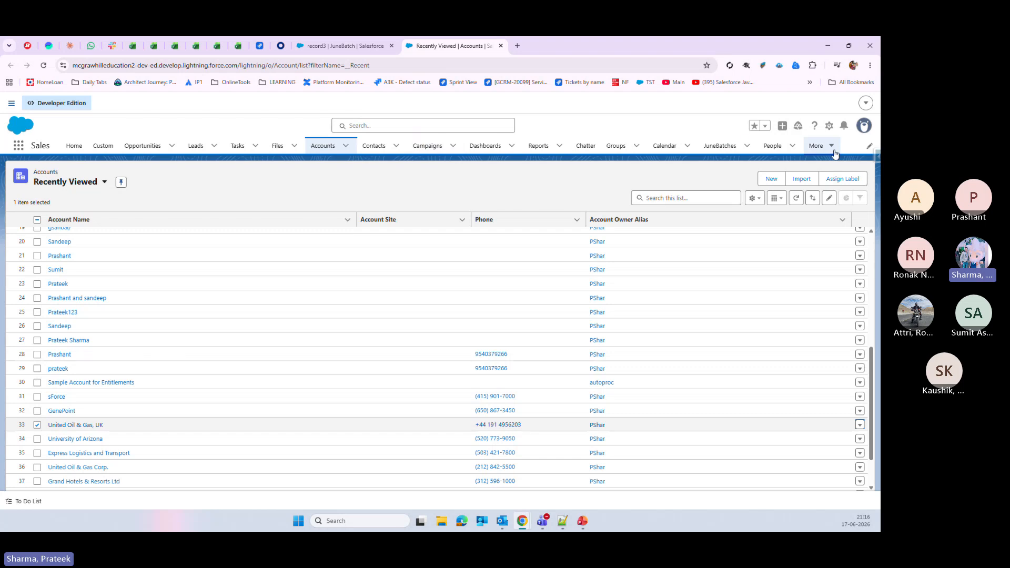
- Open Cases and the United Oil & Gas, UK account record in new browser tabs
left_click(835, 151)
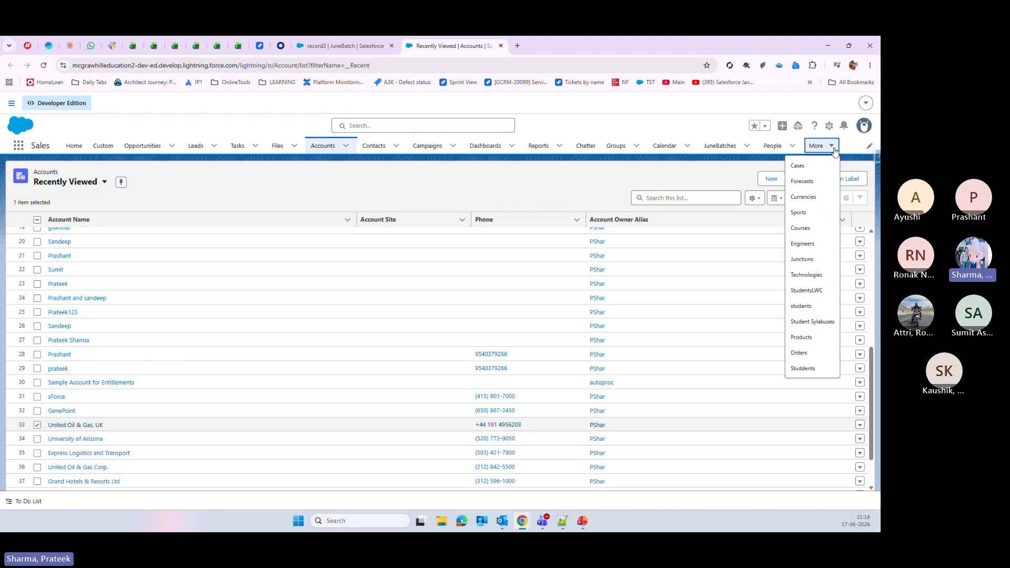
right_click(797, 165)
left_click(758, 174)
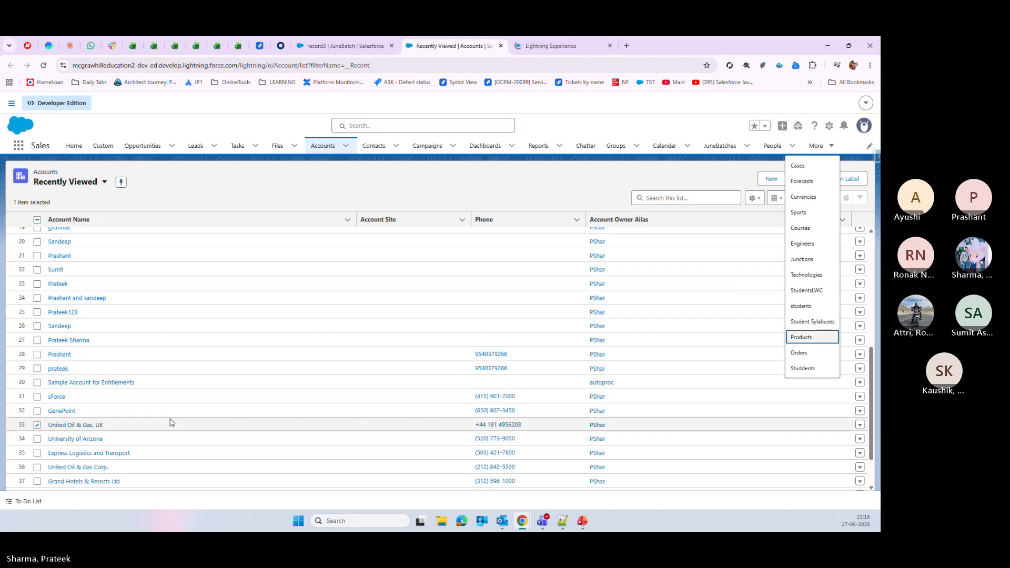
left_click(860, 424)
left_click(860, 425)
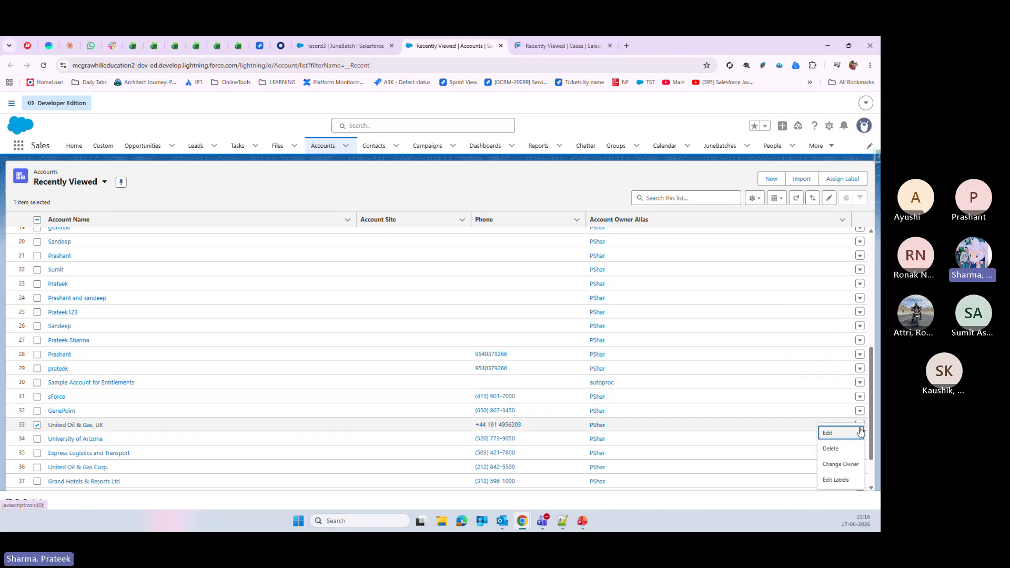
right_click(80, 427)
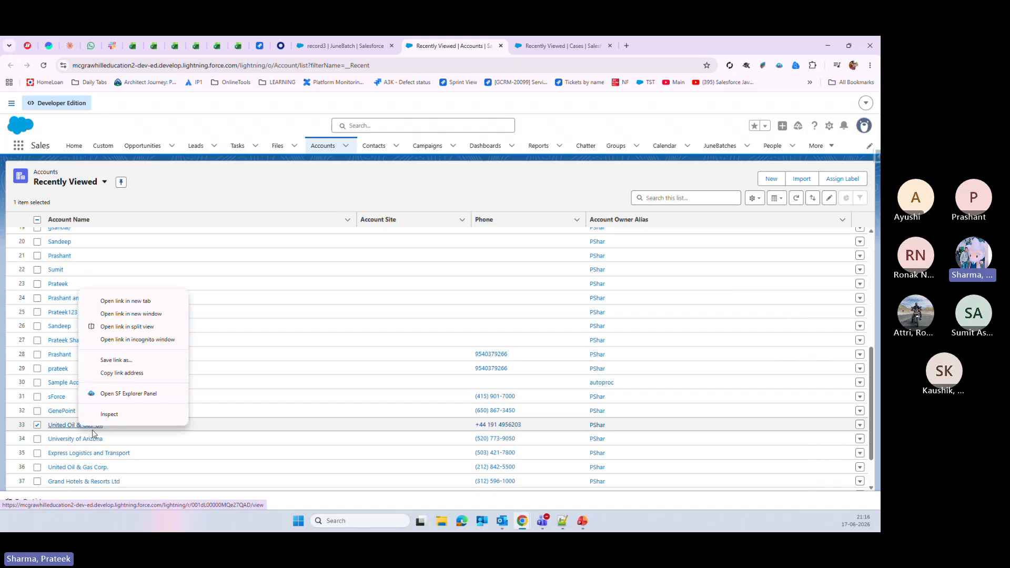
left_click(131, 304)
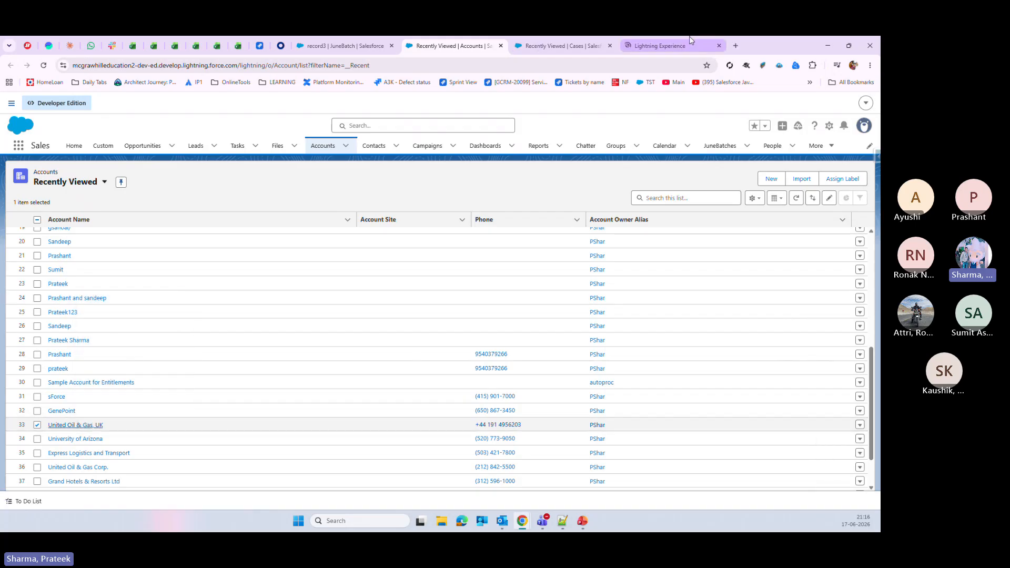
left_click(671, 46)
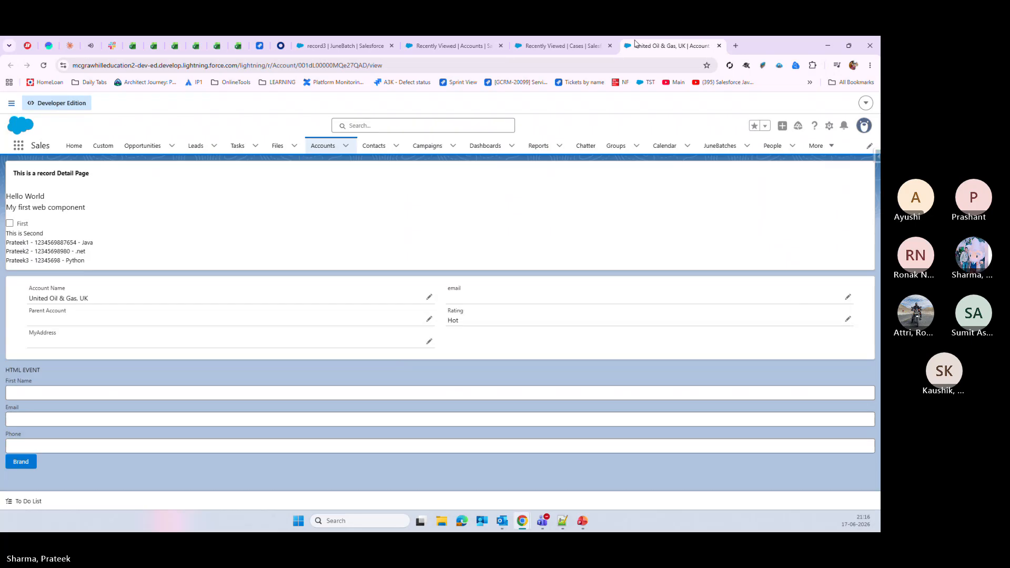
- Try deleting the United Oil & Gas, UK account from the Accounts list
left_click(568, 42)
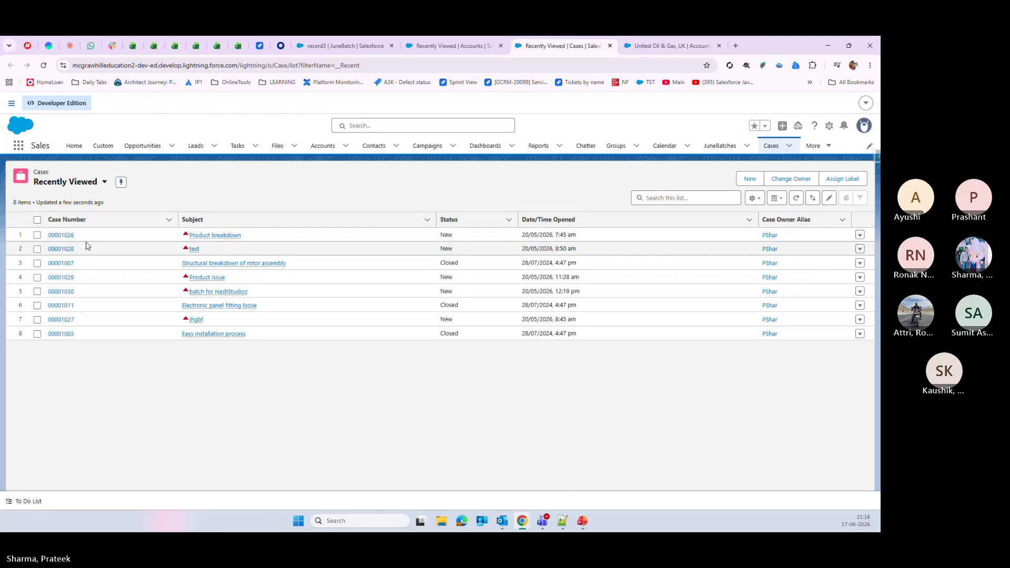
left_click(451, 46)
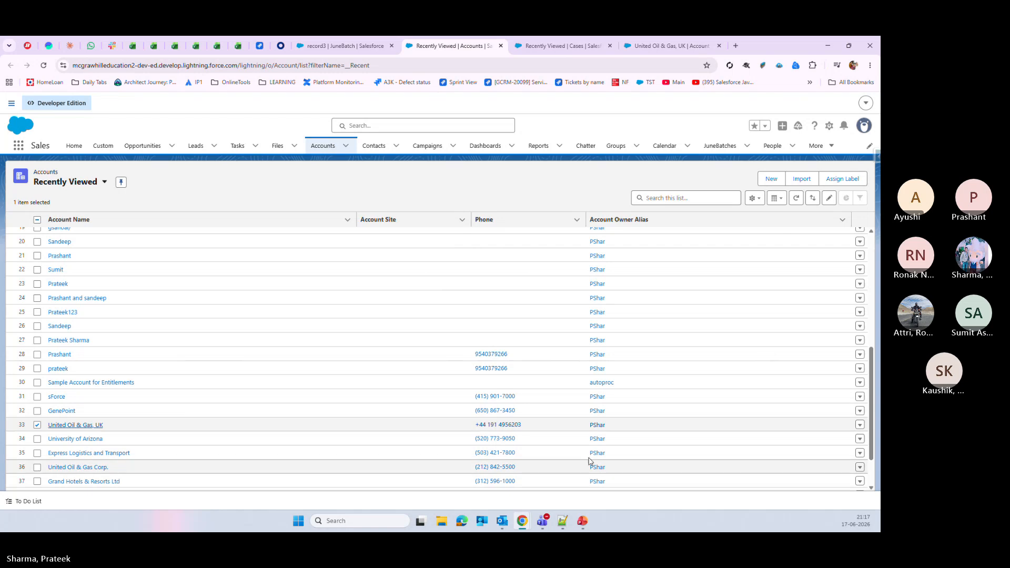
left_click(860, 425)
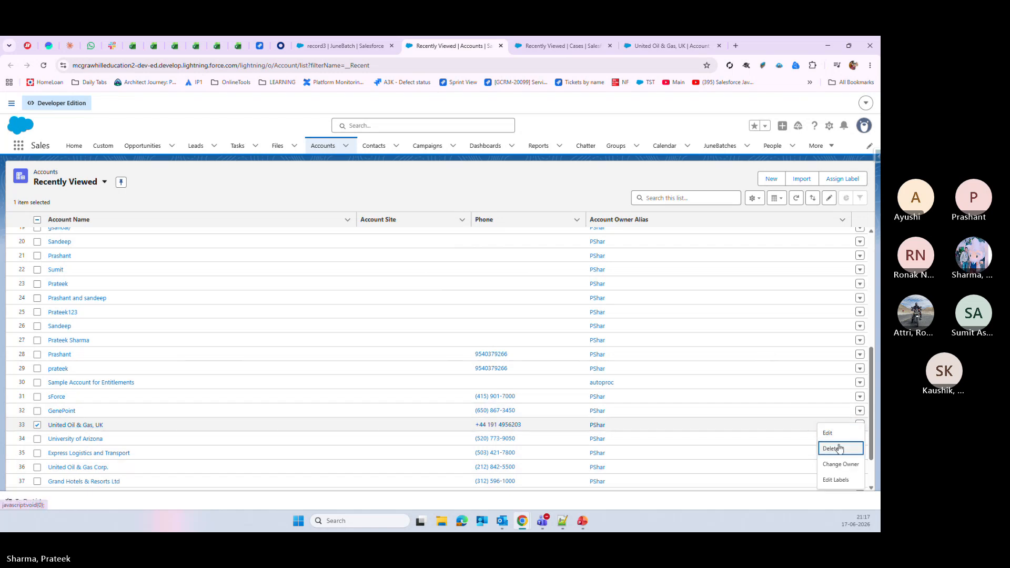
left_click(839, 448)
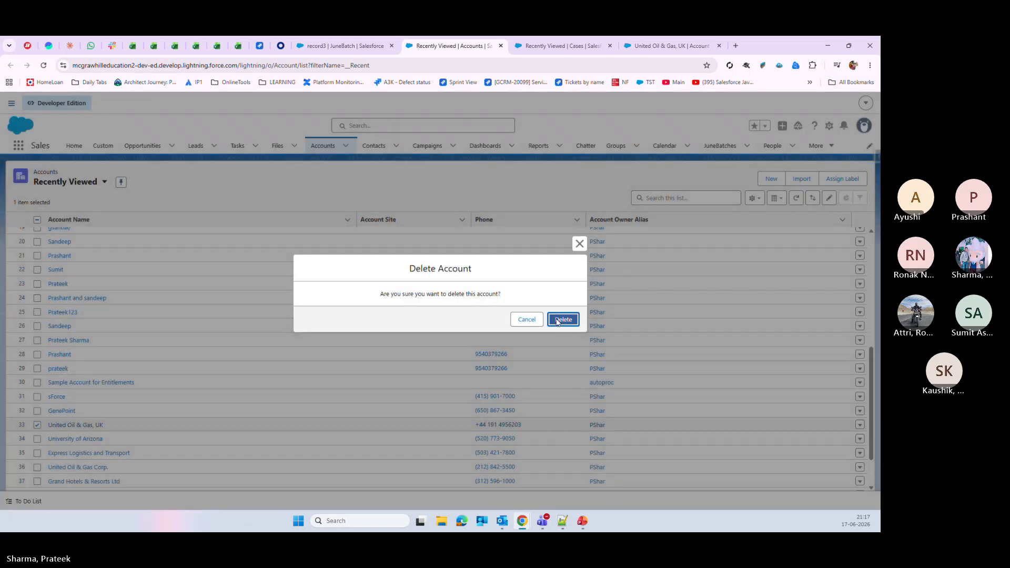
left_click(560, 319)
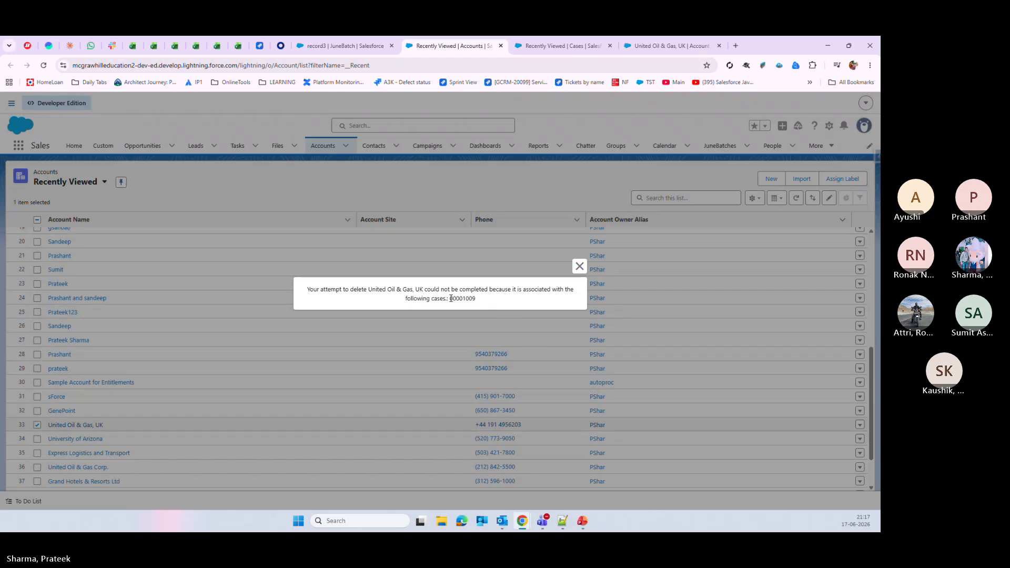
- Copy the blocking case number 00001009 from the error and go to the Cases list
left_click_drag(451, 299, 478, 301)
right_click(466, 302)
left_click(495, 311)
left_click(667, 46)
left_click(600, 42)
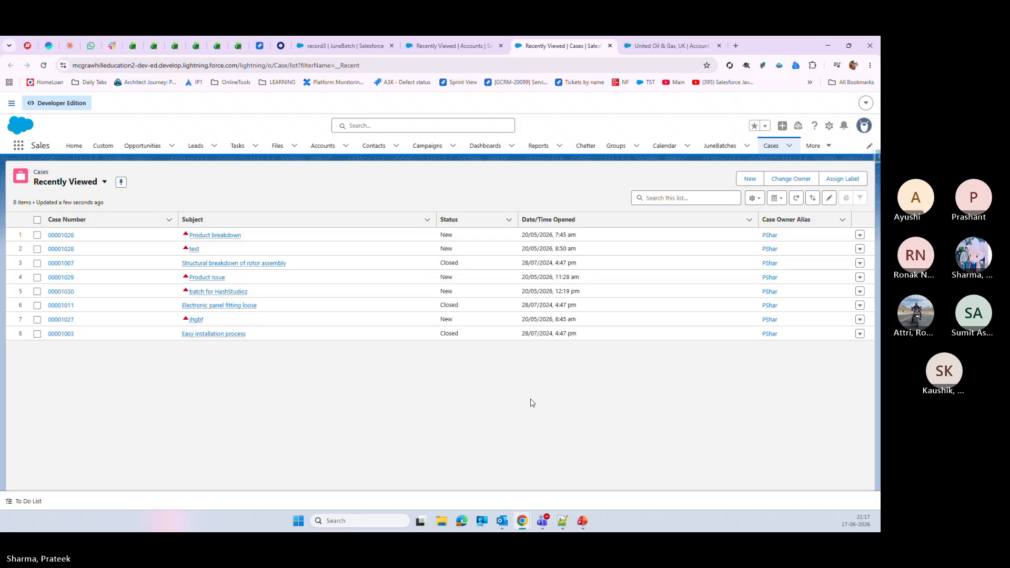
- Search the page for case 00001009, including in the All Open Cases view
key("ctrl+f")
key("ctrl+v")
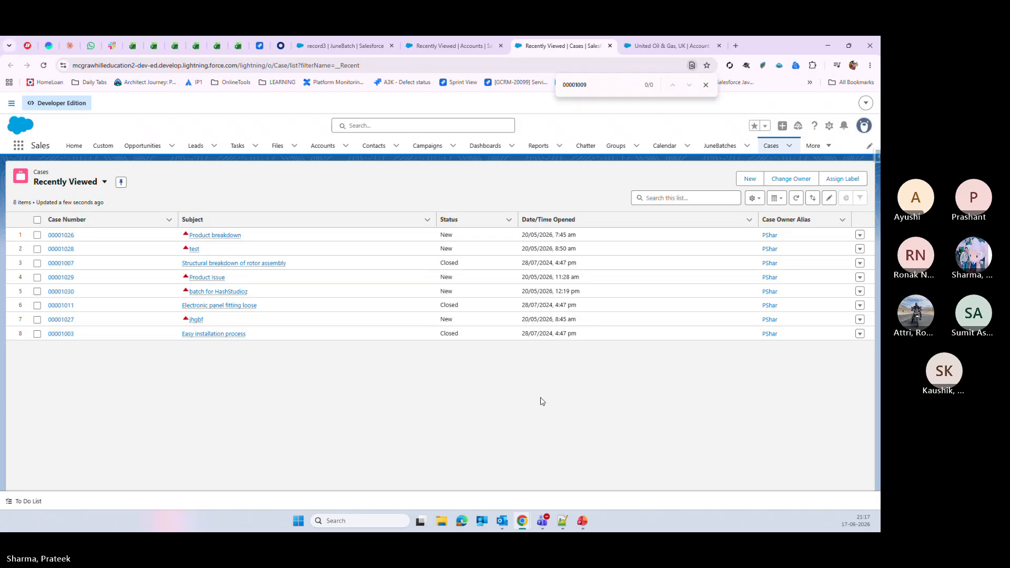
left_click(105, 181)
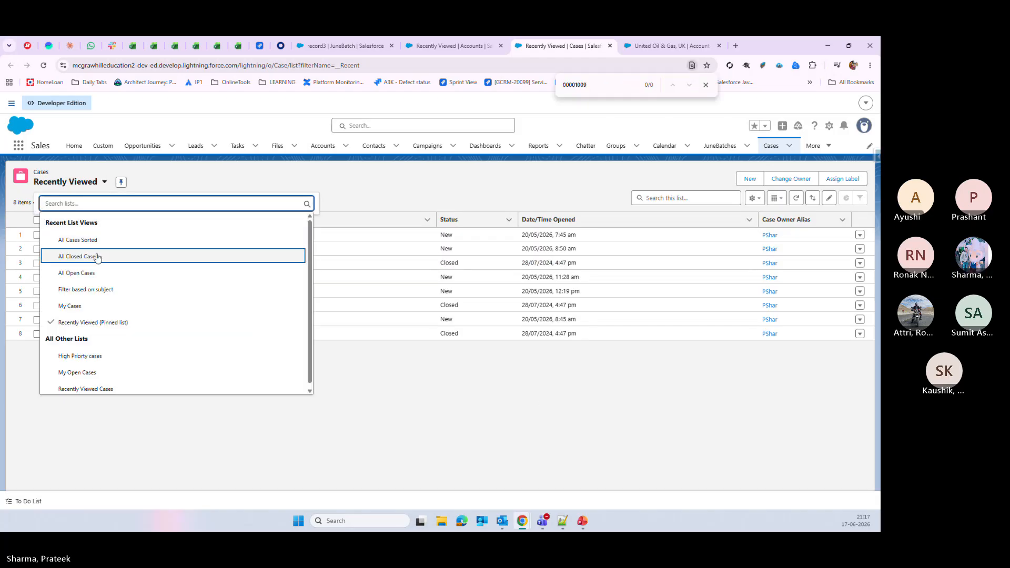
left_click(92, 275)
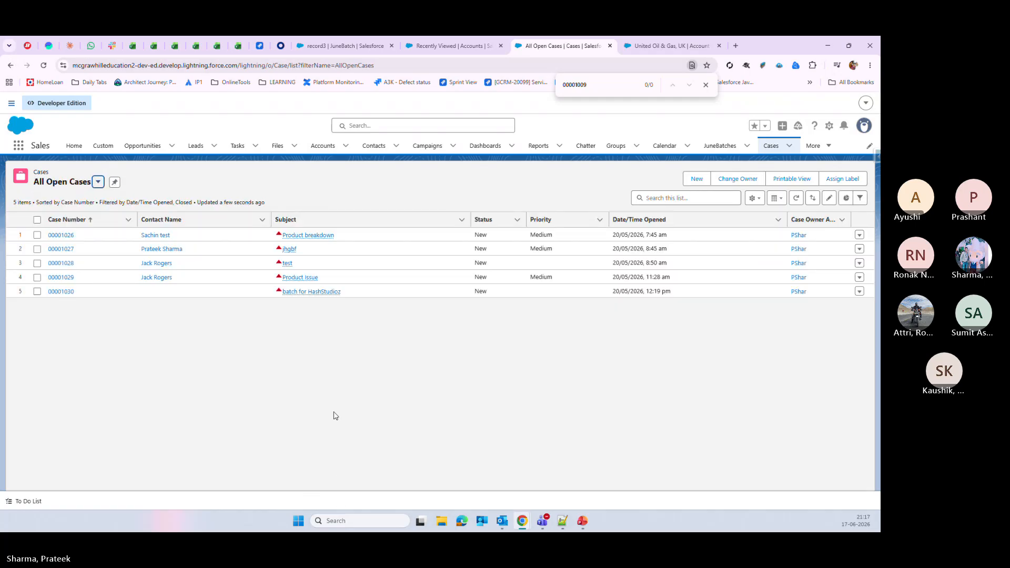
key("ctrl+f")
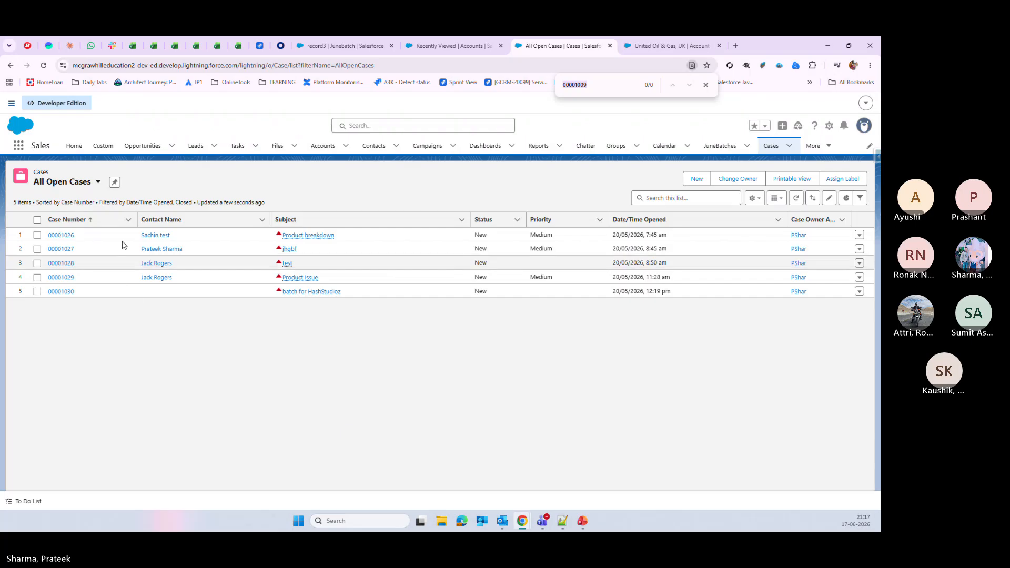
- Find case 00001009 in the My Cases view and delete it
left_click(98, 183)
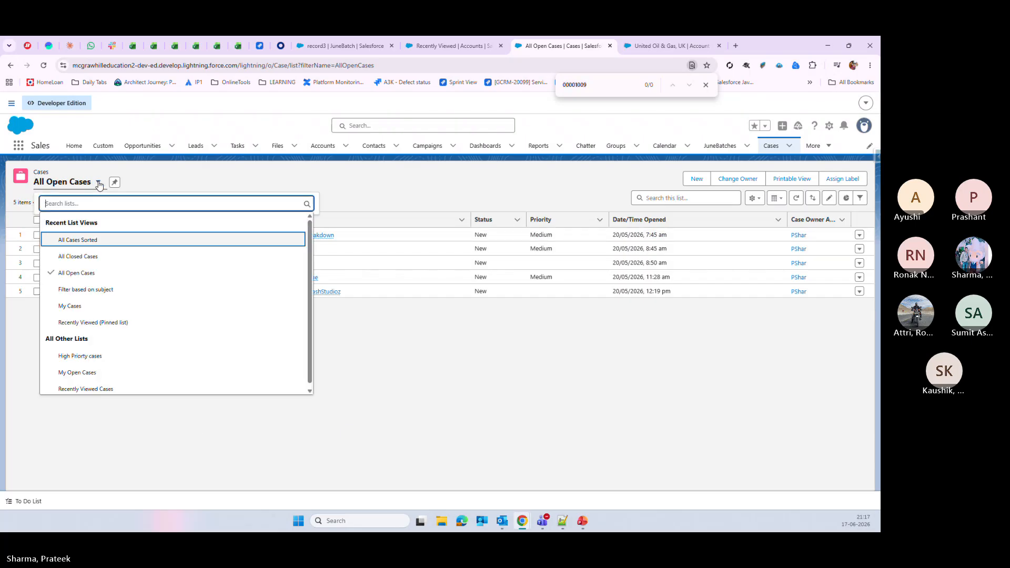
left_click(82, 307)
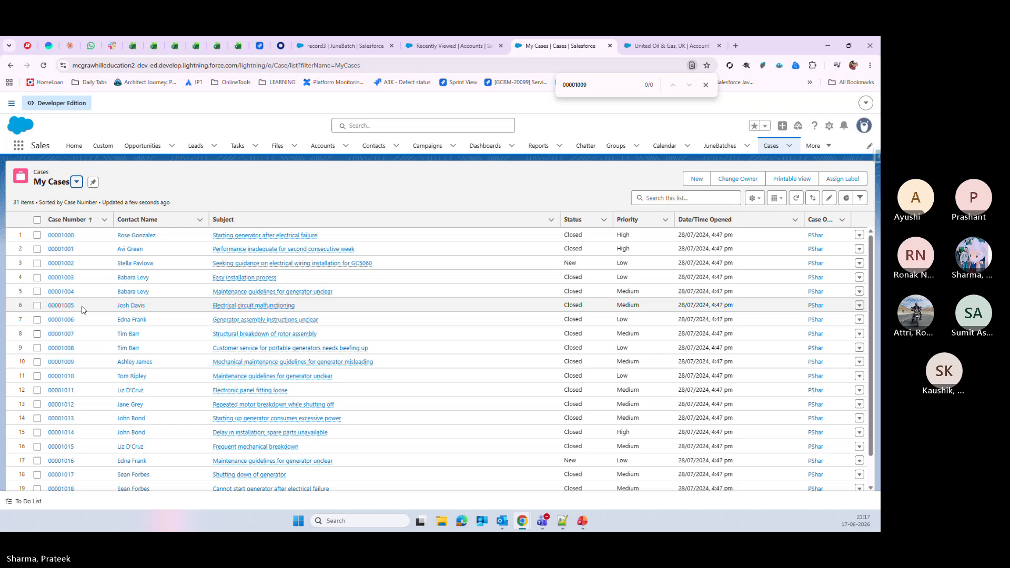
key("ctrl+f")
left_click(36, 361)
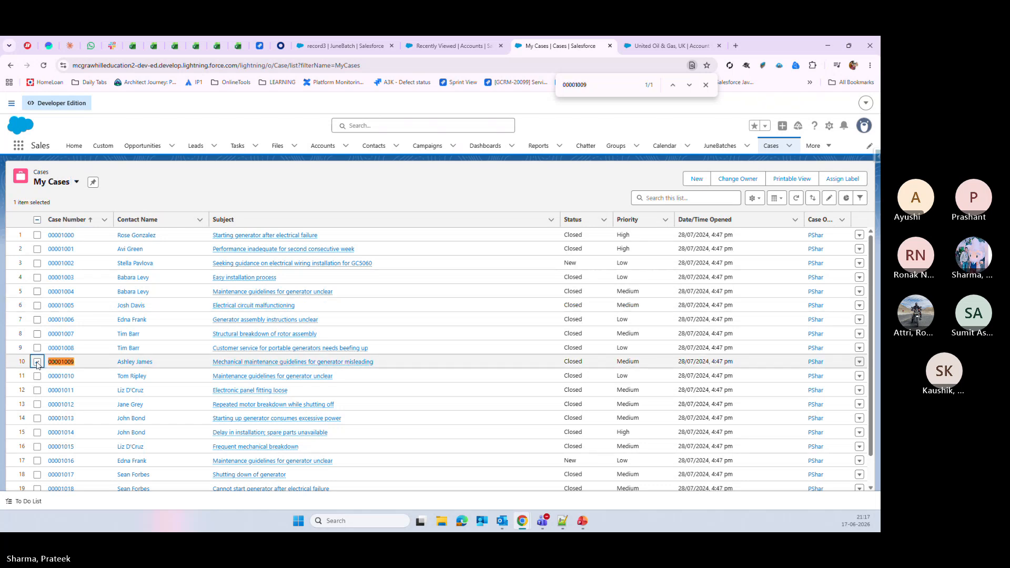
left_click(859, 362)
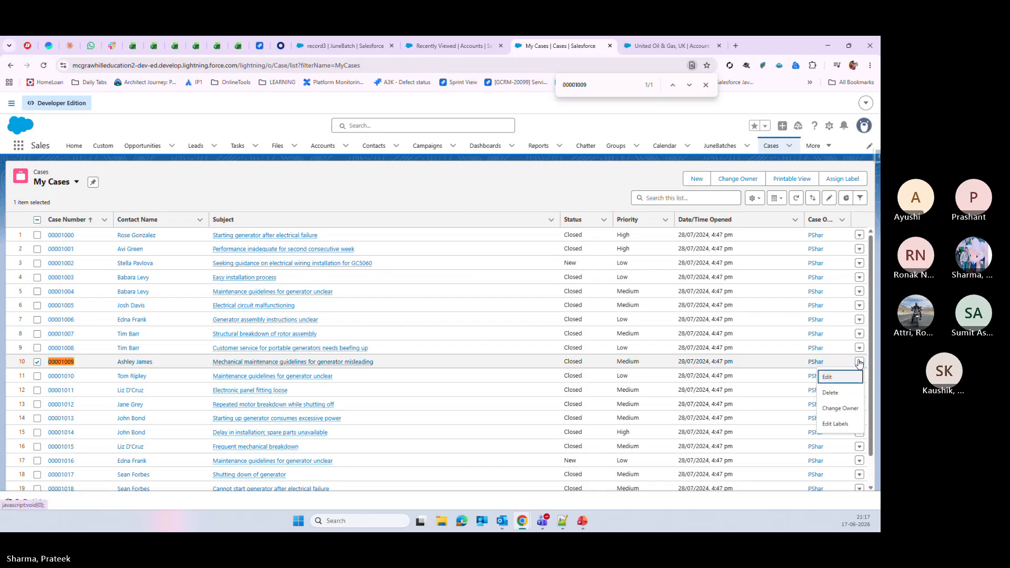
left_click(846, 392)
left_click(568, 322)
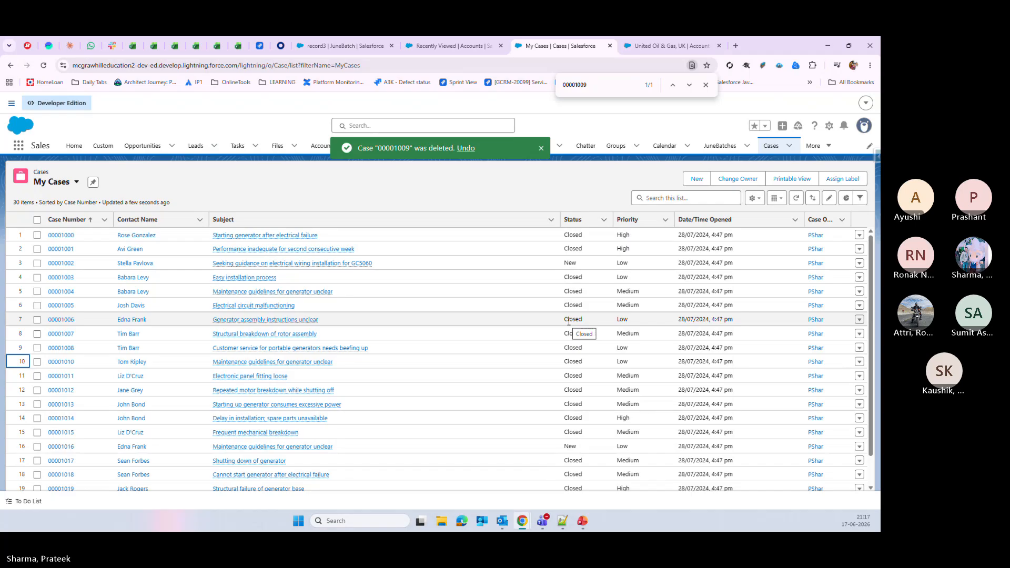
- Dismiss the error, delete the United Oil & Gas, UK account, and return to record3
key("ctrl+shift+Tab")
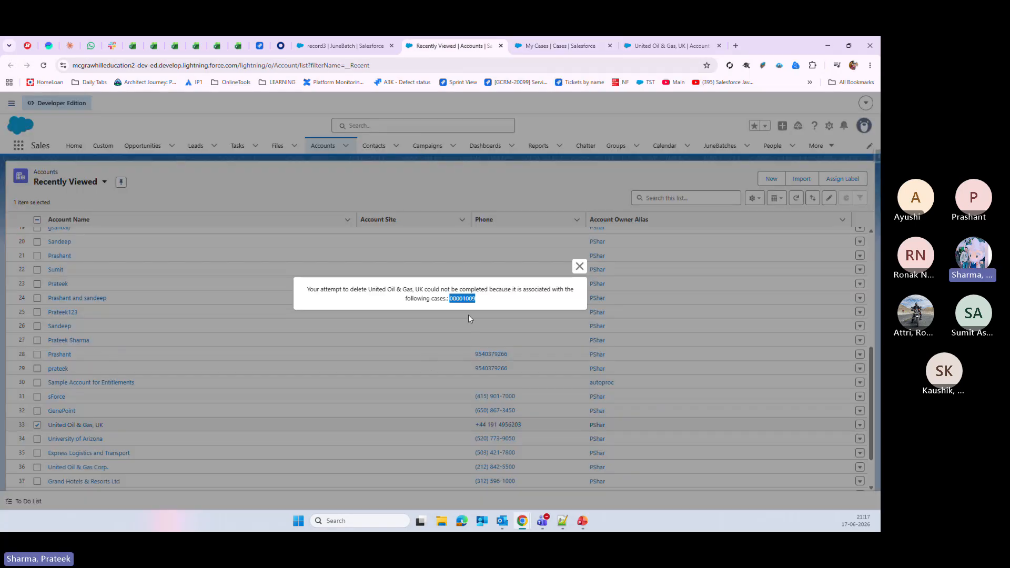
left_click(579, 266)
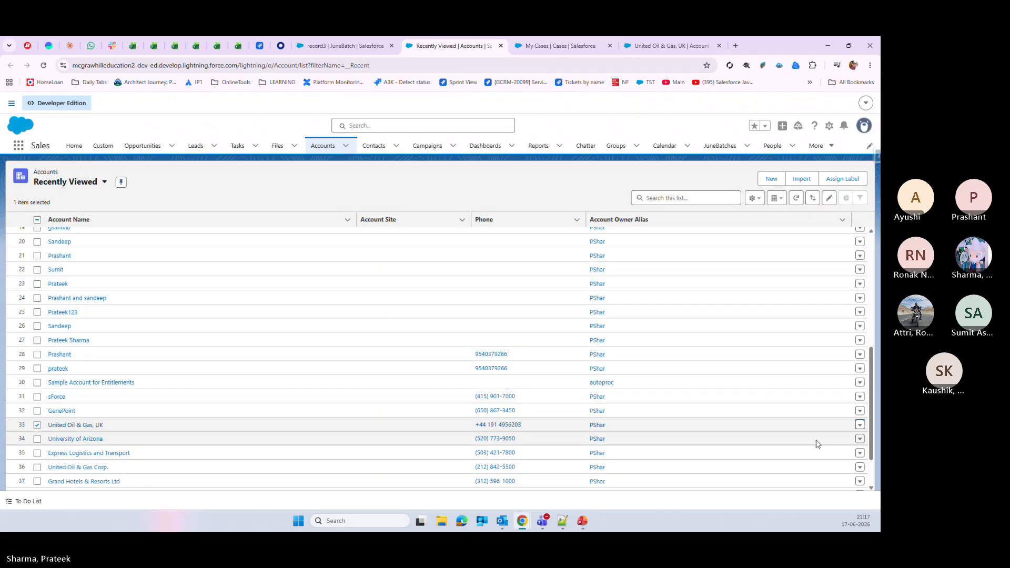
left_click(860, 425)
left_click(838, 452)
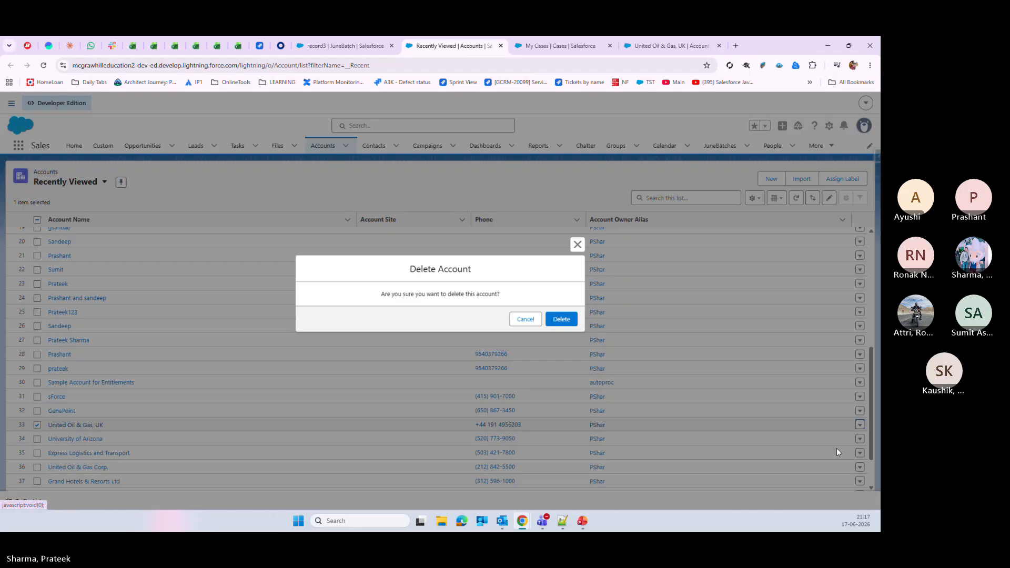
left_click(561, 319)
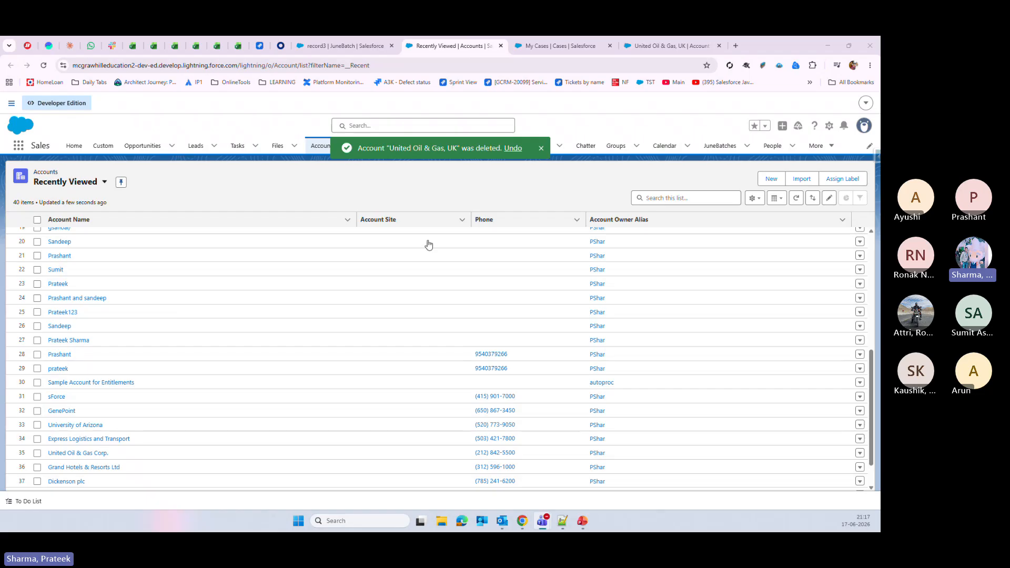
left_click(336, 43)
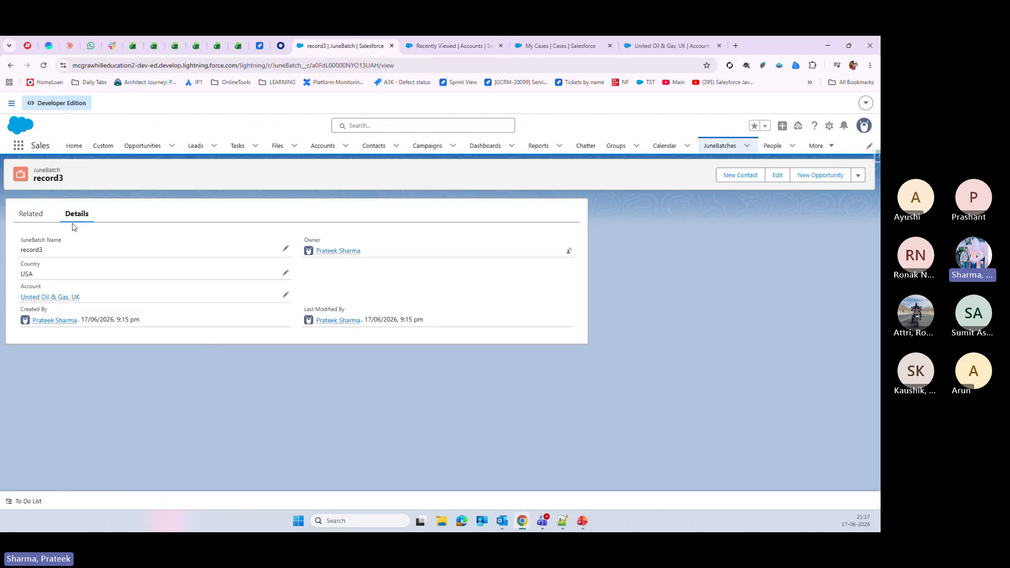
- Reload record3 to see its blank Account field, then move to slide 10 in PowerPoint
left_click(44, 65)
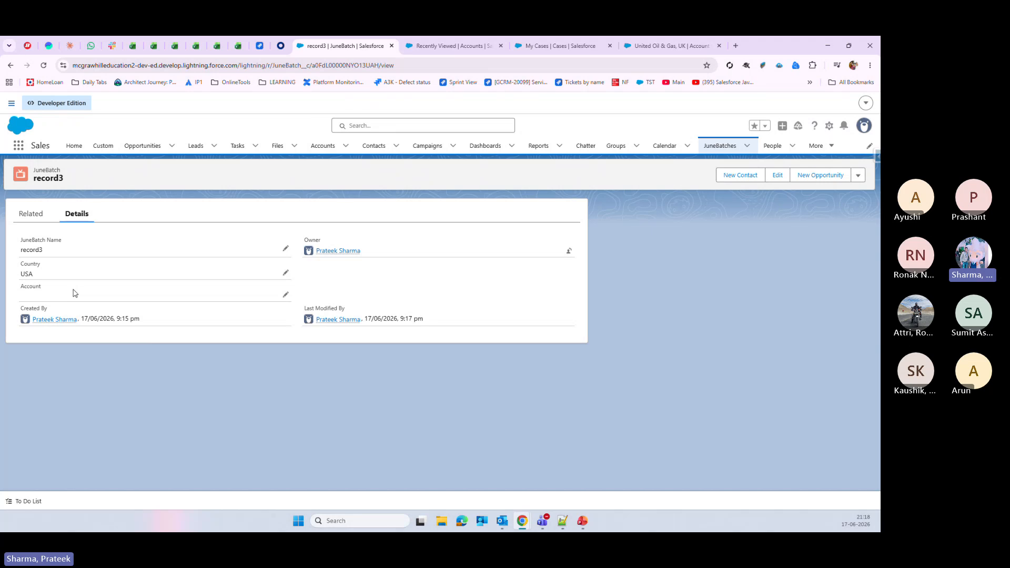
left_click(583, 522)
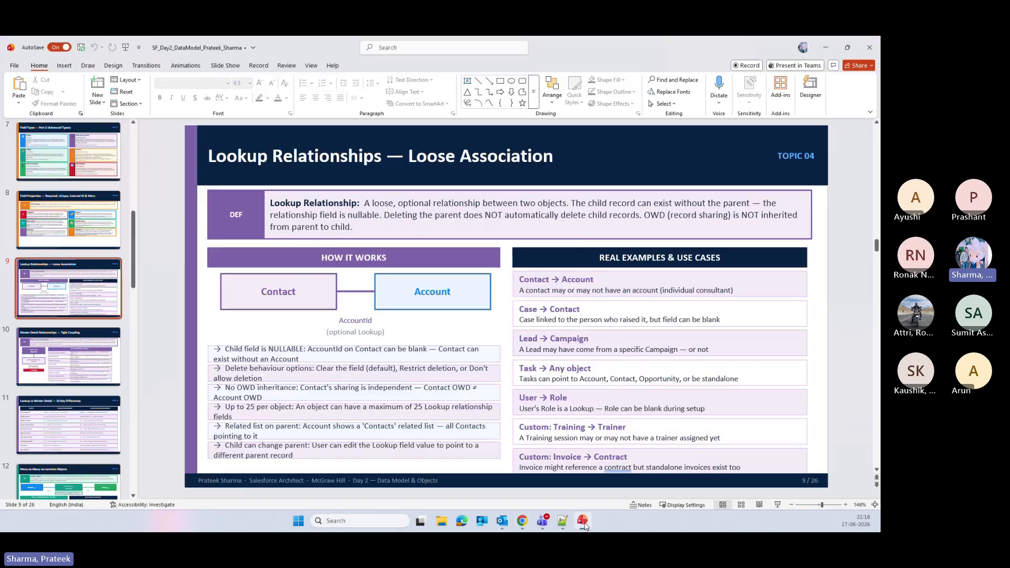
scroll(592, 362, "down", 1)
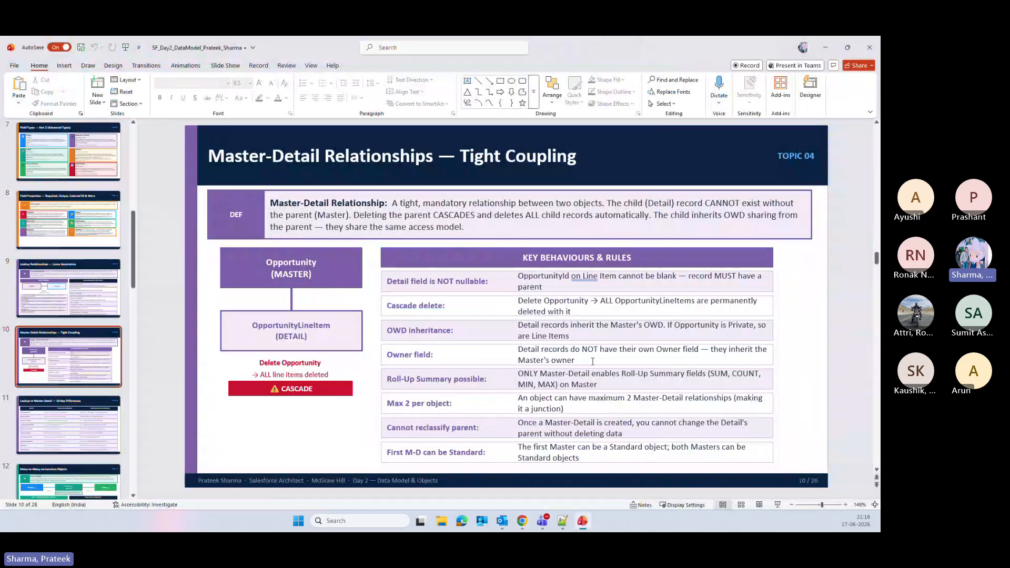
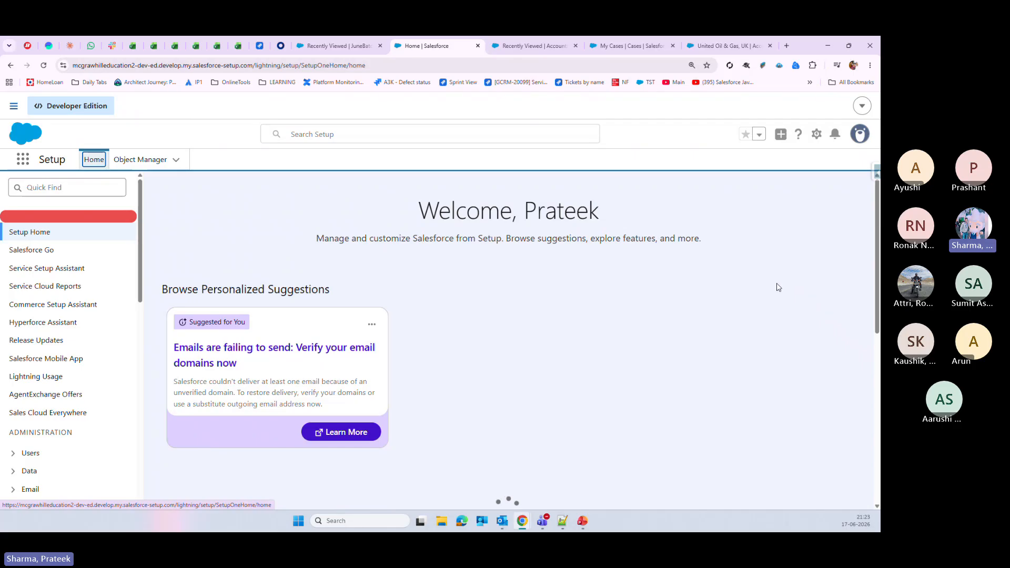
- In Object Manager, Quick Find 'june', open JuneBatch's Fields & Relationships and start a new field
left_click(140, 160)
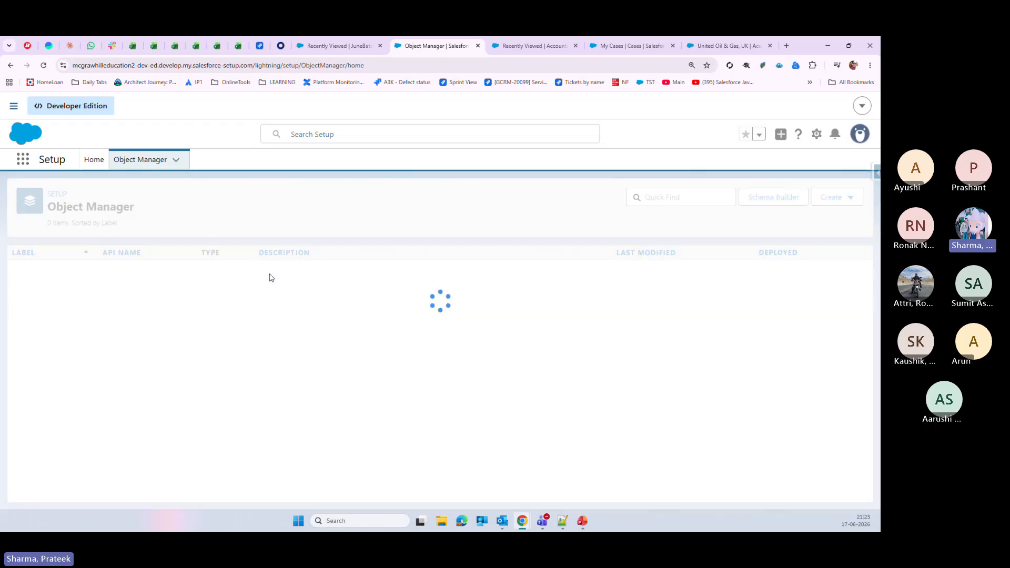
left_click(688, 197)
type("june")
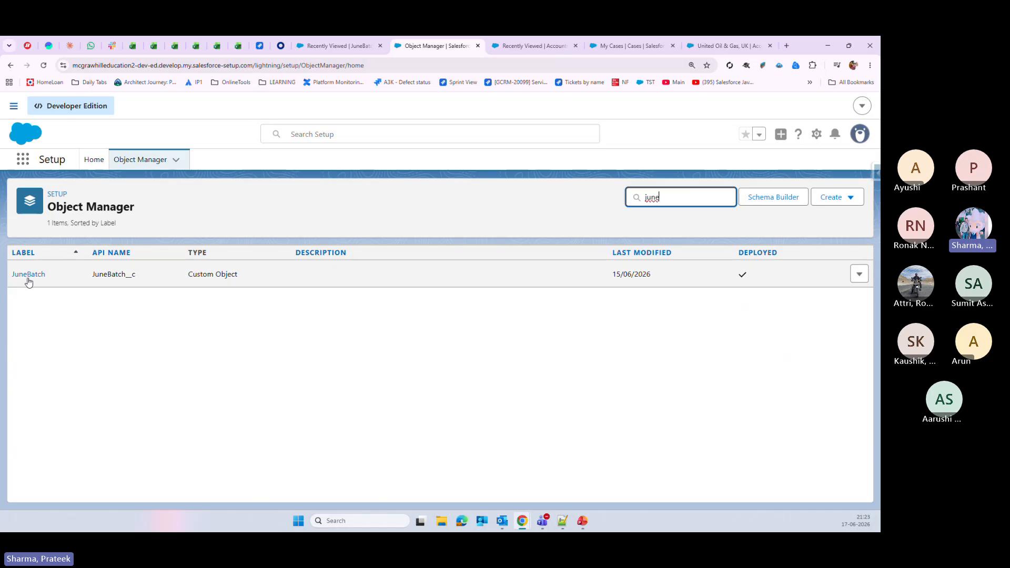
left_click(29, 277)
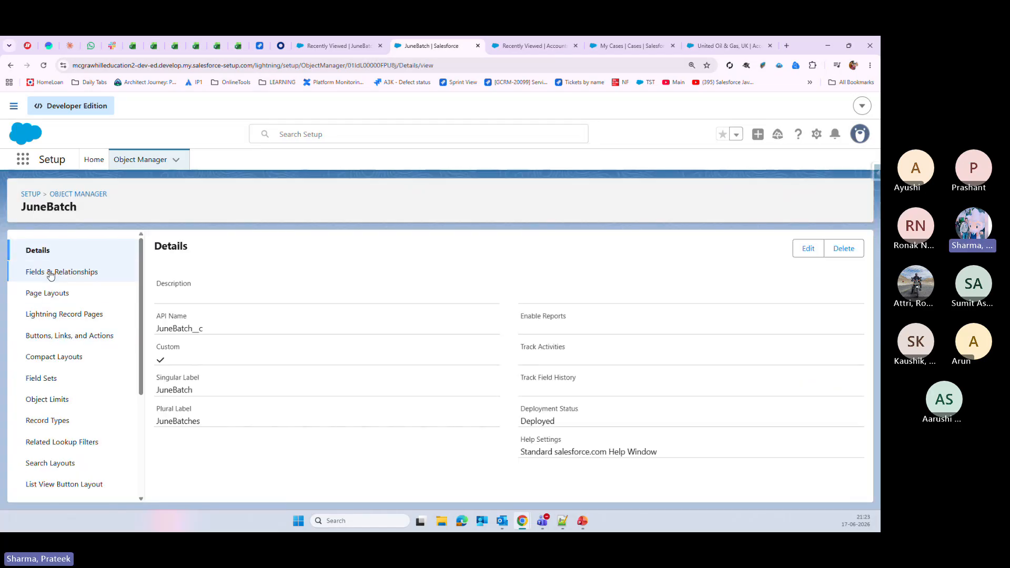
left_click(50, 274)
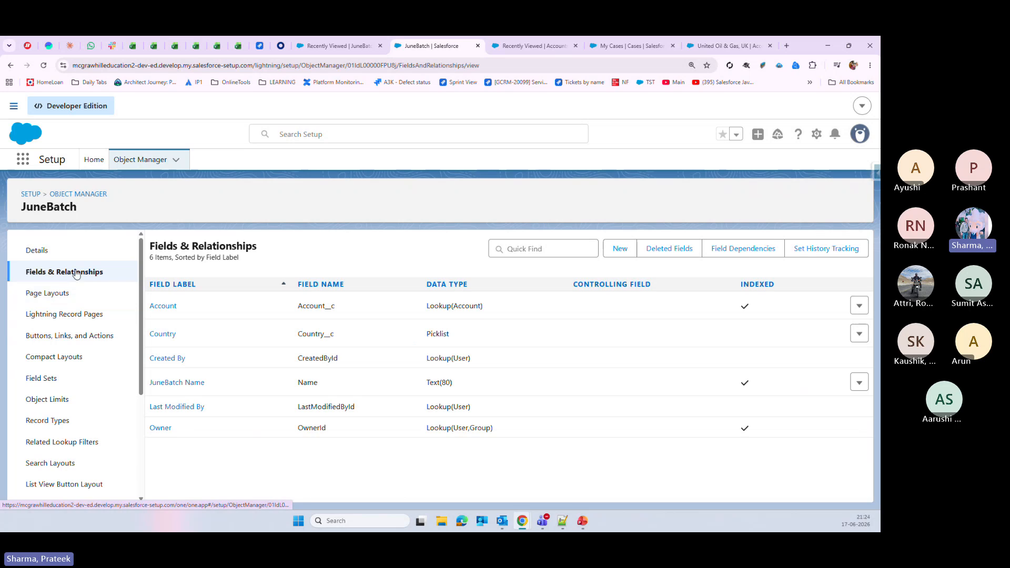
left_click(77, 274)
left_click(620, 249)
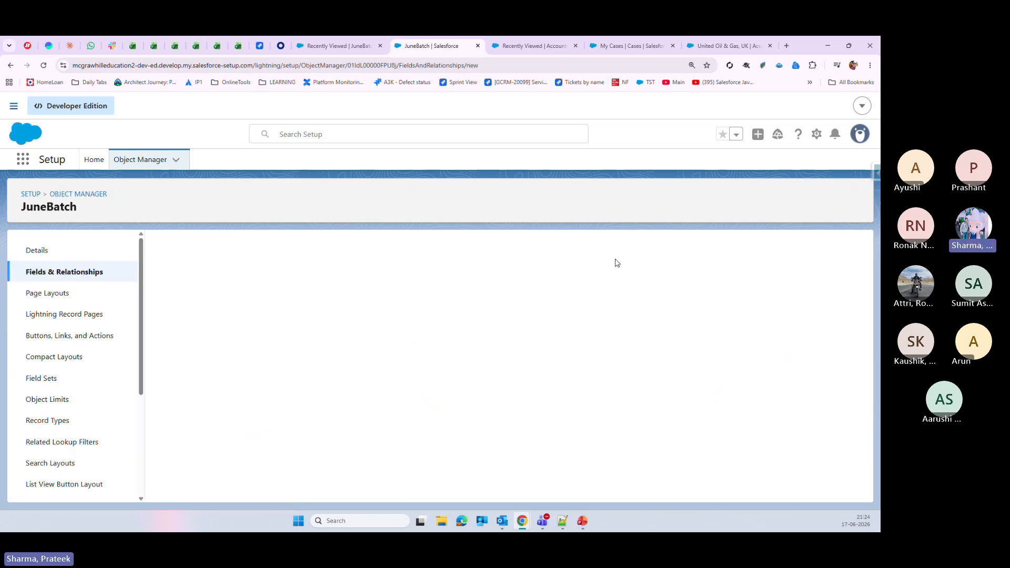
- Select Master-Detail Relationship as the new field's data type
scroll(226, 379, "down", 2)
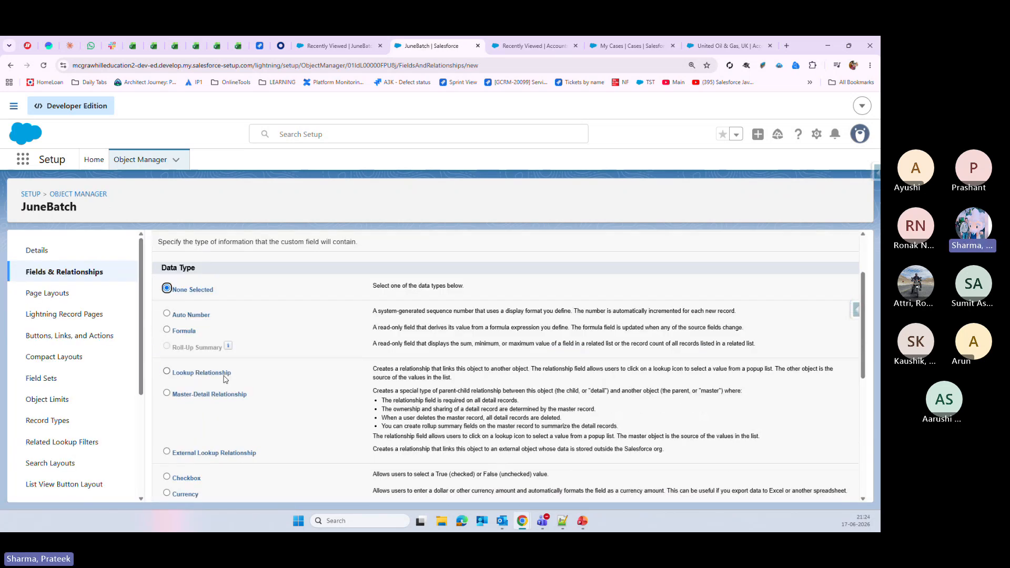
left_click(166, 386)
scroll(210, 395, "down", 1)
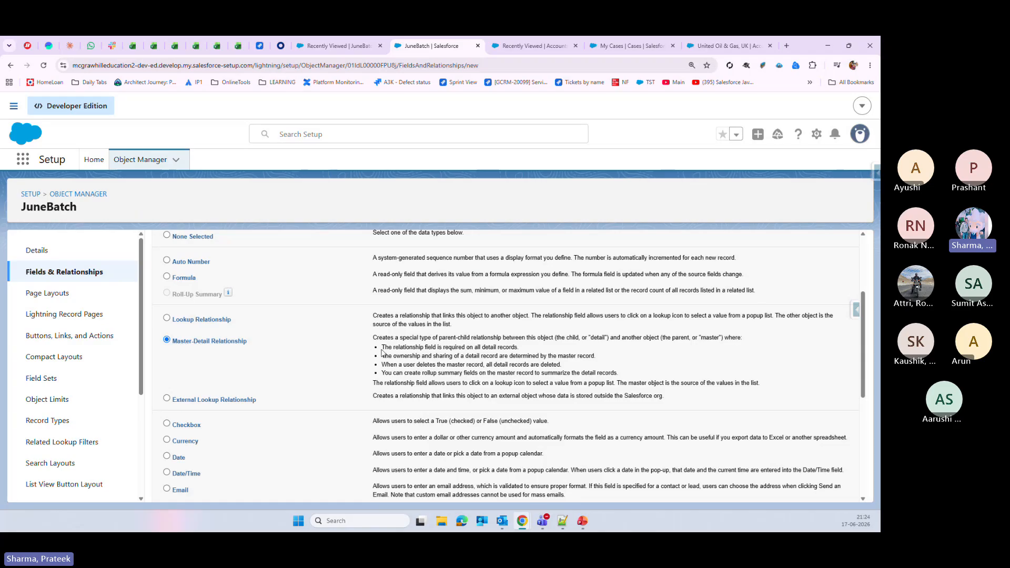
- Highlight the Master-Detail rules: the field is required and ownership/sharing come from the master
left_click_drag(381, 346, 627, 375)
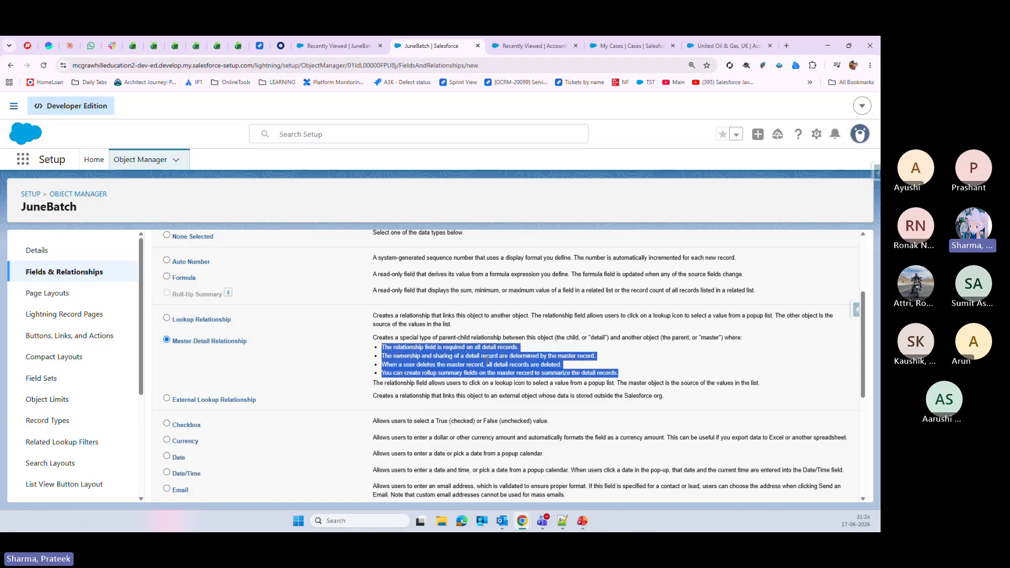
left_click(450, 349)
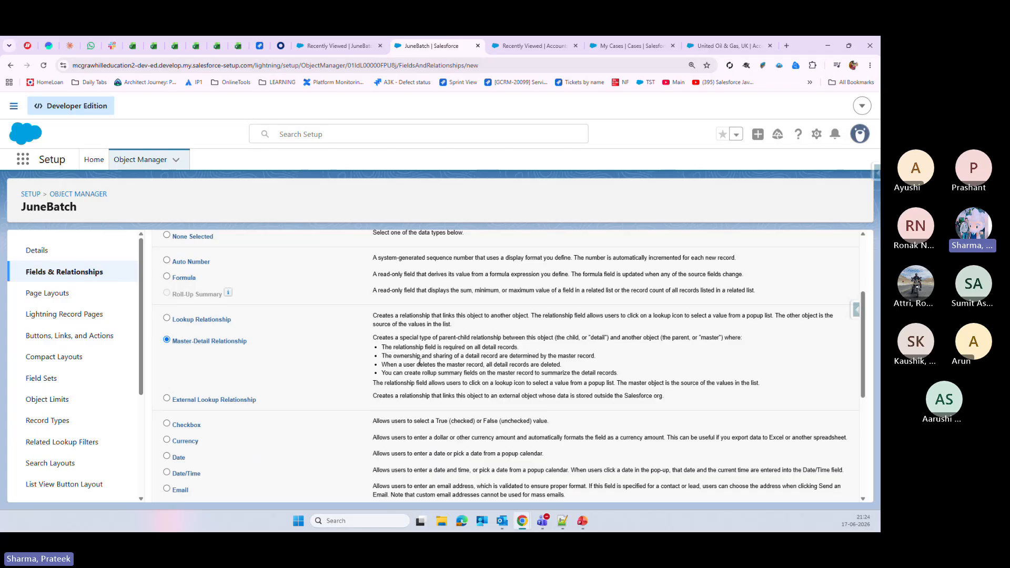
left_click_drag(382, 348, 531, 357)
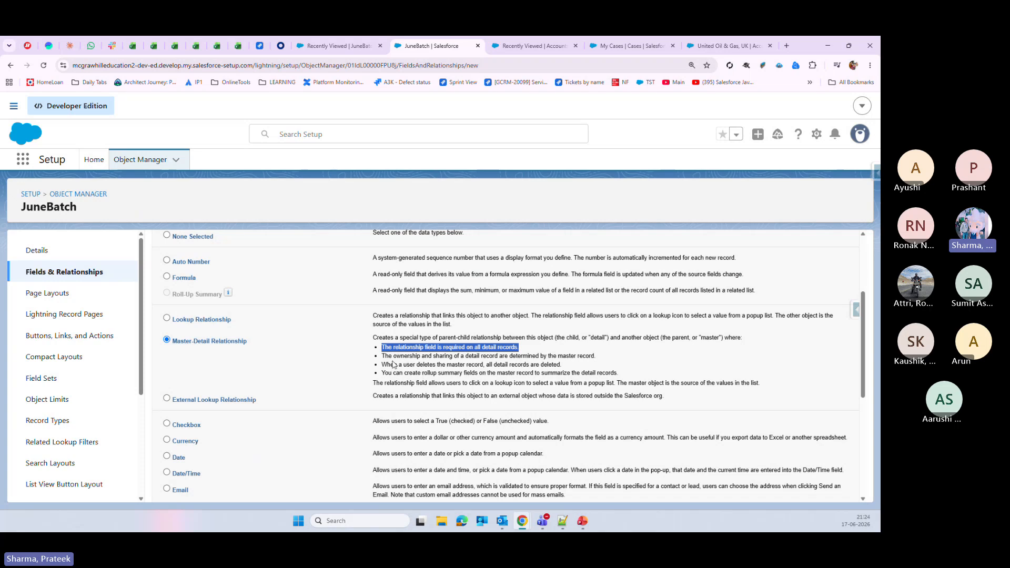
left_click_drag(385, 357, 616, 359)
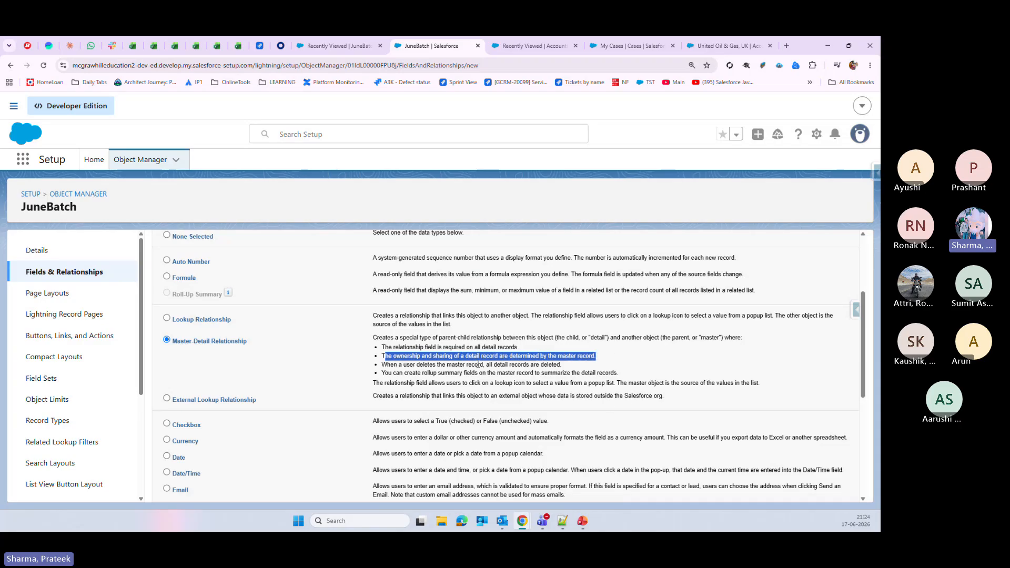
left_click(524, 370)
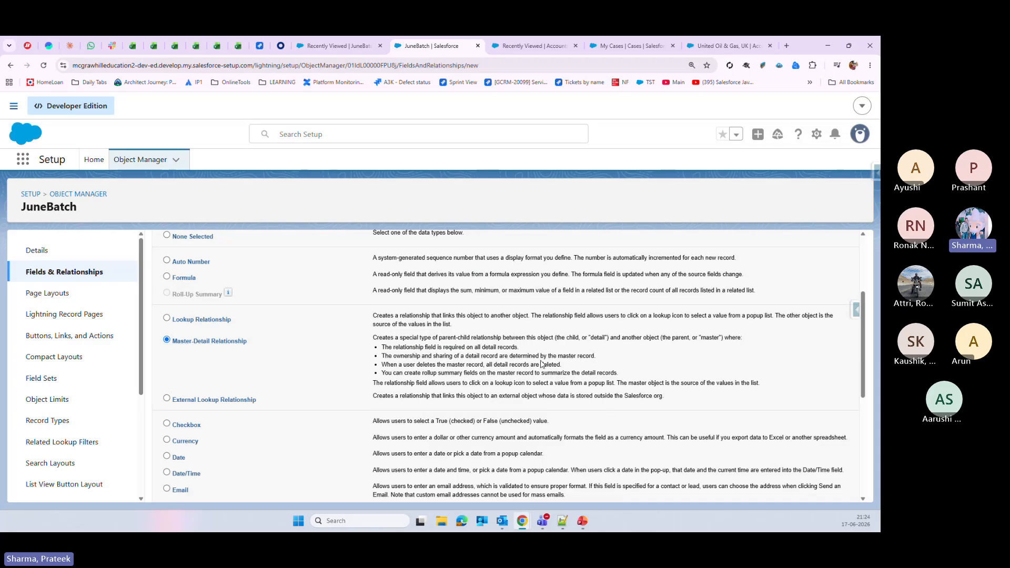
left_click_drag(600, 358, 382, 357)
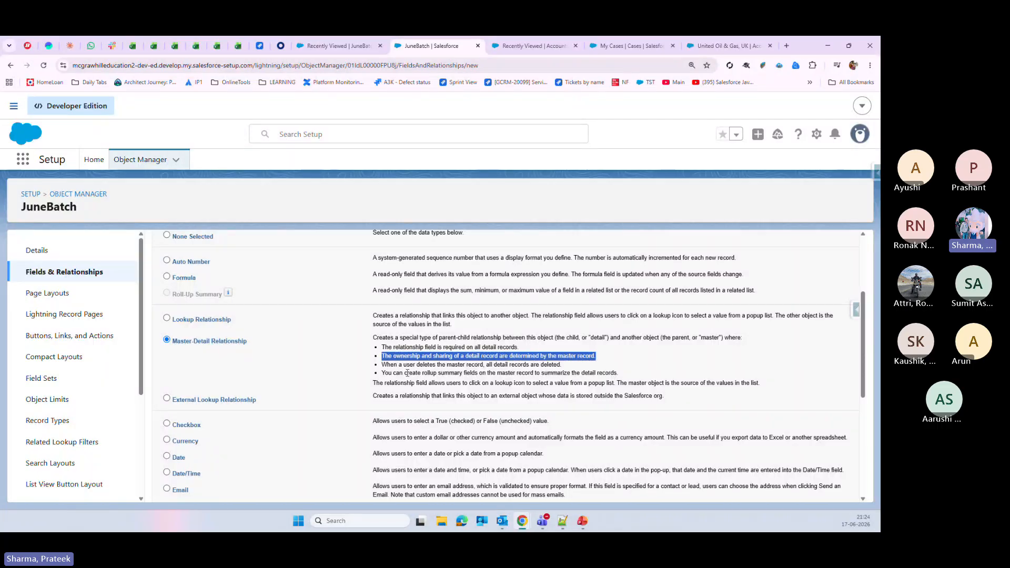
left_click(388, 372)
- Highlight the cascade-delete, rollup summary and master-supplied values rules, then the type name
left_click_drag(384, 365, 567, 371)
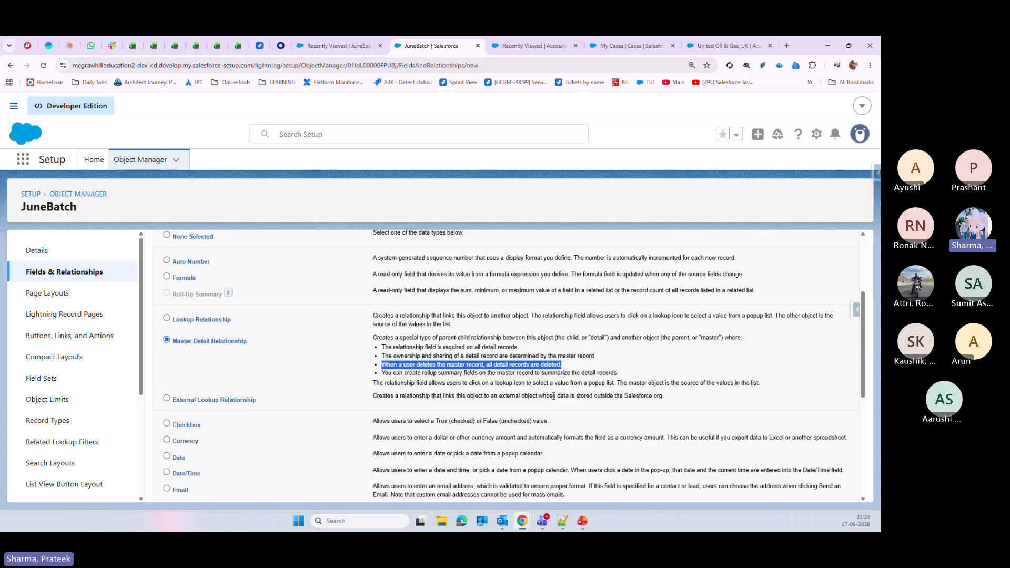
left_click(383, 371)
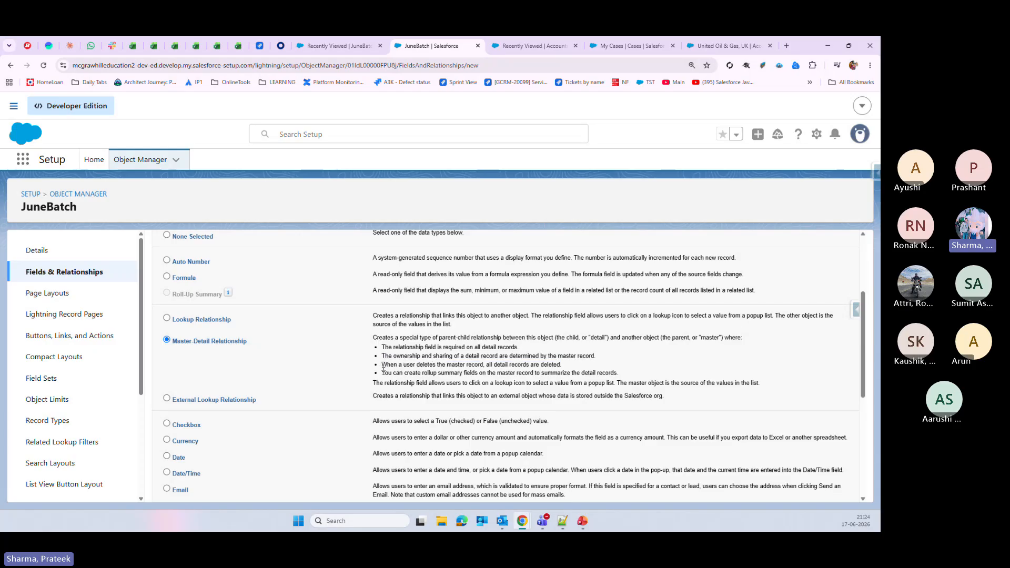
left_click_drag(383, 371, 640, 378)
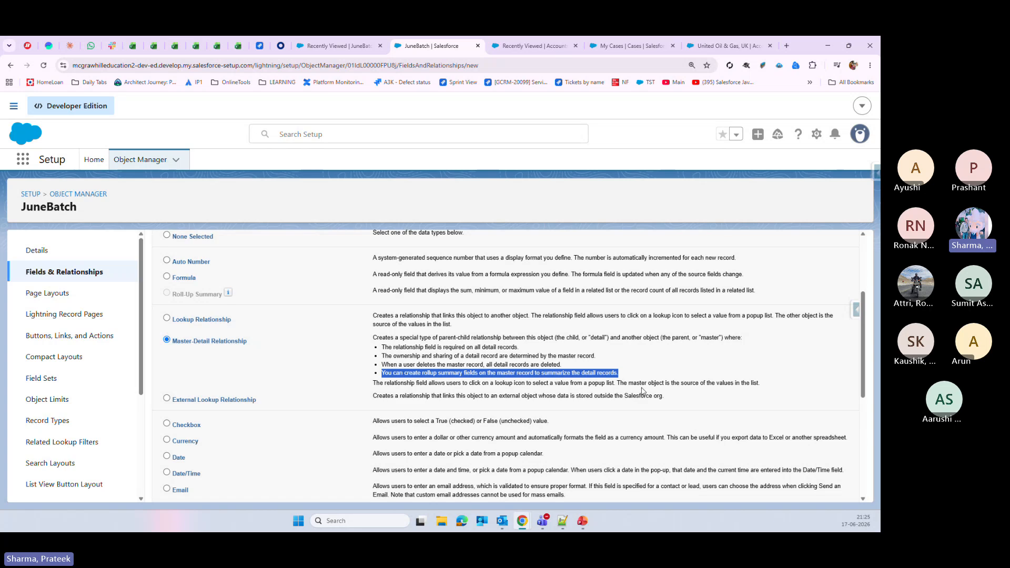
left_click_drag(761, 384, 667, 384)
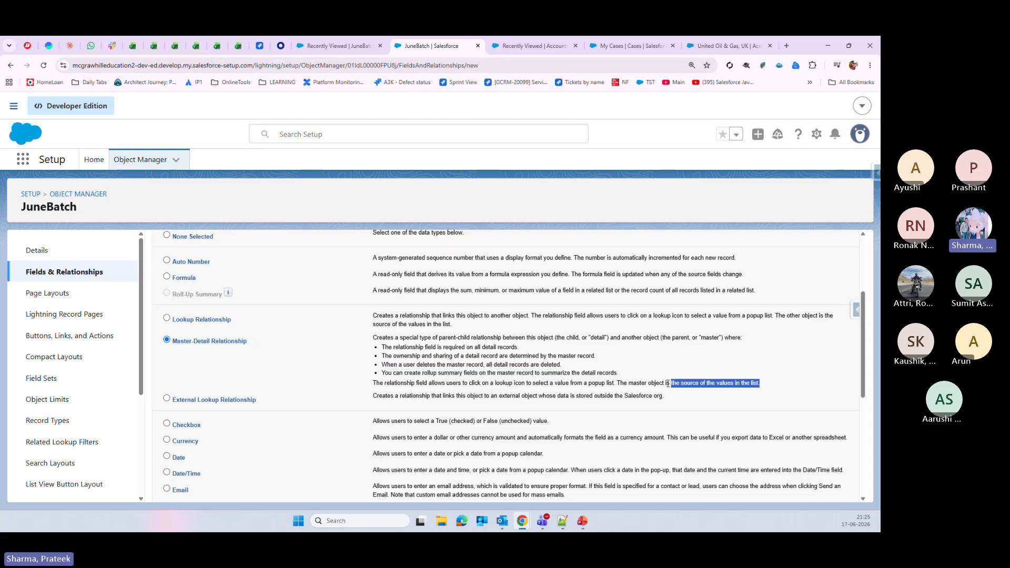
left_click(726, 399)
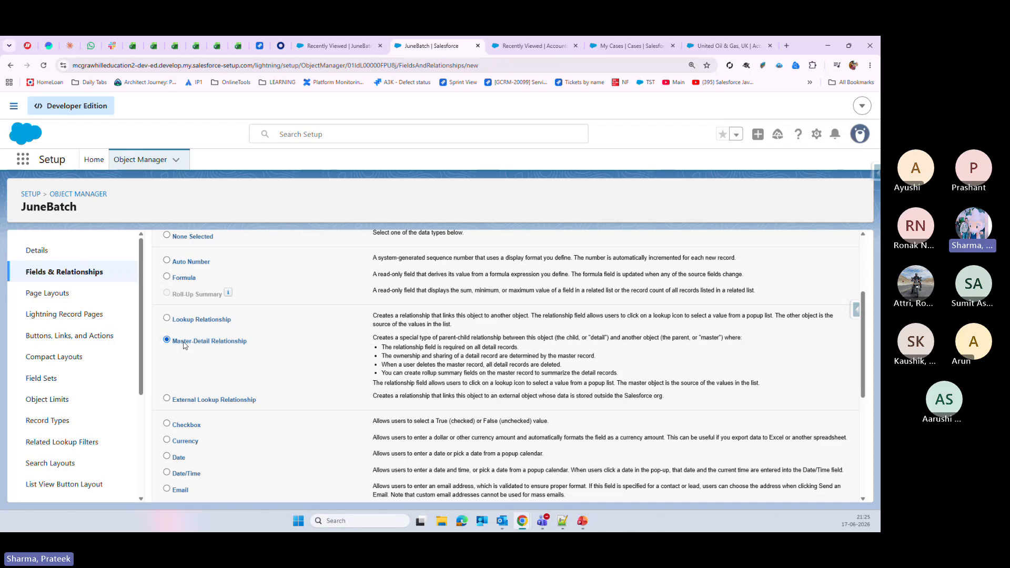
left_click_drag(251, 343, 184, 346)
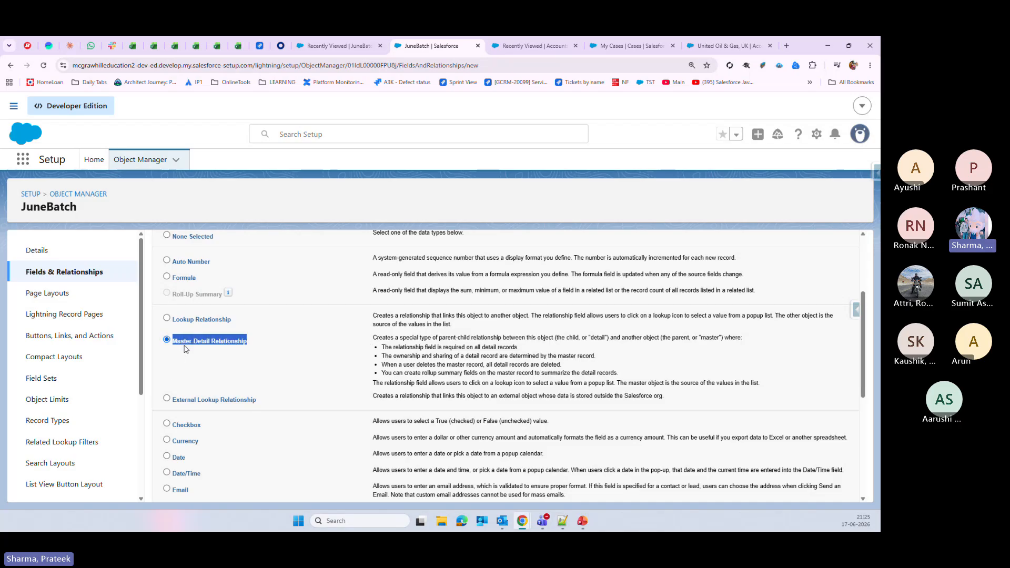
scroll(719, 451, "down", 5)
- Choose Contact as the related object for the new Master-Detail field
left_click(820, 492)
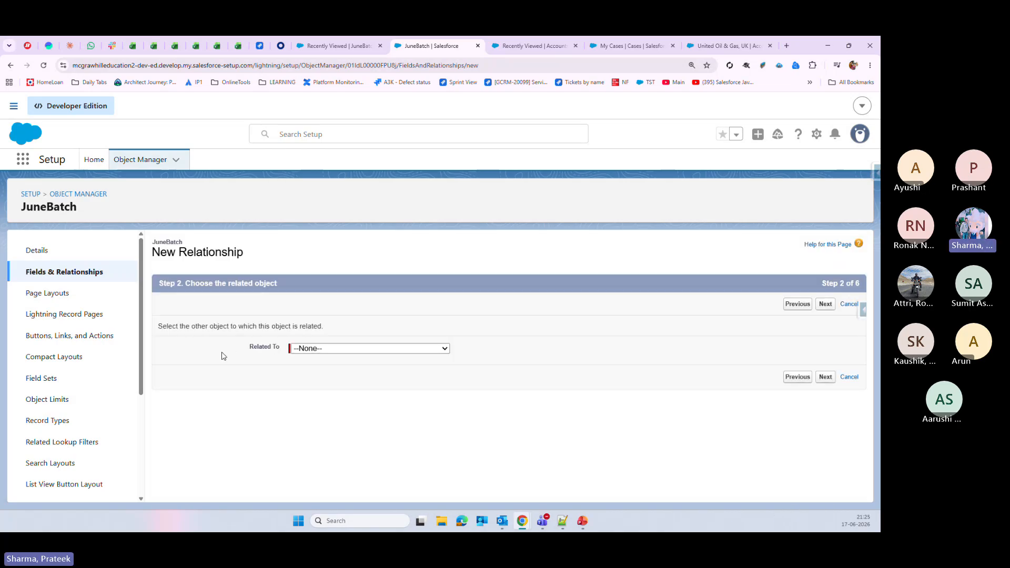
left_click(331, 349)
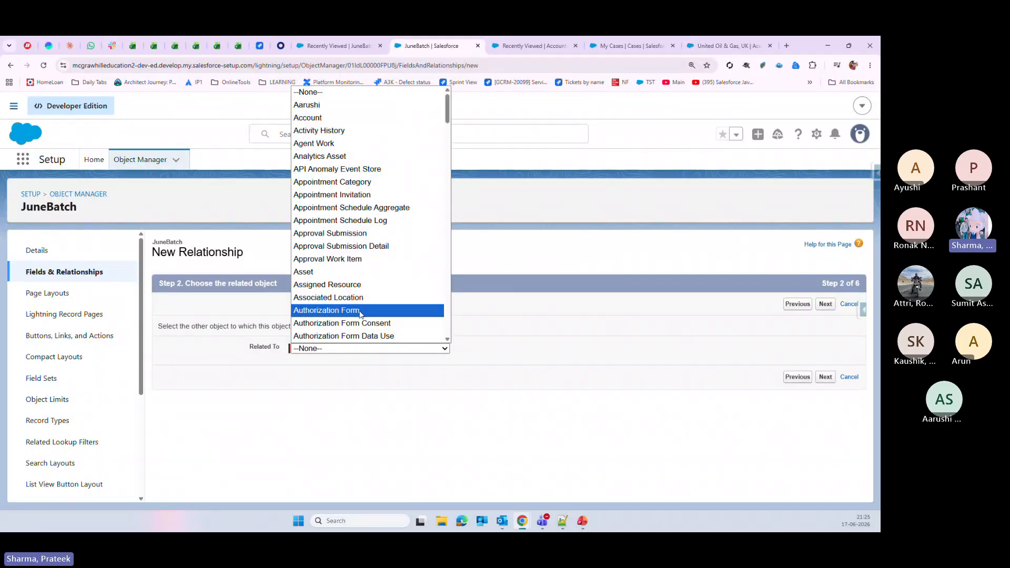
scroll(358, 296, "down", 3)
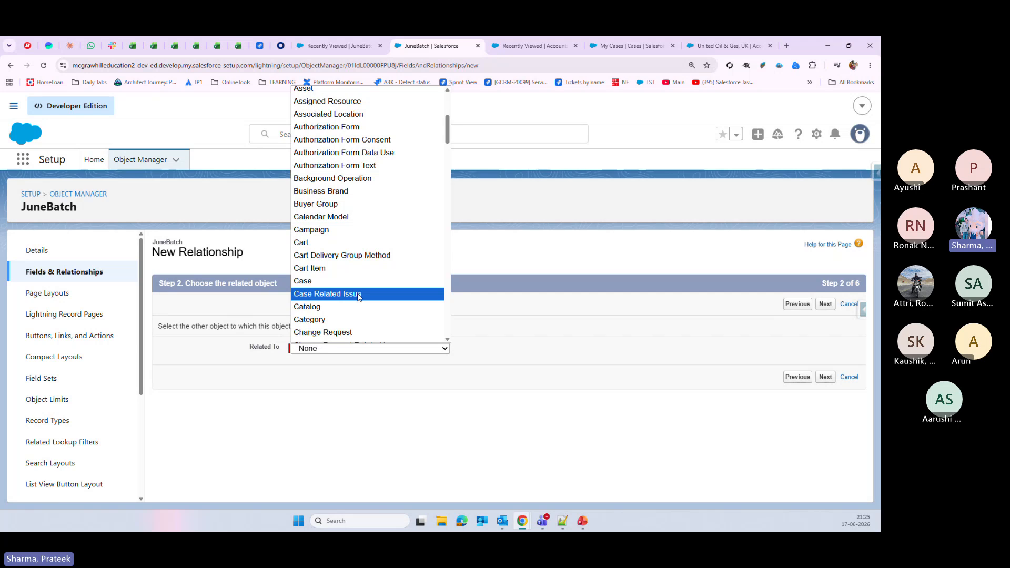
scroll(366, 271, "down", 2)
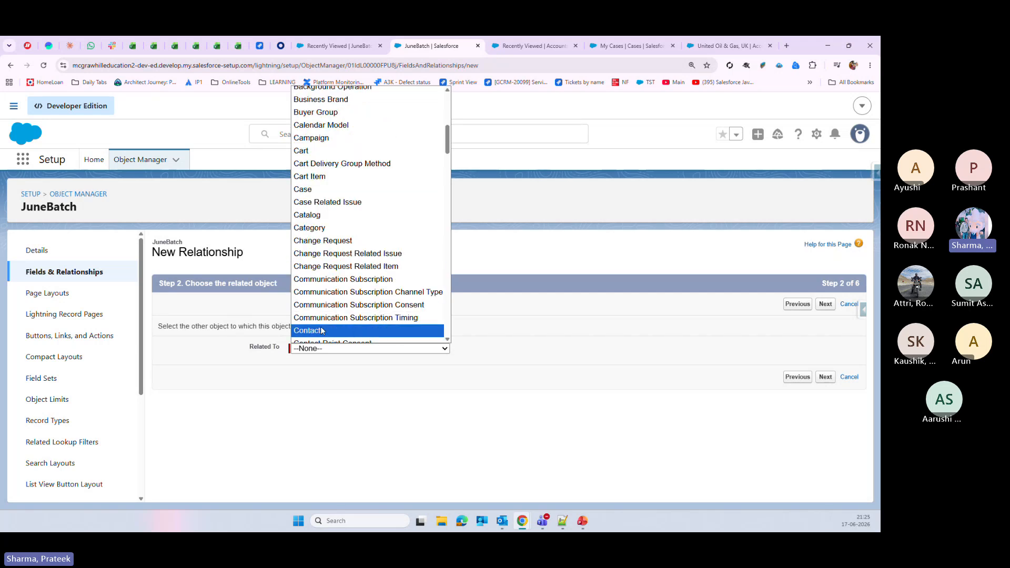
left_click(344, 331)
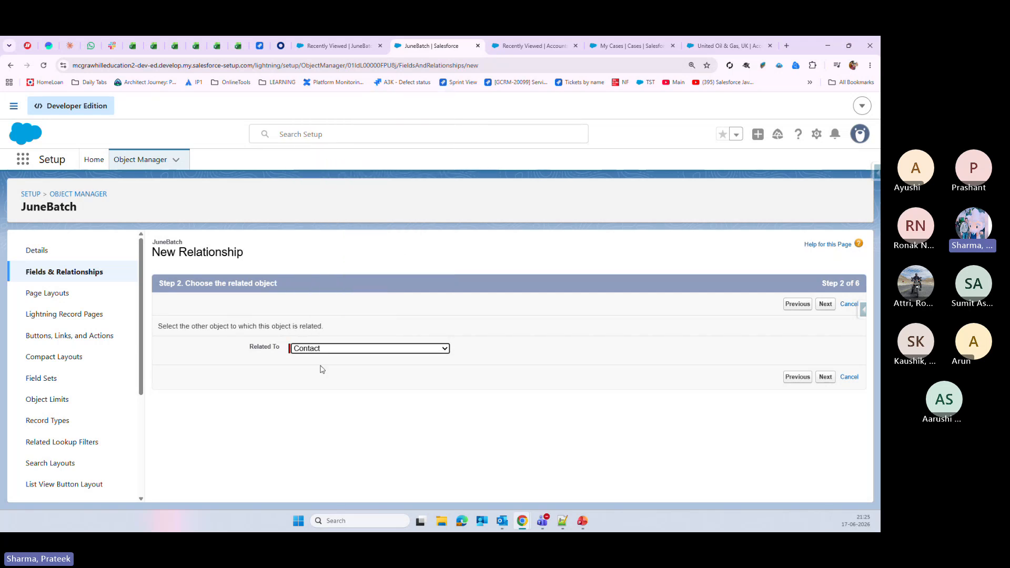
left_click(824, 379)
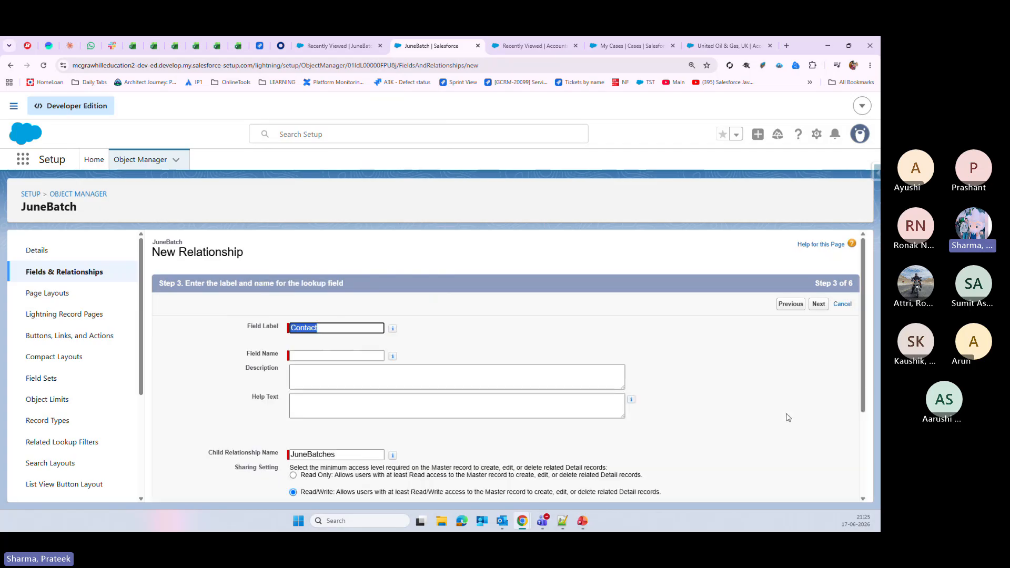
- Accept the Contact field name and default settings, then save; JuneBatch's existing records block it
key("Tab")
left_click(718, 402)
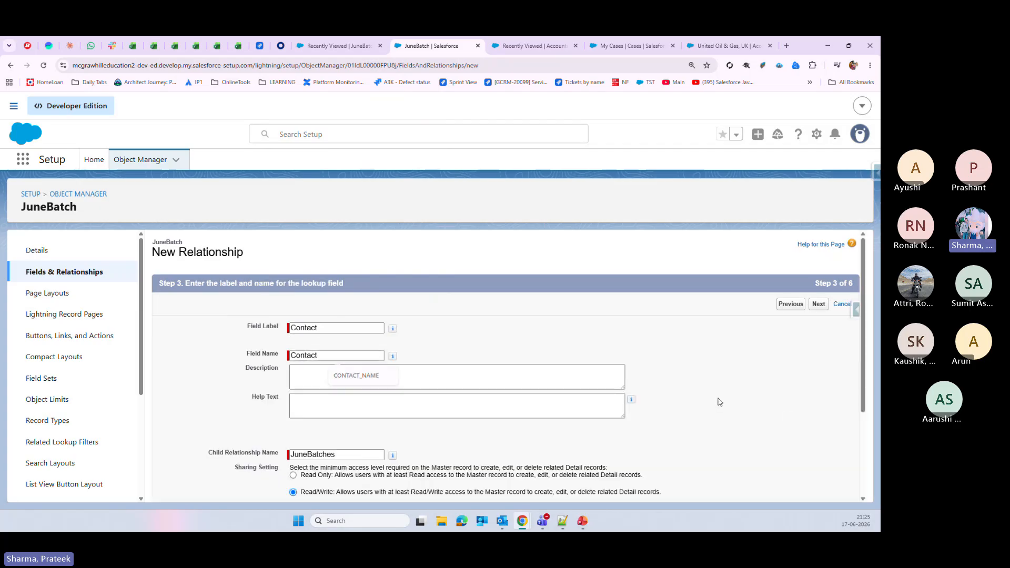
scroll(718, 404, "down", 2)
scroll(846, 366, "up", 2)
left_click(818, 304)
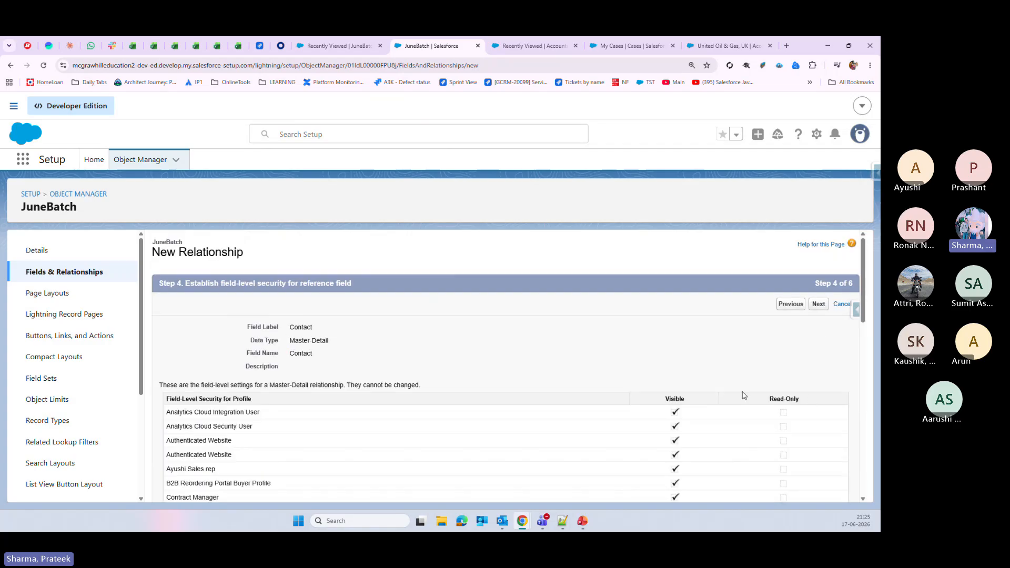
left_click(820, 305)
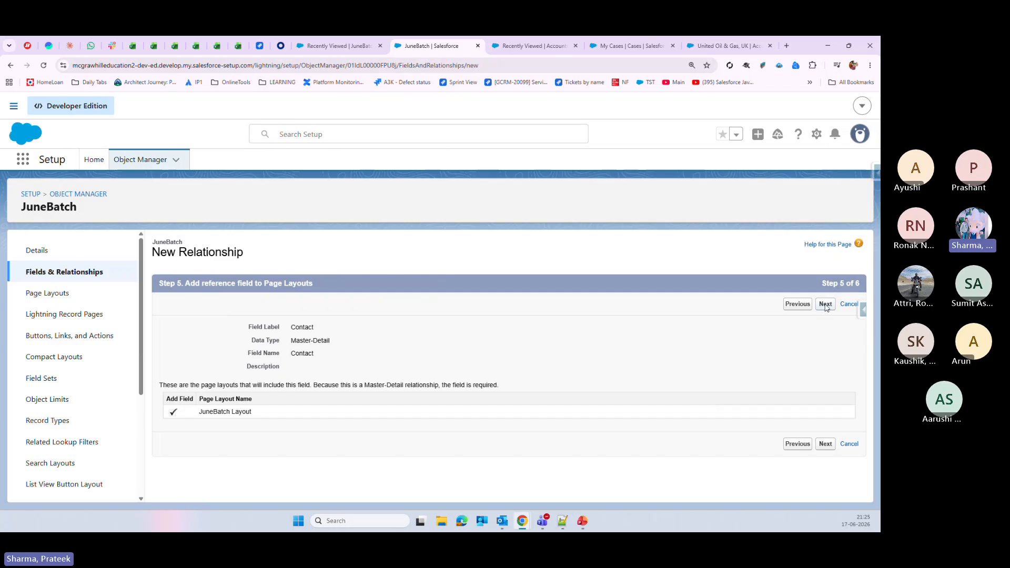
left_click(825, 305)
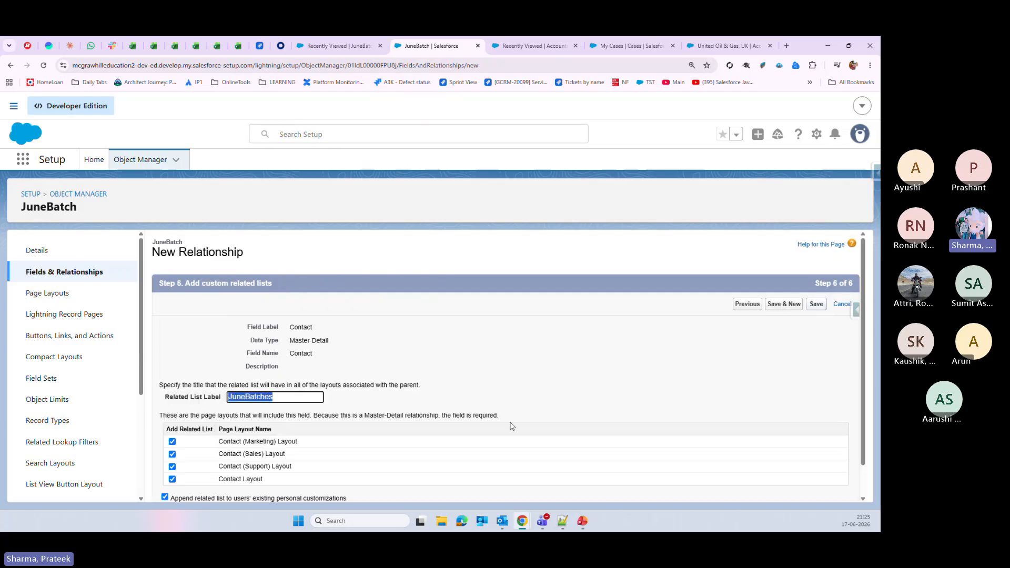
scroll(503, 431, "down", 1)
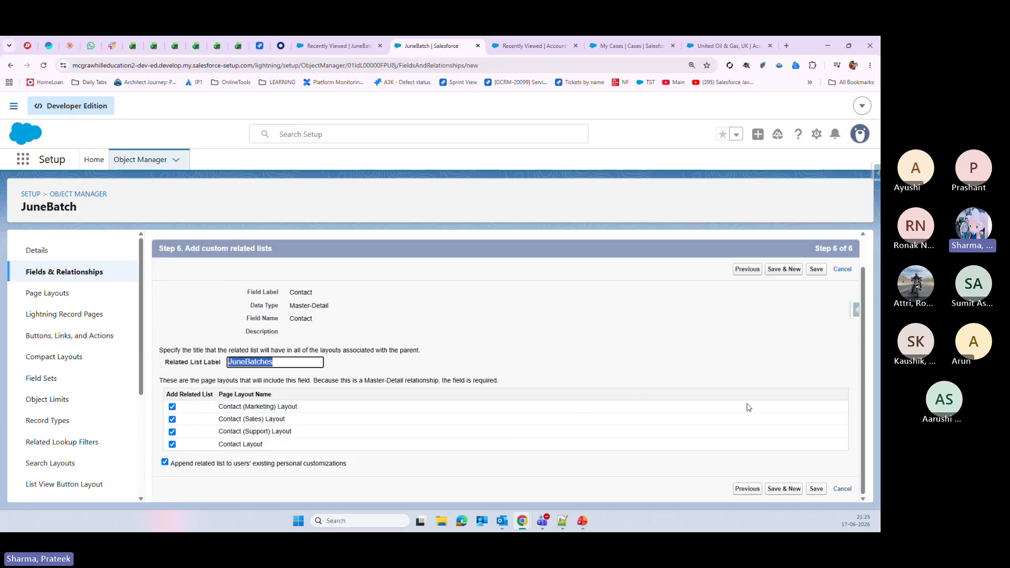
left_click(821, 270)
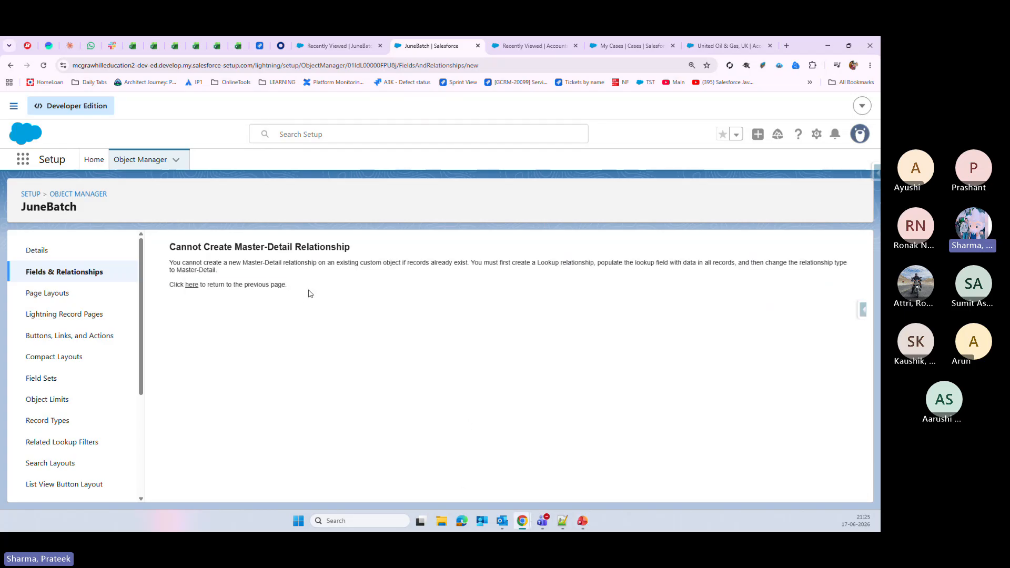
left_click_drag(309, 293, 172, 248)
left_click(295, 351)
- Show the Recently Viewed JuneBatches list and sort its four records by name
left_click(352, 42)
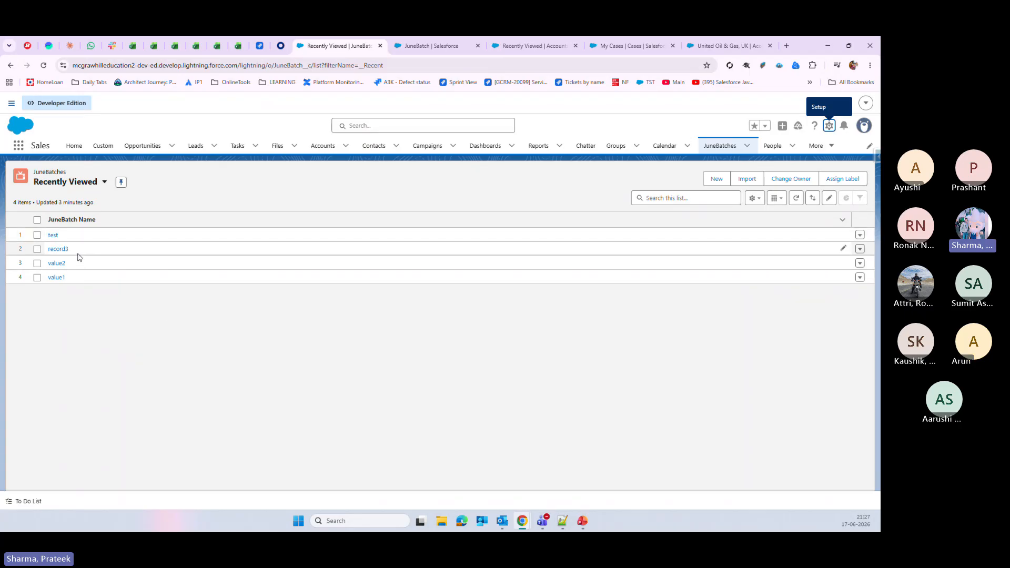
left_click(728, 216)
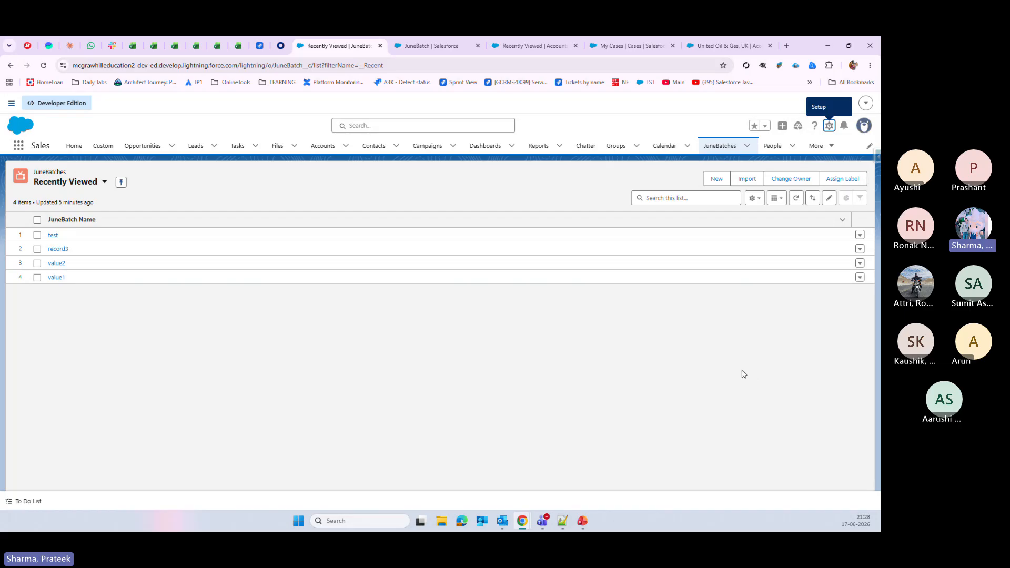
- Start a new JuneBatch field as a Lookup Relationship to Contact
left_click(415, 38)
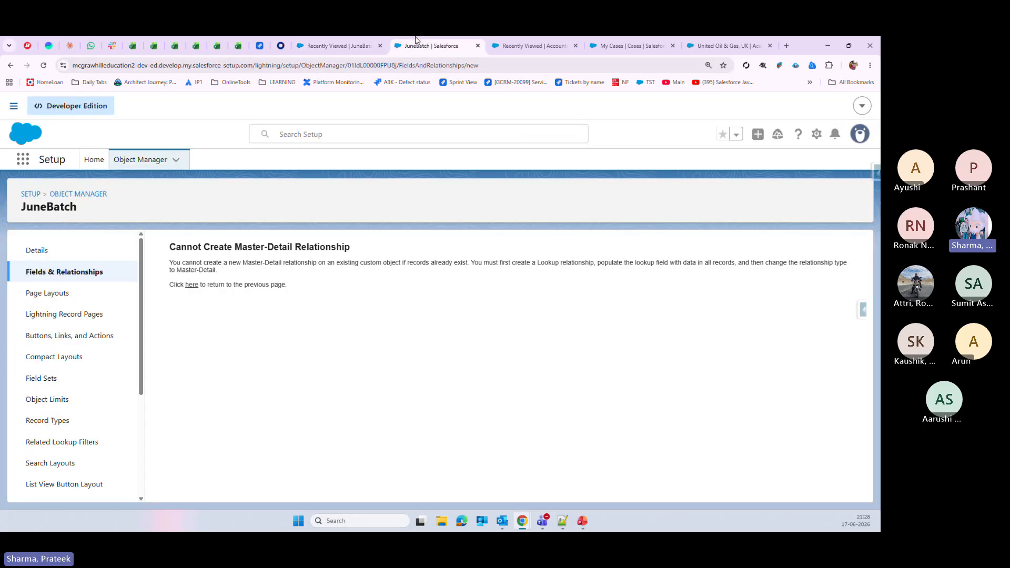
left_click(191, 285)
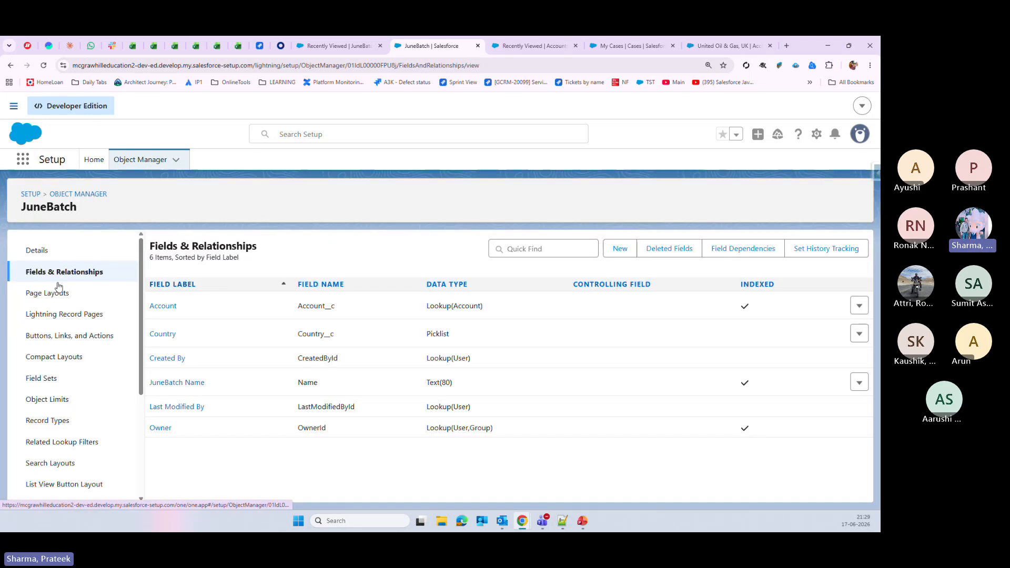
left_click(620, 251)
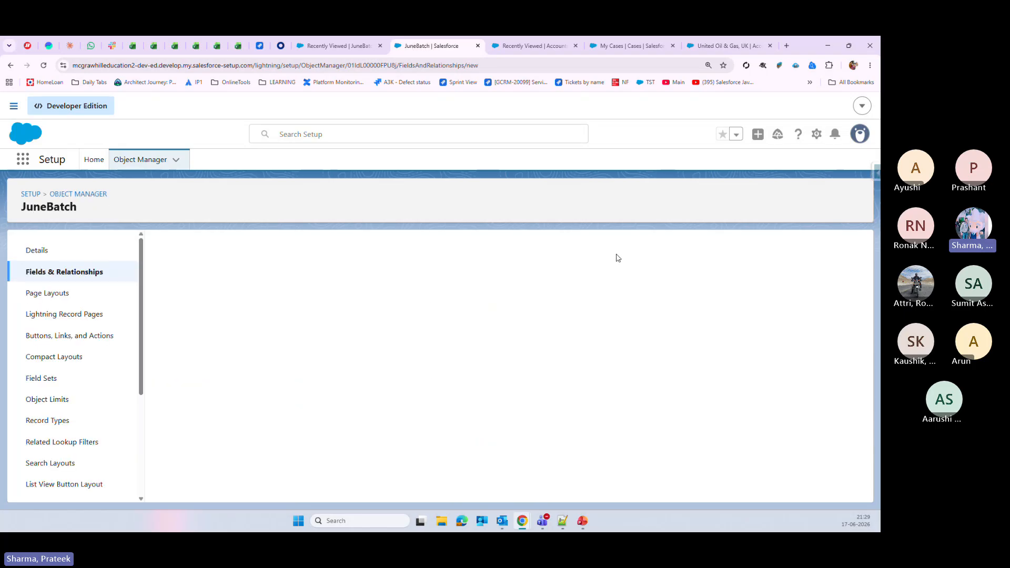
scroll(210, 443, "down", 1)
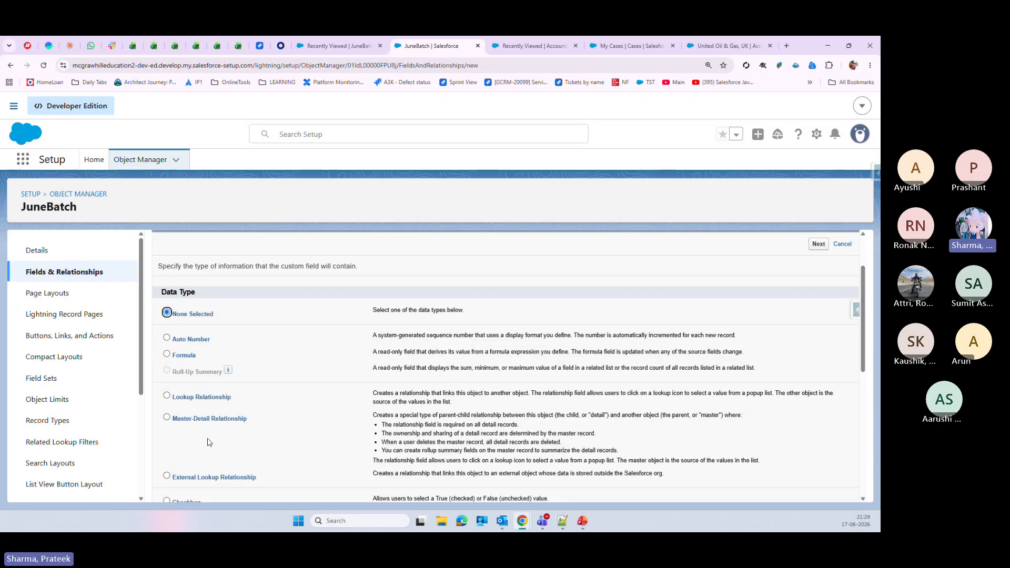
scroll(210, 443, "down", 1)
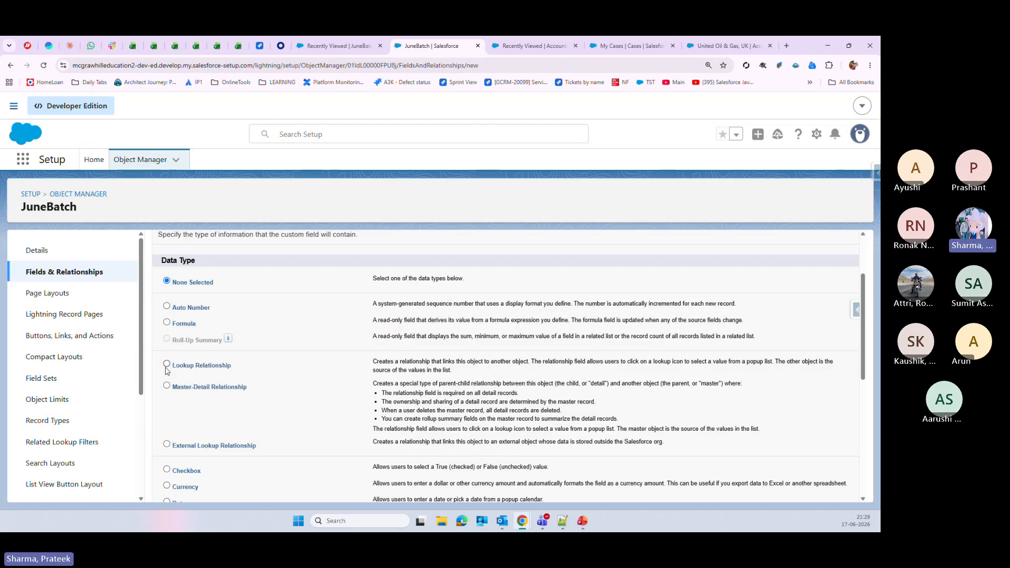
double_click(166, 366)
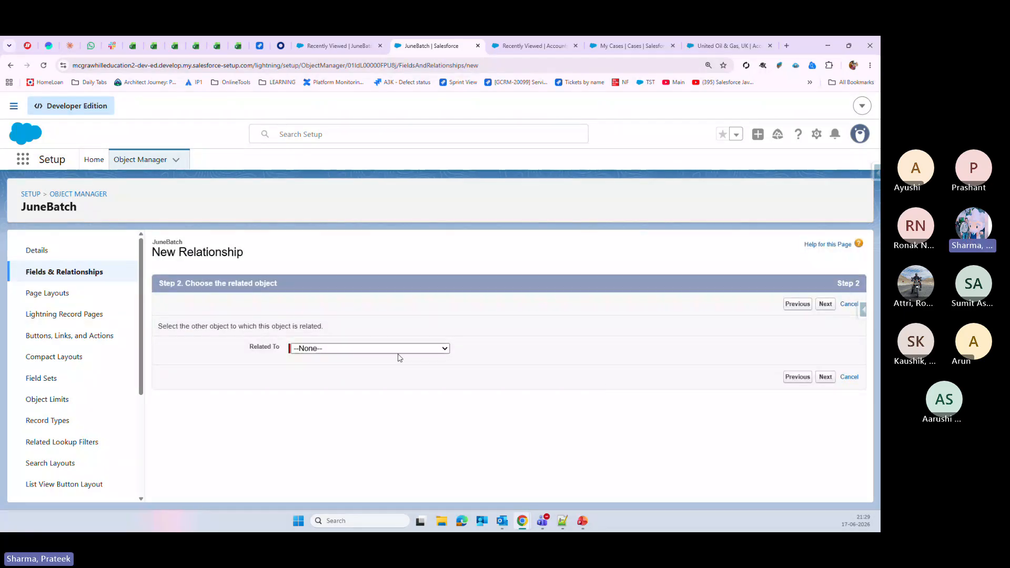
left_click(357, 349)
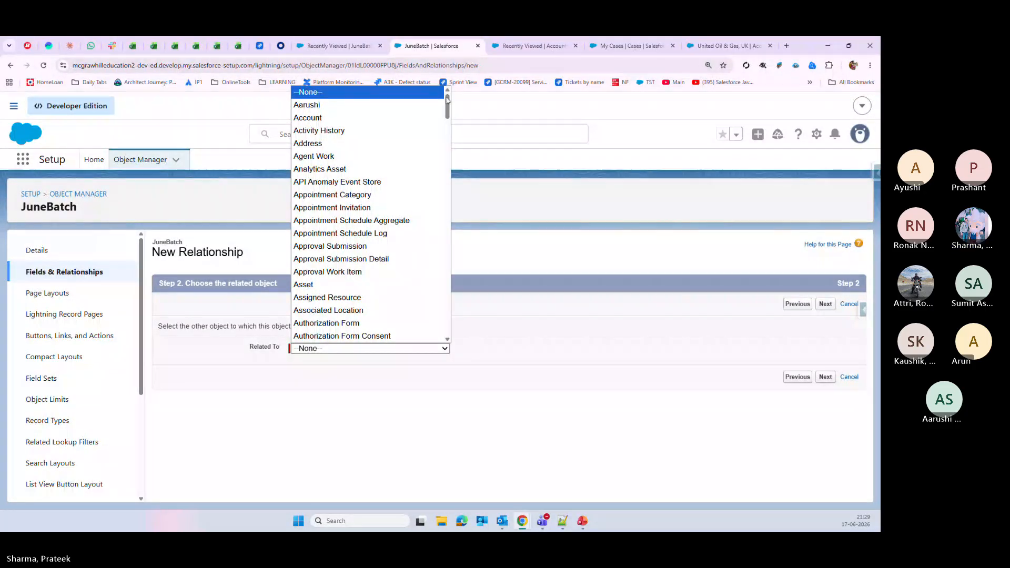
left_click_drag(448, 100, 453, 139)
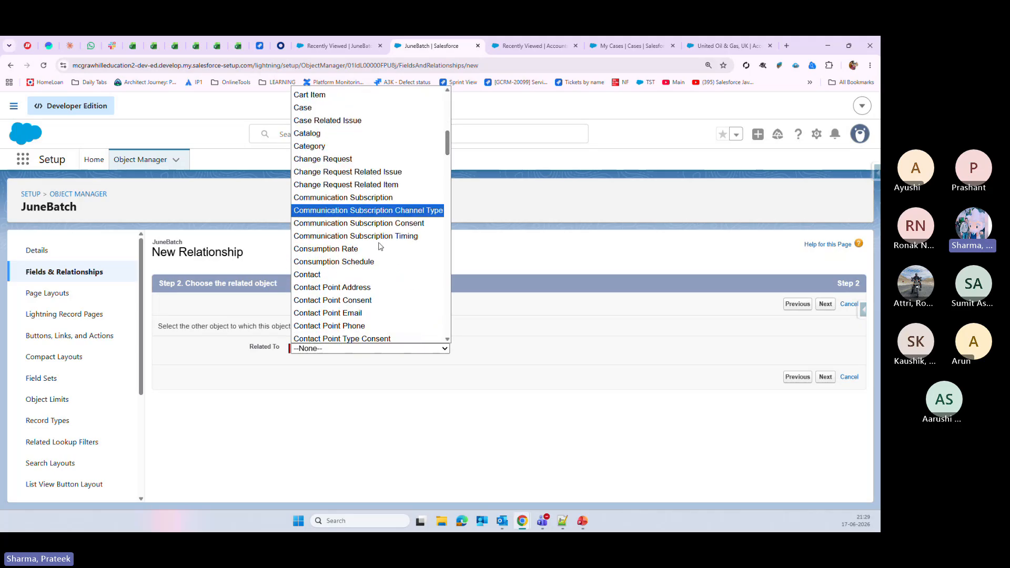
left_click(348, 275)
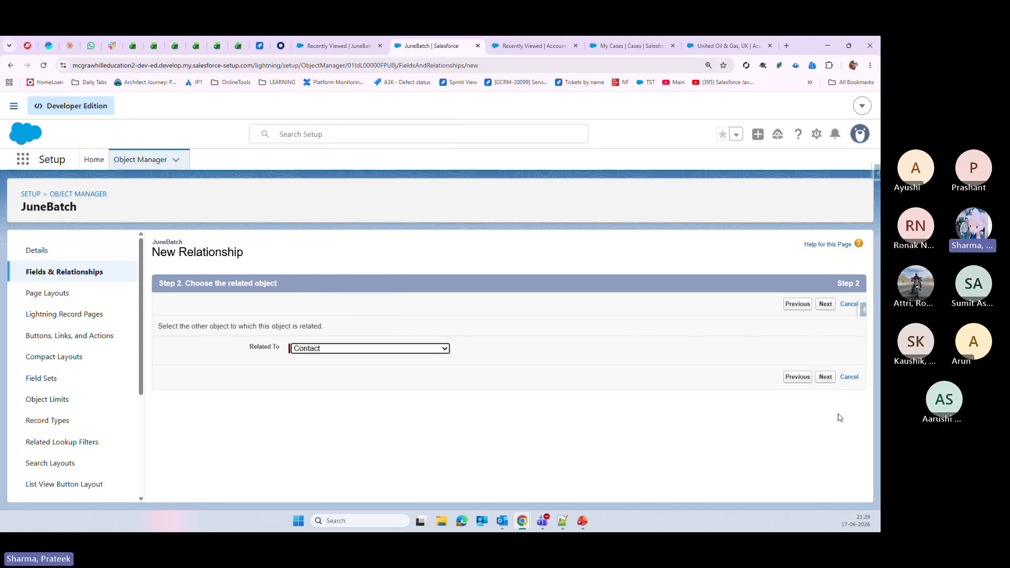
- Name the field Contact, keep default visibility and the JuneBatch Layout, and save it
left_click(825, 377)
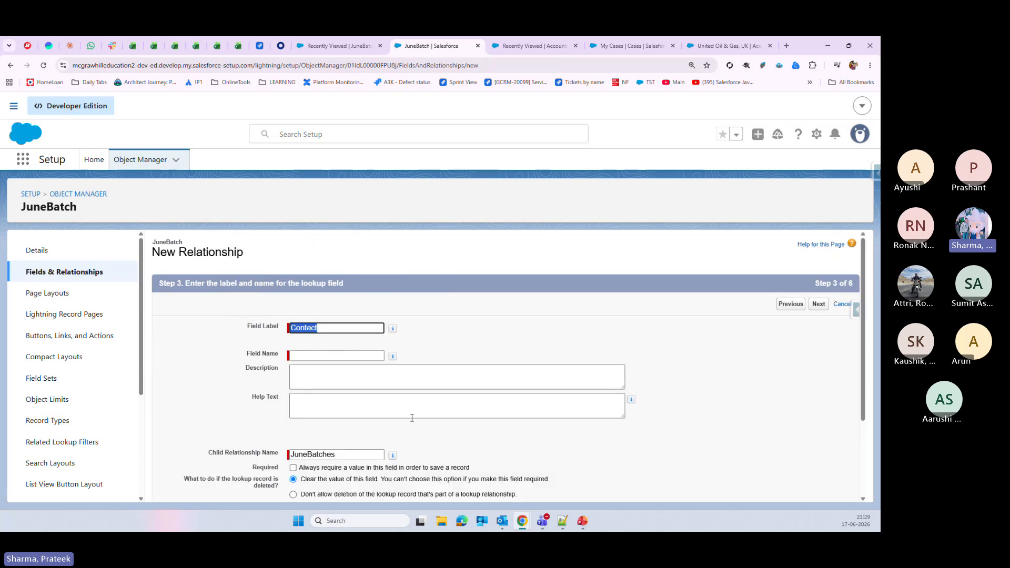
left_click(343, 356)
left_click(806, 413)
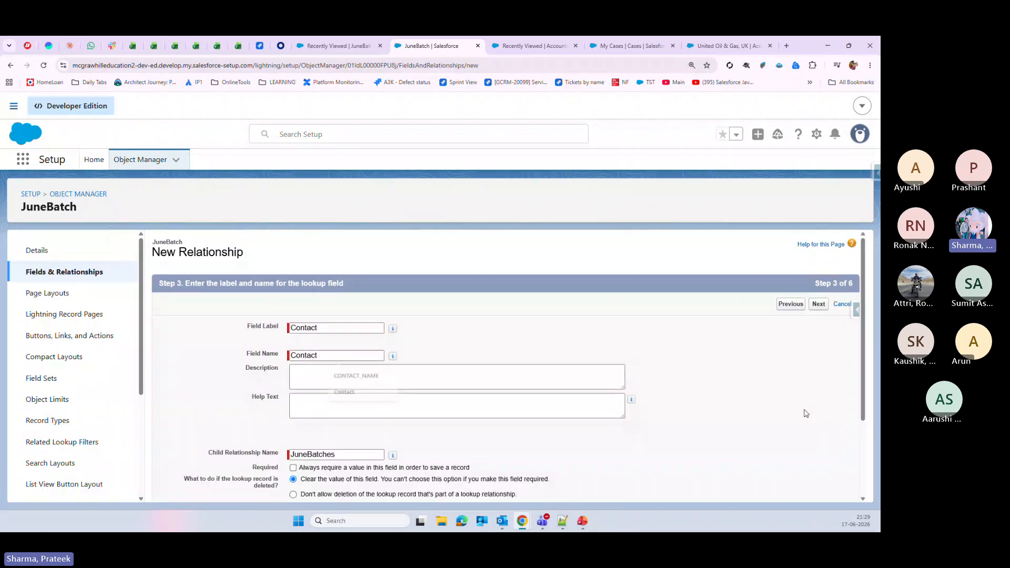
scroll(805, 413, "down", 1)
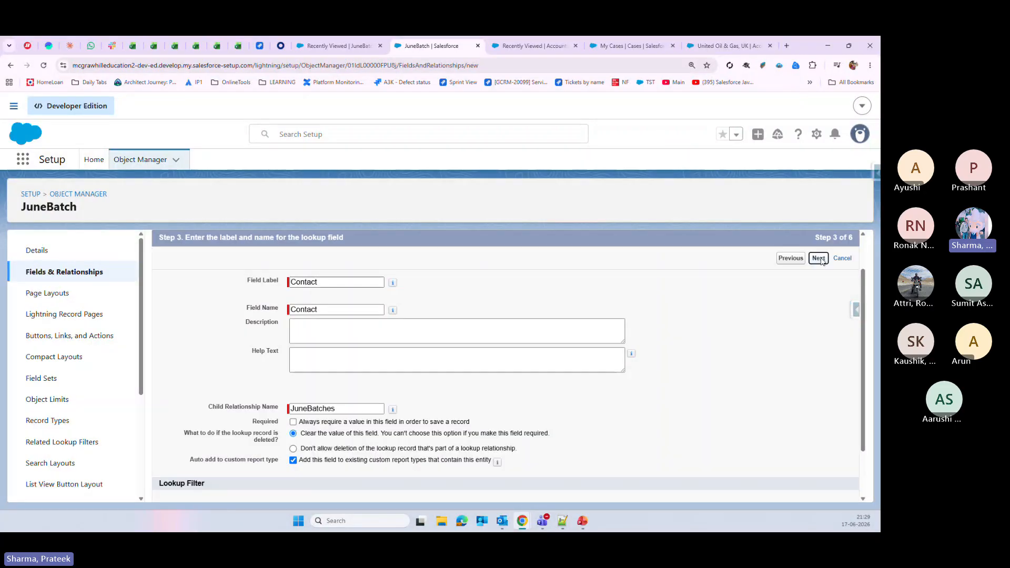
left_click(818, 259)
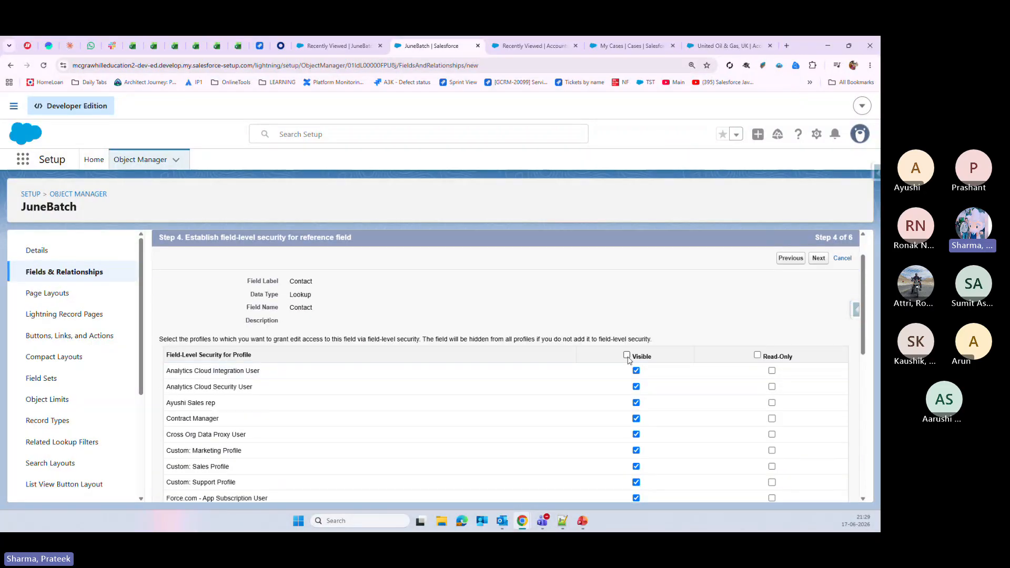
left_click(819, 258)
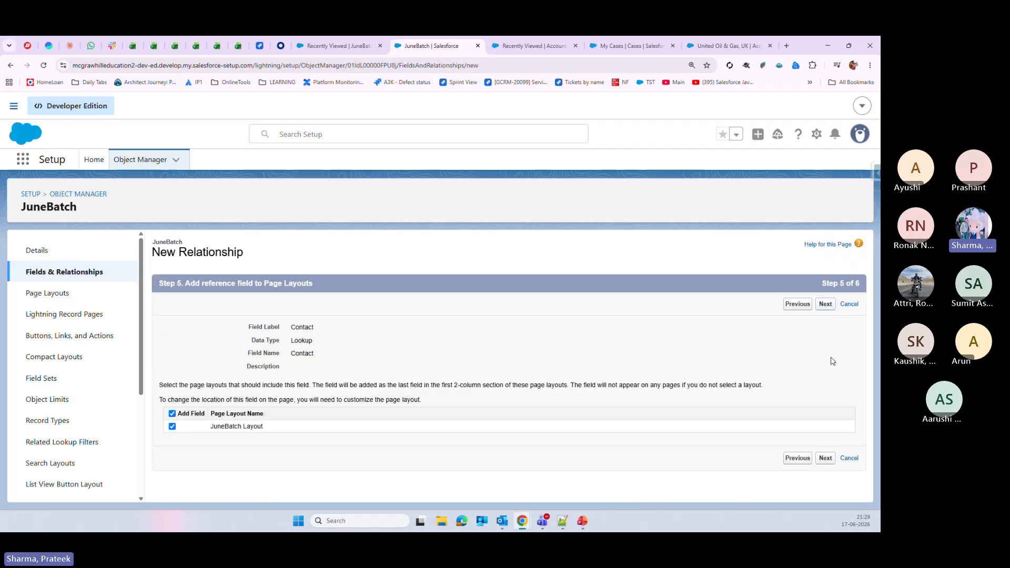
left_click(825, 458)
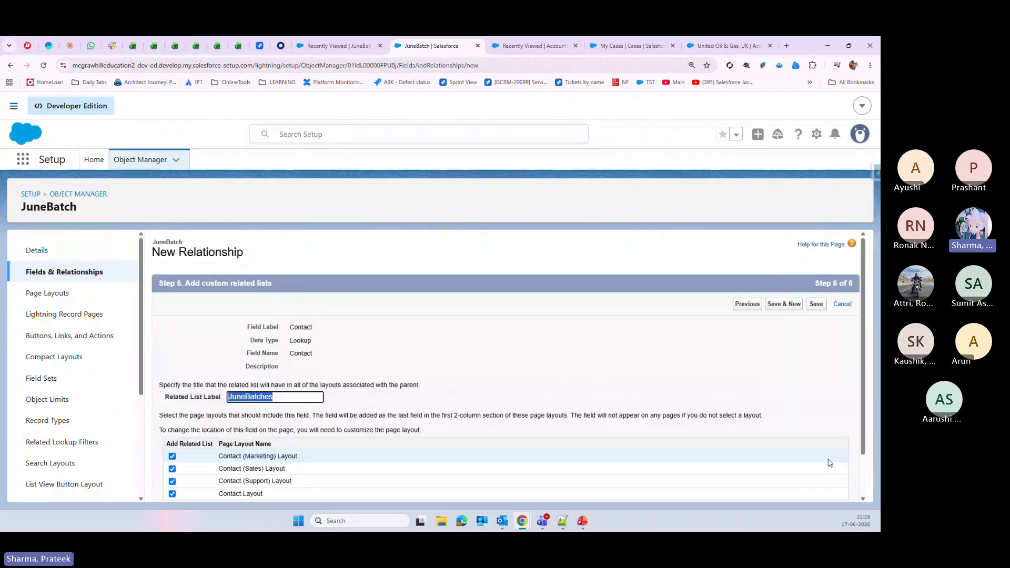
left_click(816, 305)
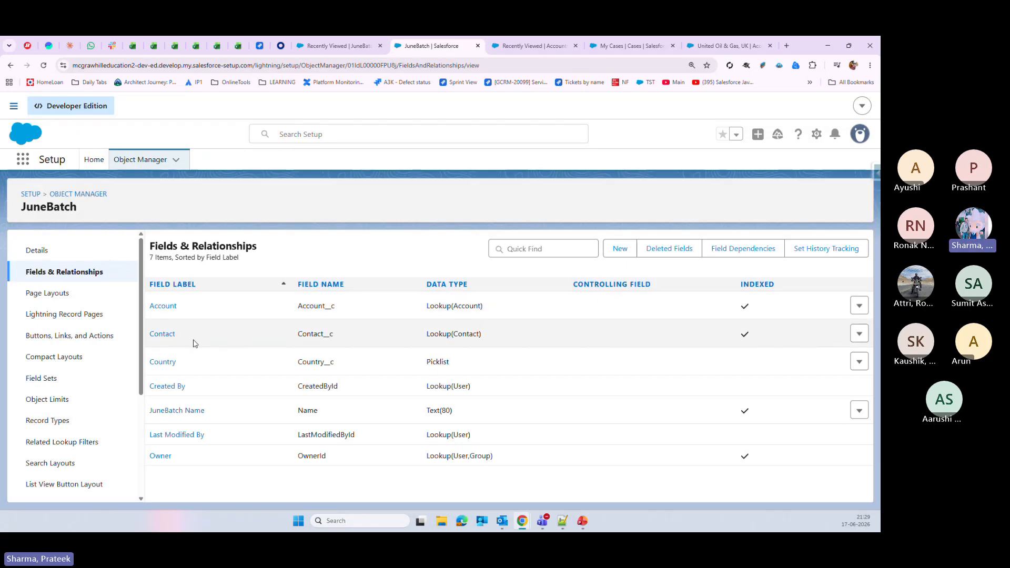
- Highlight the new Contact field row and its Lookup(Contact) data type
left_click_drag(152, 335, 440, 333)
left_click_drag(511, 337, 128, 345)
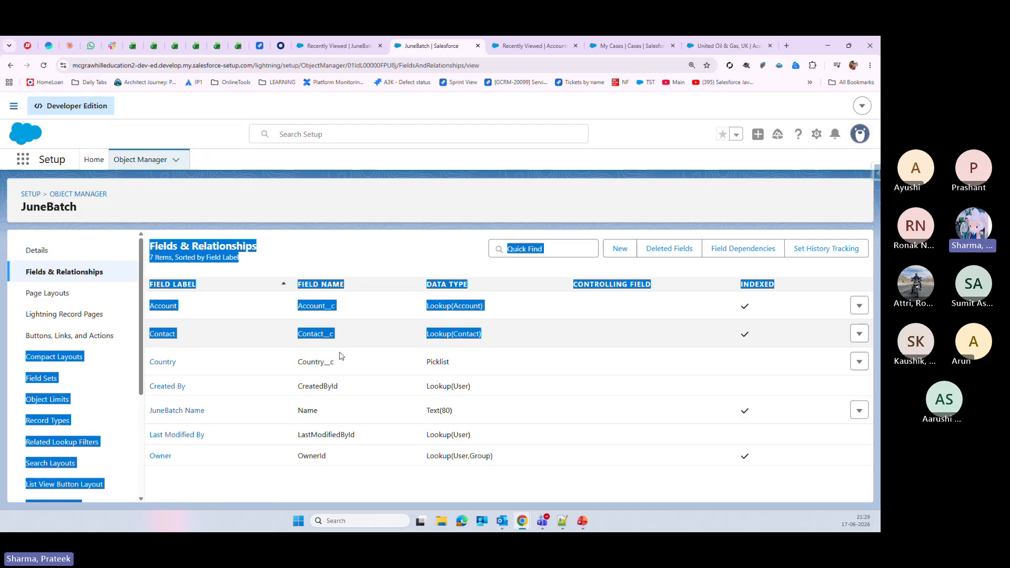
left_click(539, 336)
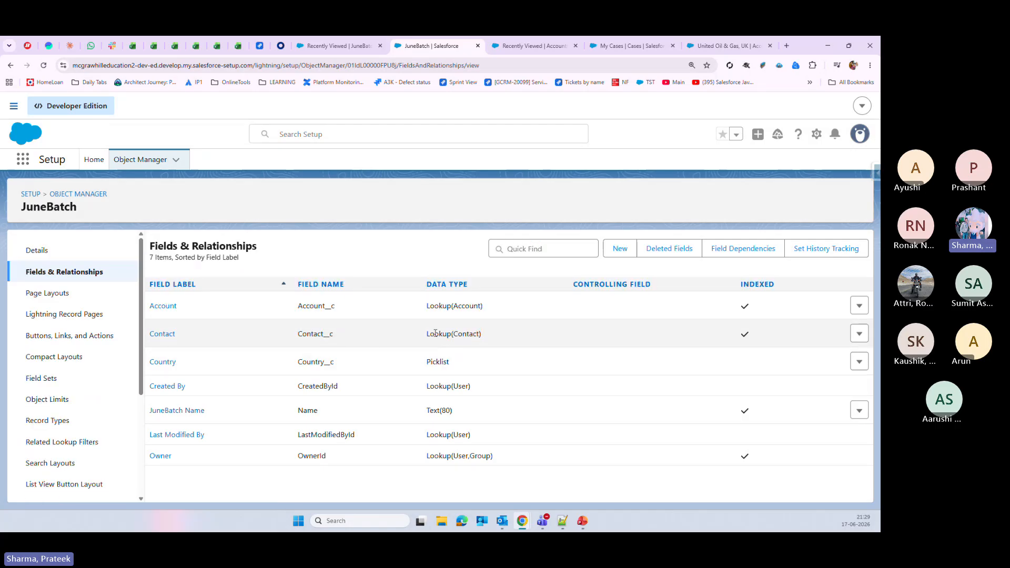
left_click_drag(499, 337, 427, 334)
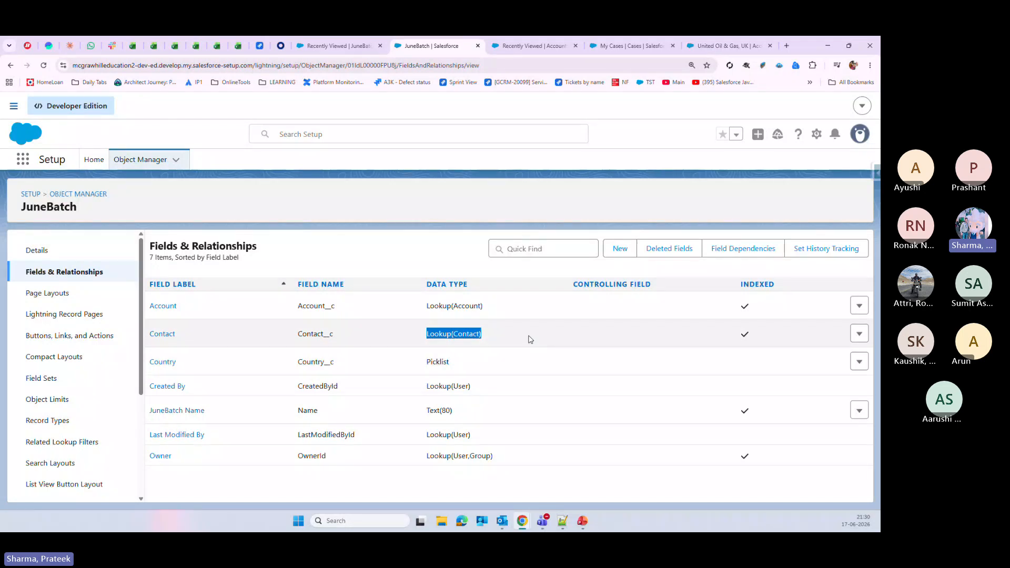
- Reload the JuneBatches list in the Sales app and adjust its list display options
left_click(339, 47)
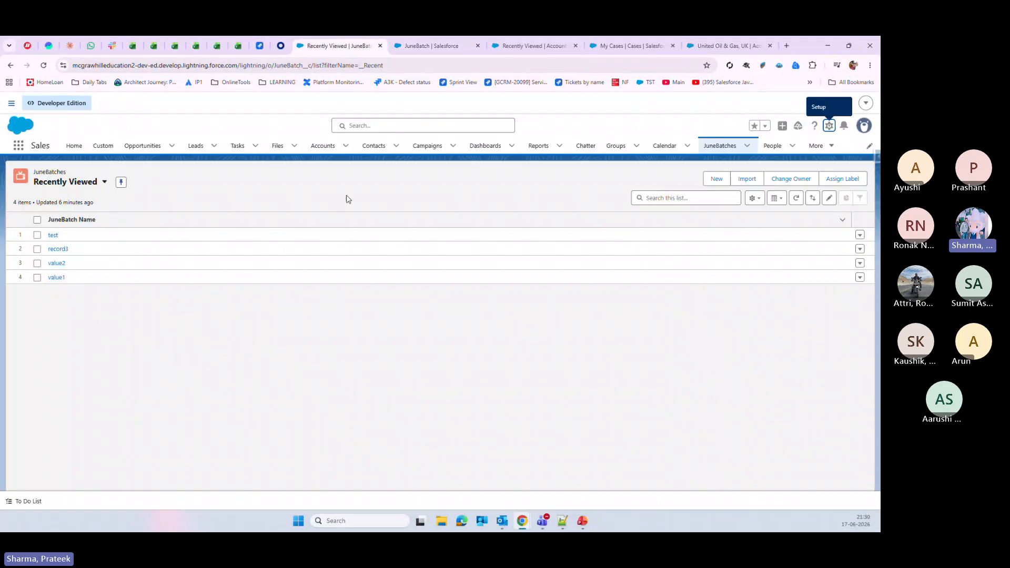
left_click(44, 65)
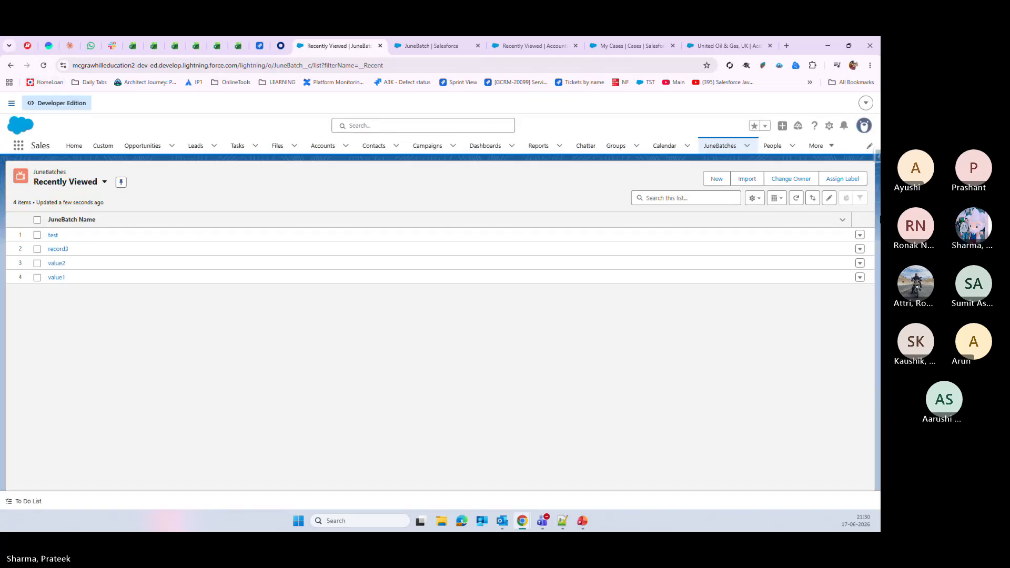
left_click(762, 200)
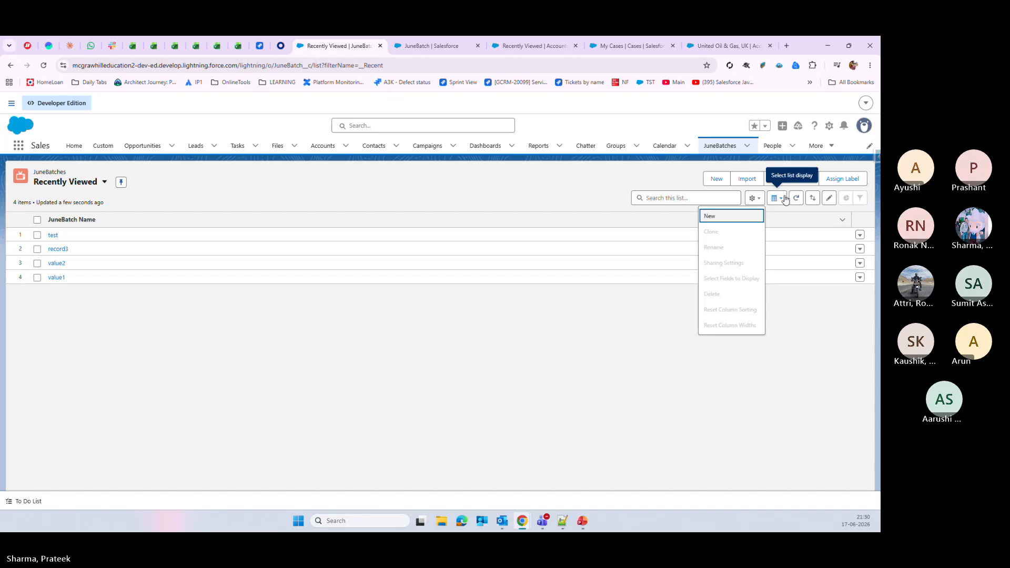
left_click(778, 198)
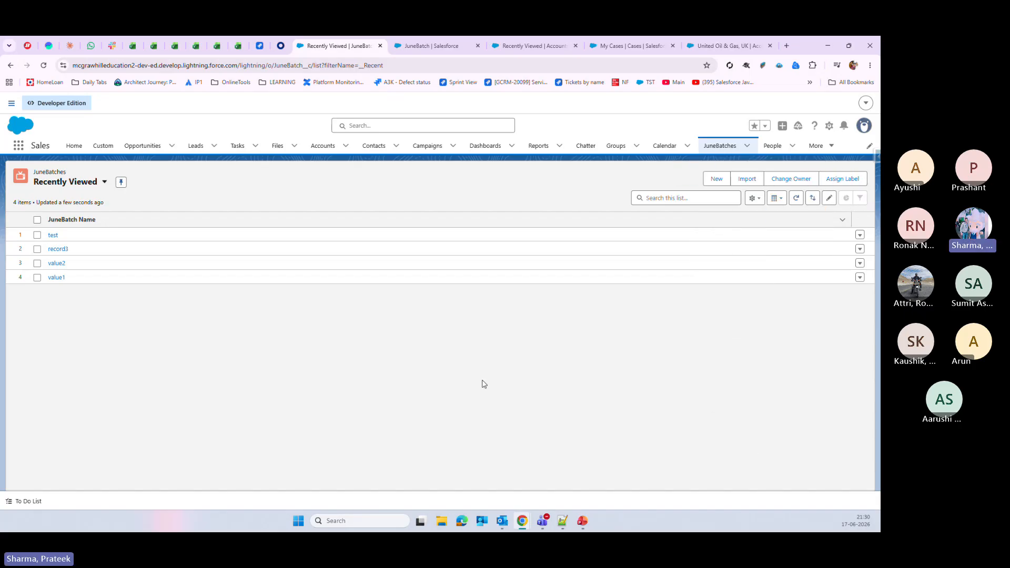
- Open test, record3, value2 and value1 in new tabs, then view the test record
right_click(53, 236)
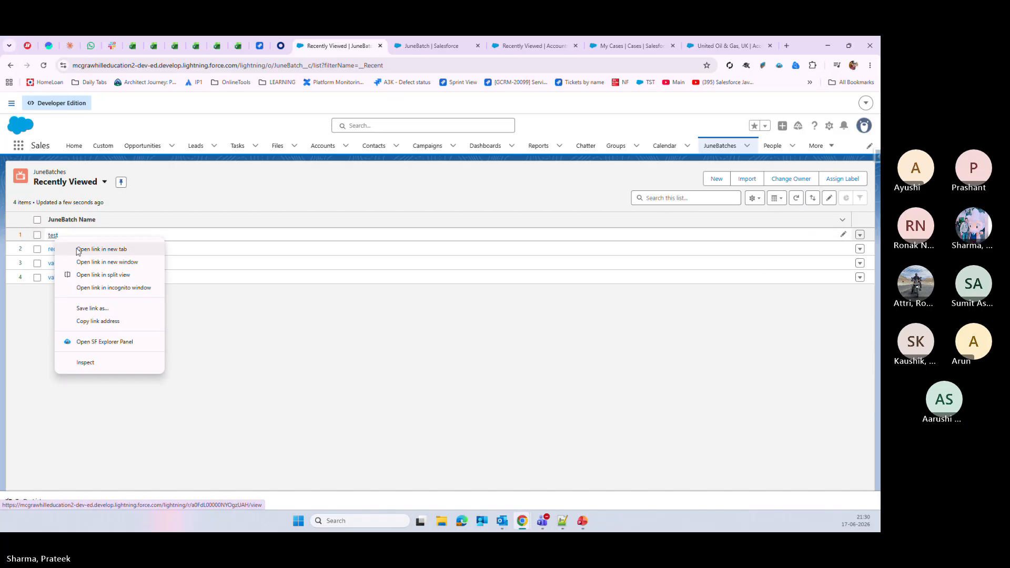
left_click(78, 250)
right_click(58, 251)
left_click(81, 263)
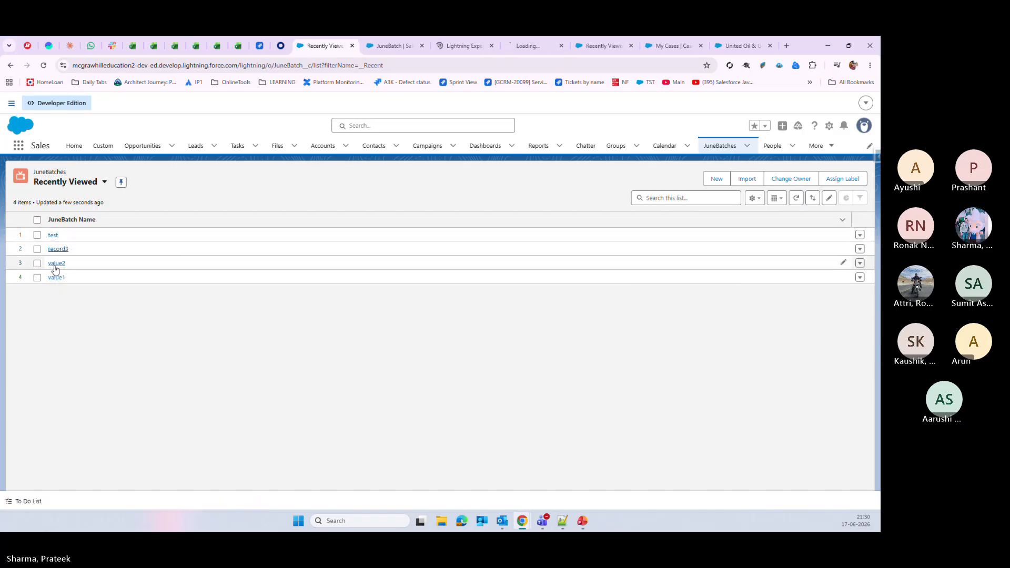
right_click(56, 265)
left_click(76, 274)
right_click(58, 283)
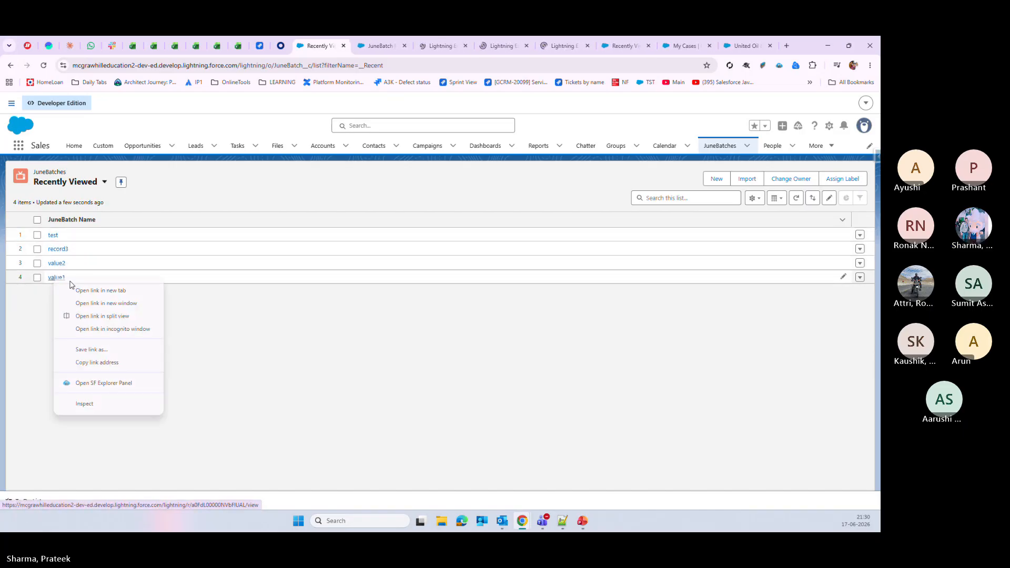
left_click(80, 289)
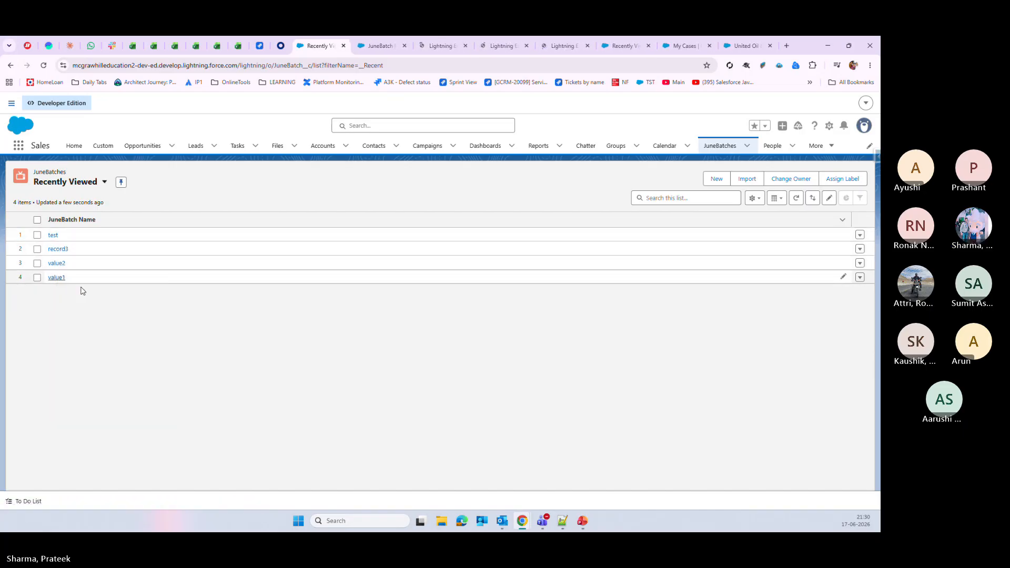
left_click(423, 45)
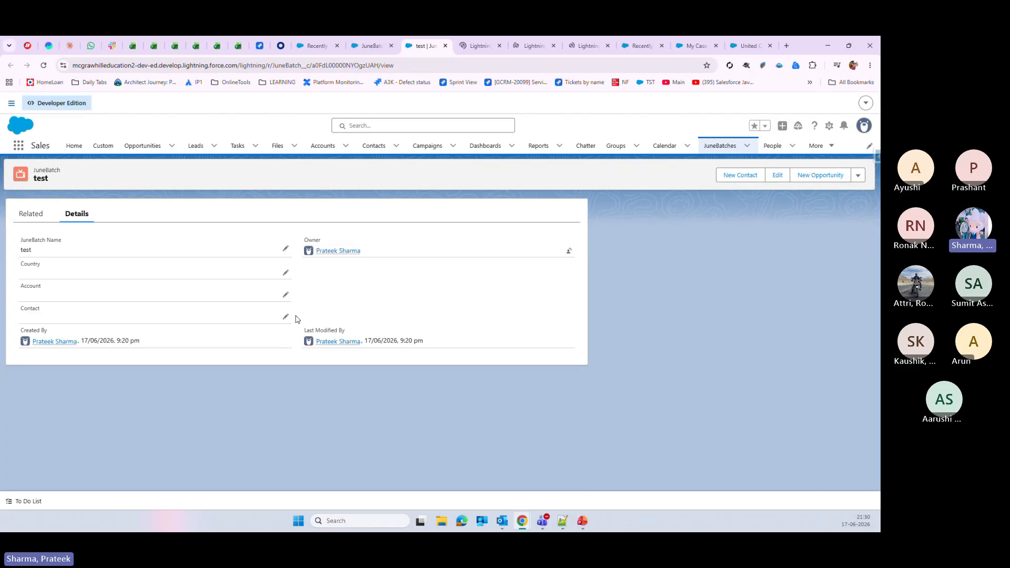
- Save a recent contact on the test and record3 JuneBatch records, closing each tab
left_click(285, 318)
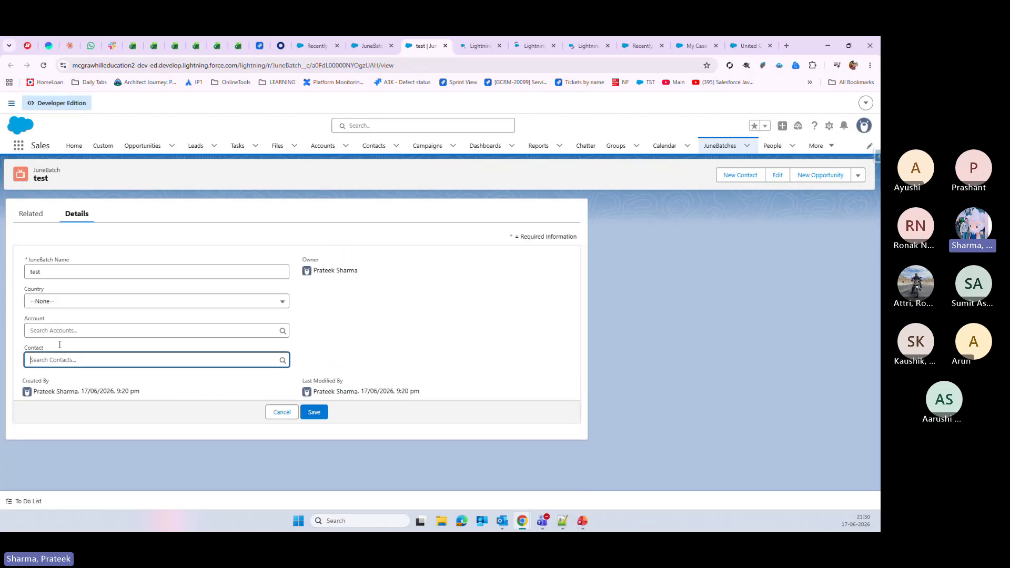
left_click(169, 362)
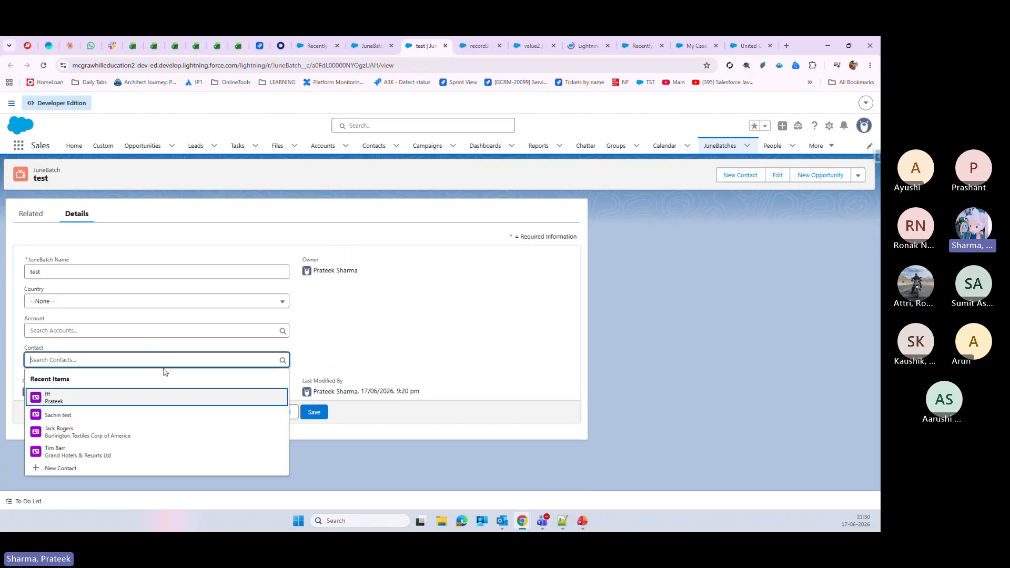
left_click(79, 416)
left_click(315, 415)
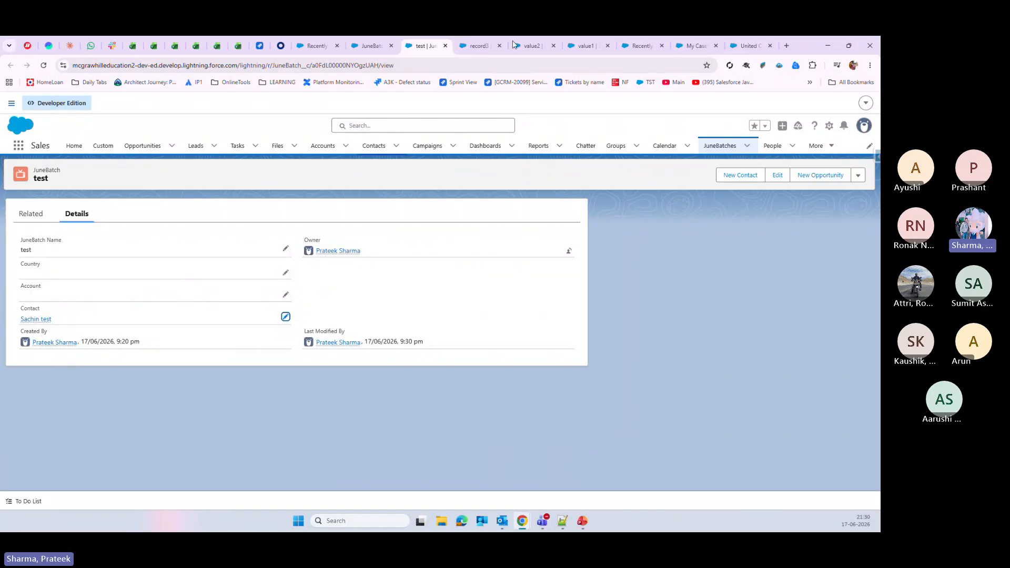
left_click(445, 46)
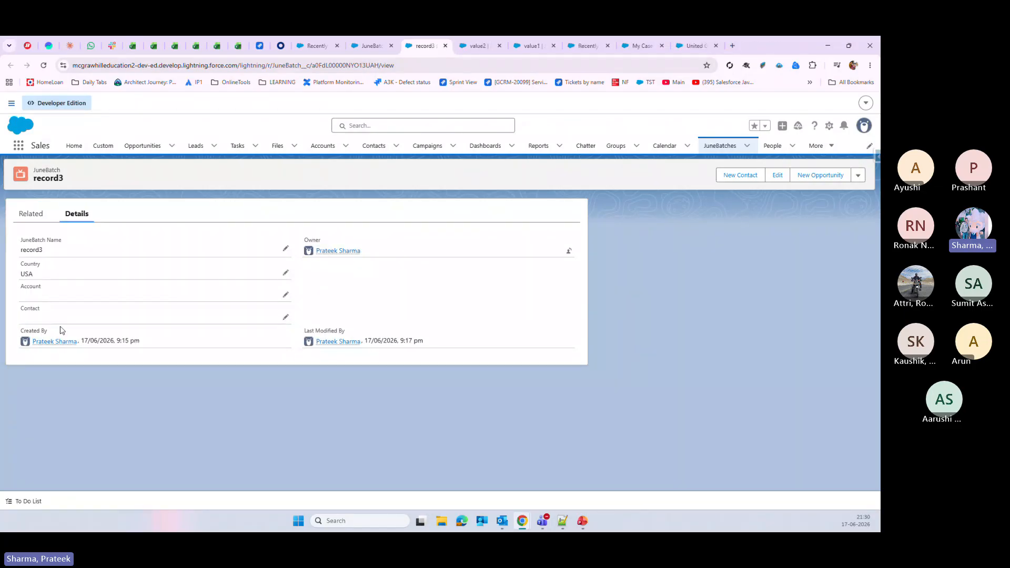
left_click(284, 317)
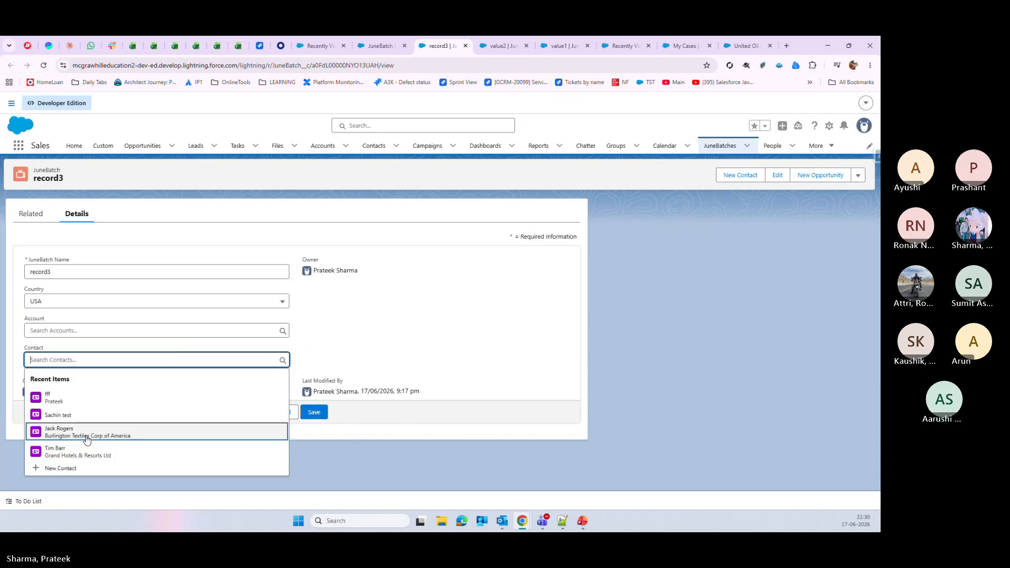
left_click(87, 434)
left_click(313, 413)
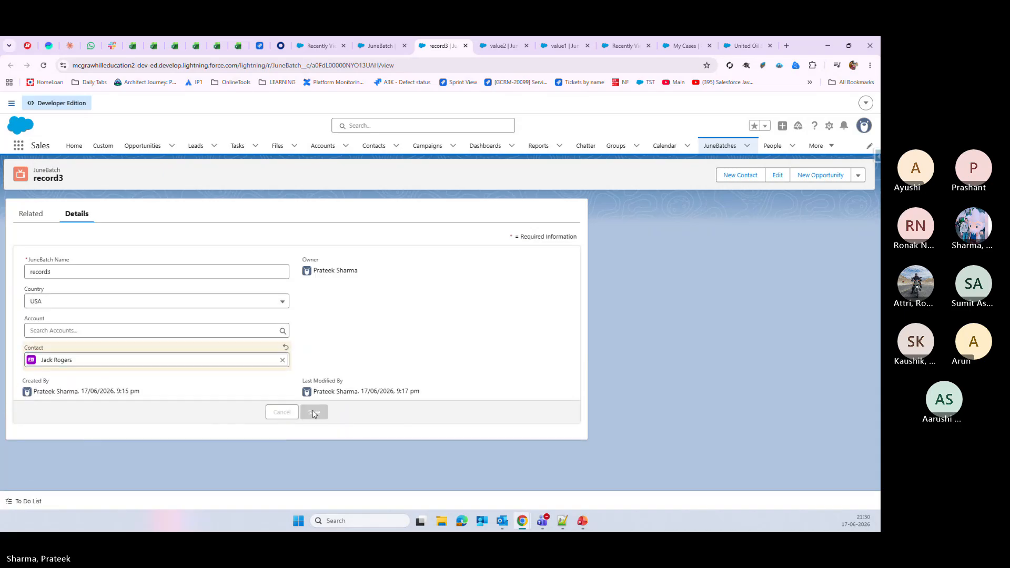
left_click(466, 46)
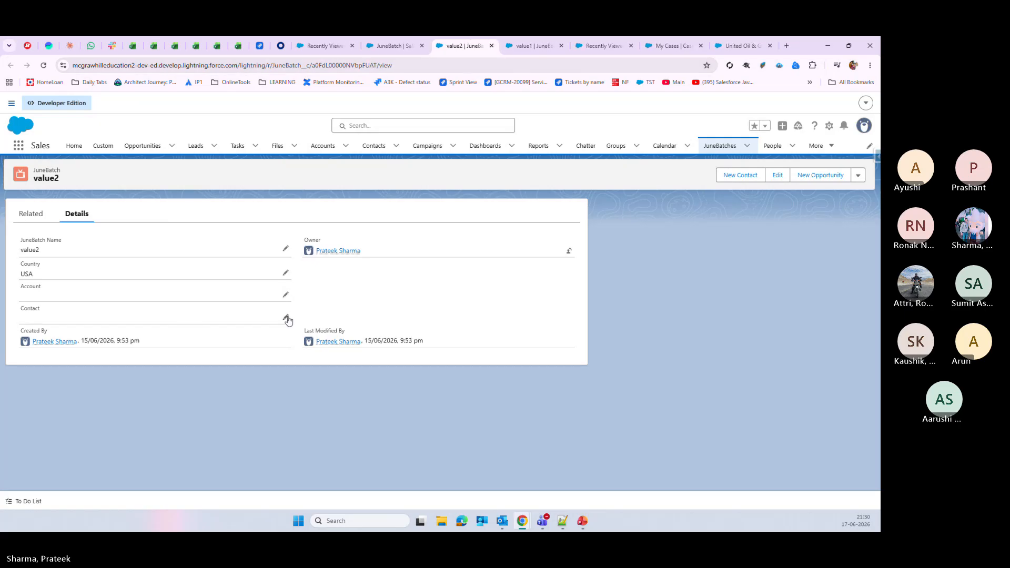
- Save a recent contact on value2 and value1, closing each record's tab
left_click(285, 317)
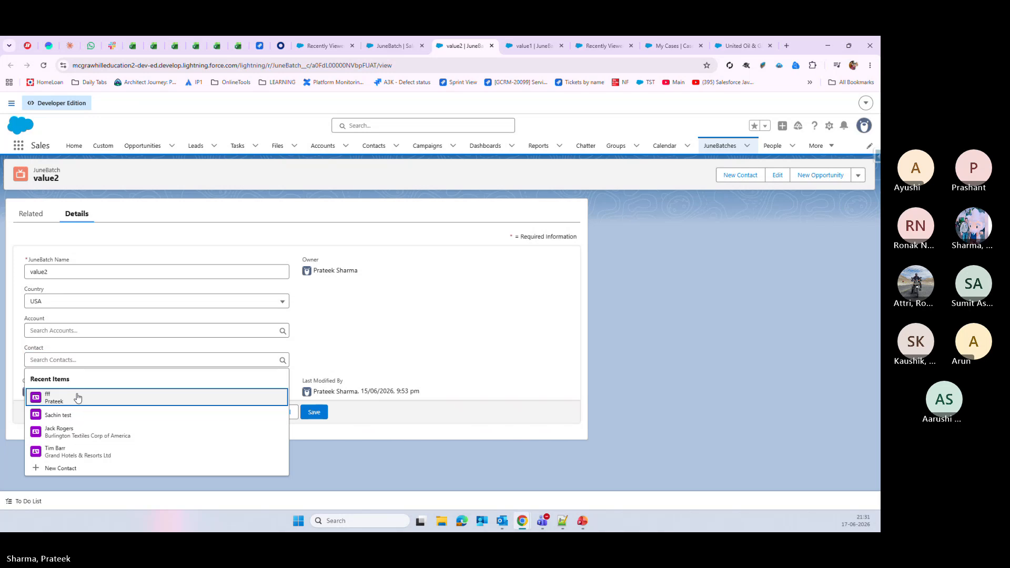
left_click(79, 397)
left_click(309, 413)
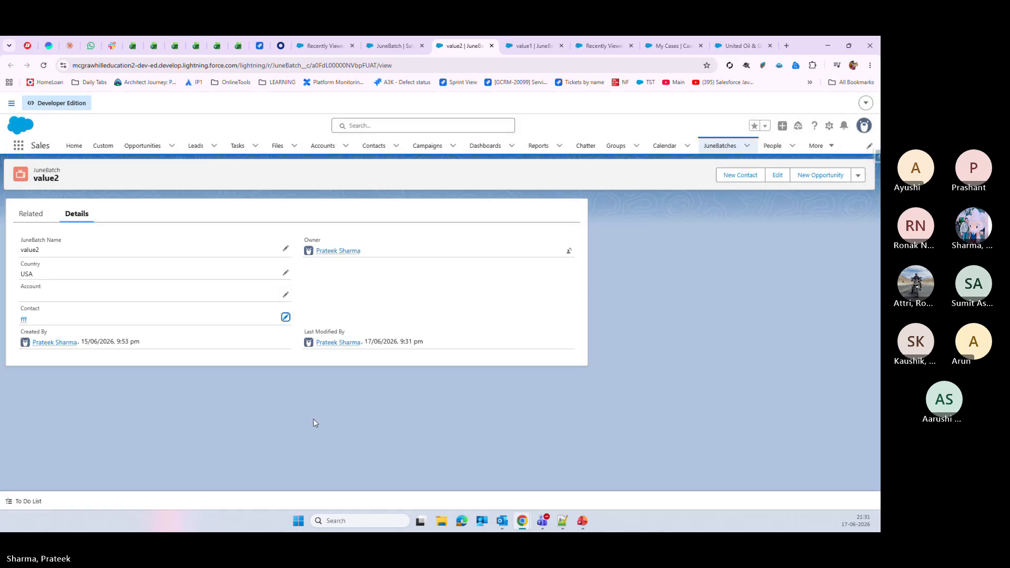
left_click(491, 46)
left_click(286, 317)
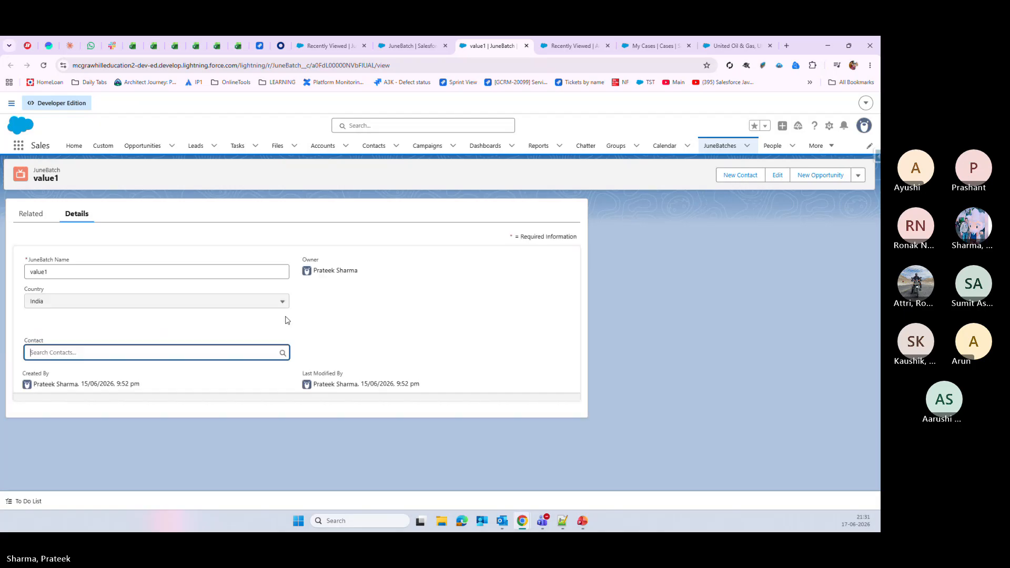
left_click(176, 360)
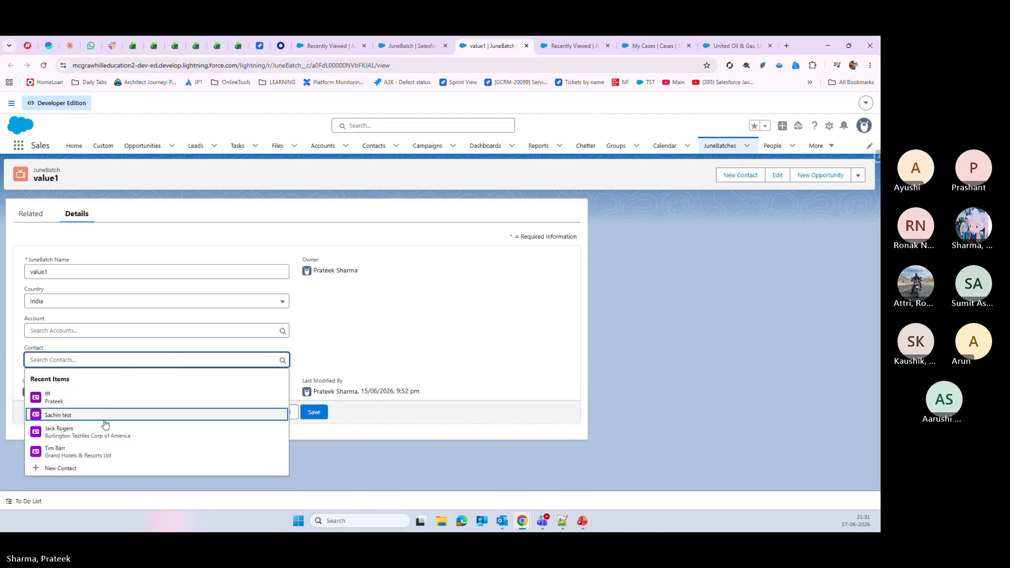
left_click(99, 453)
left_click(314, 415)
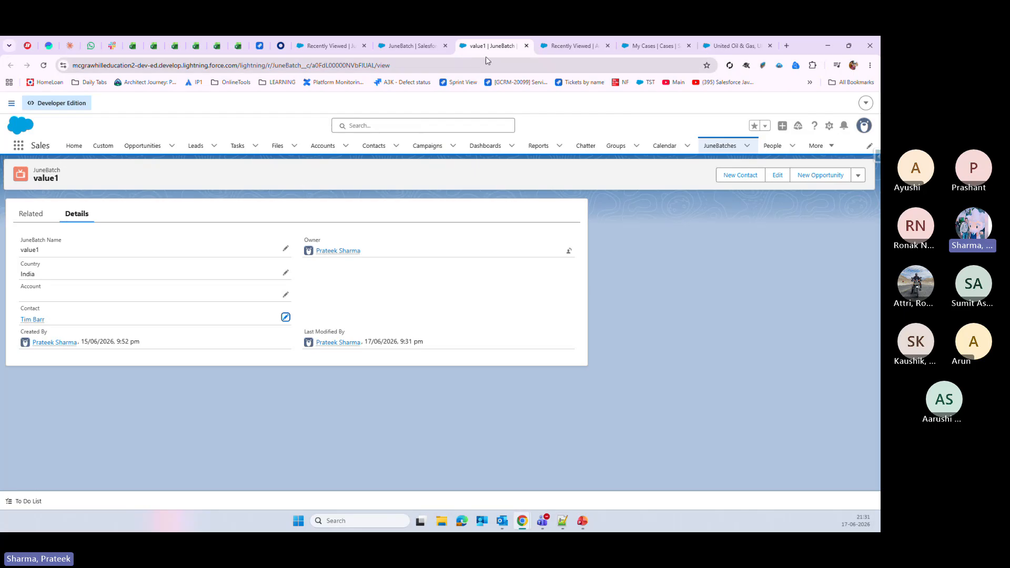
left_click(526, 45)
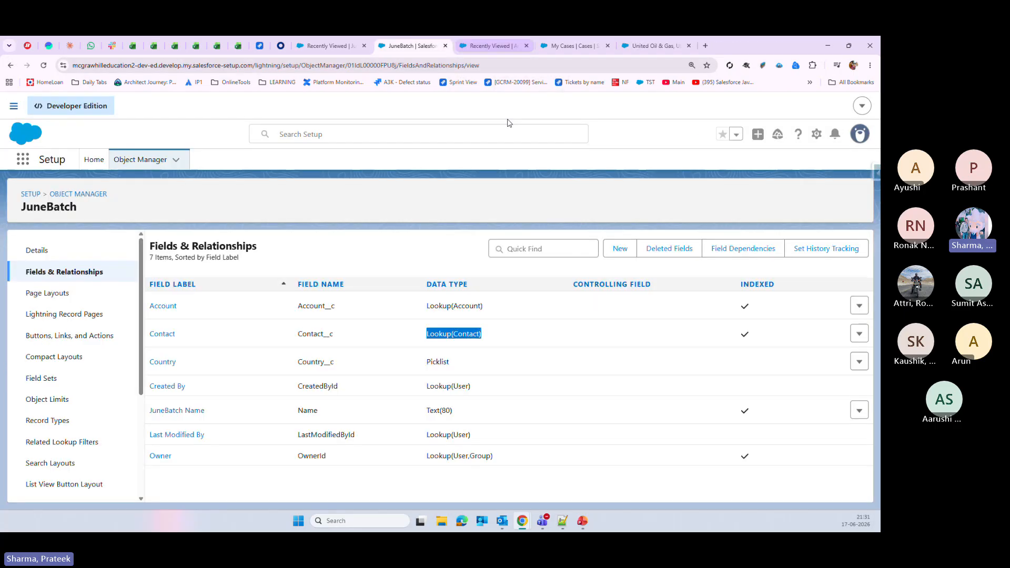
- Return to JuneBatch's Fields & Relationships and open the Contact lookup field for editing
left_click(327, 45)
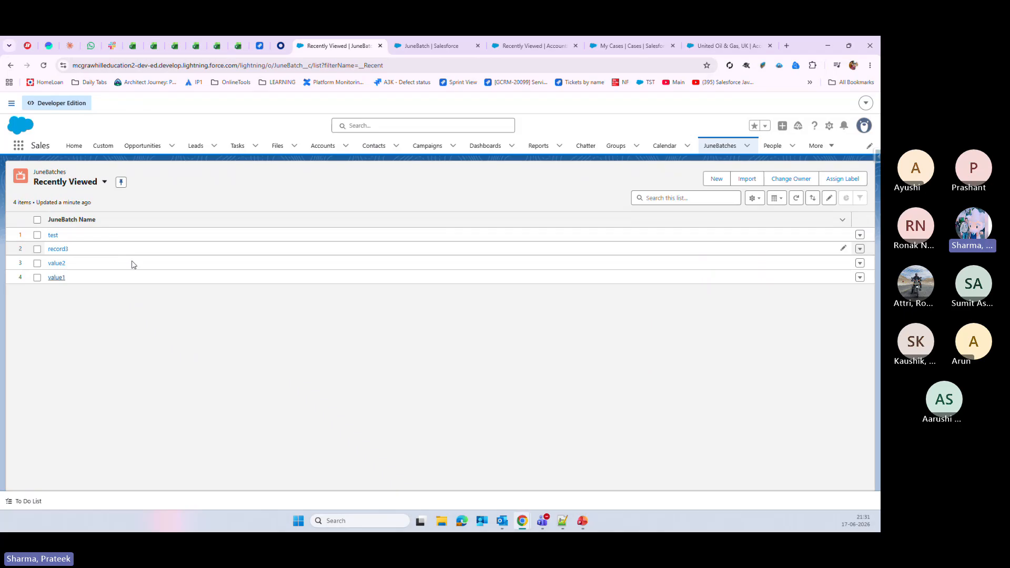
left_click(450, 38)
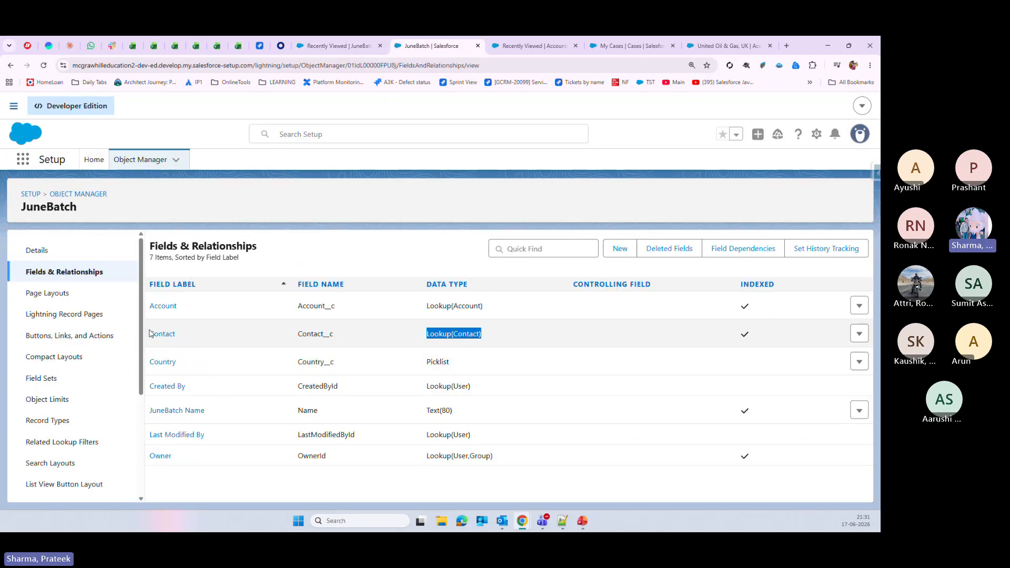
left_click(860, 334)
left_click(829, 356)
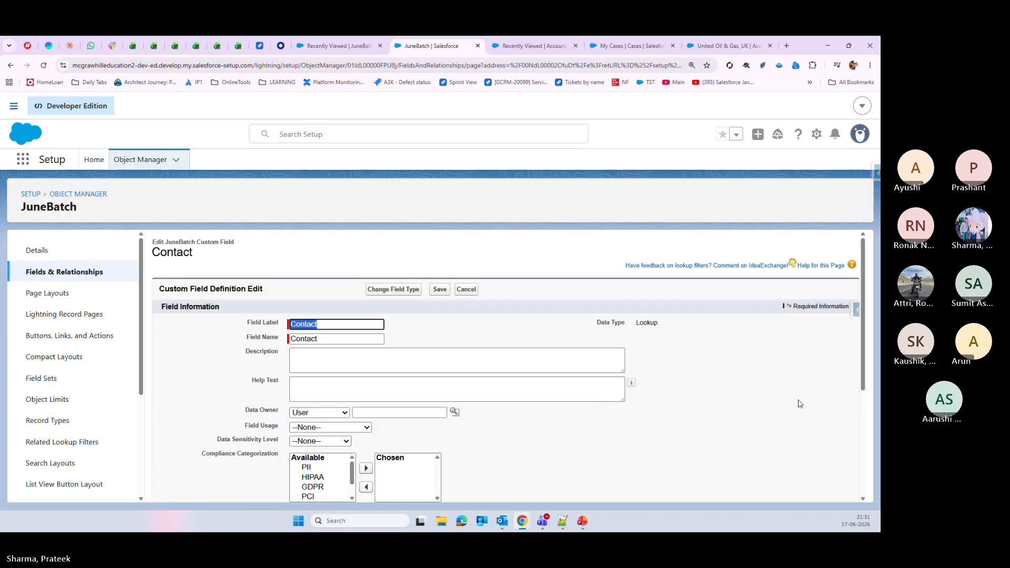
scroll(418, 387, "down", 2)
scroll(422, 389, "down", 1)
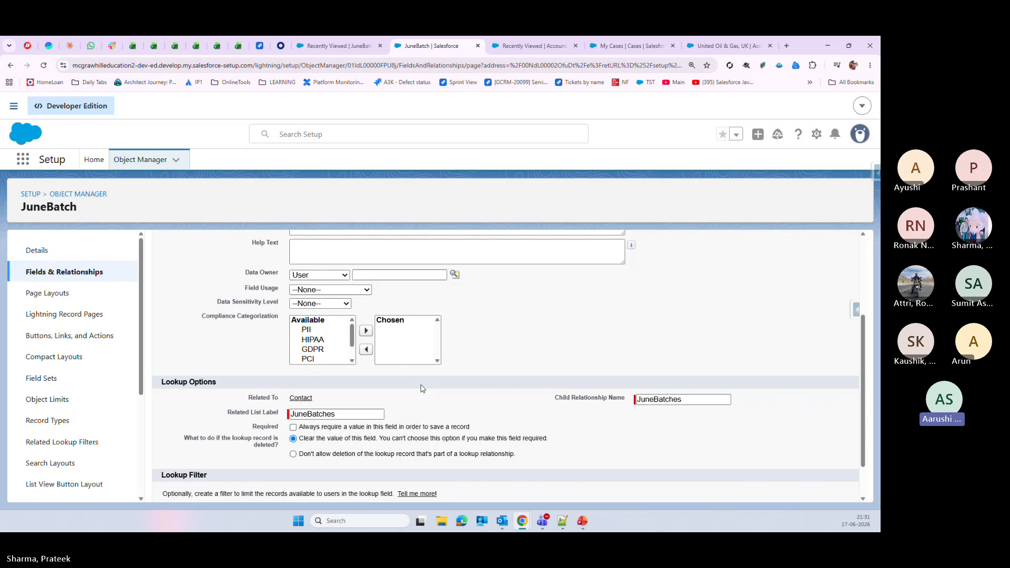
scroll(422, 389, "up", 2)
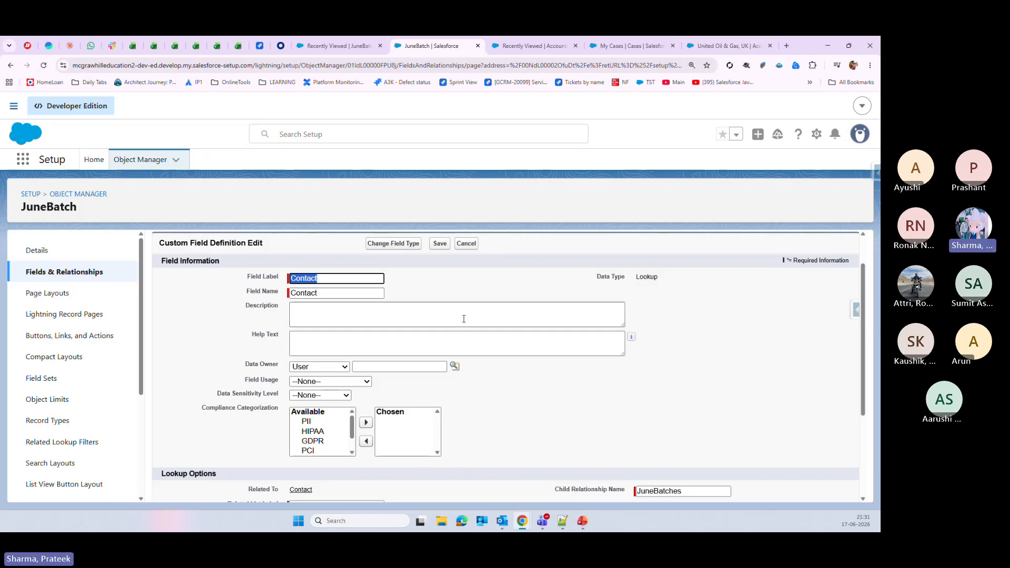
scroll(341, 364, "down", 2)
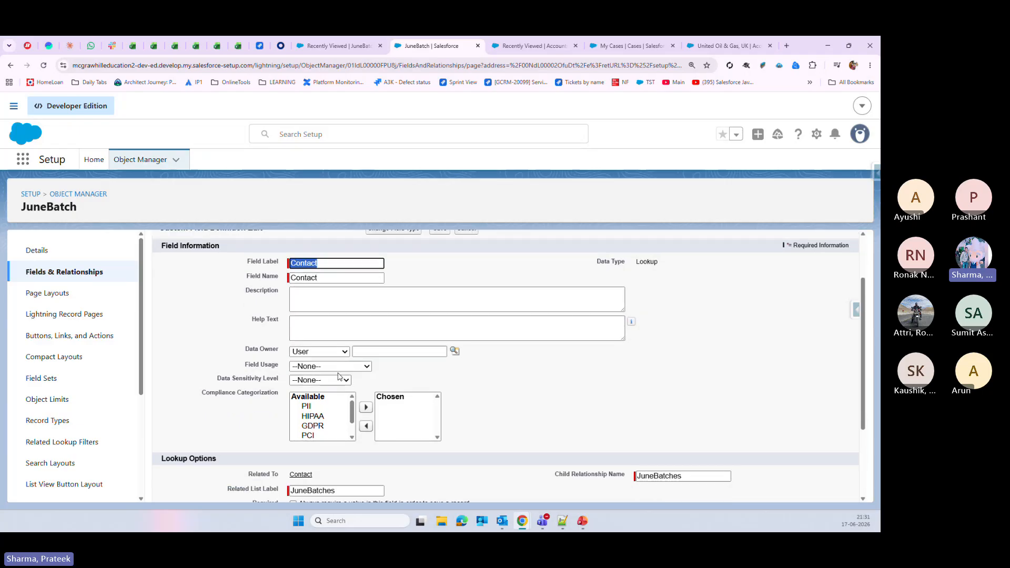
scroll(462, 408, "up", 2)
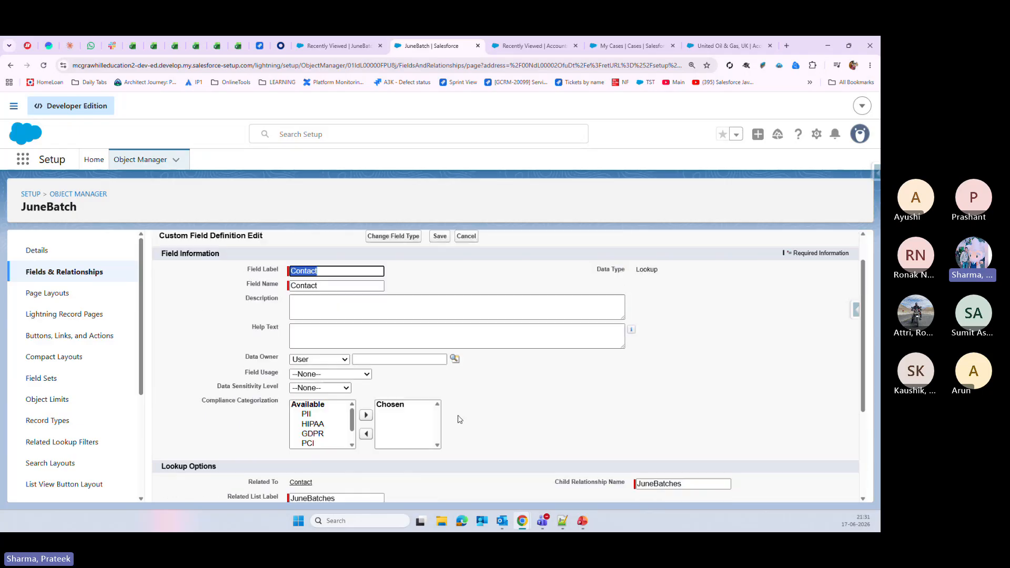
scroll(459, 420, "up", 1)
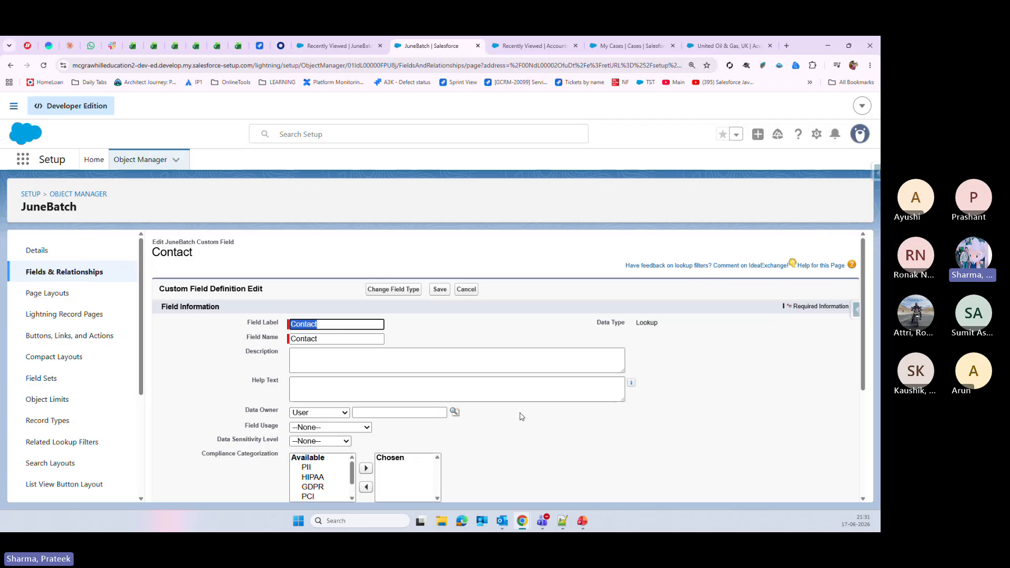
scroll(501, 386, "down", 1)
scroll(501, 385, "down", 2)
scroll(467, 384, "up", 3)
- Change the Contact field's type from Lookup to Master-Detail Relationship and save it
left_click(398, 293)
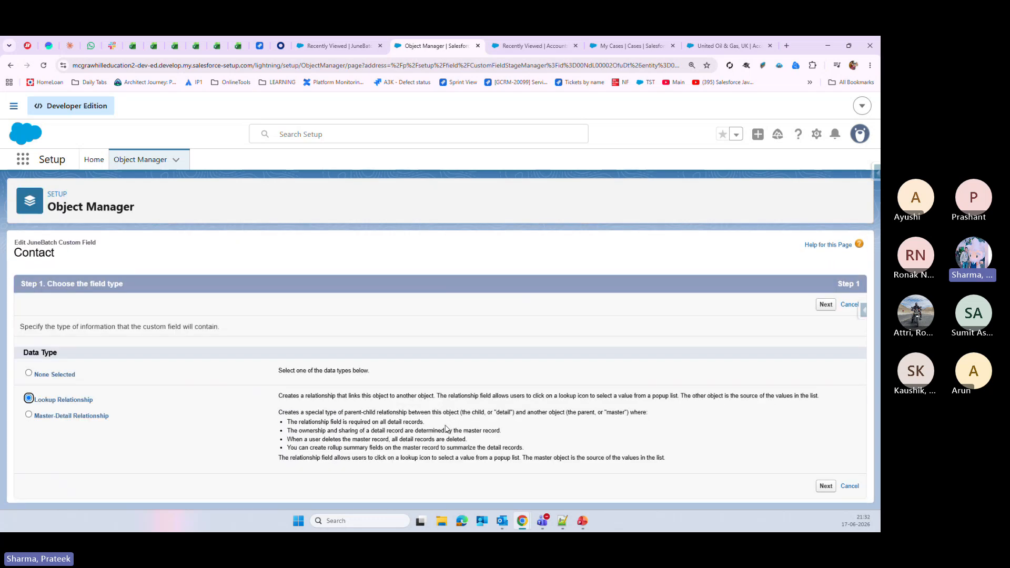
left_click(28, 414)
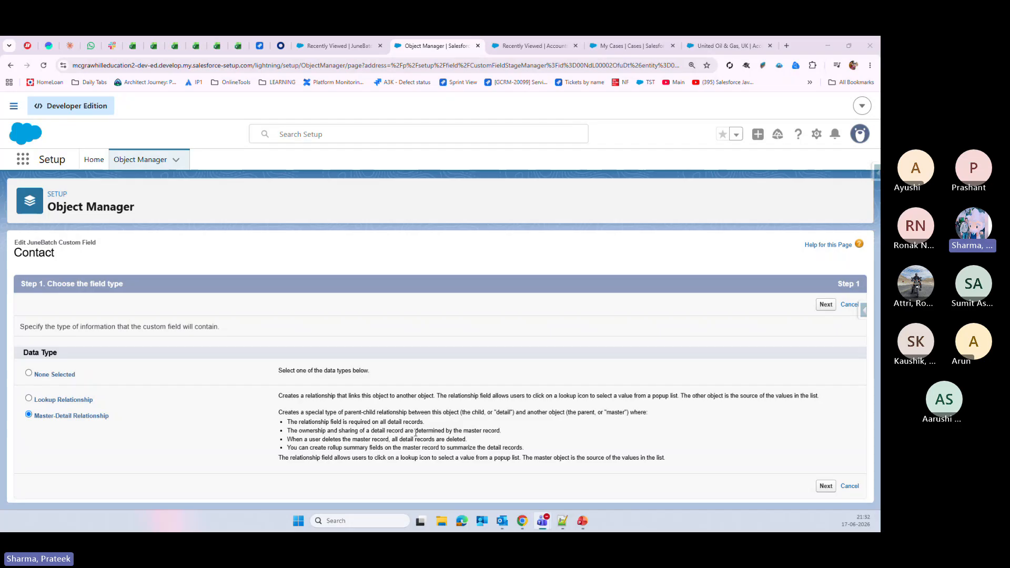
left_click(826, 486)
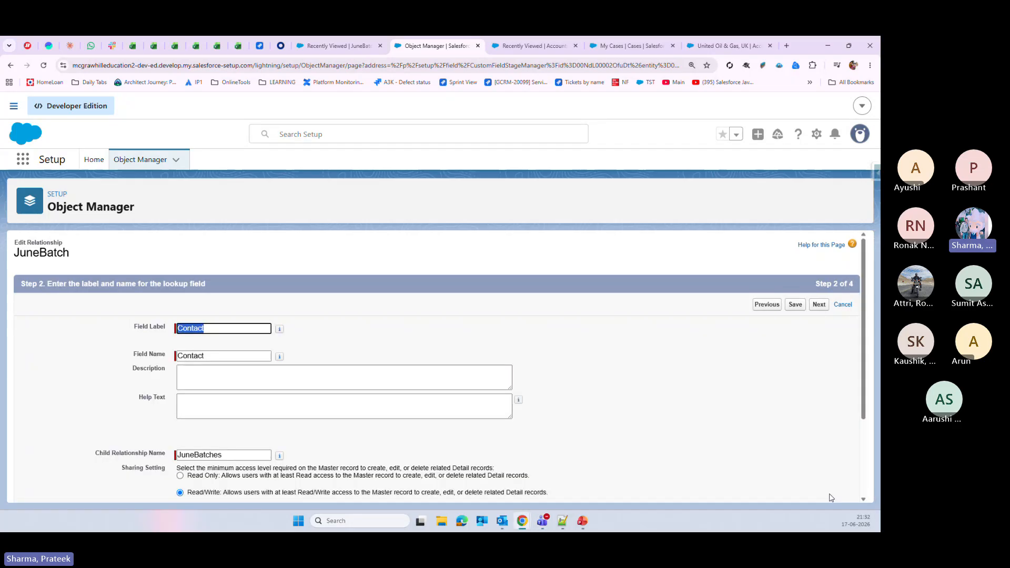
left_click(819, 306)
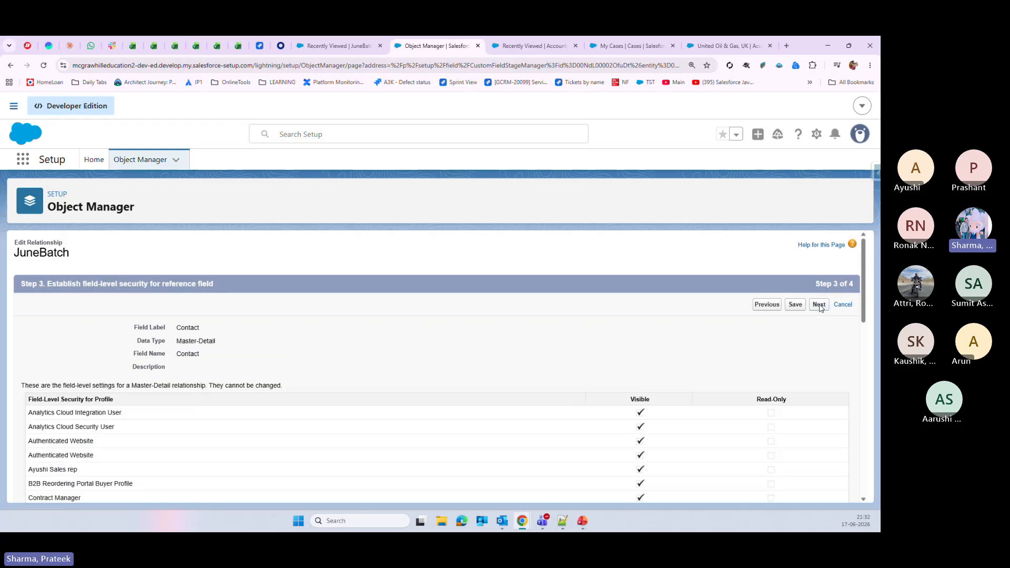
left_click(819, 305)
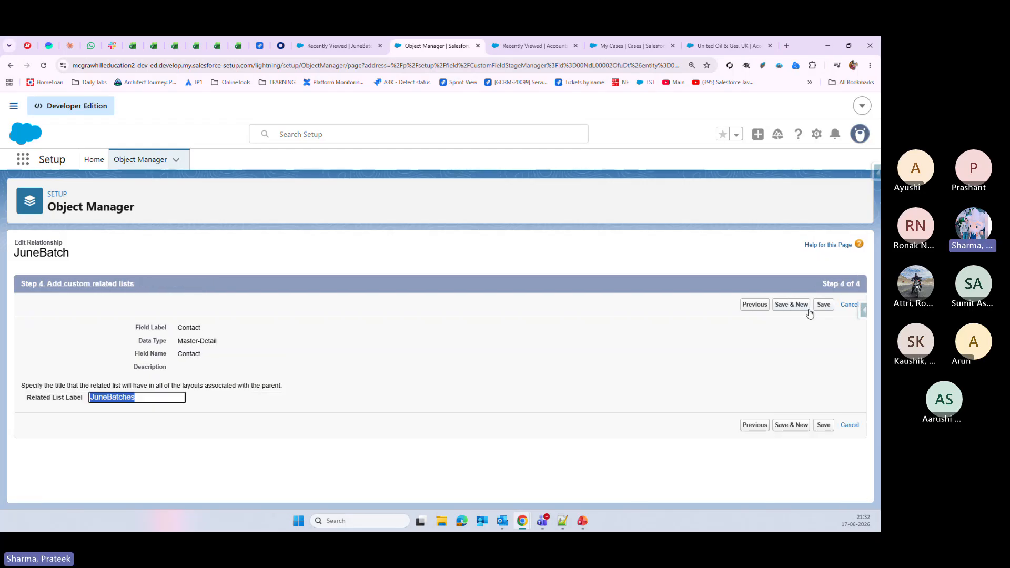
left_click(824, 305)
left_click(824, 431)
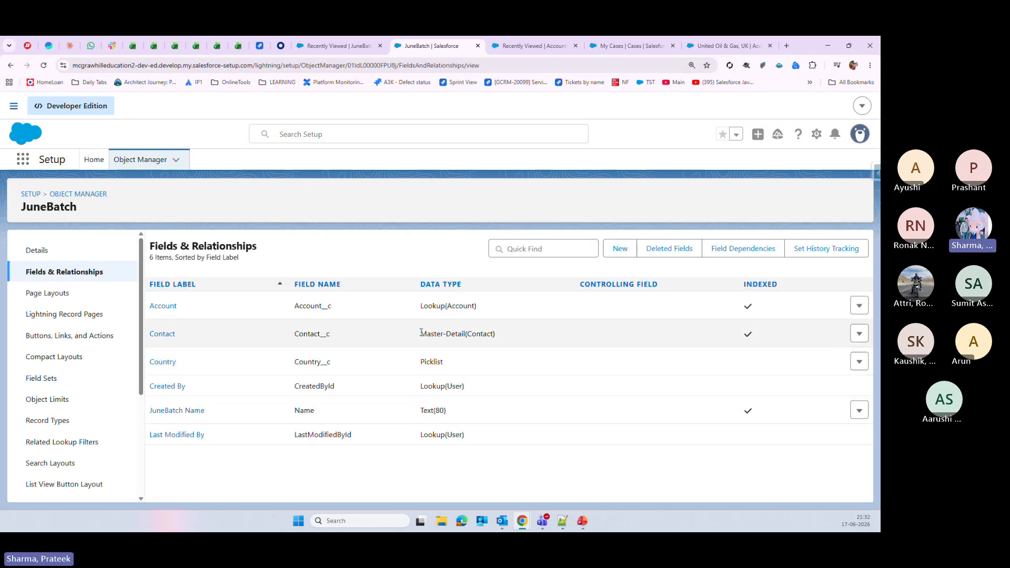
left_click_drag(422, 333, 526, 335)
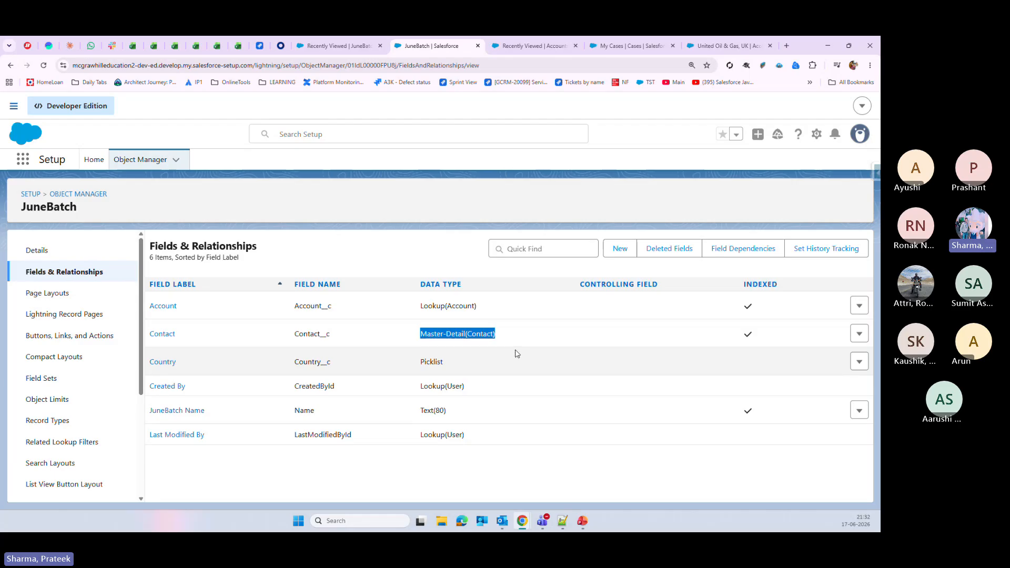
left_click(514, 349)
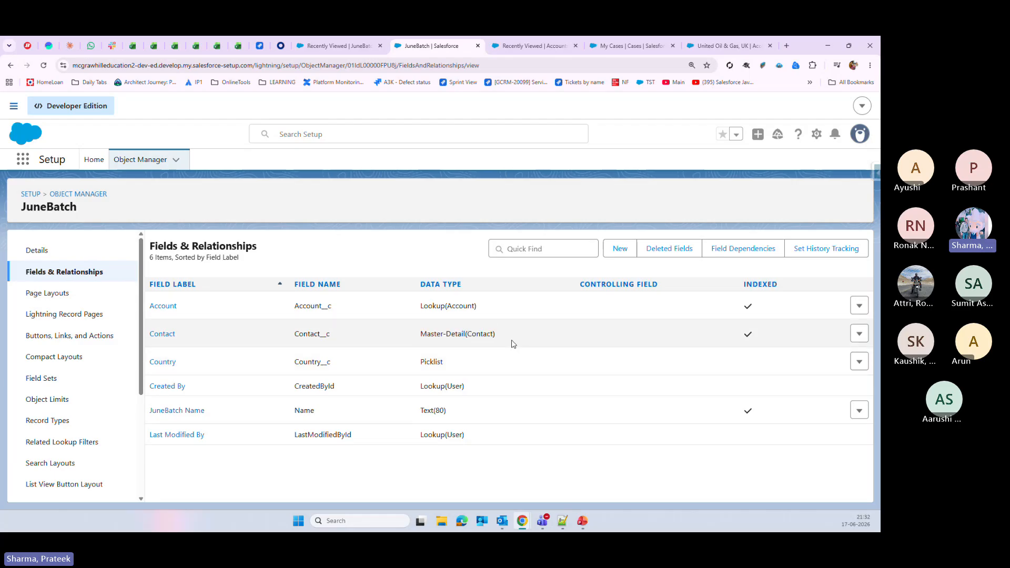
left_click_drag(507, 337, 399, 339)
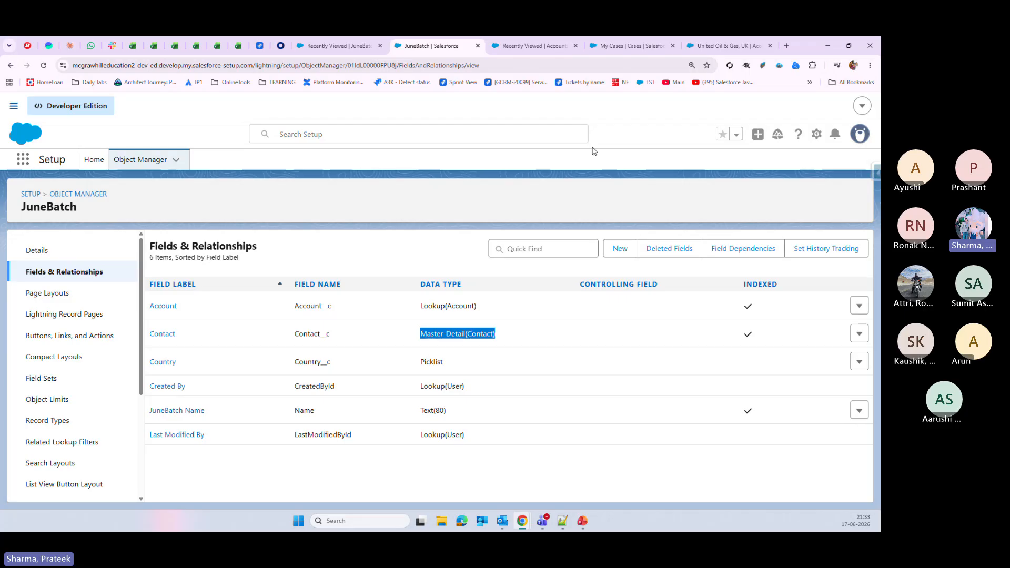
- Look over the contacts list, then return to the JuneBatch setup tab
left_click(526, 47)
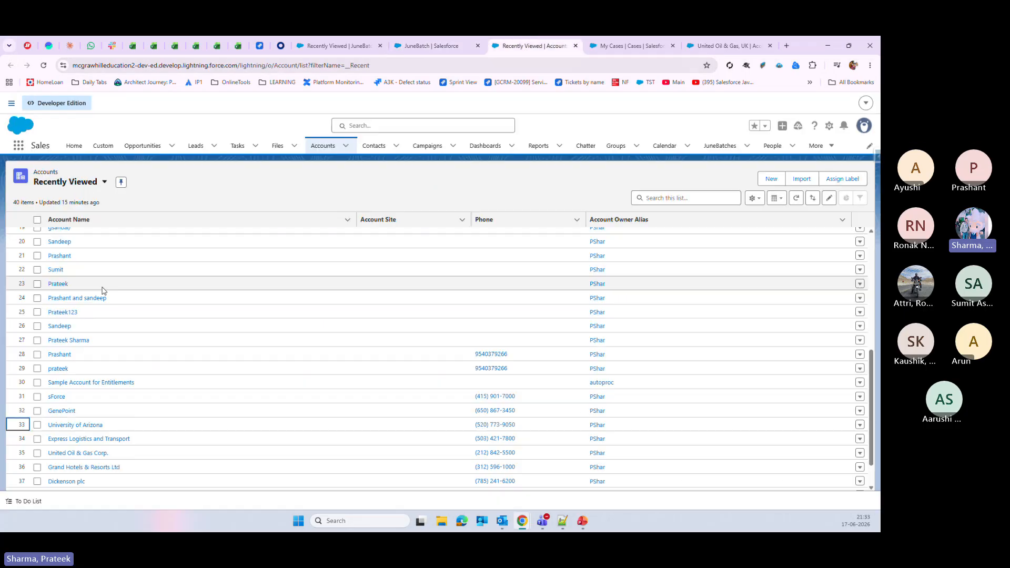
left_click(373, 147)
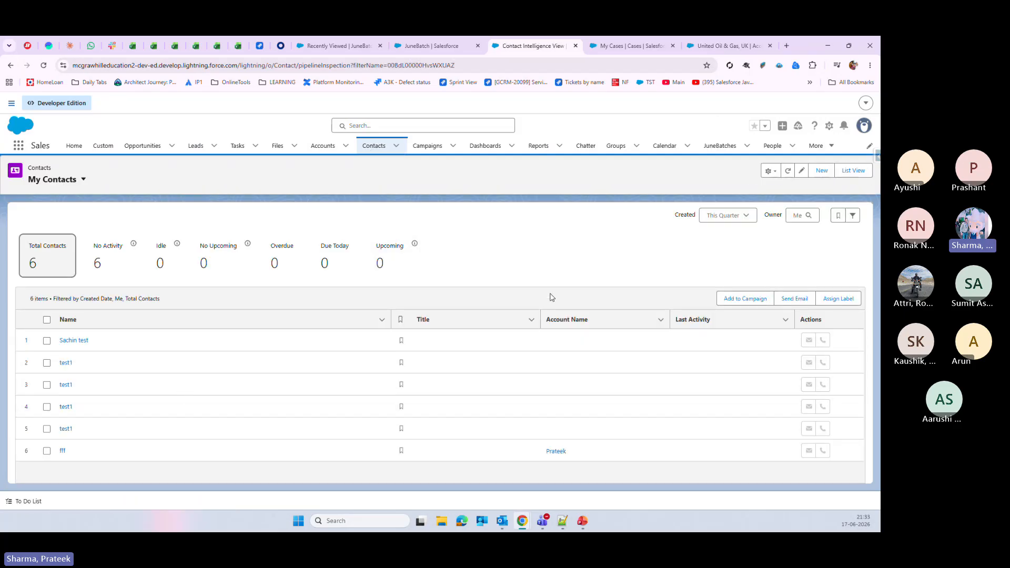
left_click(434, 48)
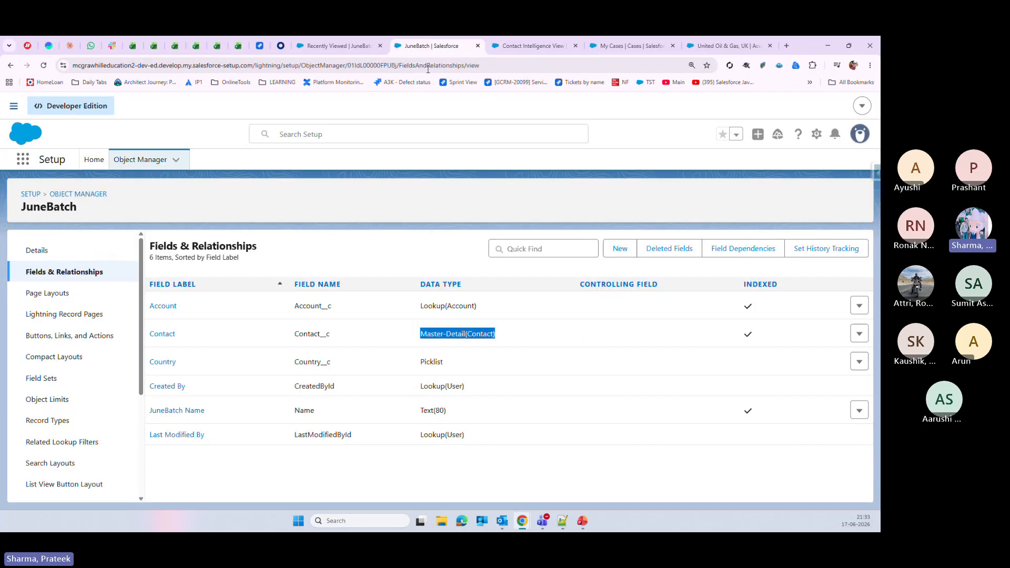
- Search 'sales' in the App Launcher and launch the Sales app
left_click(22, 161)
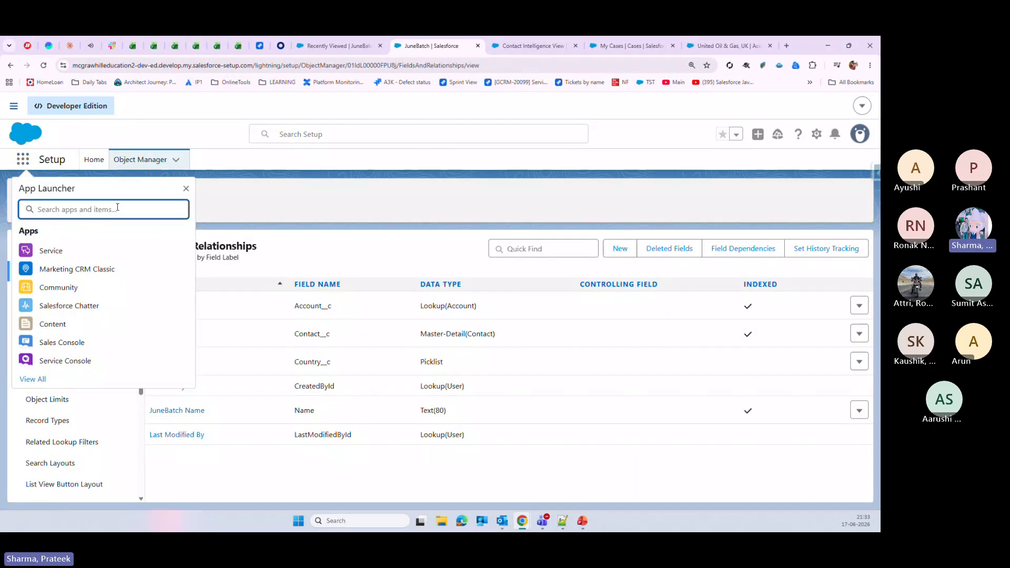
type("sales")
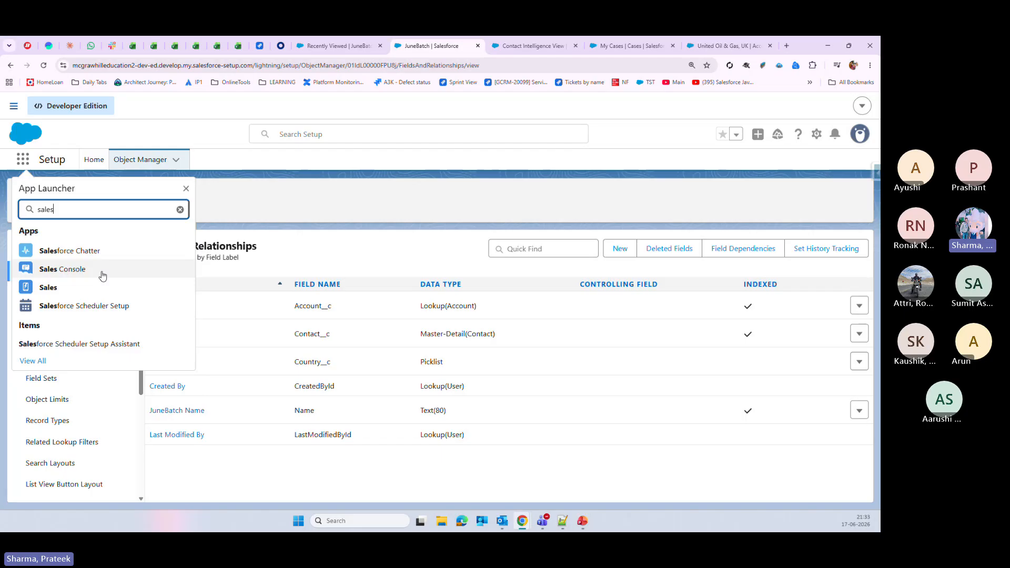
left_click(78, 293)
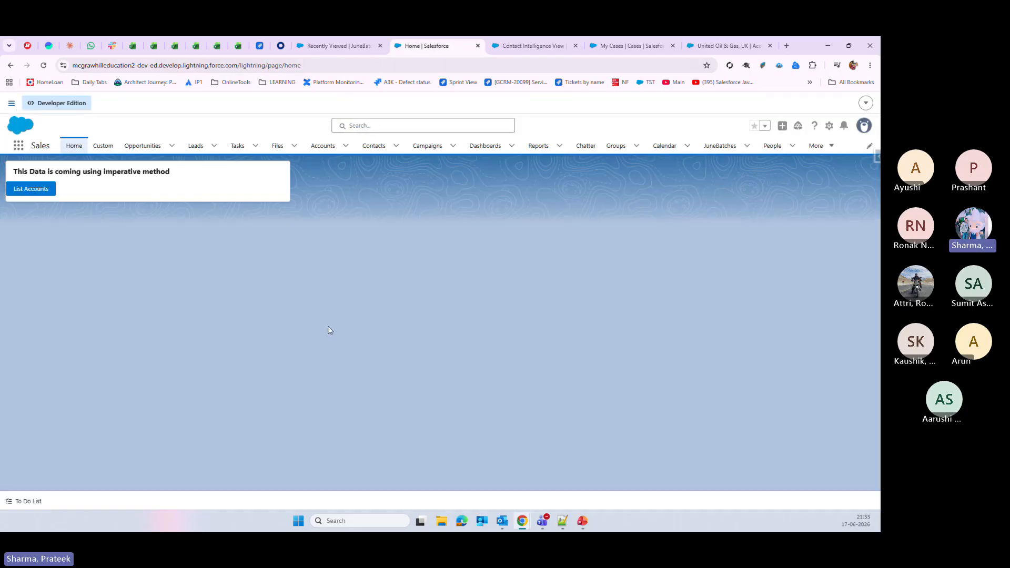
- Open the value1 JuneBatch record and check which Contact it links to
left_click(721, 146)
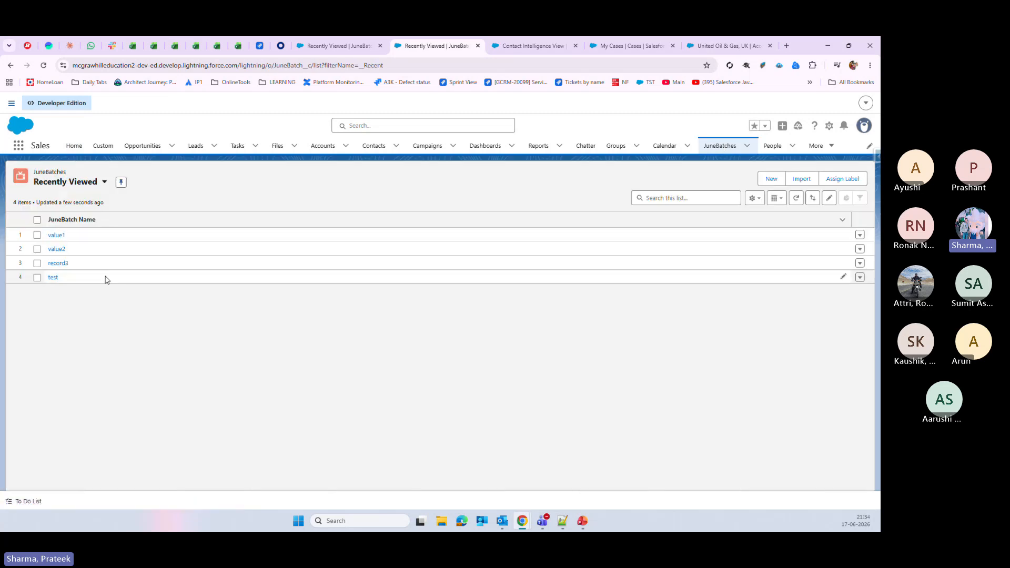
left_click(56, 235)
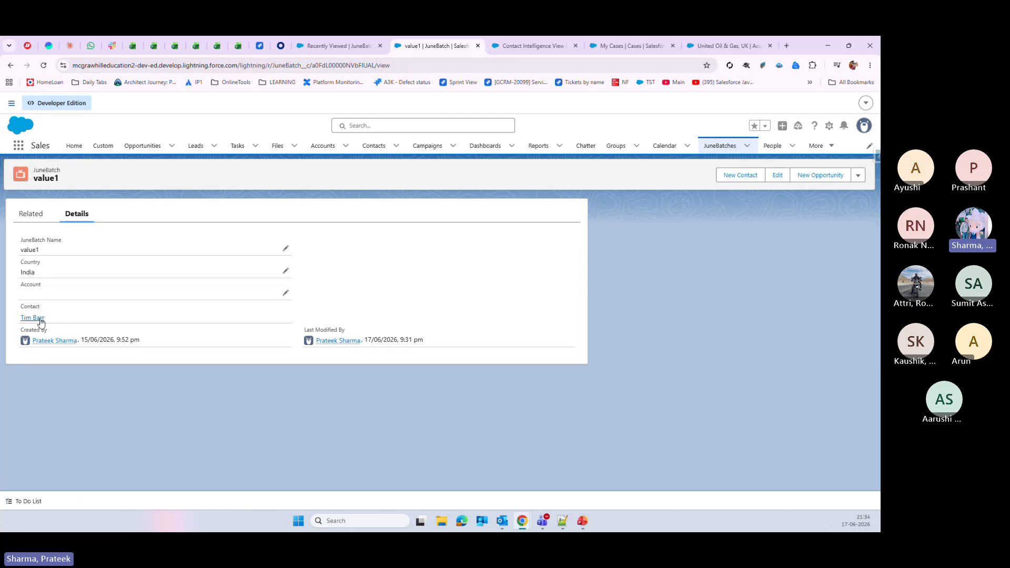
mouse_move(29, 320)
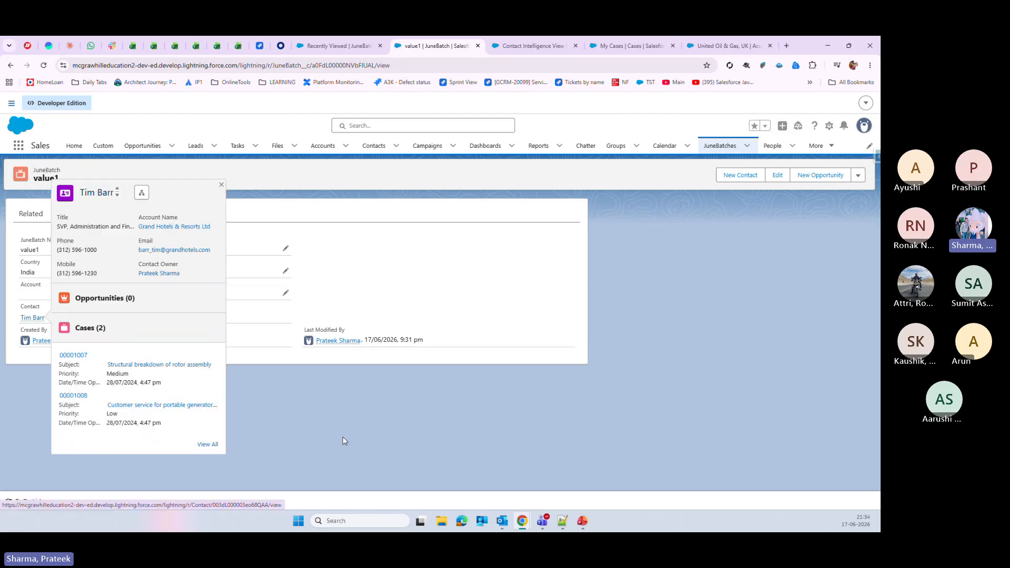
- In Contacts, try the My Important Contacts list view, then return to My Contacts
left_click(550, 42)
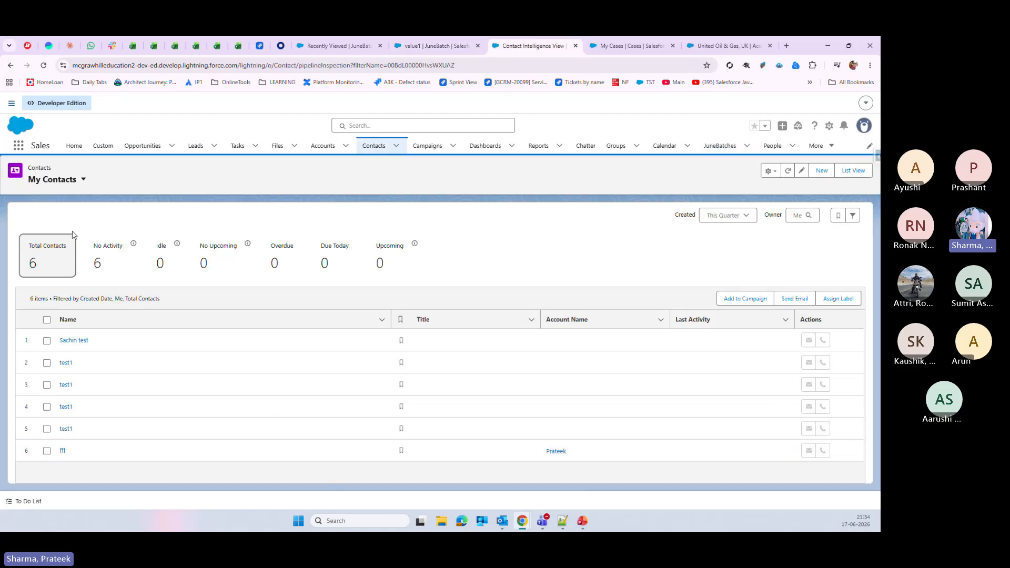
left_click(83, 179)
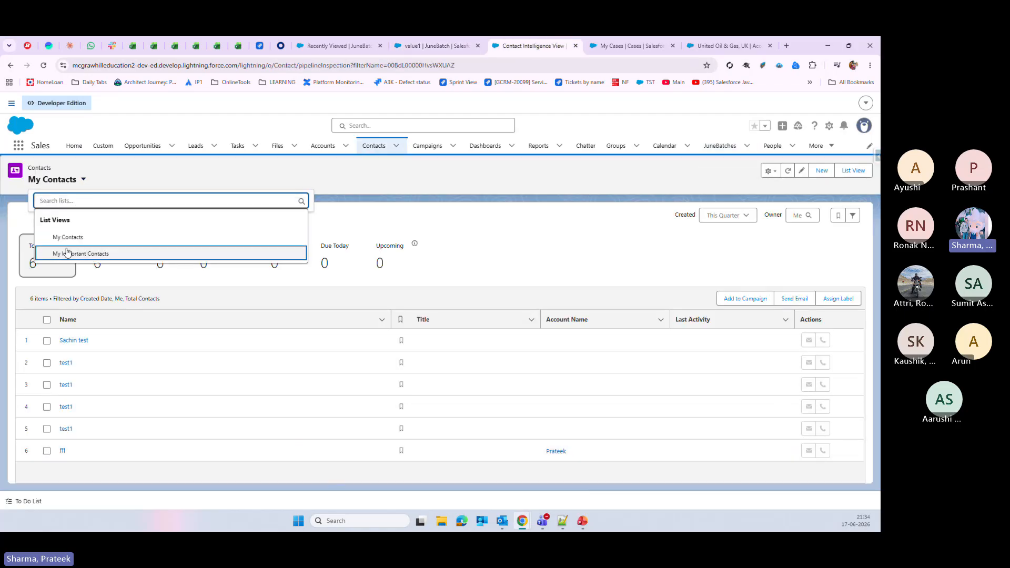
left_click(89, 256)
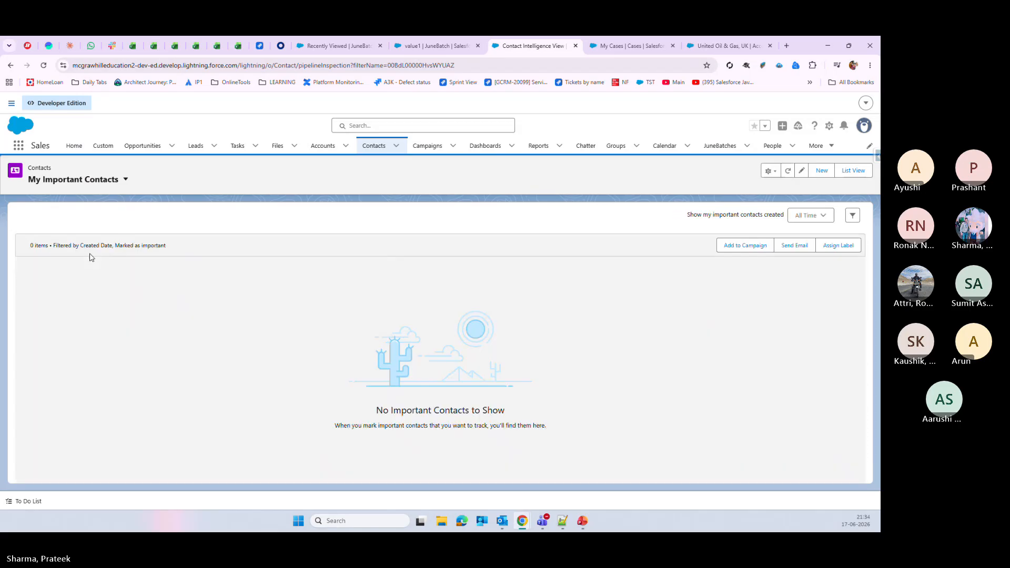
left_click(122, 180)
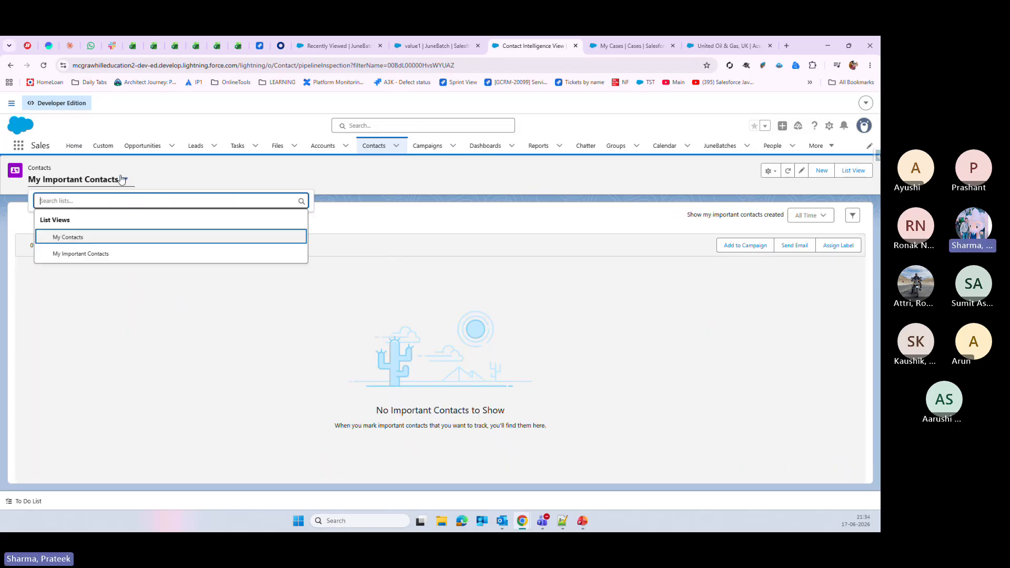
left_click(68, 237)
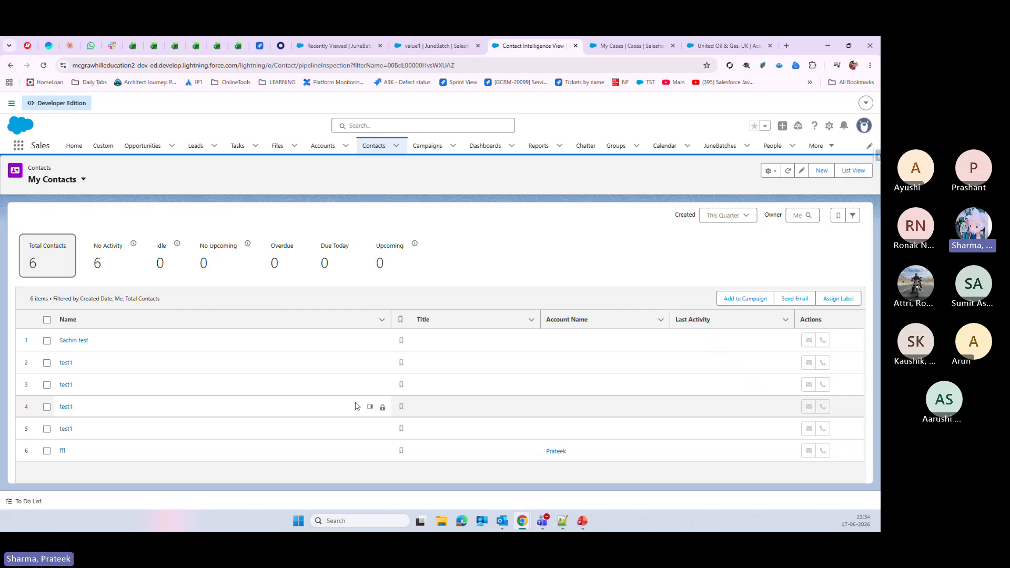
- From the recently viewed JuneBatches list, open the test and record3 records in new tabs
left_click(455, 44)
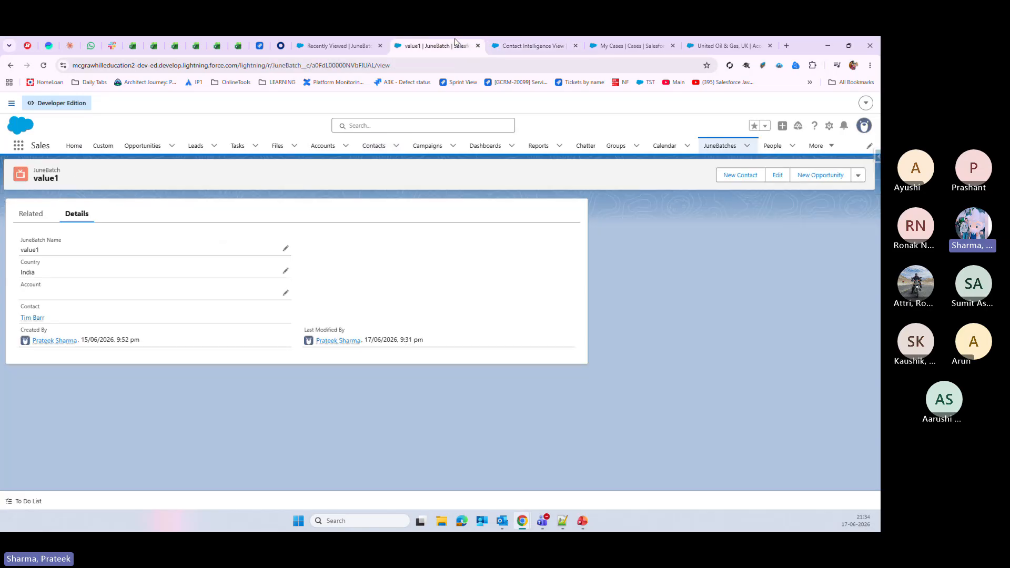
left_click(341, 44)
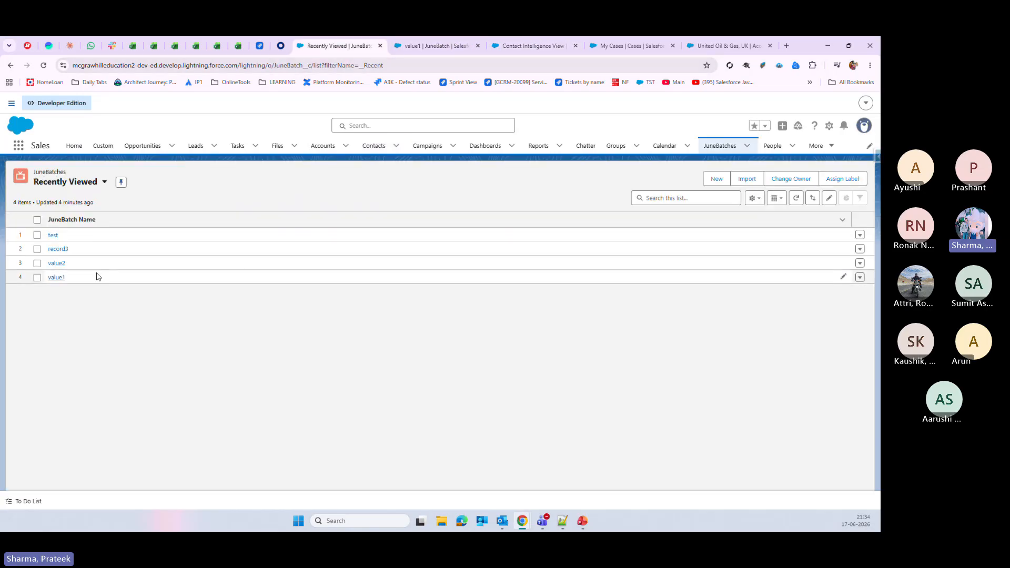
right_click(53, 236)
left_click(92, 249)
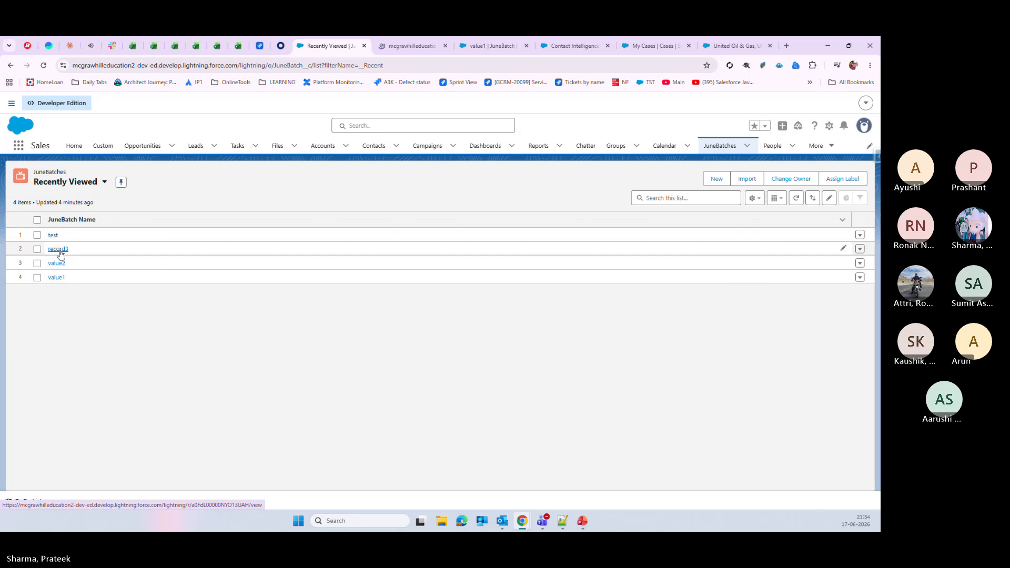
right_click(61, 253)
left_click(87, 262)
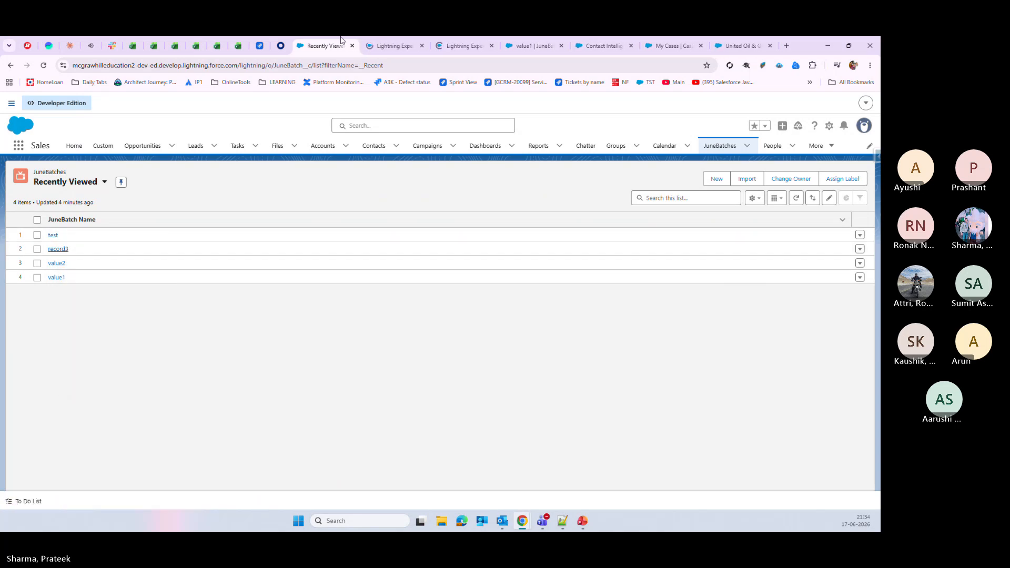
- Close the value1 and extra record tabs, keeping the test record and My Contacts tabs
left_click(392, 43)
left_click(521, 46)
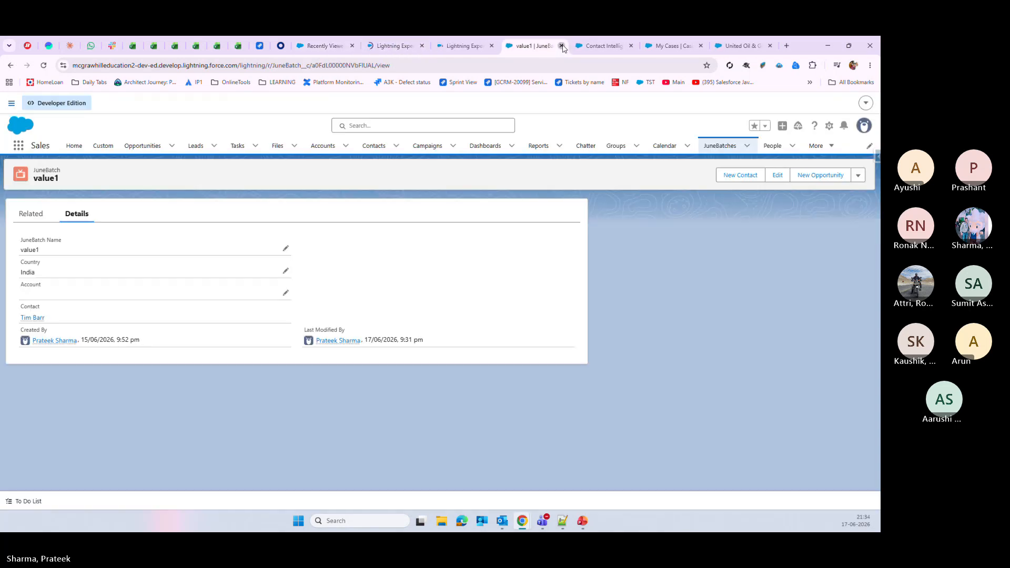
left_click(561, 46)
left_click(409, 44)
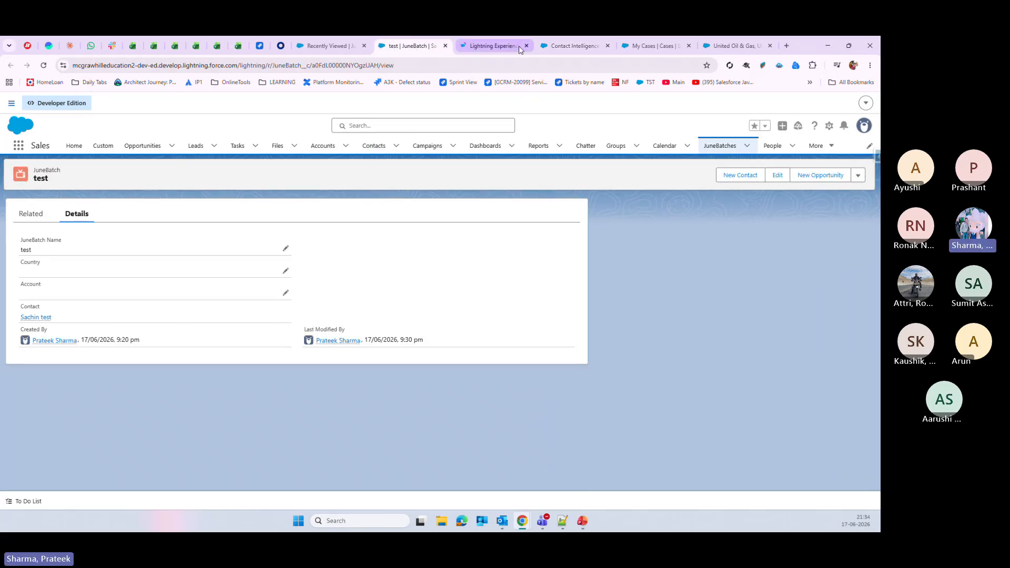
left_click(526, 46)
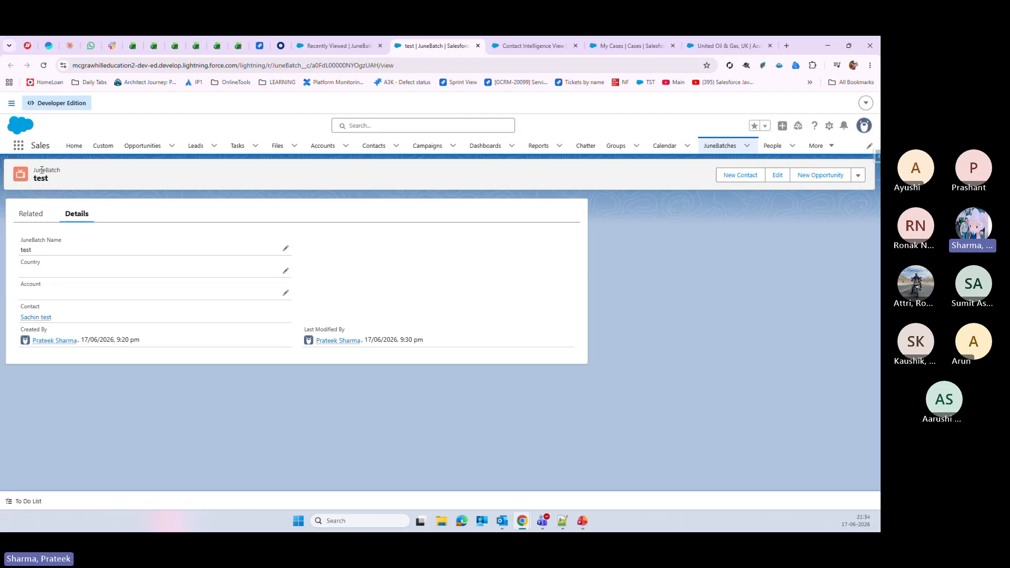
left_click(335, 39)
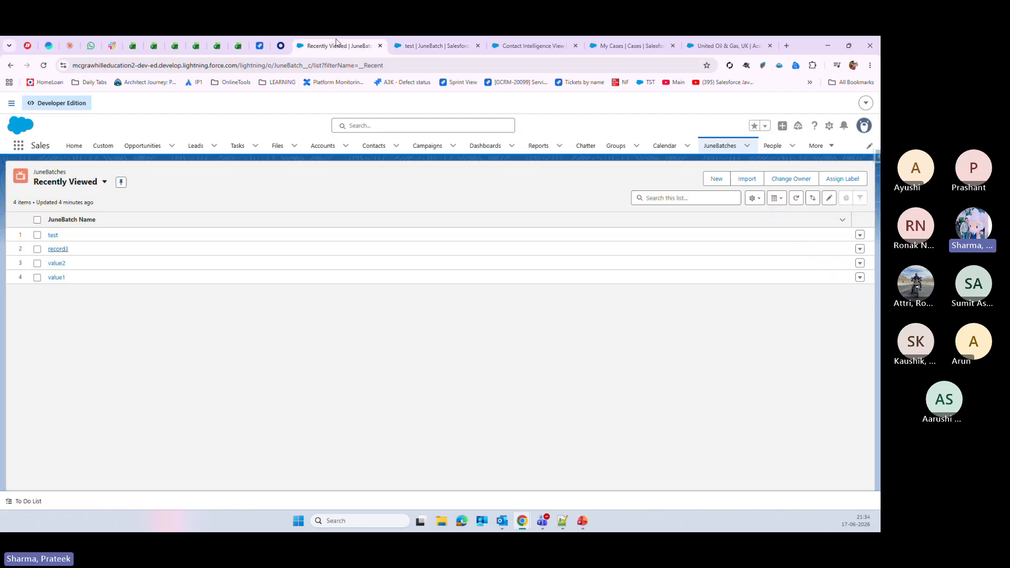
left_click(415, 42)
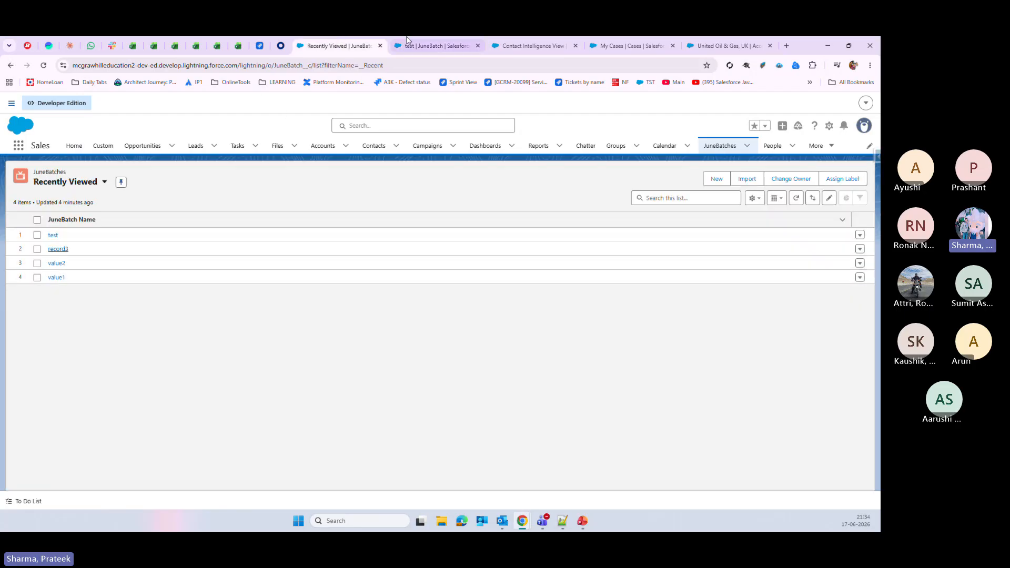
left_click(504, 42)
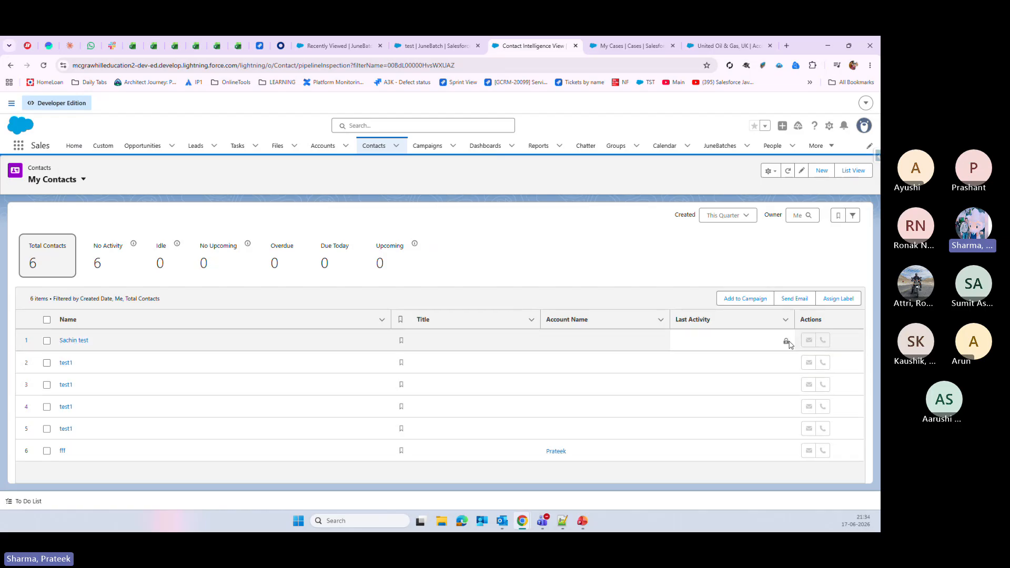
- Try deleting the first contact in My Contacts from its actions menu
left_click(73, 341)
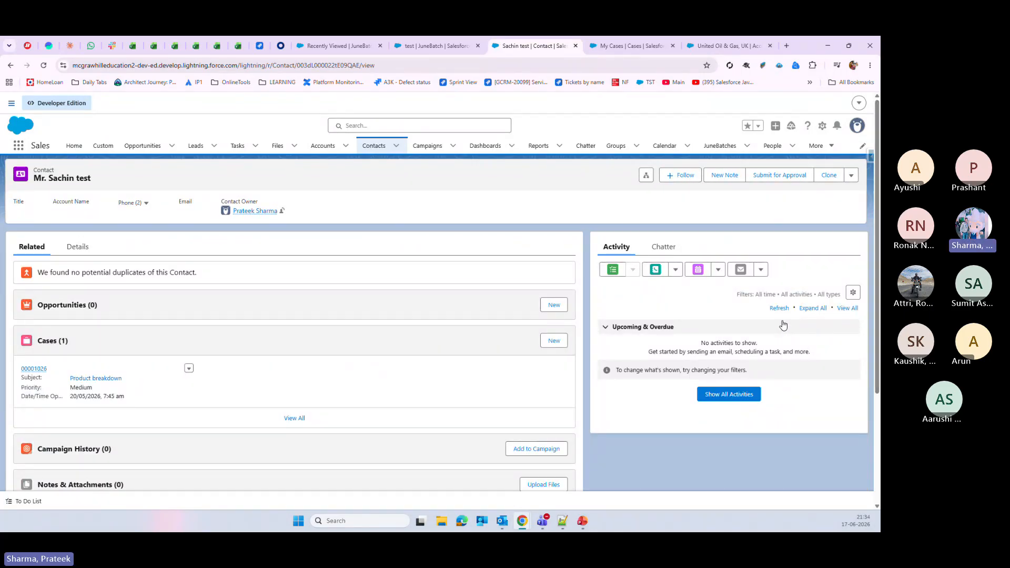
left_click(77, 252)
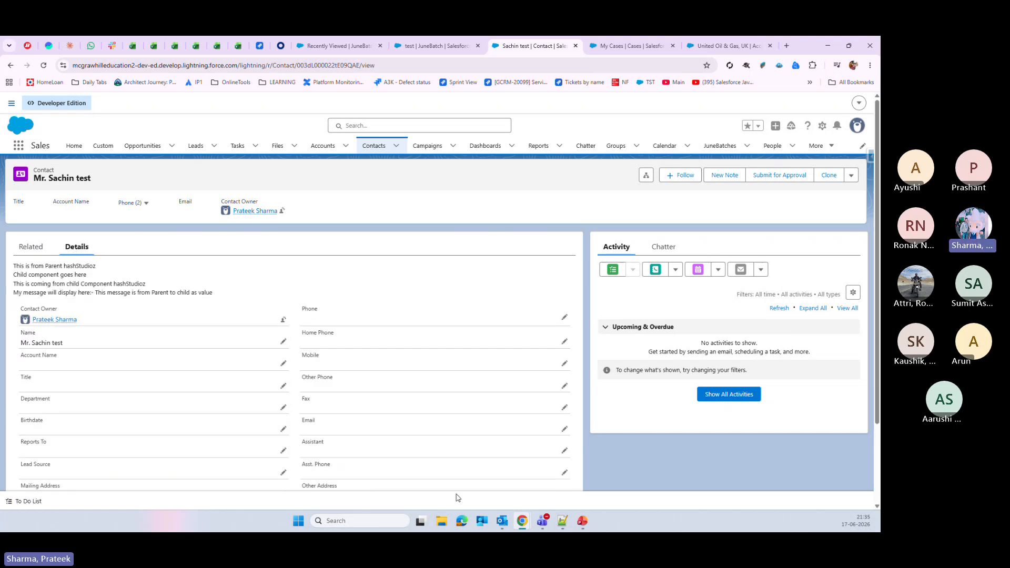
left_click(852, 176)
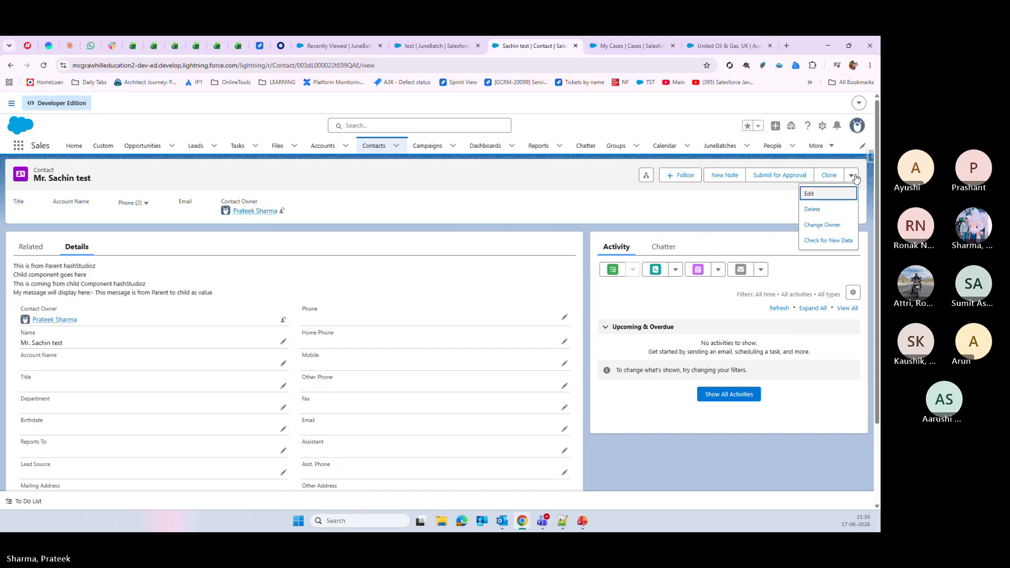
left_click(814, 210)
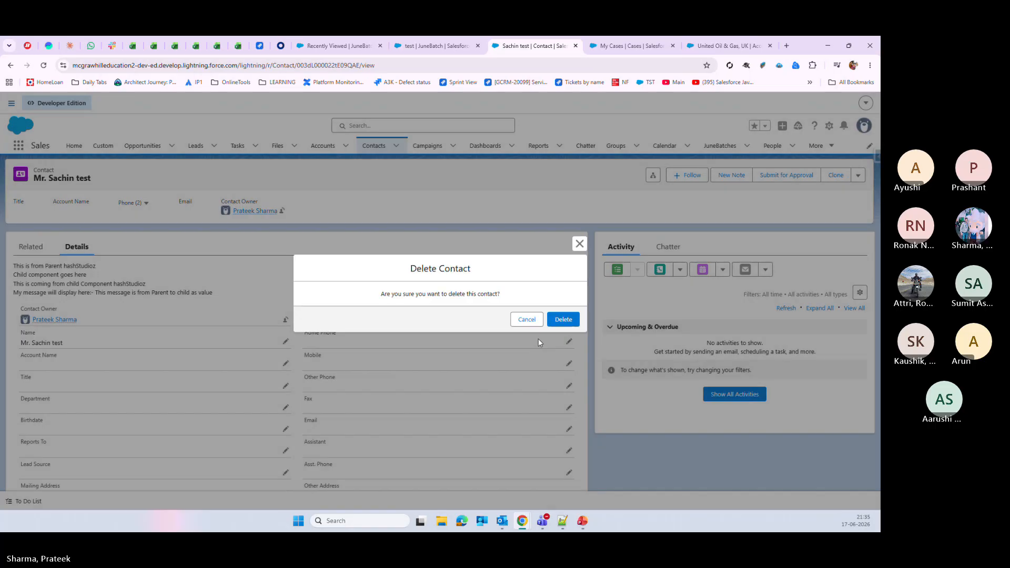
left_click(562, 319)
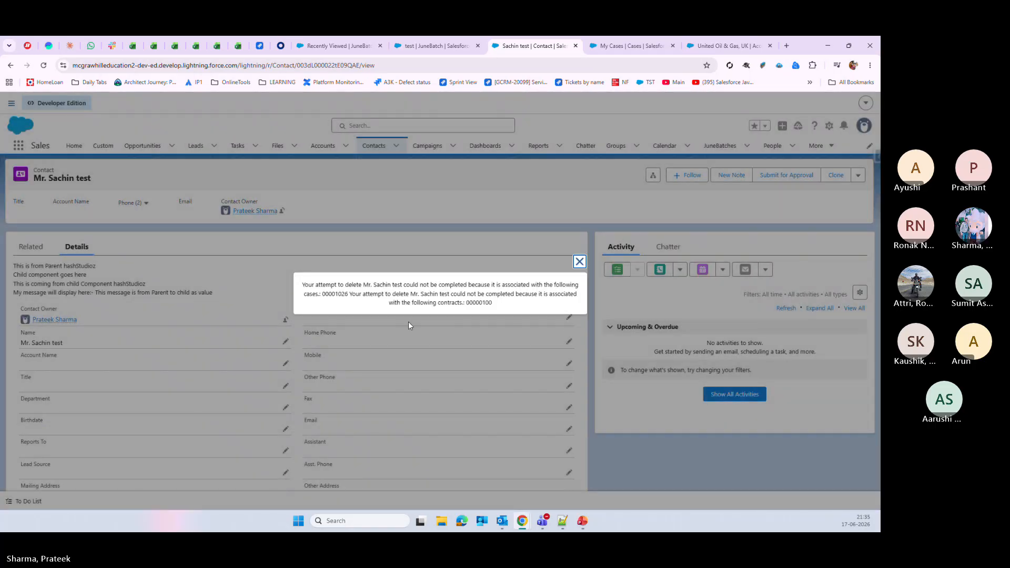
- Select the blocking contract number in the deletion error message
left_click_drag(325, 294, 354, 292)
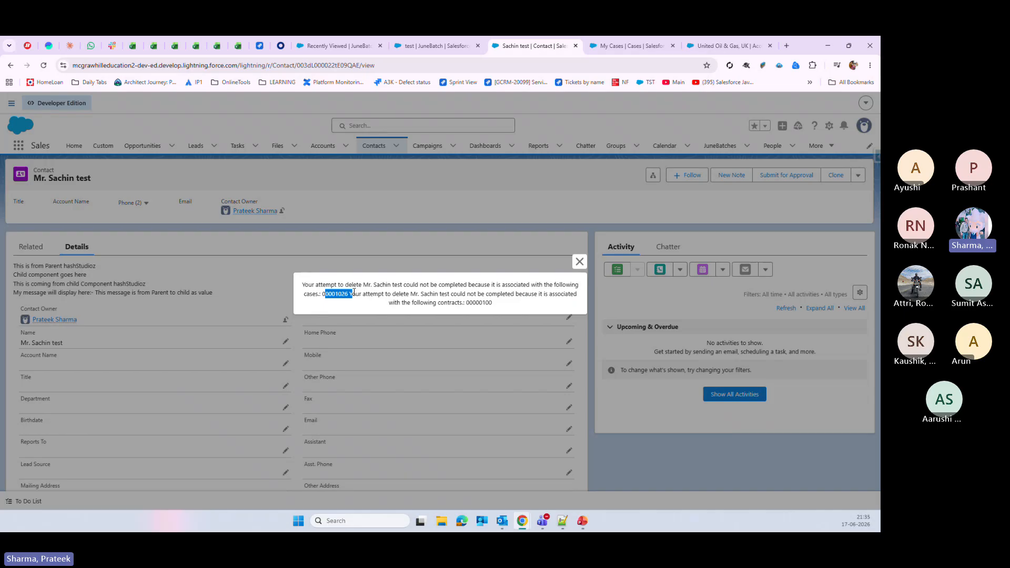
left_click(465, 306)
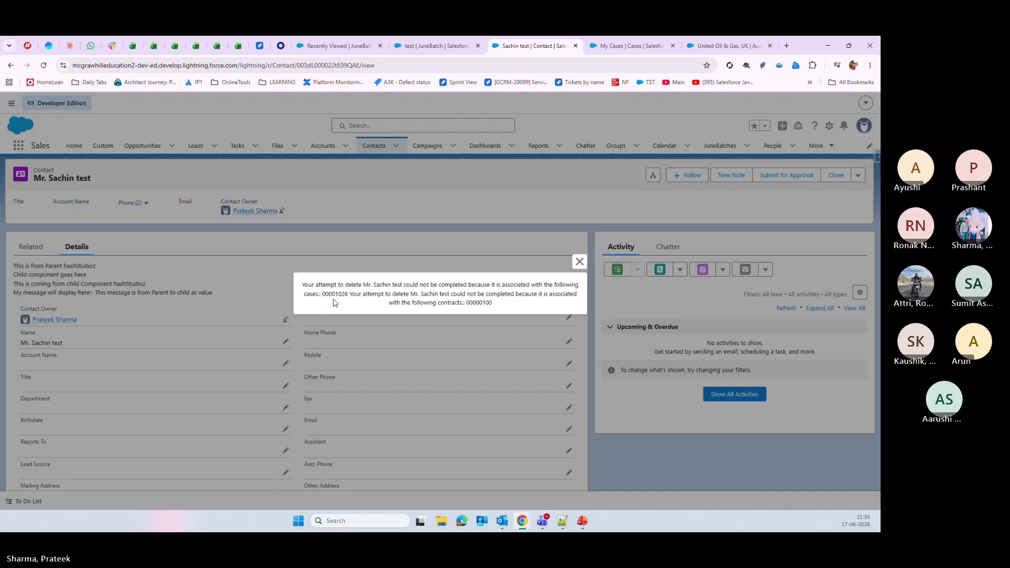
left_click_drag(465, 303, 505, 304)
- Copy the contract number and close the deletion error message
right_click(477, 304)
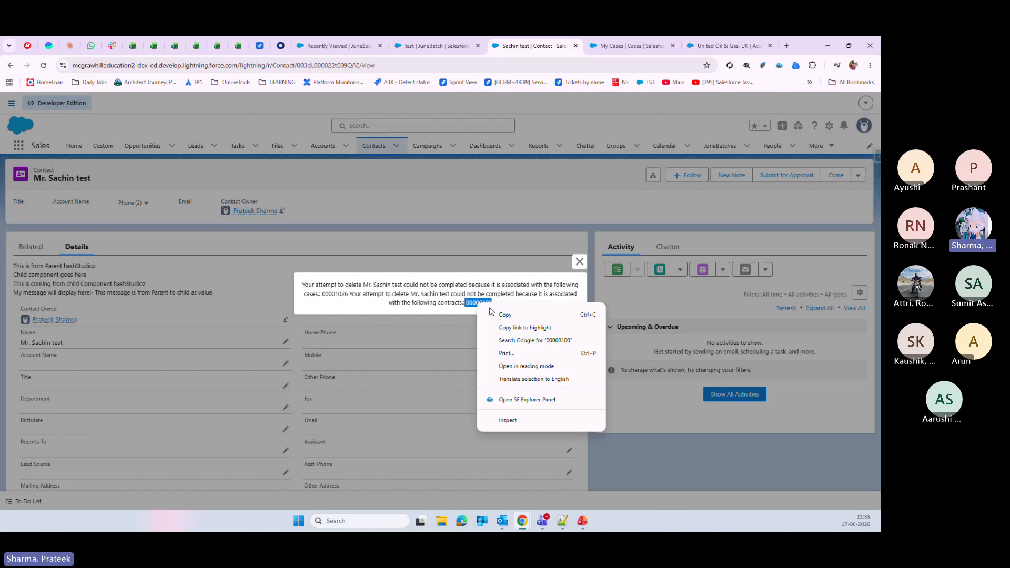
left_click(500, 321)
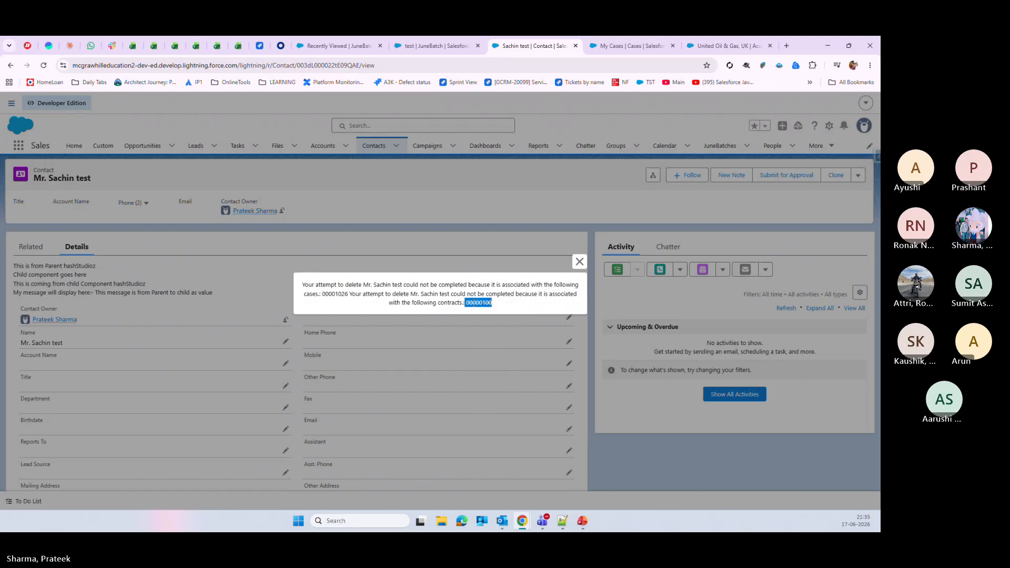
right_click(473, 303)
left_click(510, 321)
left_click(826, 146)
left_click(580, 262)
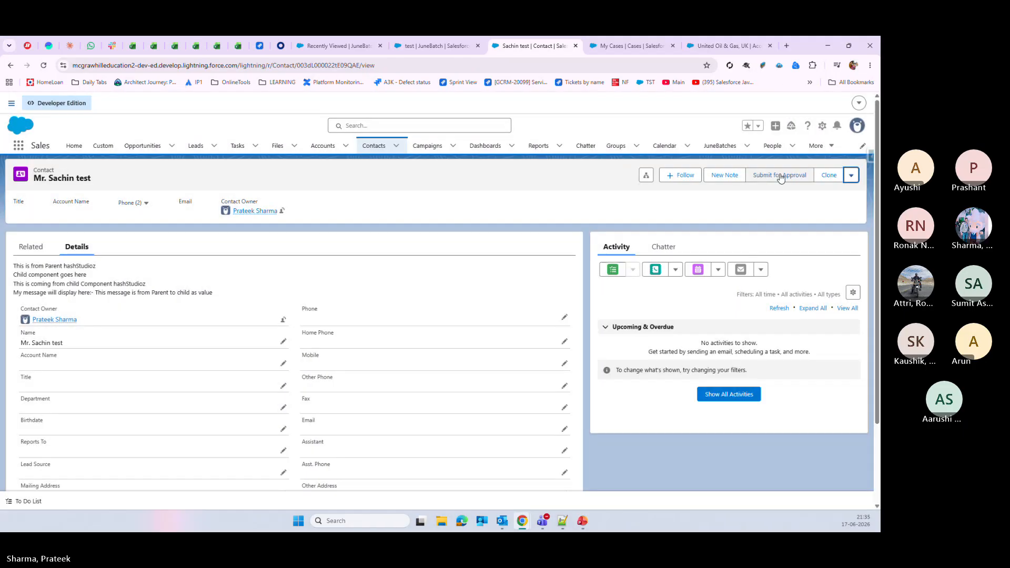
- Move through the JuneBatch tabs and return to the test contact's record tab
left_click(833, 149)
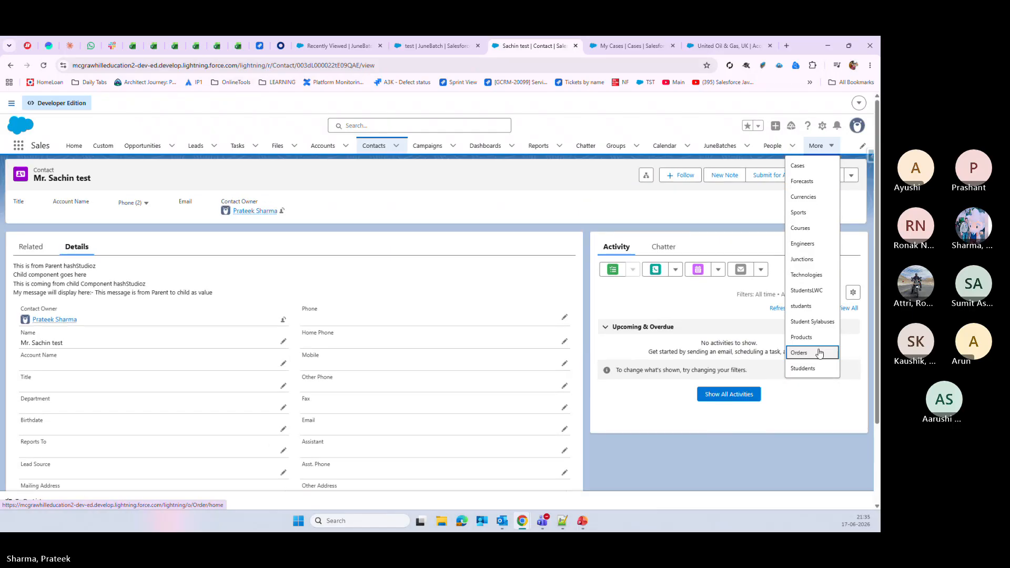
left_click(442, 45)
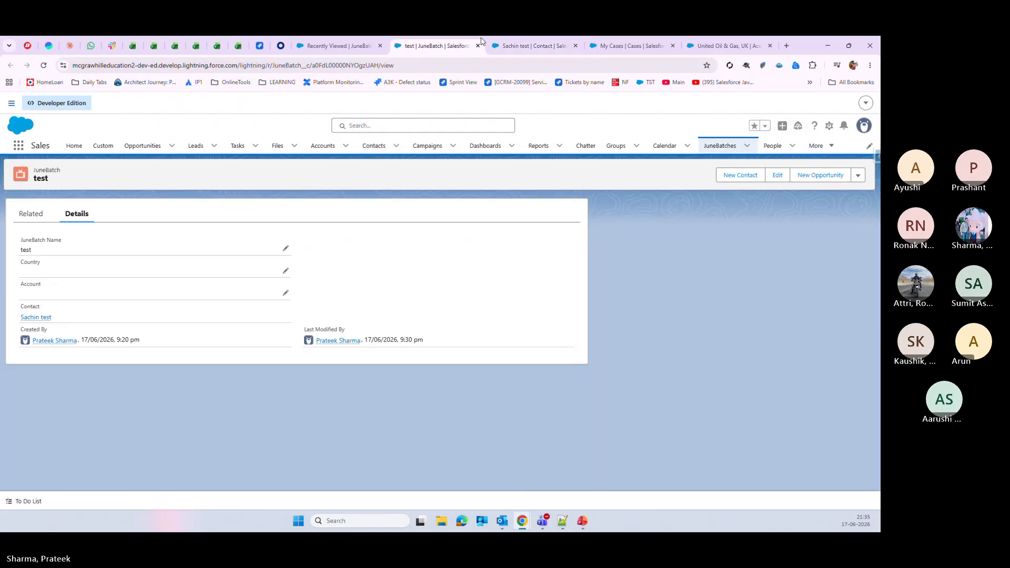
left_click(543, 42)
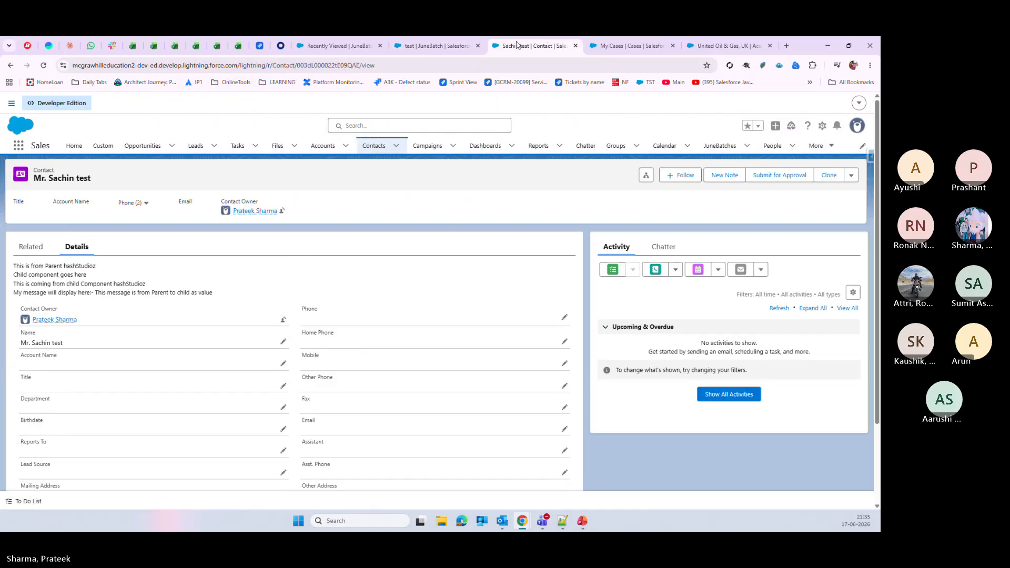
left_click(424, 42)
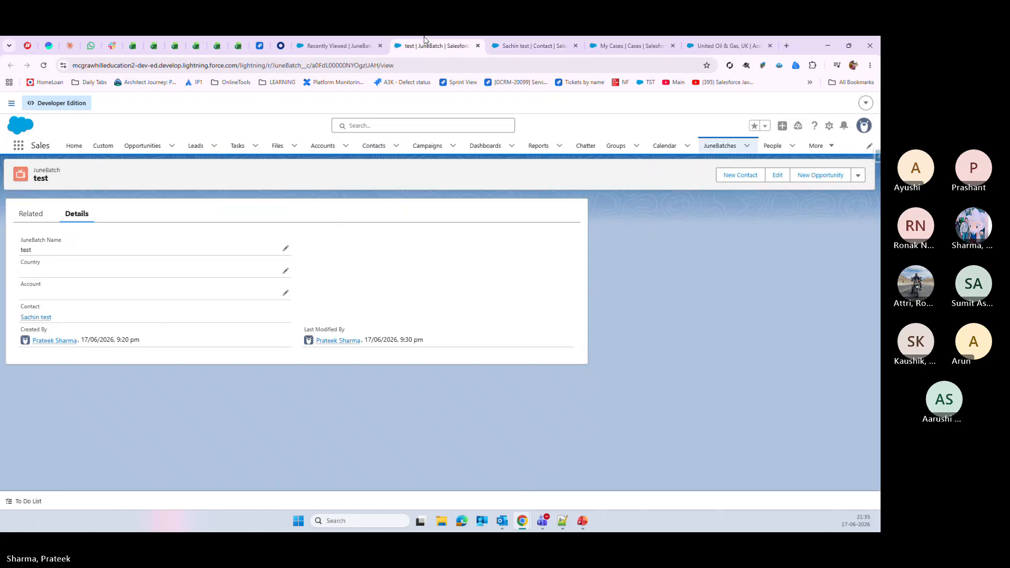
left_click(331, 42)
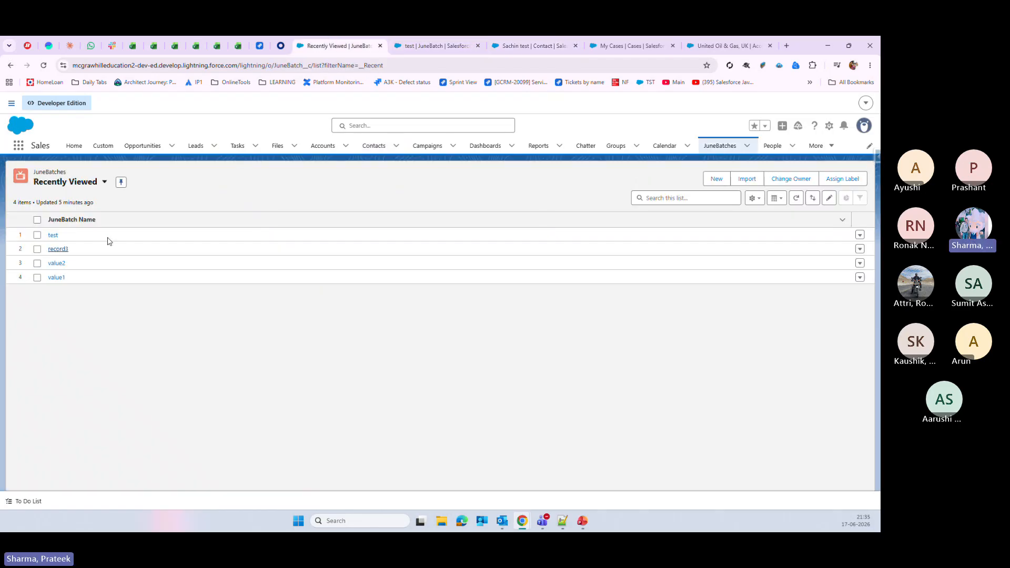
left_click(432, 45)
left_click(502, 45)
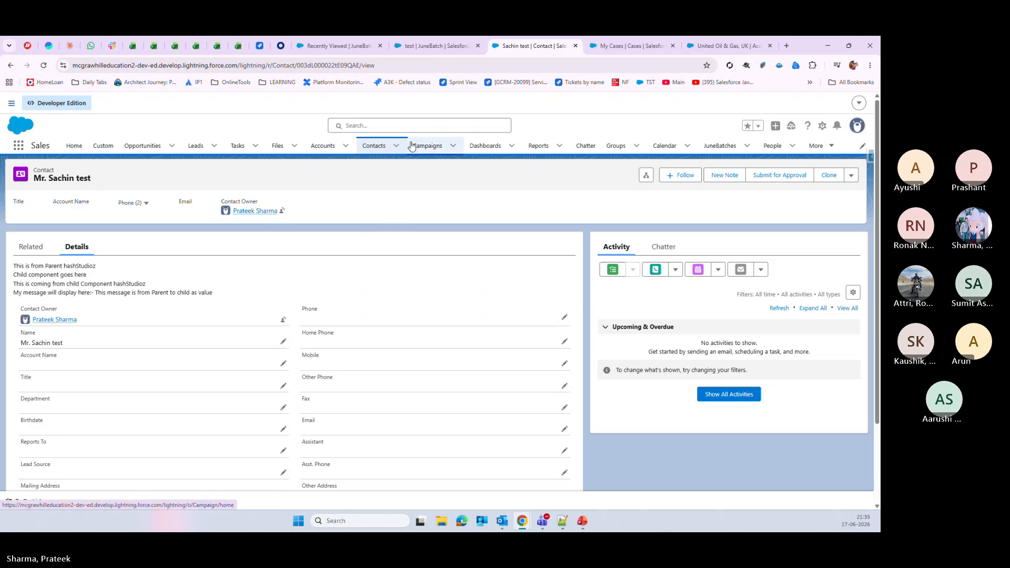
- Create and save a contact with salutation Mr. and the user's first and last name initials
left_click(373, 146)
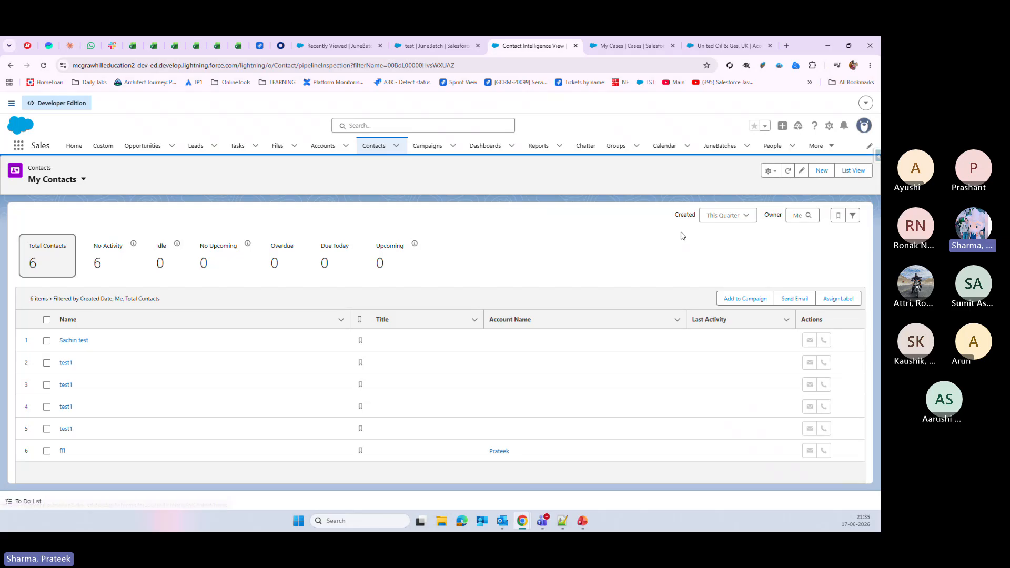
left_click(823, 171)
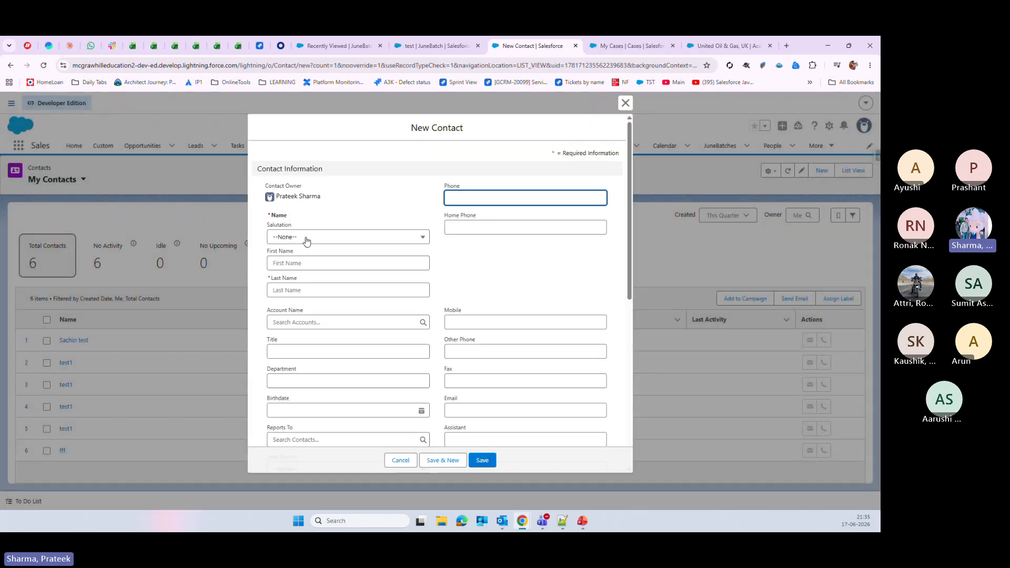
left_click(307, 238)
left_click(300, 270)
left_click(299, 263)
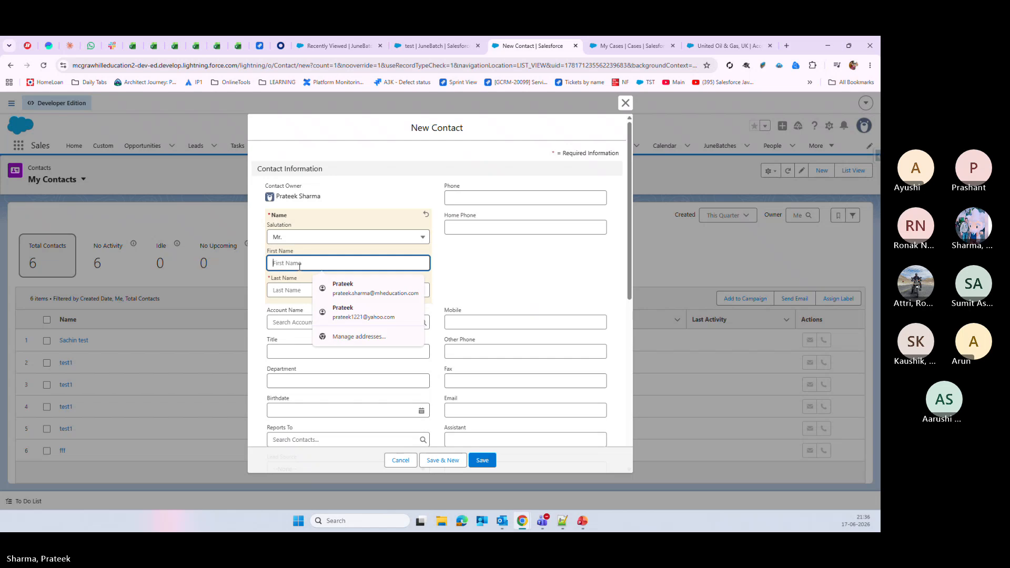
type("Prateek")
left_click(292, 291)
type("Sharma")
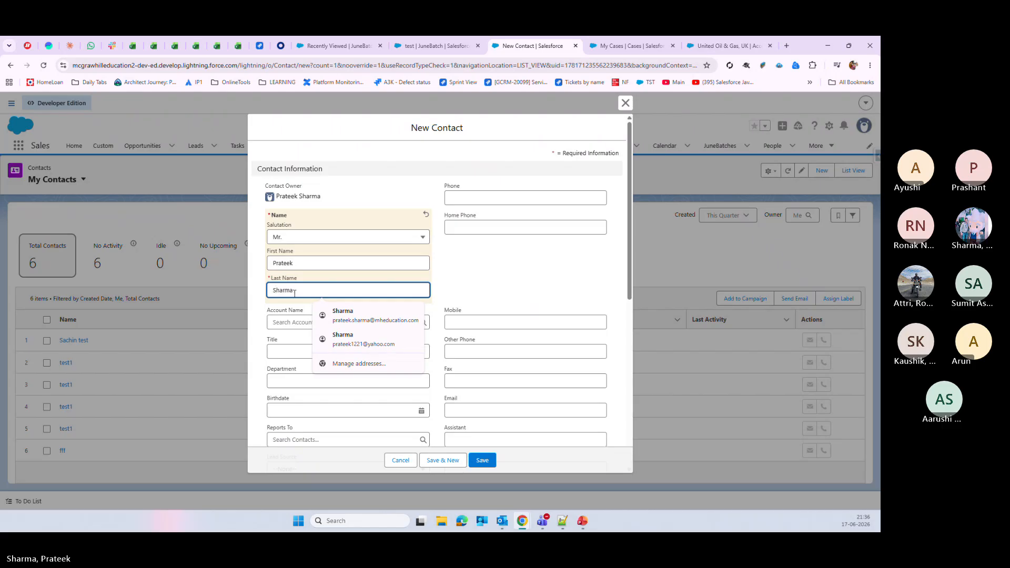
left_click(484, 460)
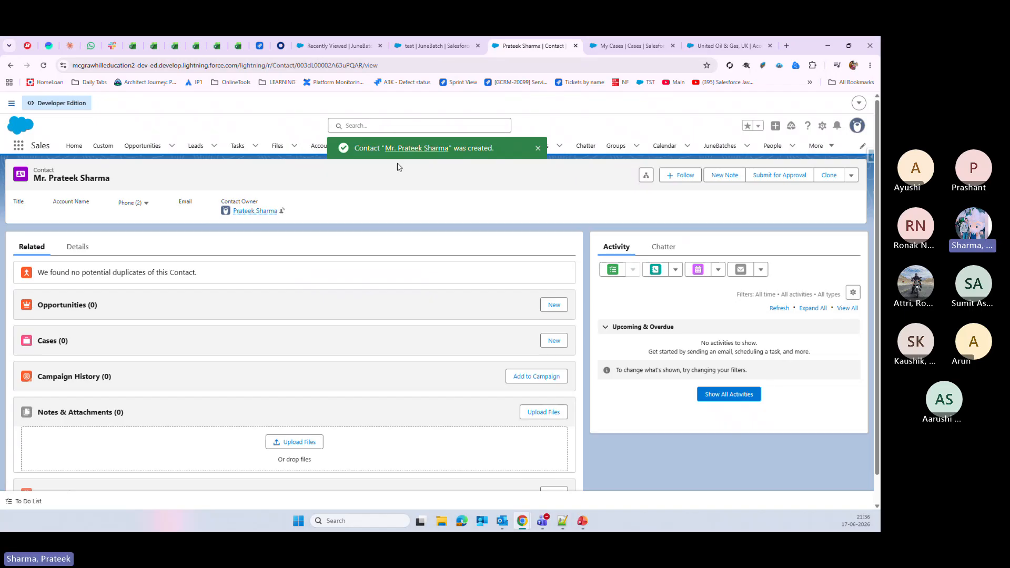
- Save a new JuneBatch record named 'test' plus the user's first name, with the new contact as its Contact
left_click(439, 41)
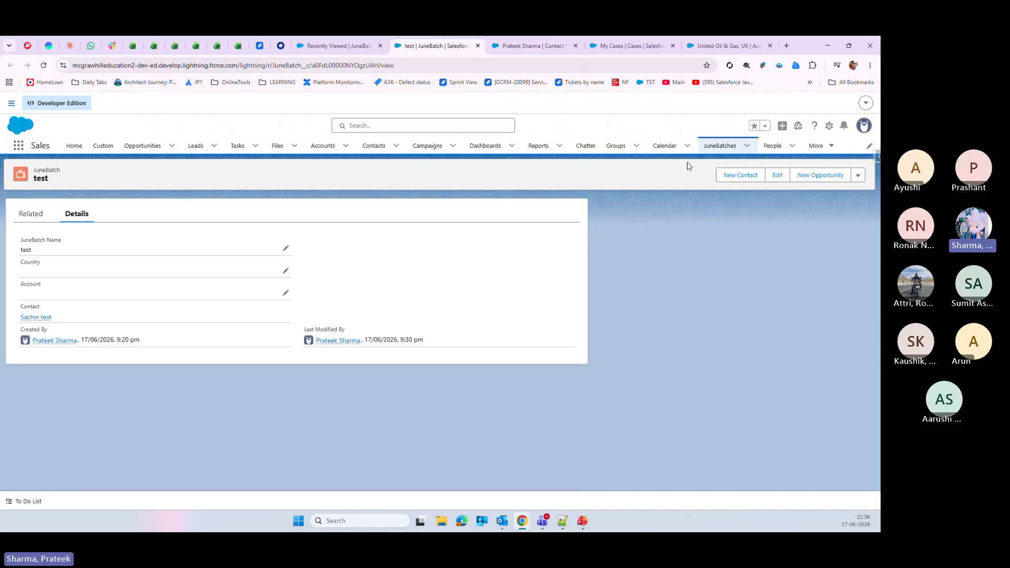
left_click(710, 147)
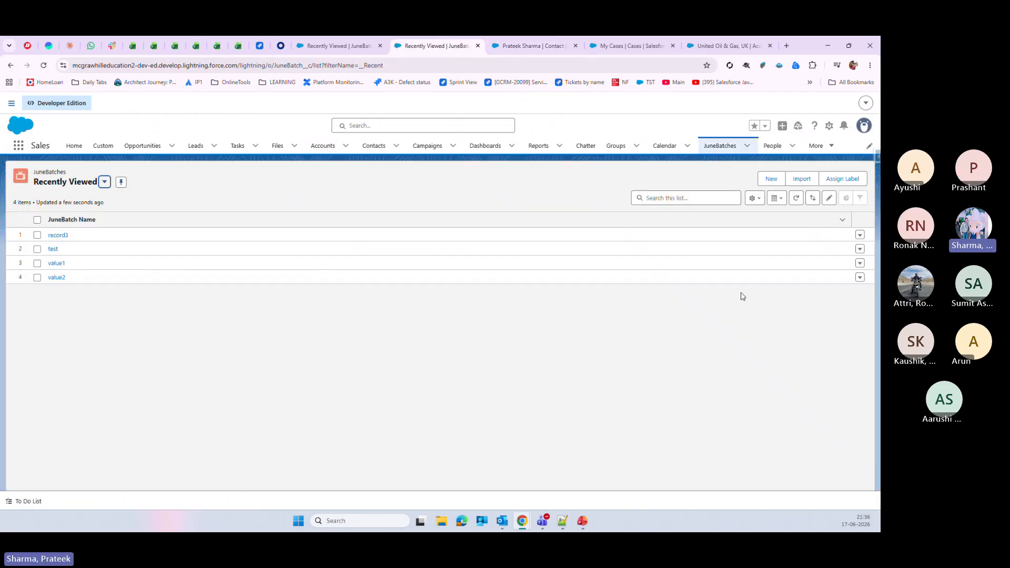
left_click(770, 180)
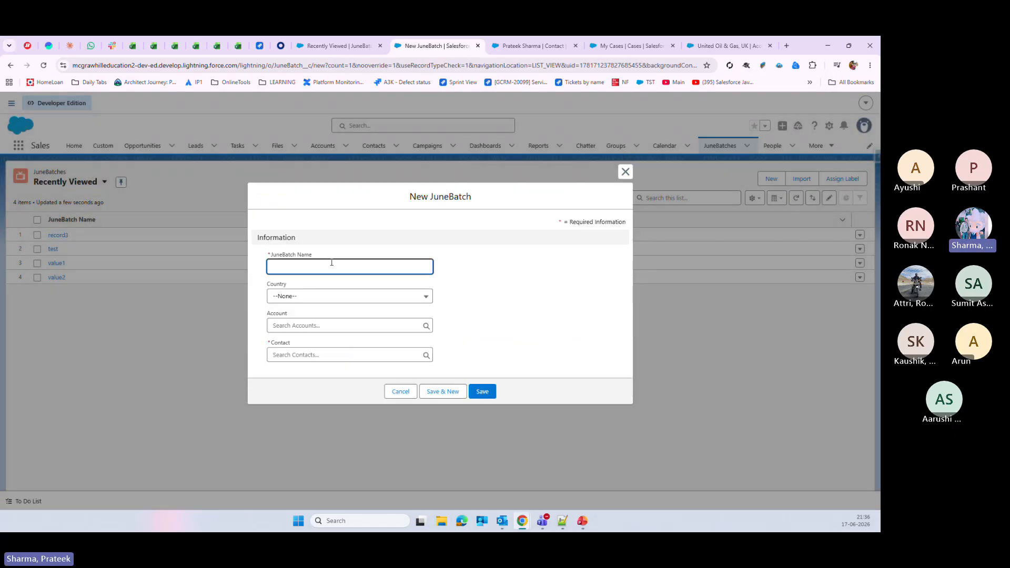
type("testP")
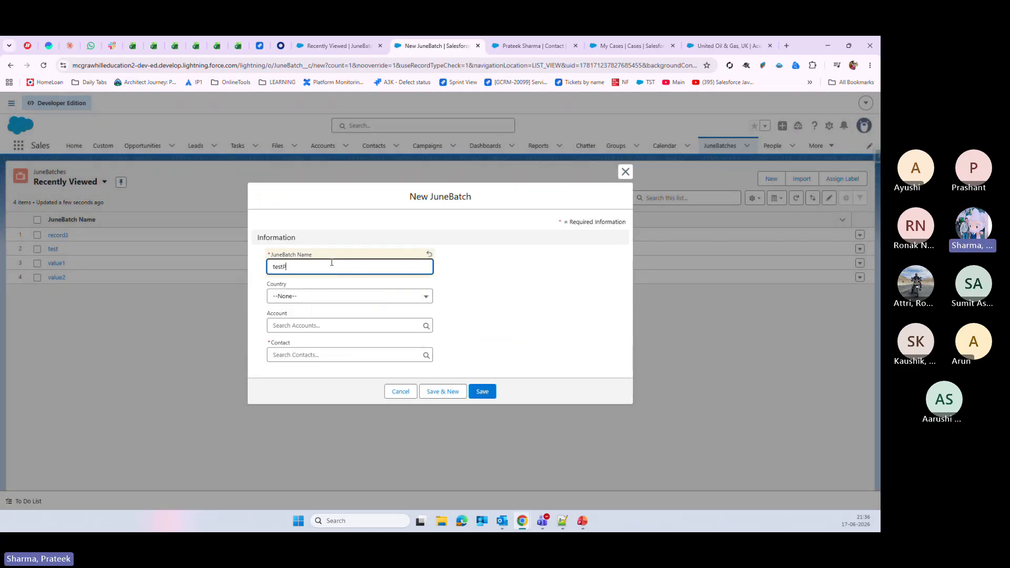
type("rateek")
left_click(288, 360)
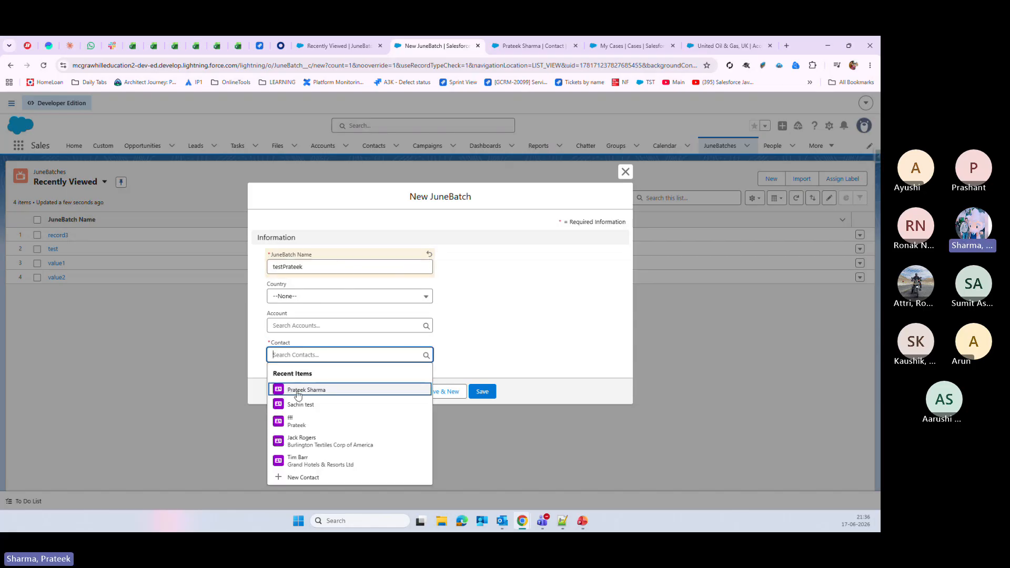
left_click(302, 392)
left_click(482, 392)
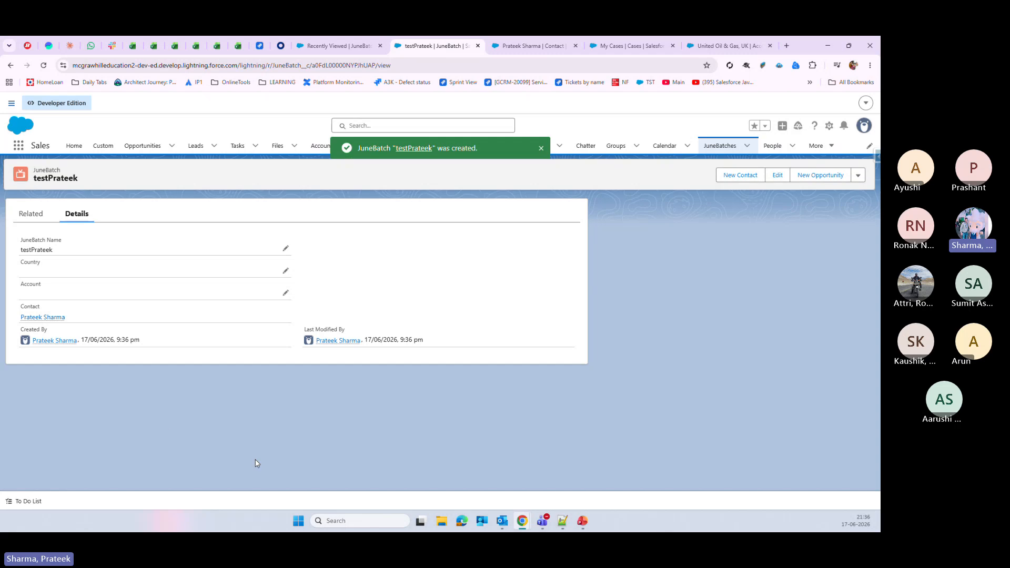
- Close the recently viewed JuneBatches, My Cases and United Oil & Gas browser tabs
left_click(380, 45)
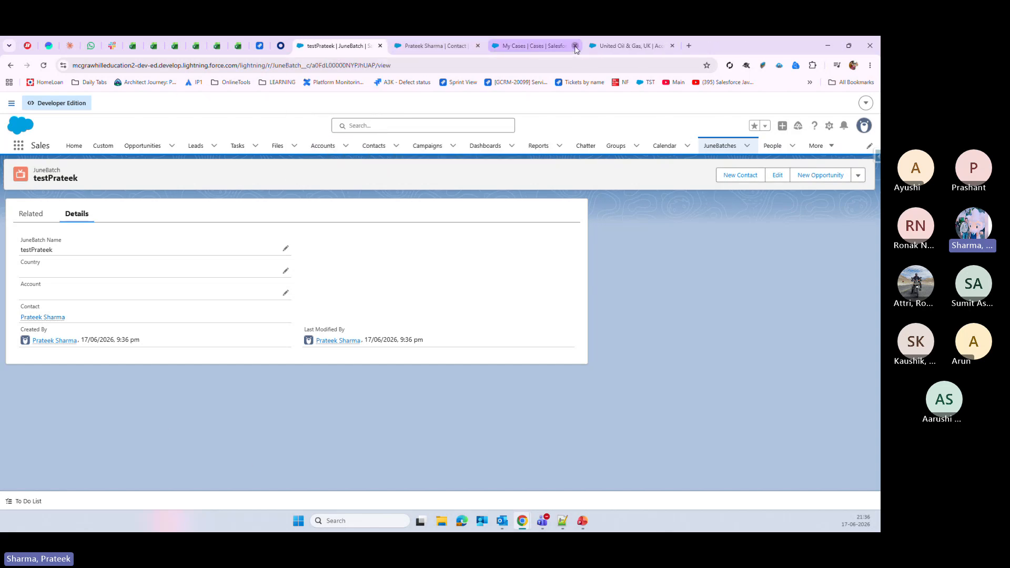
left_click(575, 46)
left_click(575, 46)
- Delete the new contact, then return to the new JuneBatch record's tab
left_click(490, 42)
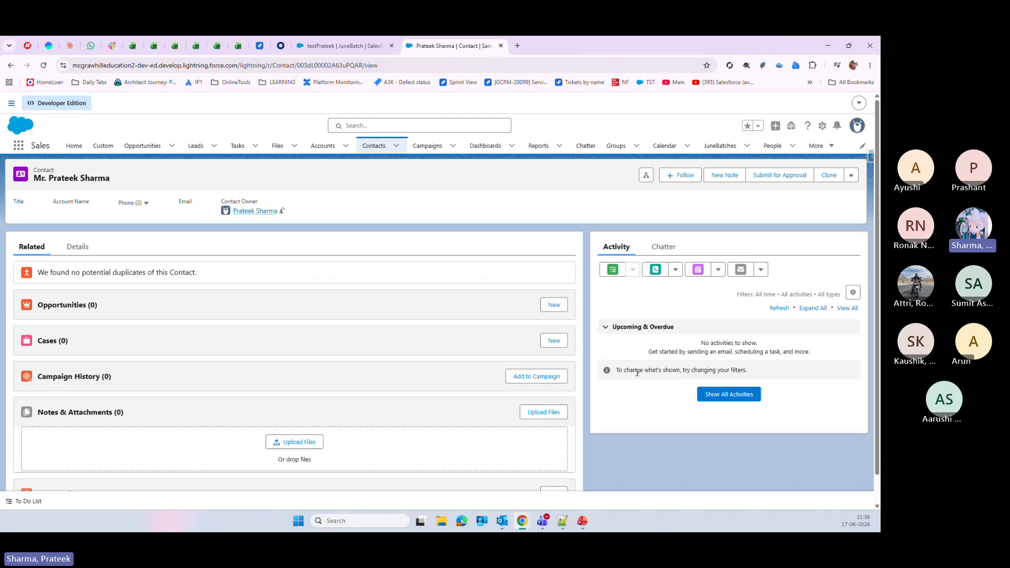
left_click(851, 176)
left_click(823, 209)
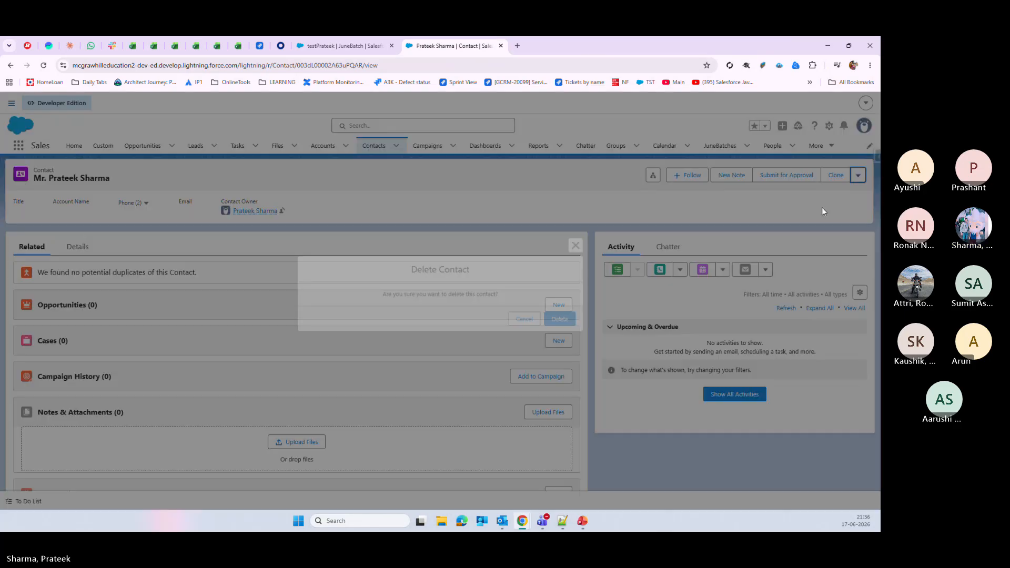
left_click(564, 319)
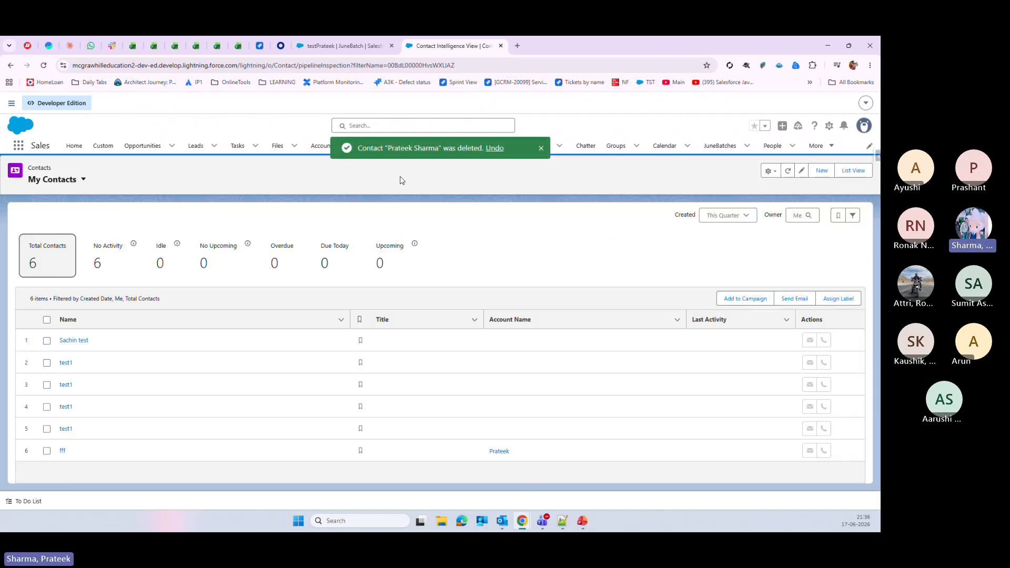
left_click(345, 45)
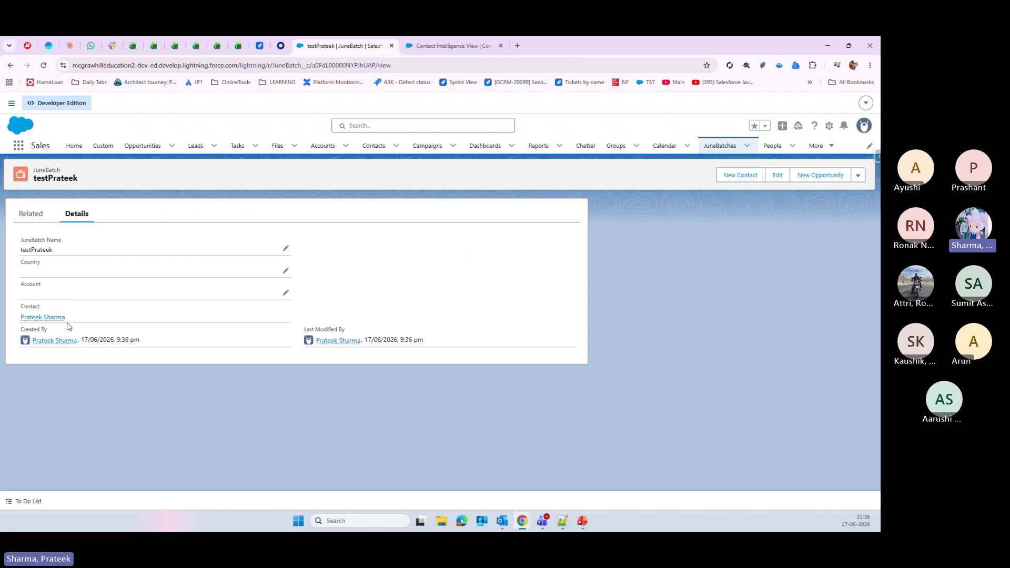
- Reload the new JuneBatch record, note the record-not-found error, and open the JuneBatches list
left_click(45, 66)
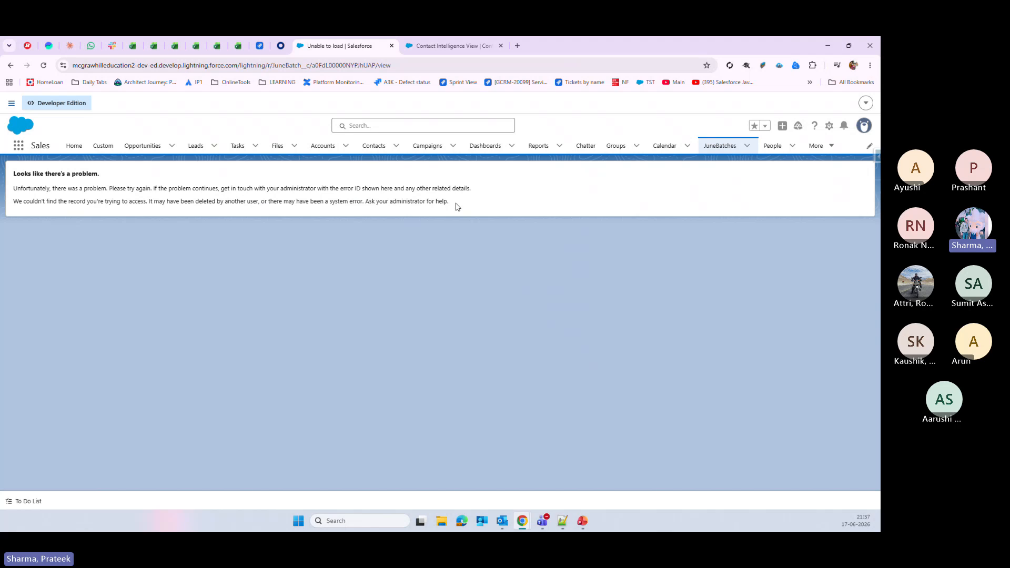
left_click_drag(457, 207, 166, 185)
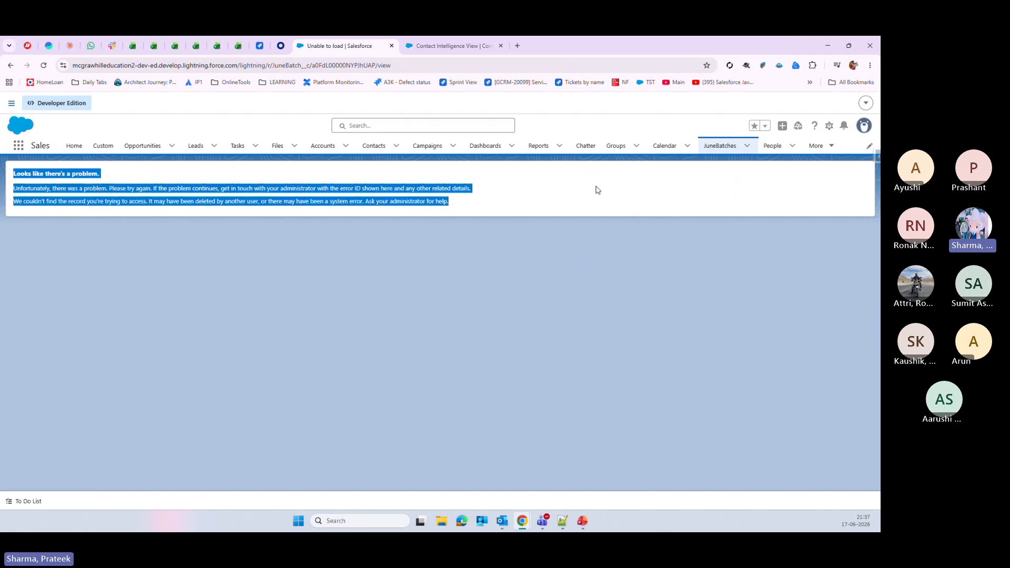
left_click(720, 147)
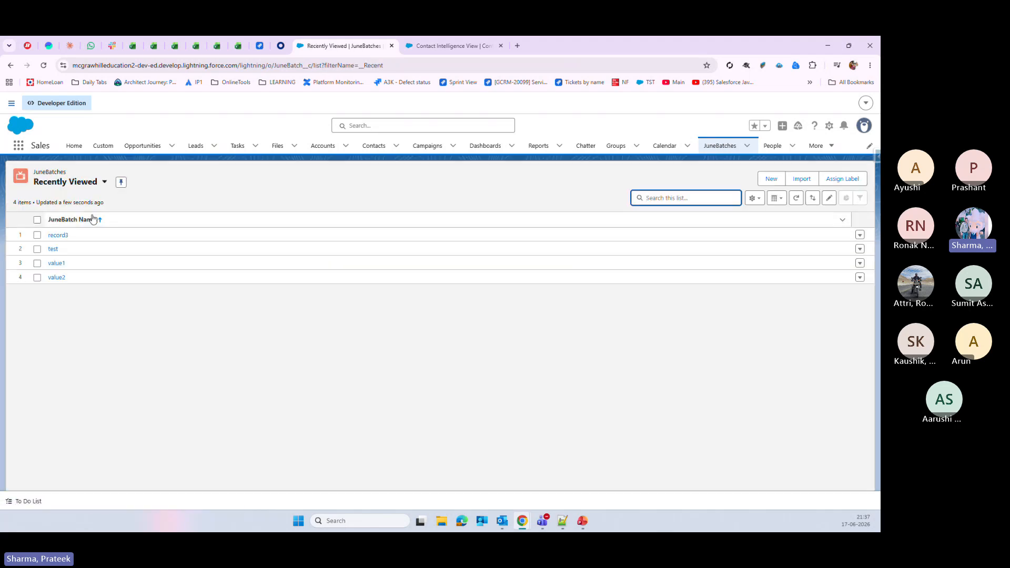
- Switch the JuneBatches list to the All view, then move over to Notepad++
left_click(105, 182)
left_click(83, 245)
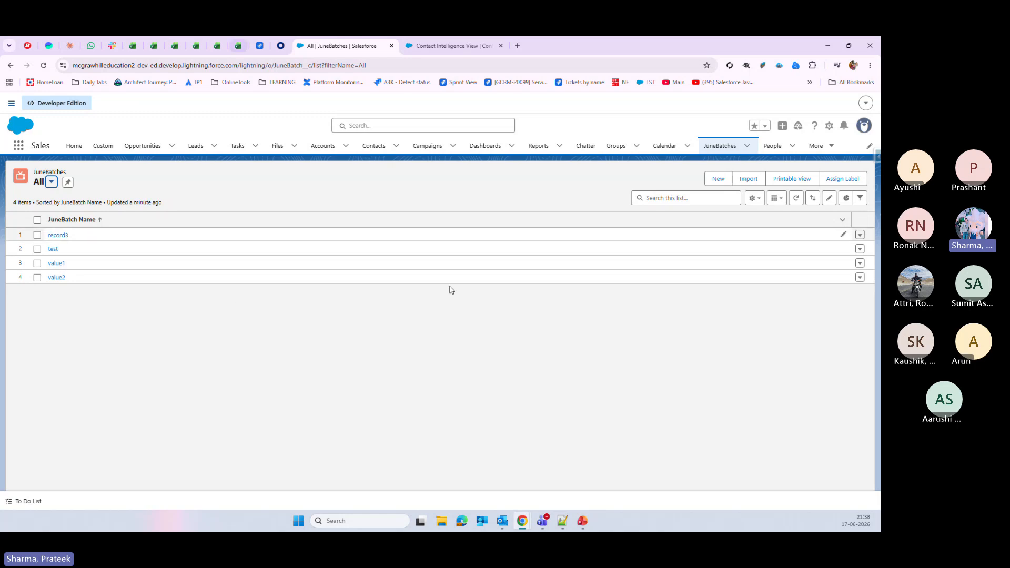
left_click(563, 522)
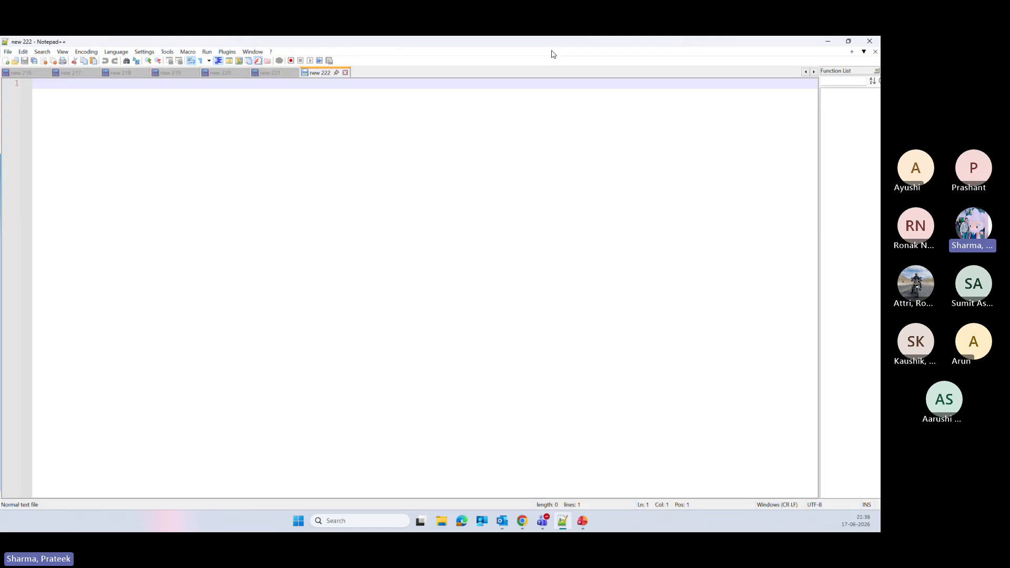
- Type 'Eng A,B,C' and 'Tech Java,Salesforce,.Net' on line 1
type("Eng             ")
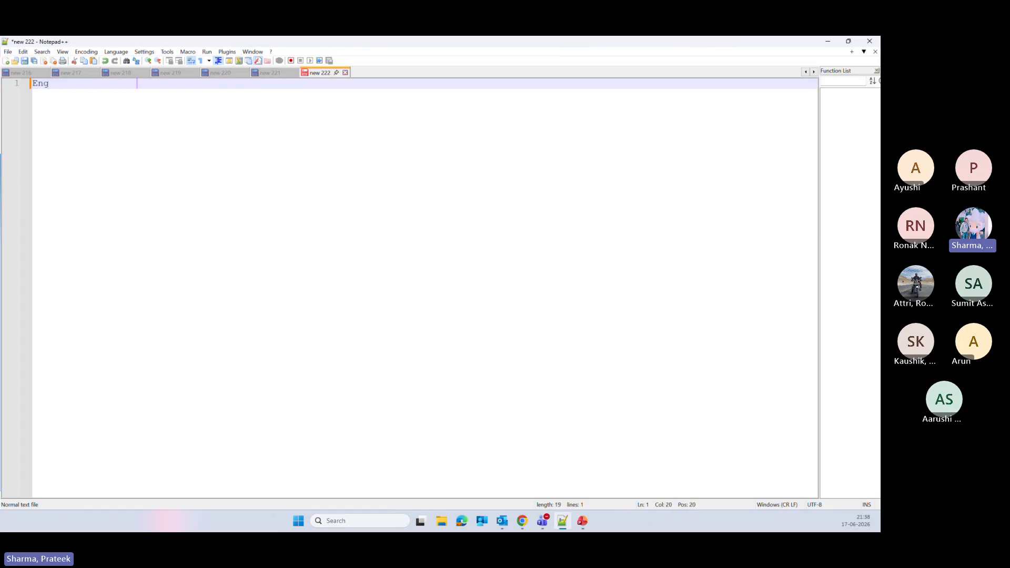
type("   Tech")
left_click(61, 83)
type("A,B<c")
key("BackSpace")
key("BackSpace")
type(",")
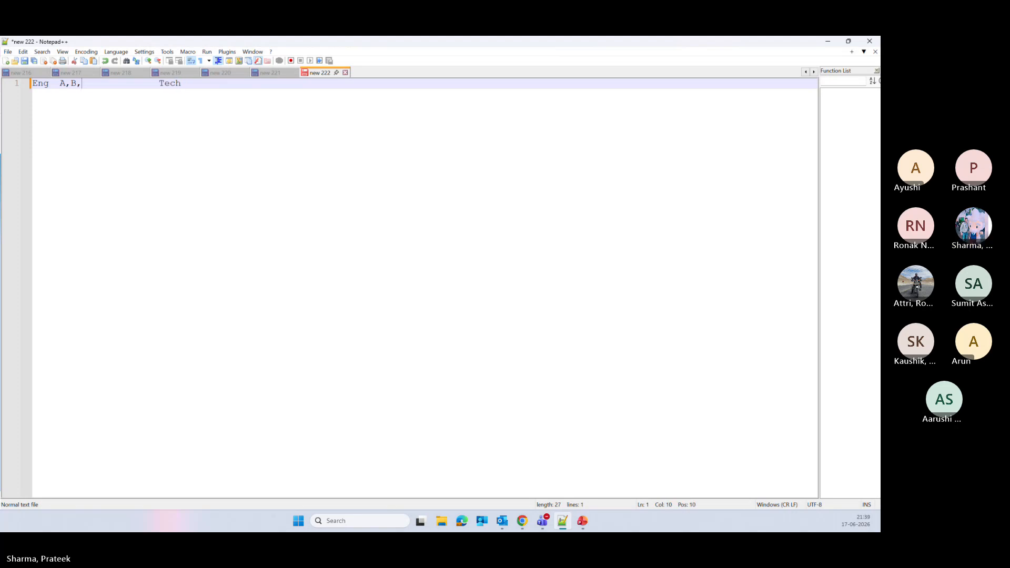
type("C")
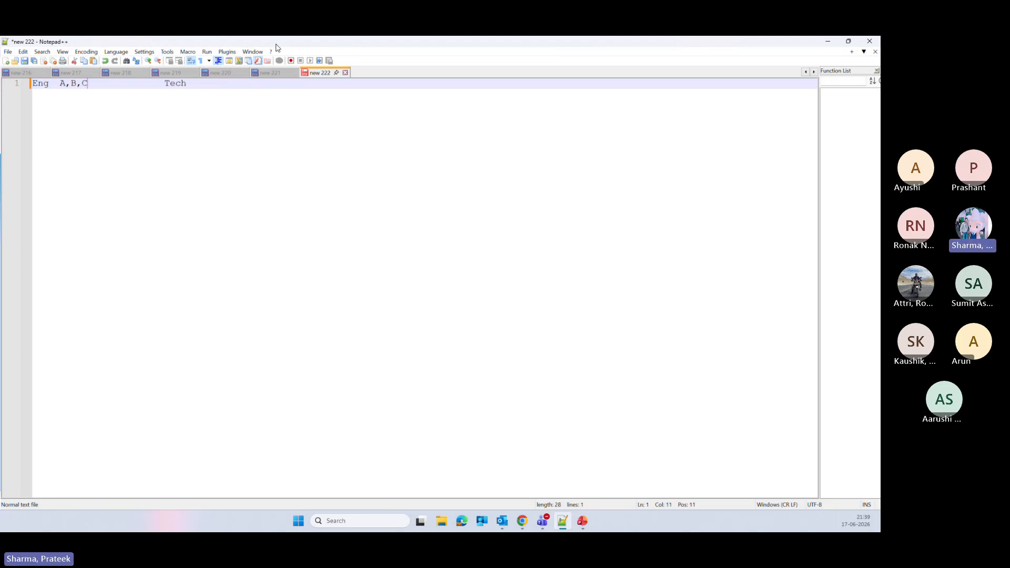
left_click(224, 83)
type("Java,")
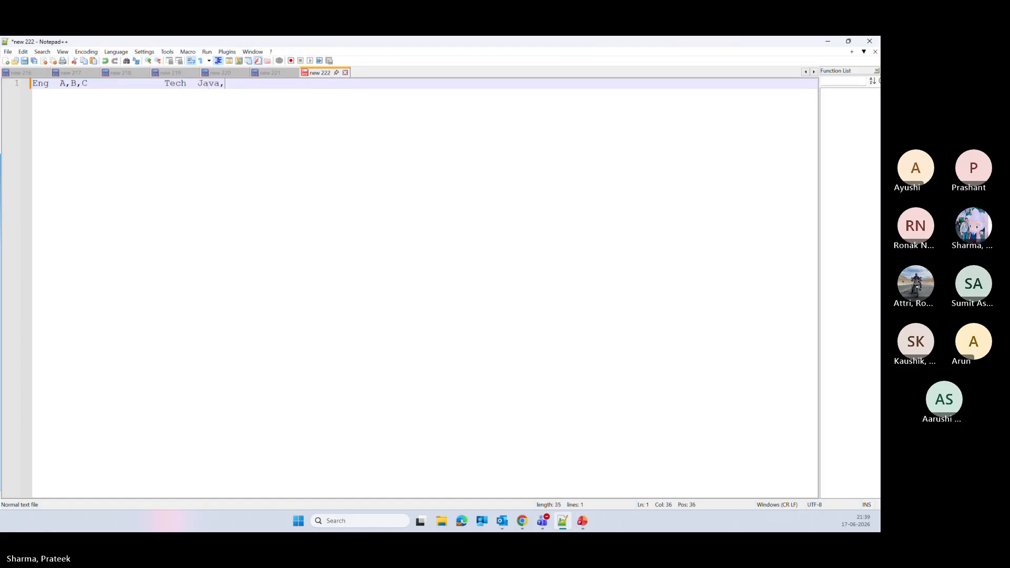
type("Salesforce")
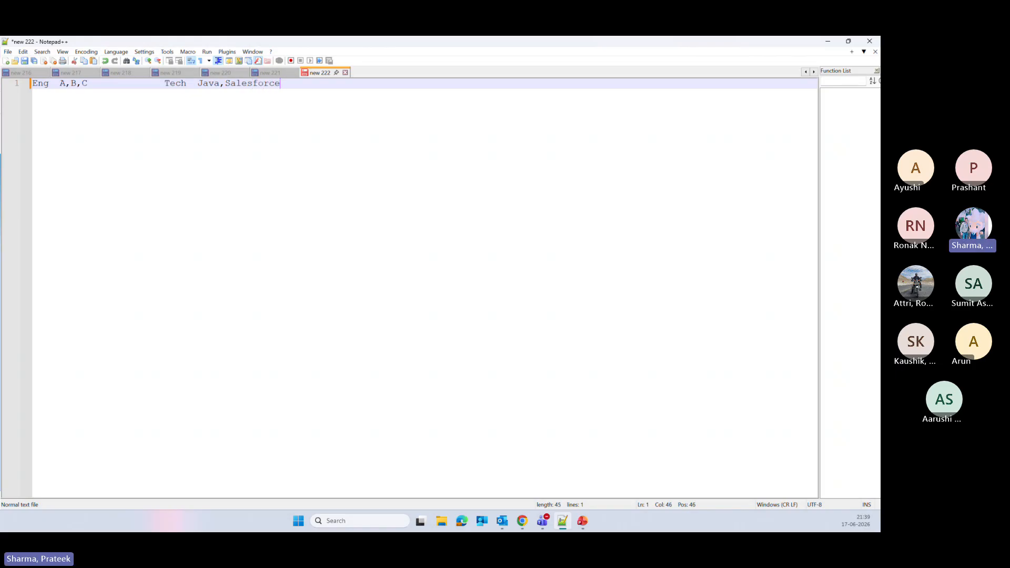
type(",.Net")
- Select the line 1 entries one by one: Java,Salesforce,.Net, Tech, A,B,C and Eng
double_click(214, 102)
double_click(177, 87)
left_click_drag(59, 86, 104, 86)
left_click(50, 86)
double_click(50, 85)
key("End")
left_click_drag(198, 82, 309, 81)
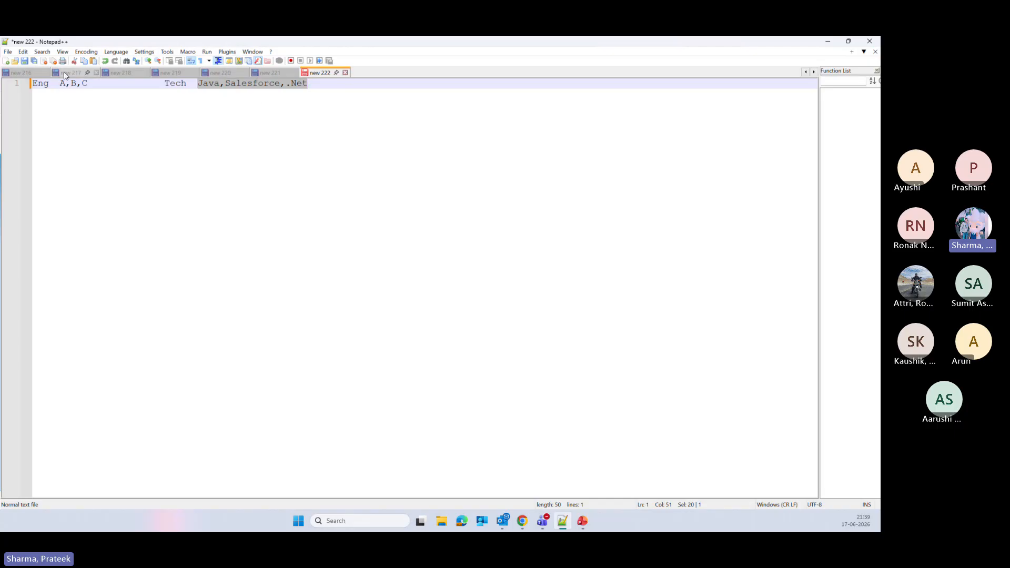
- Insert '---' after 'A,B,C' on line 1, separating Eng from Tech, and add four blank lines below
left_click(201, 84)
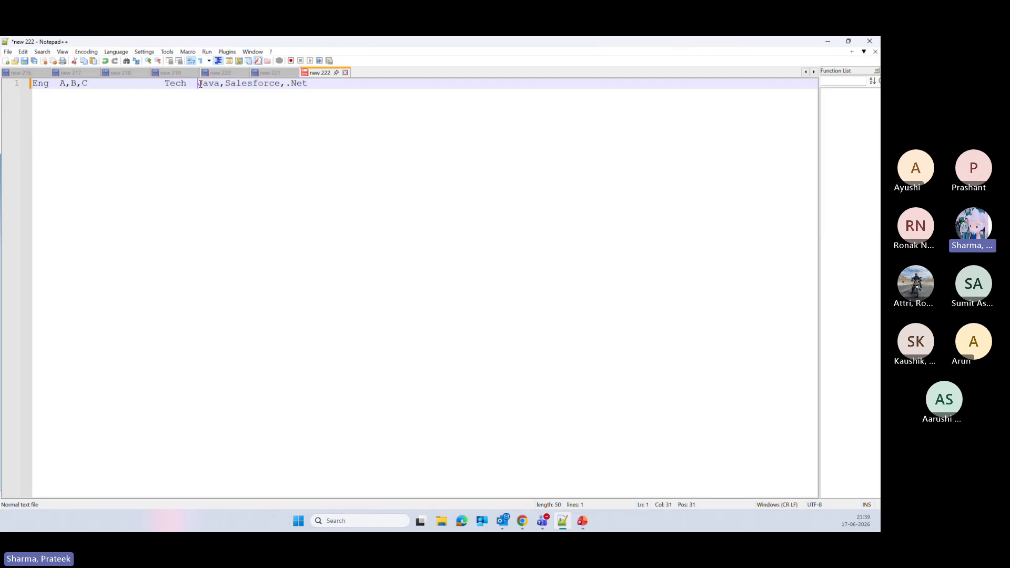
key("shift+End")
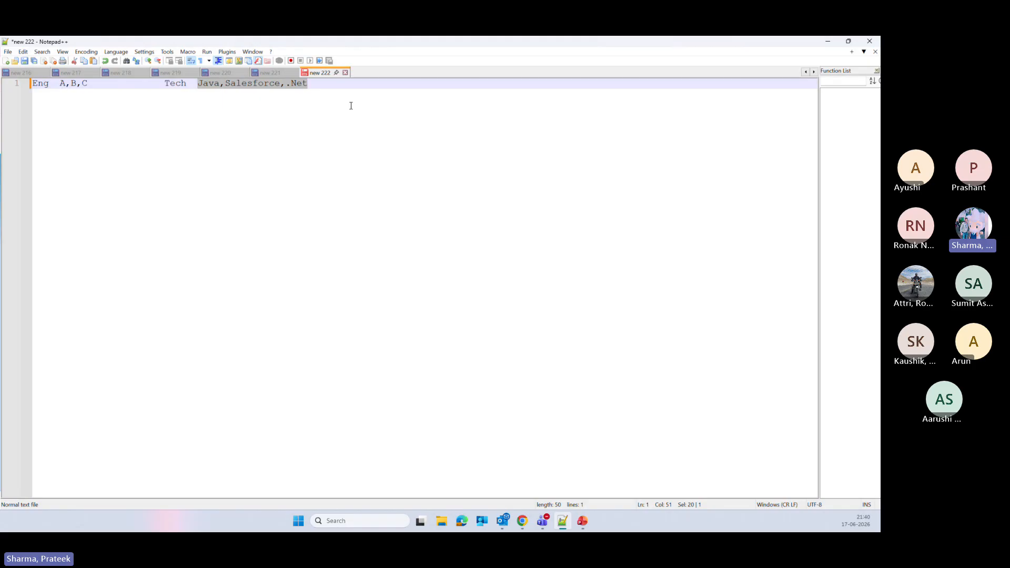
double_click(209, 85)
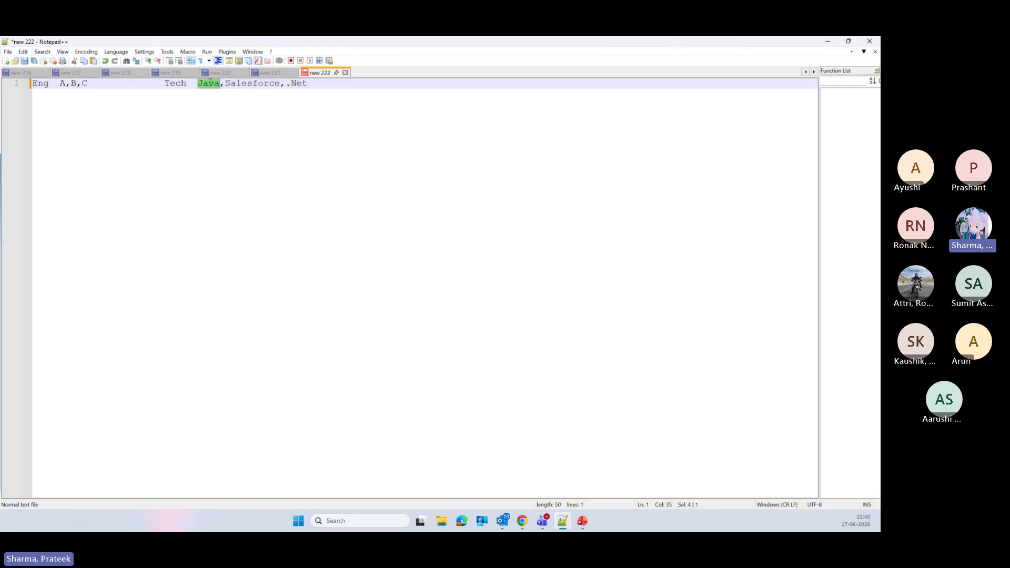
left_click_drag(83, 83, 61, 83)
left_click(129, 90)
type("---")
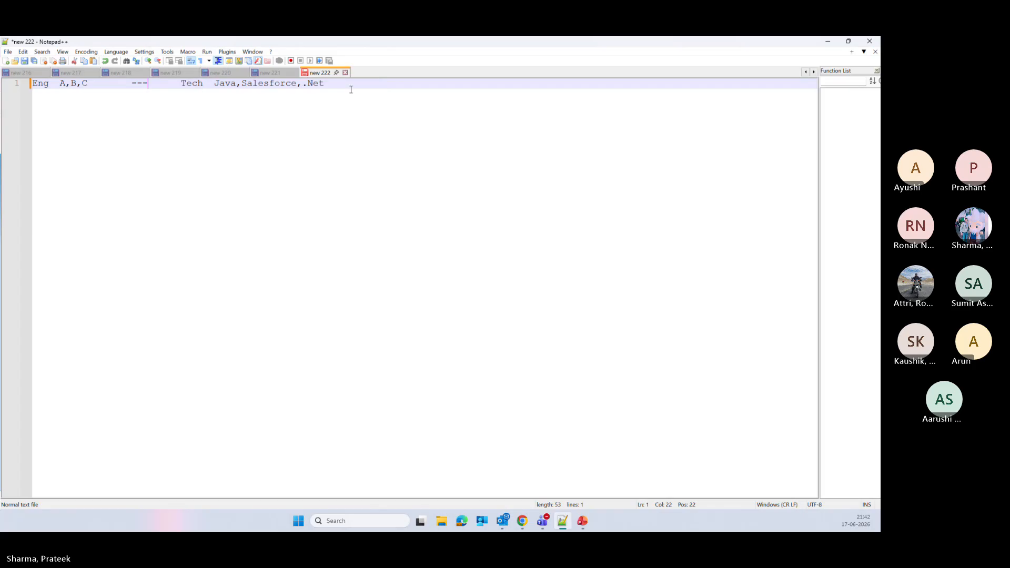
key("Return")
key("Return")
key("Return")
key("Return")
key("Return")
key("Return")
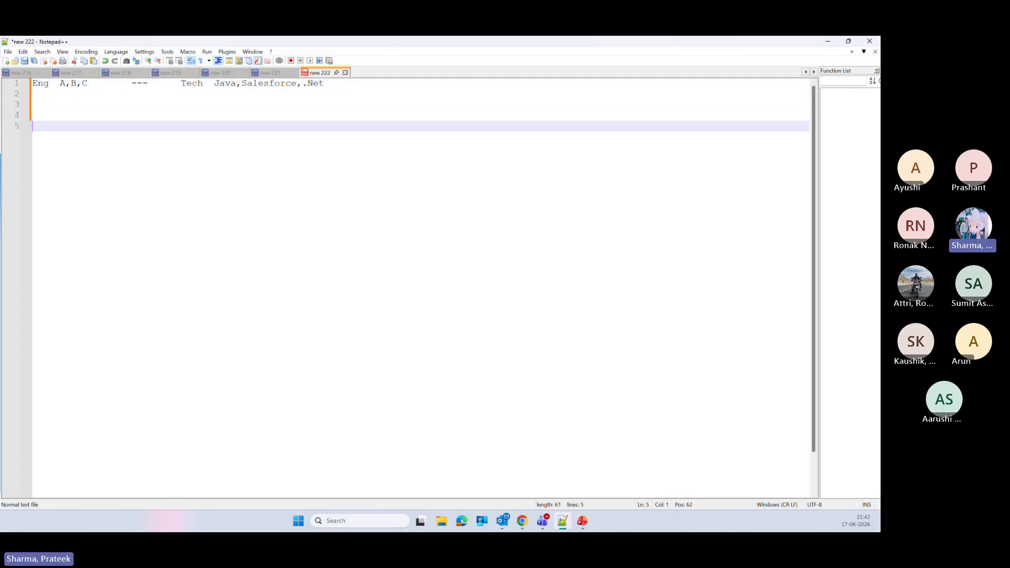
- Write 'EngTech 1. MasterDetail Relationship with Eng' on line 7 and '2. MasterDetail Relationship with Tech' below
type("Eng")
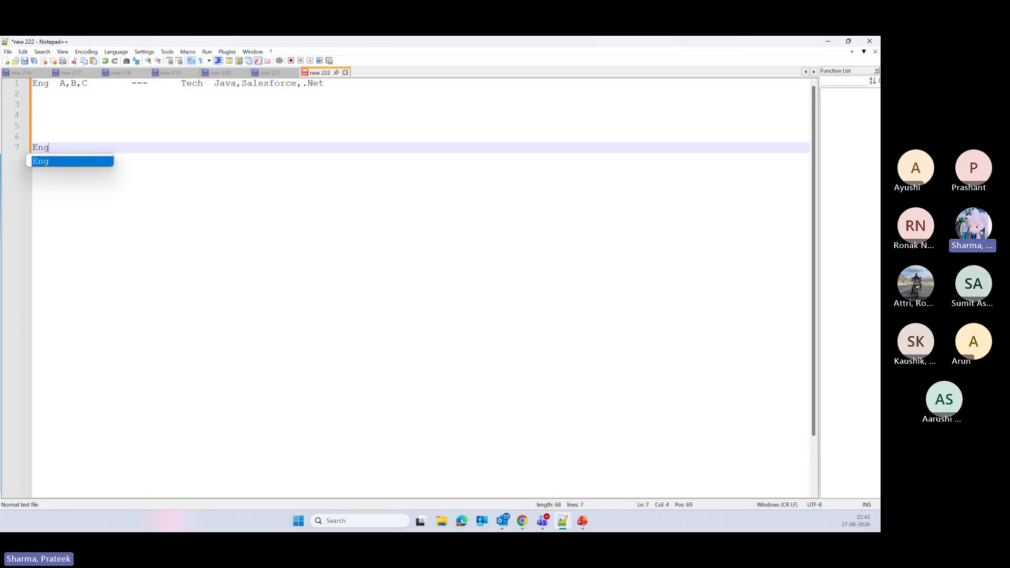
key("Escape")
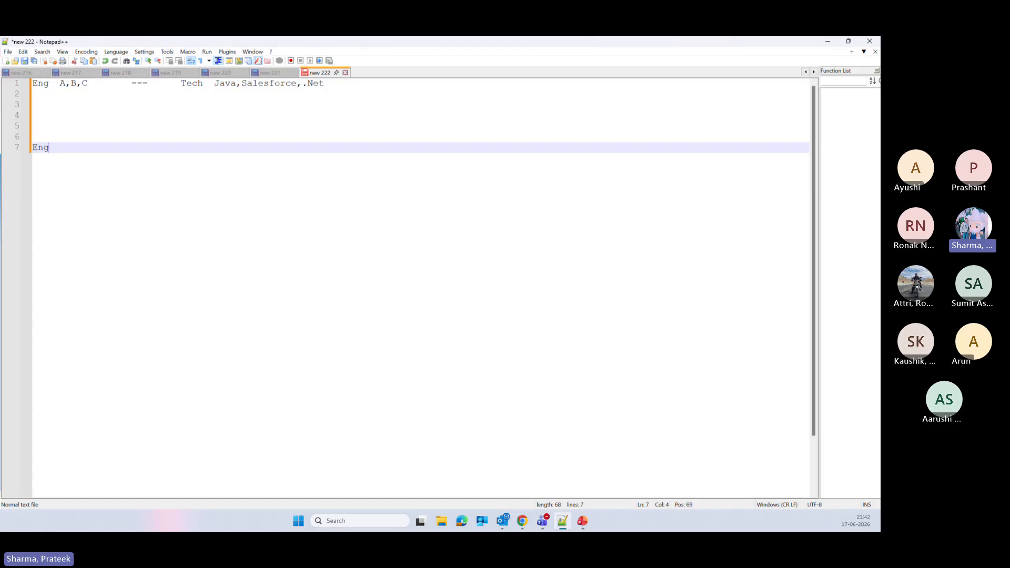
type("Tech     1. MasterDetail Relation")
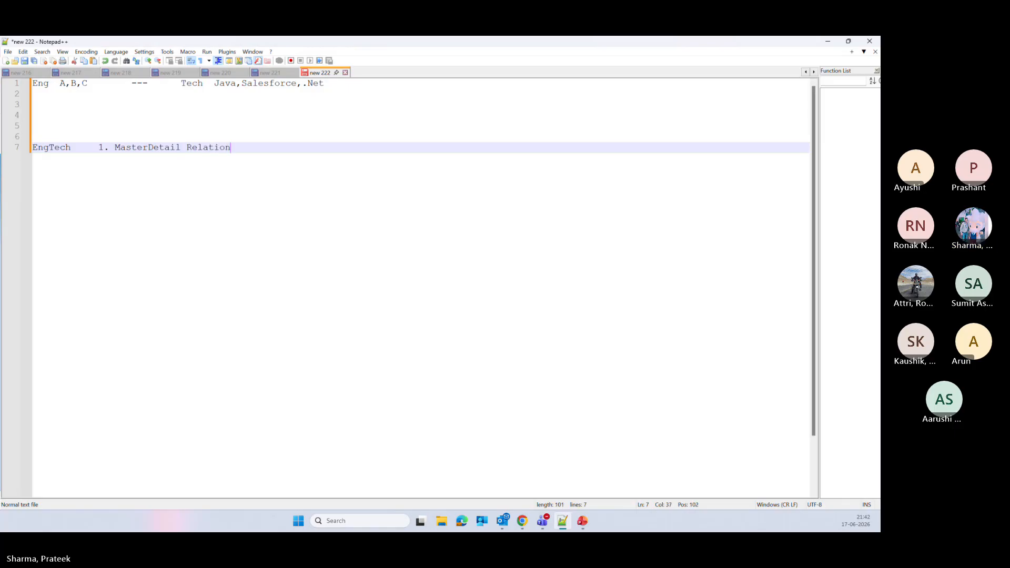
type("ship ")
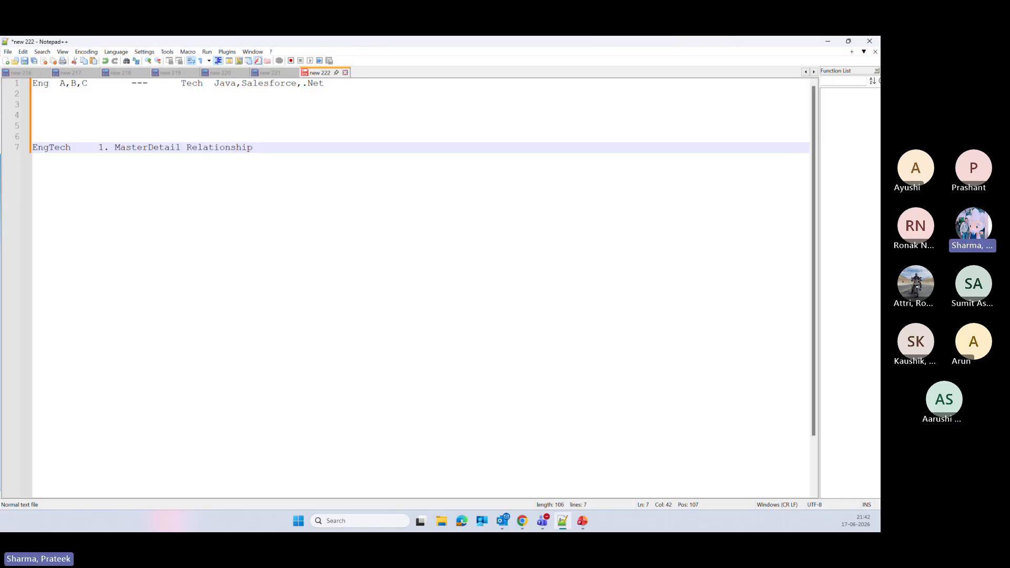
type("with Eng")
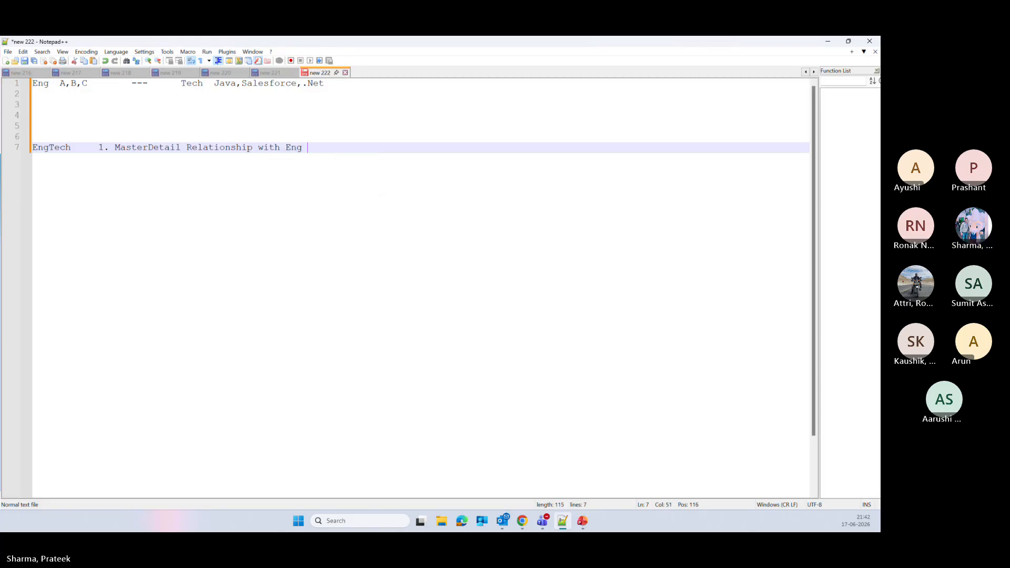
key("Return")
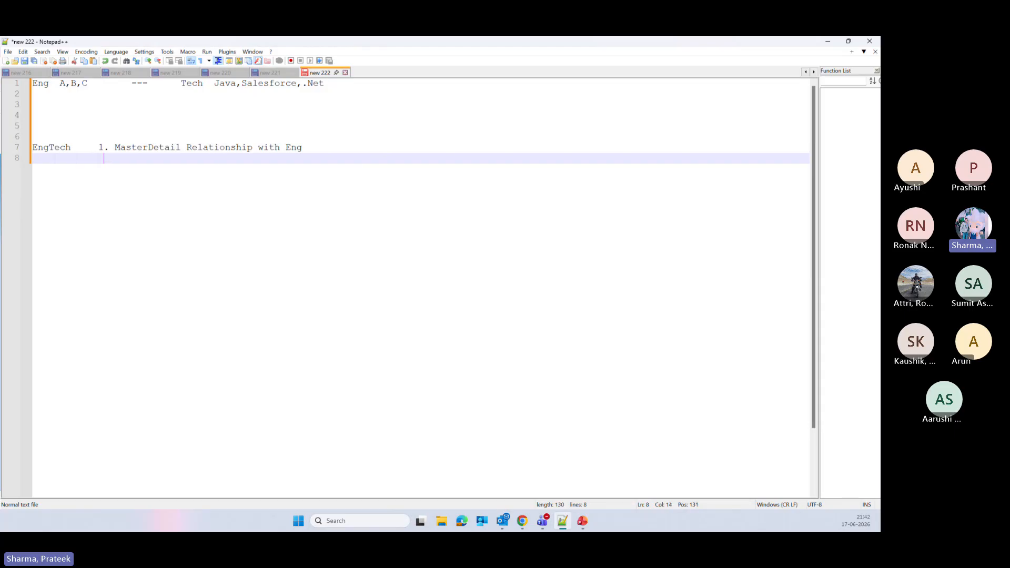
type("2. ")
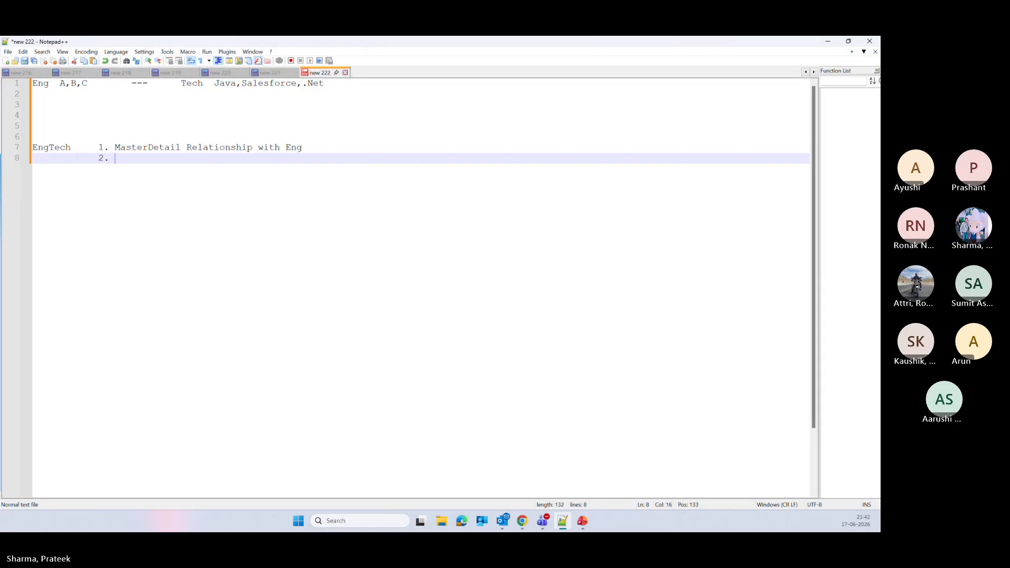
type("Master")
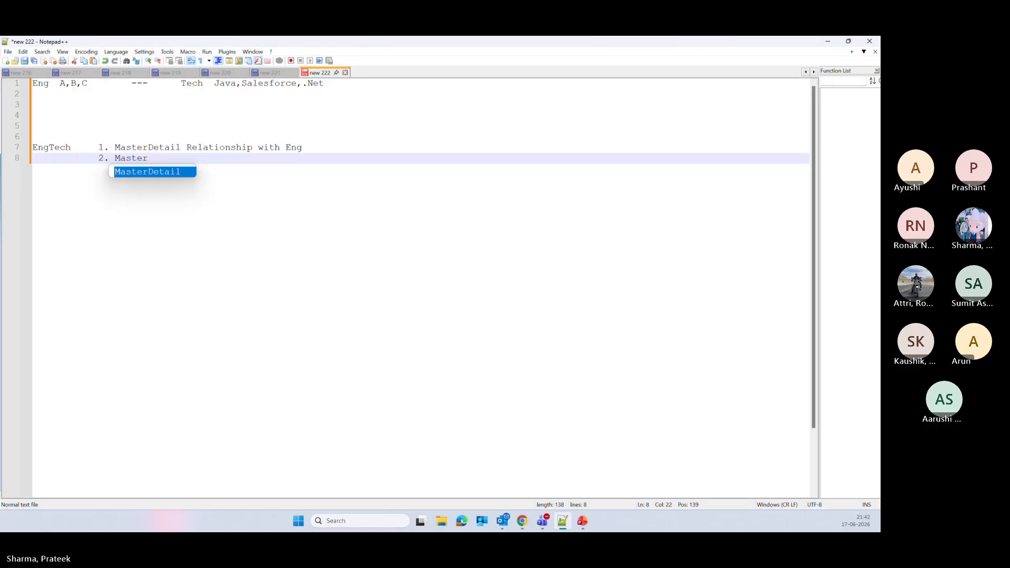
key("Return")
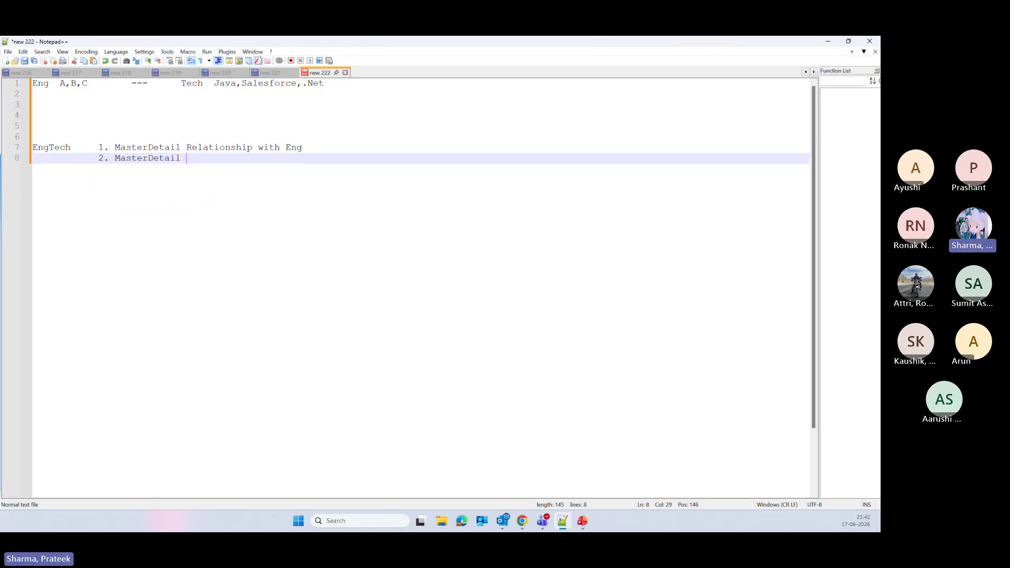
type("Re")
key("Return")
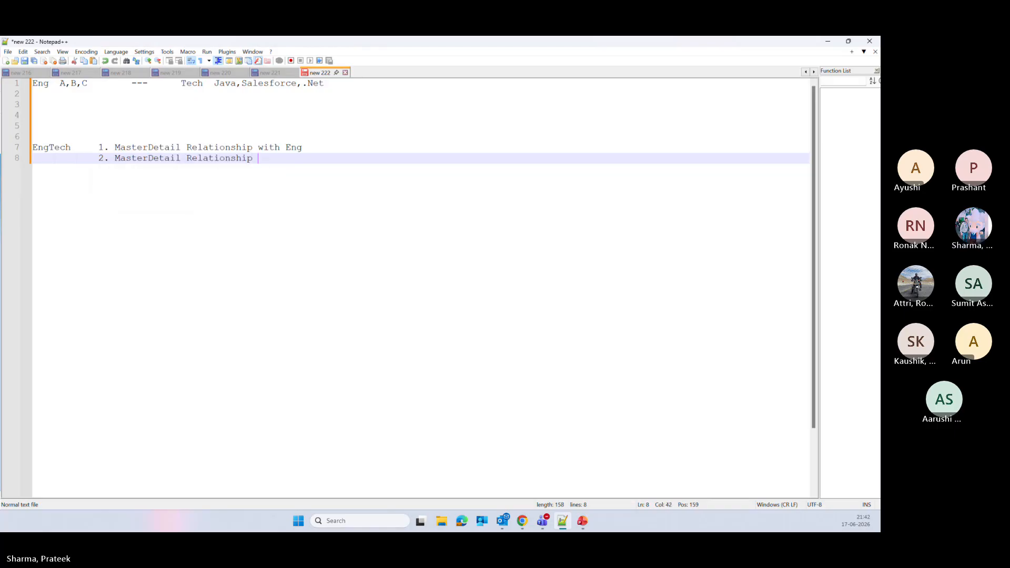
type("with Tec")
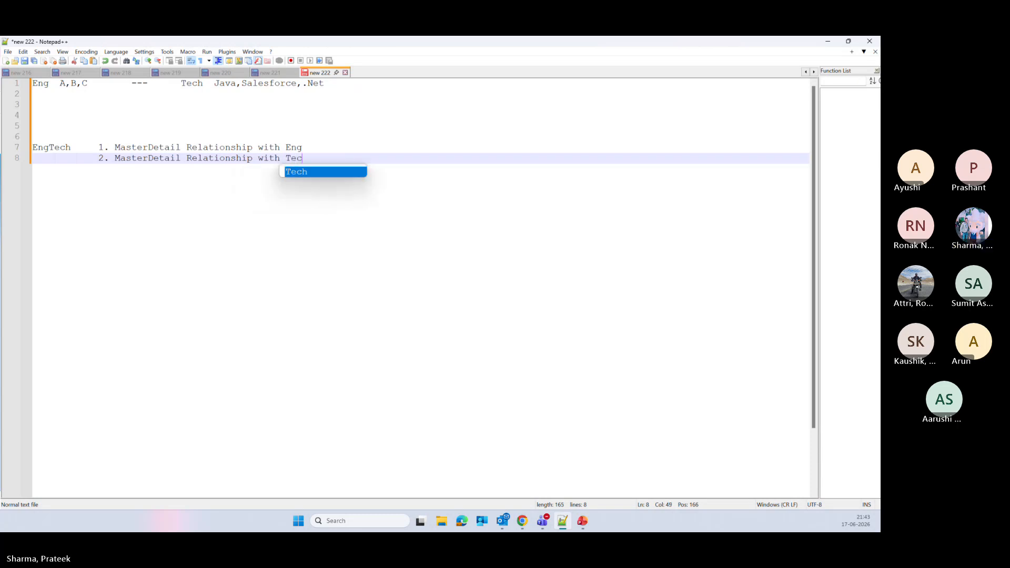
type("h")
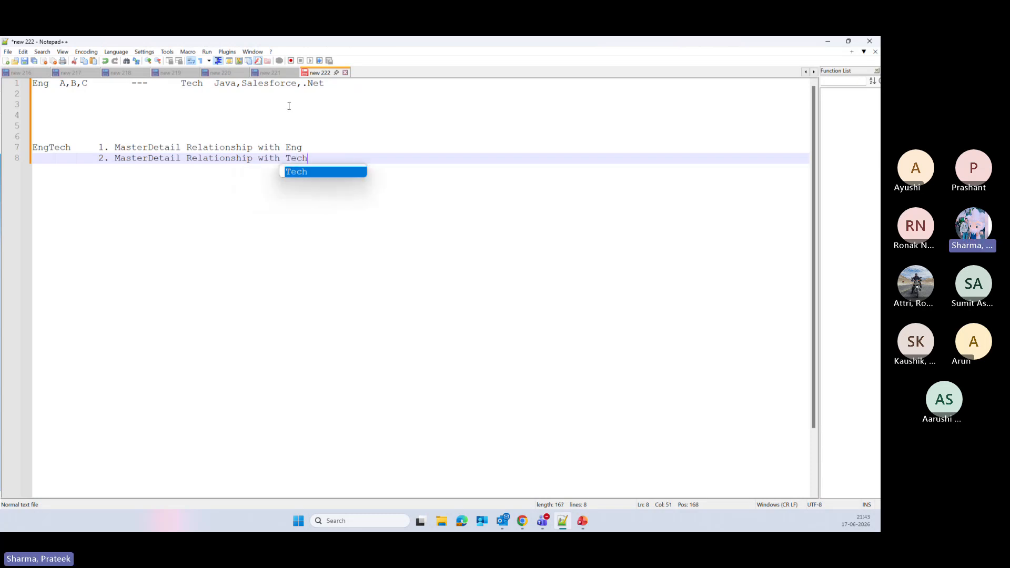
- Label EngTech on line 7 as '(Juction Object)'
left_click_drag(76, 149, 44, 148)
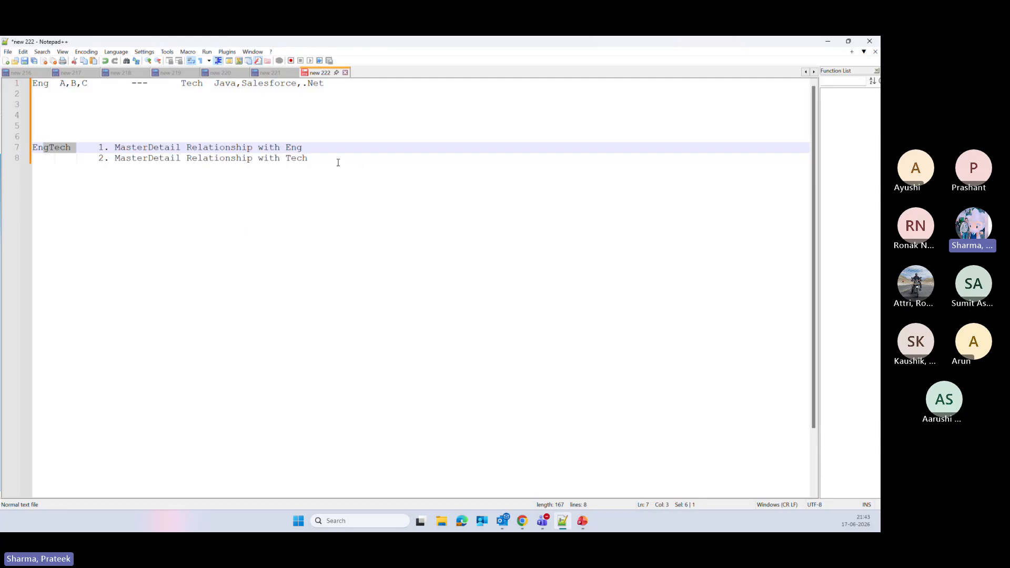
left_click_drag(317, 159, 53, 136)
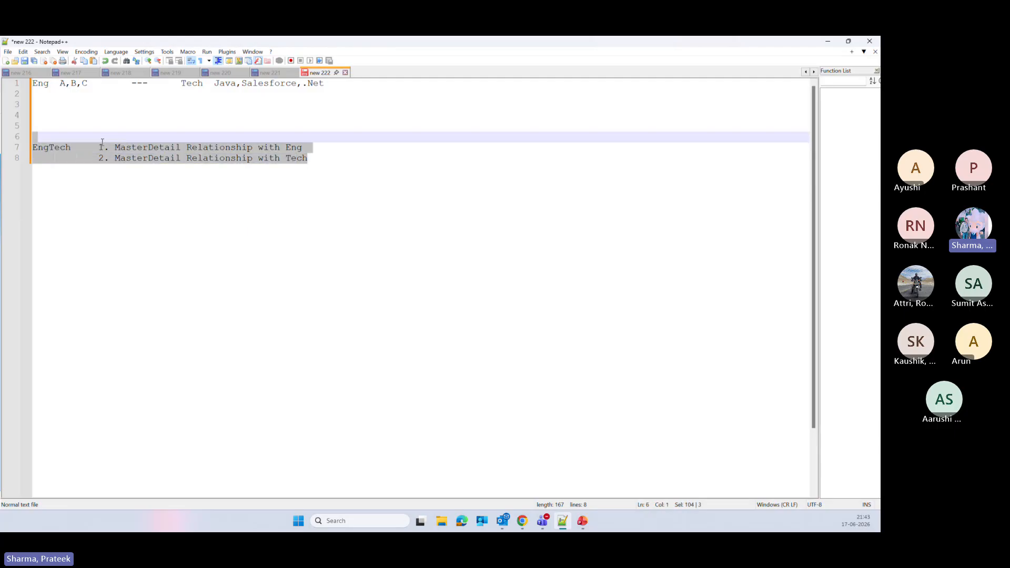
left_click(313, 236)
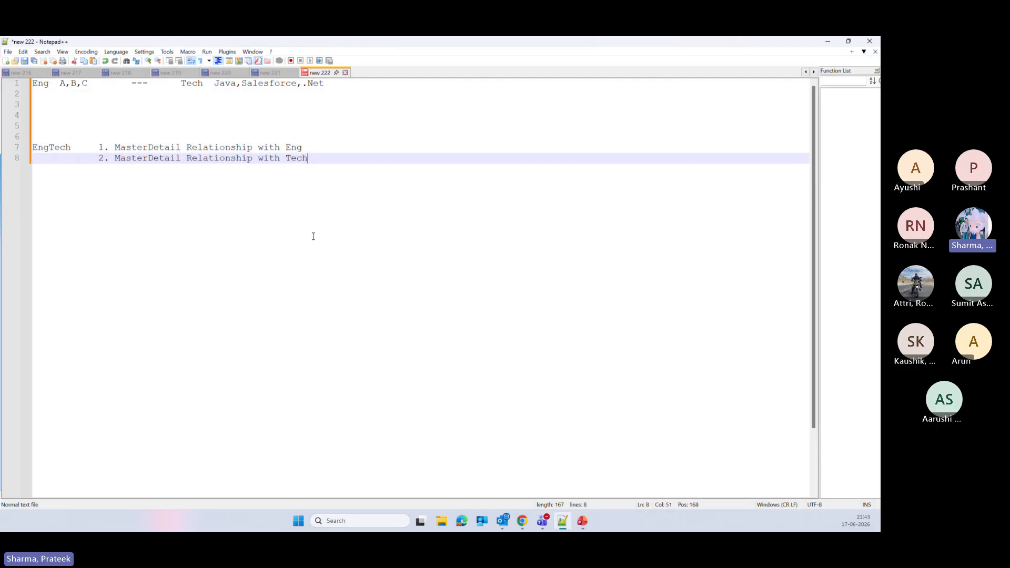
left_click(48, 85)
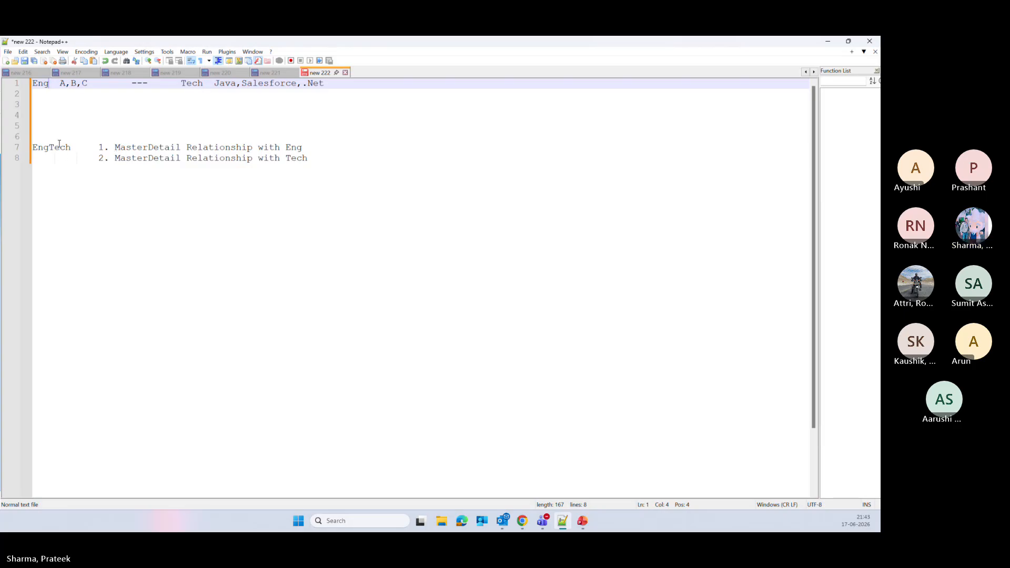
left_click(76, 148)
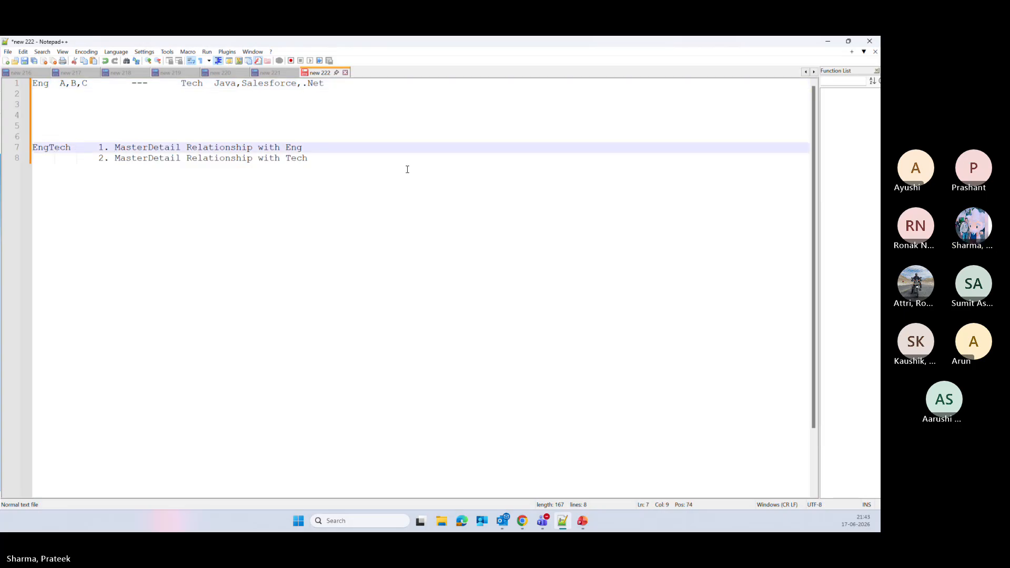
left_click_drag(71, 148, 32, 149)
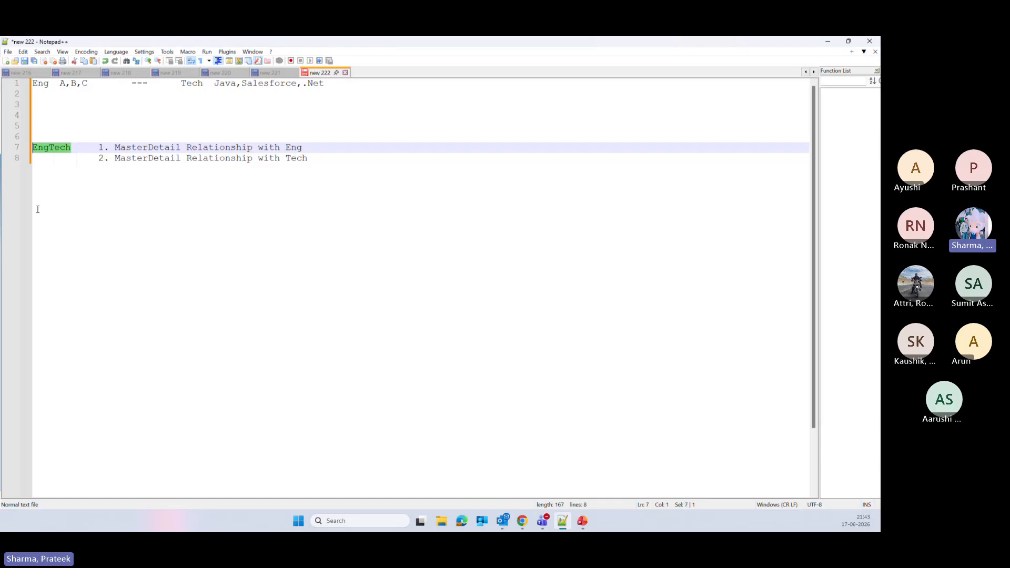
left_click(78, 150)
type("()")
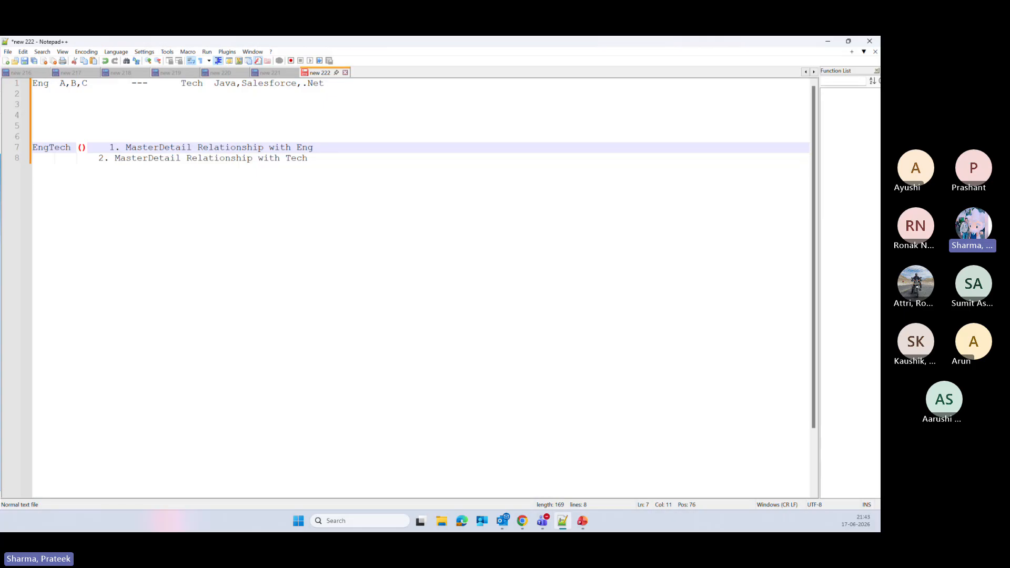
key("Left")
type("Juction")
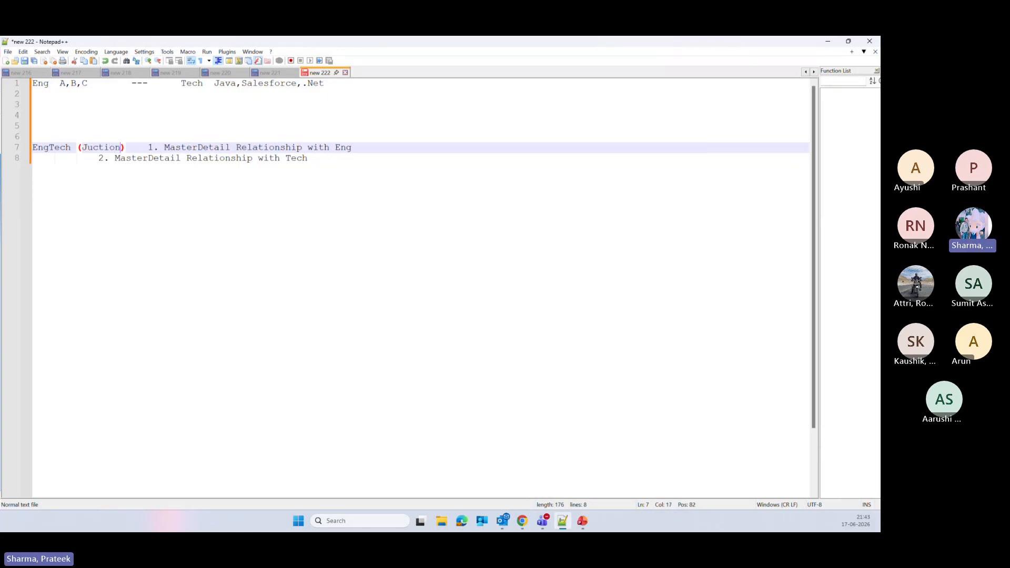
type(" Object")
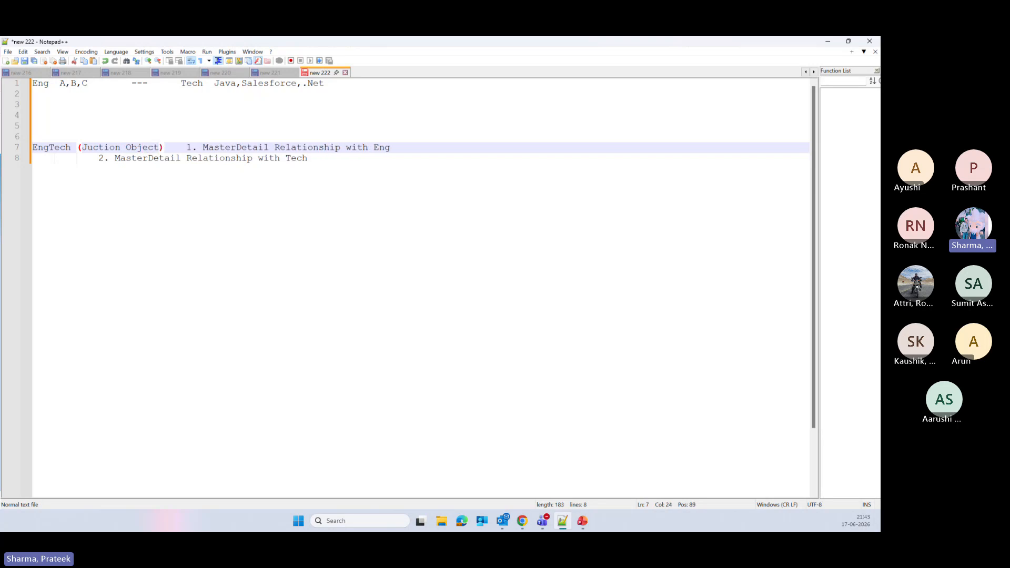
- Align point 2 under point 1 and add blank lines below the relationship notes
left_click(100, 158)
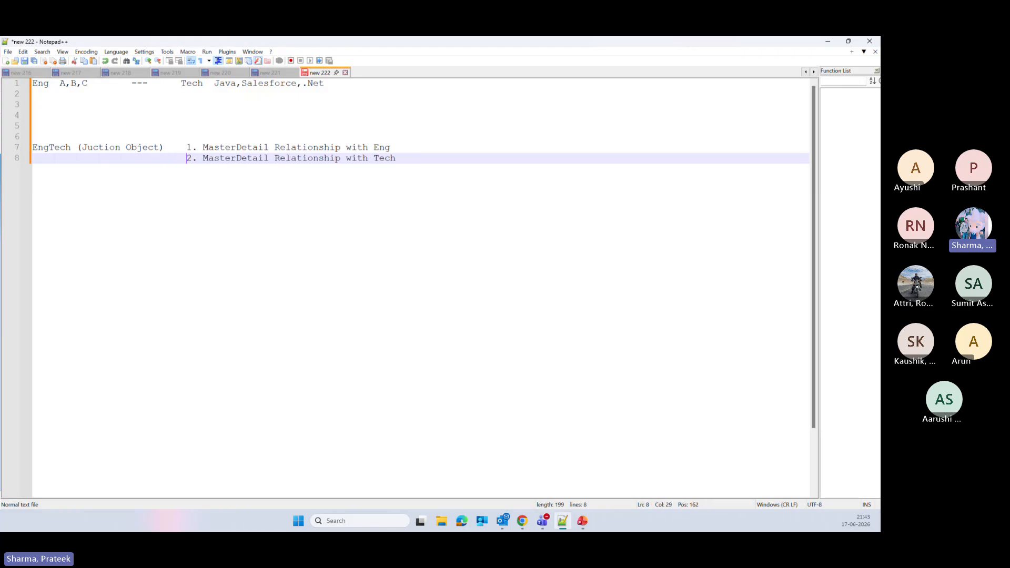
left_click(415, 161)
key("Return")
key("Return")
key("Return")
key("Return")
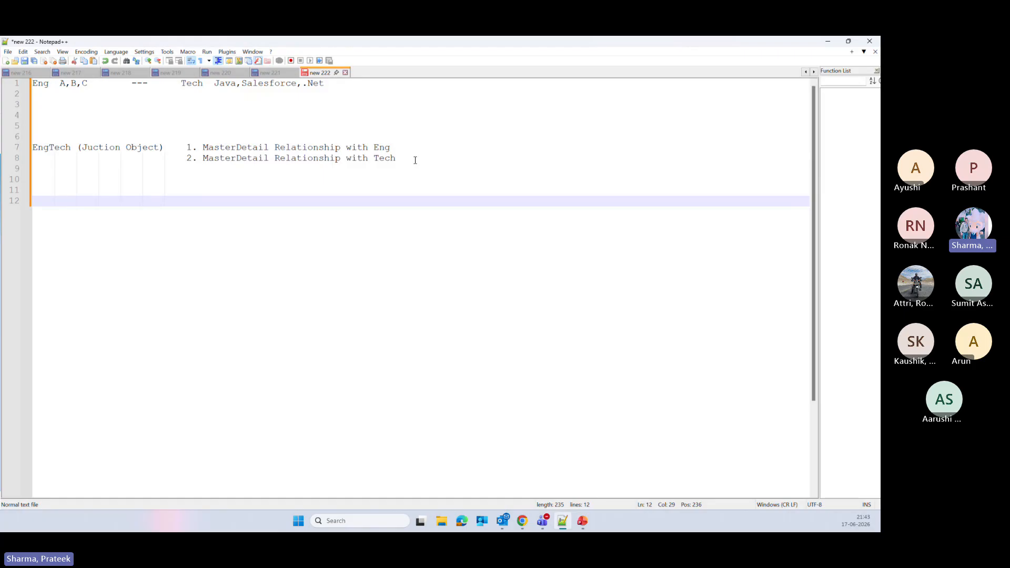
- Type a Name / Eng / Tech table with rows First A Java, Second A Salesforce, Third B Java
type("Name")
type("E")
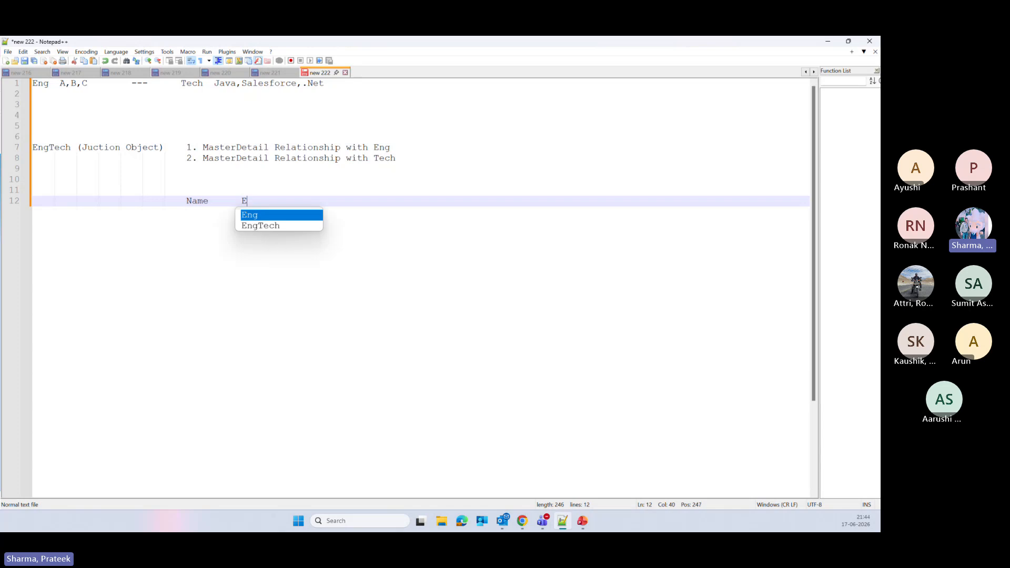
type("ng       ")
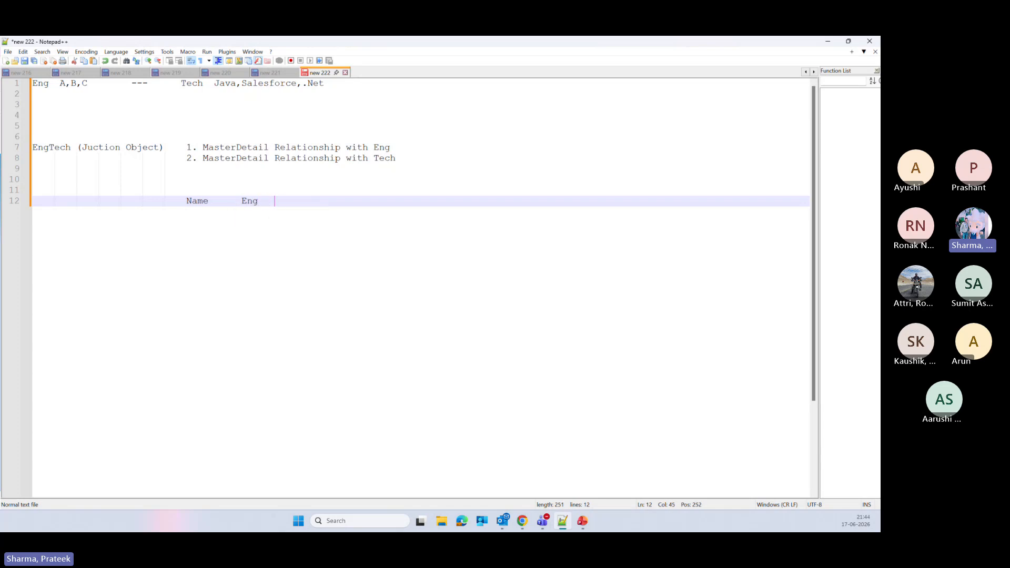
type("T")
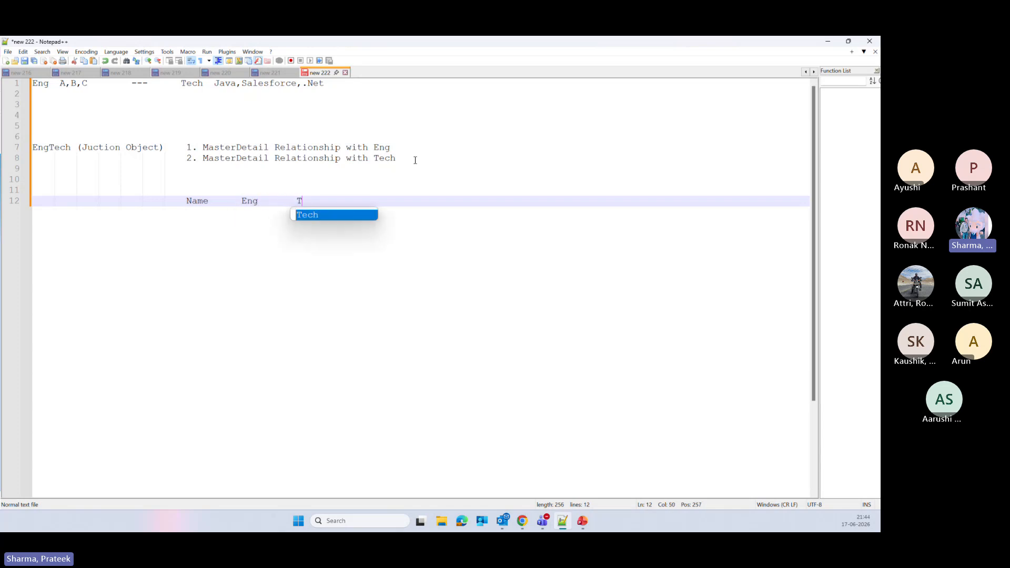
type("ech")
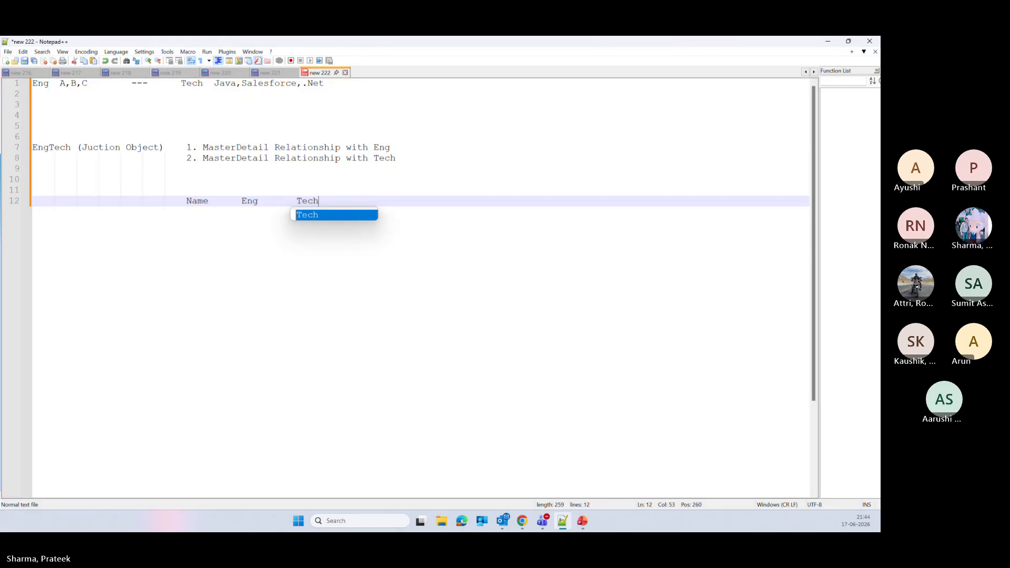
key("Return")
key("Return")
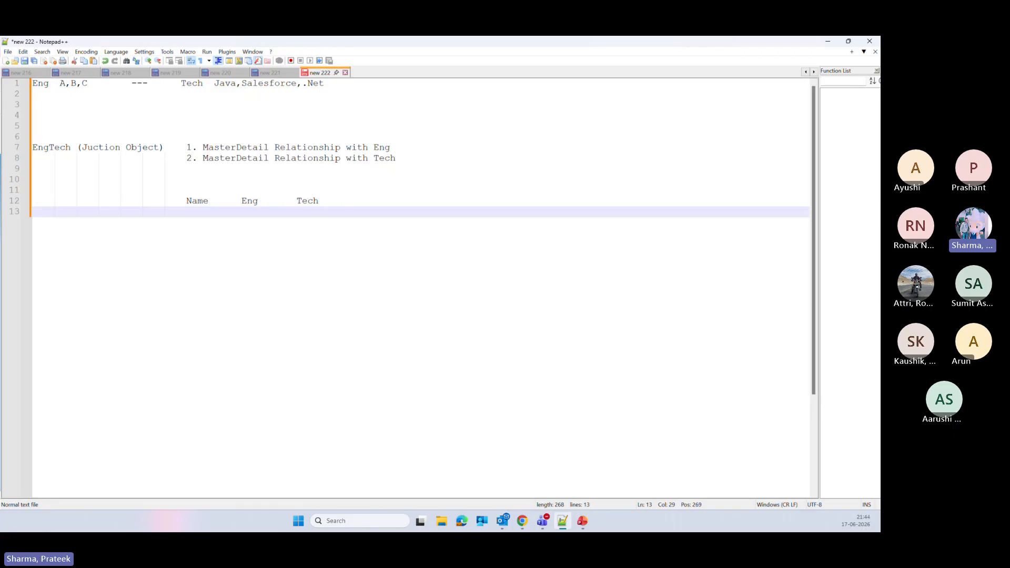
type("First       A         Java")
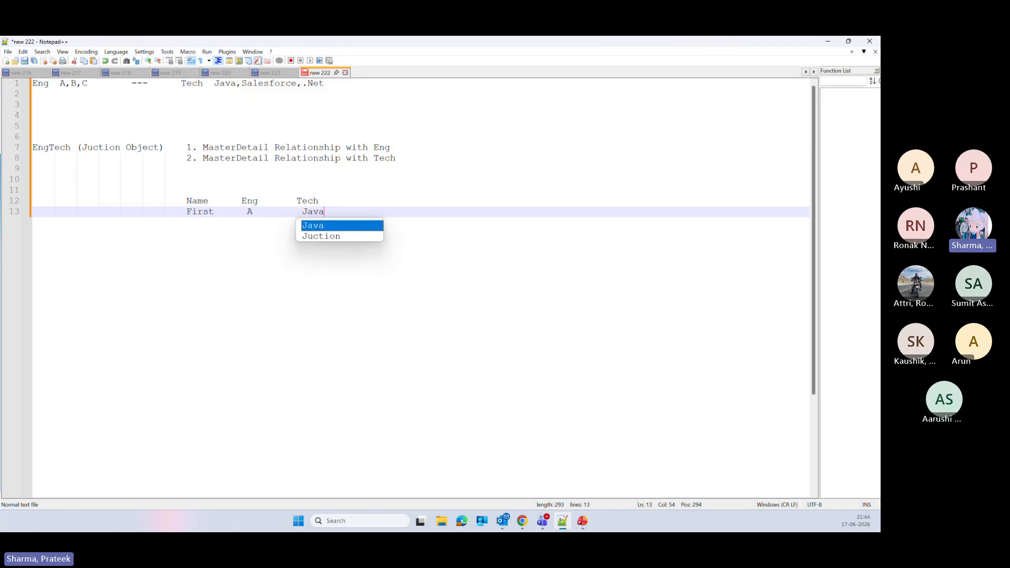
key("Escape")
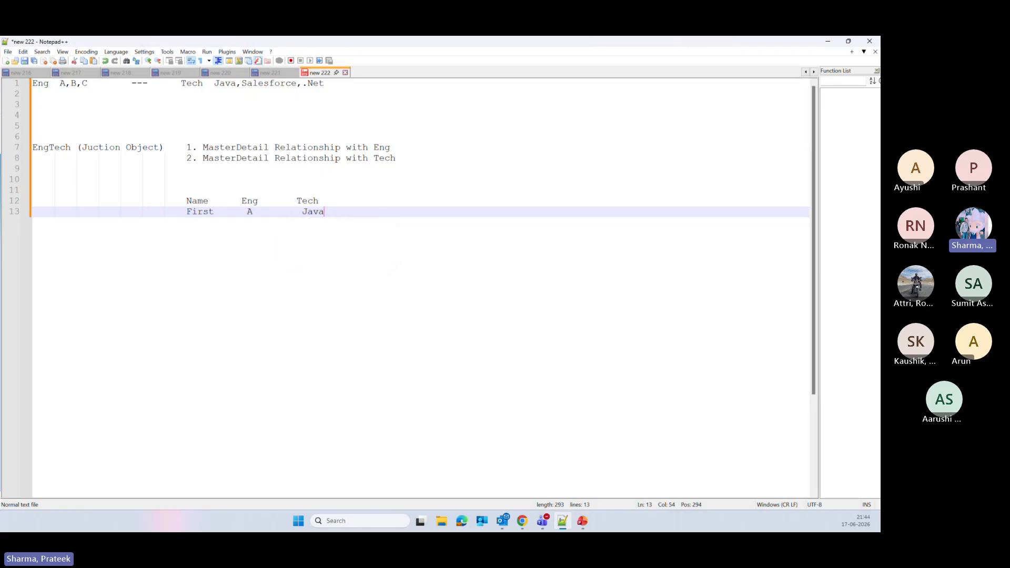
key("Return")
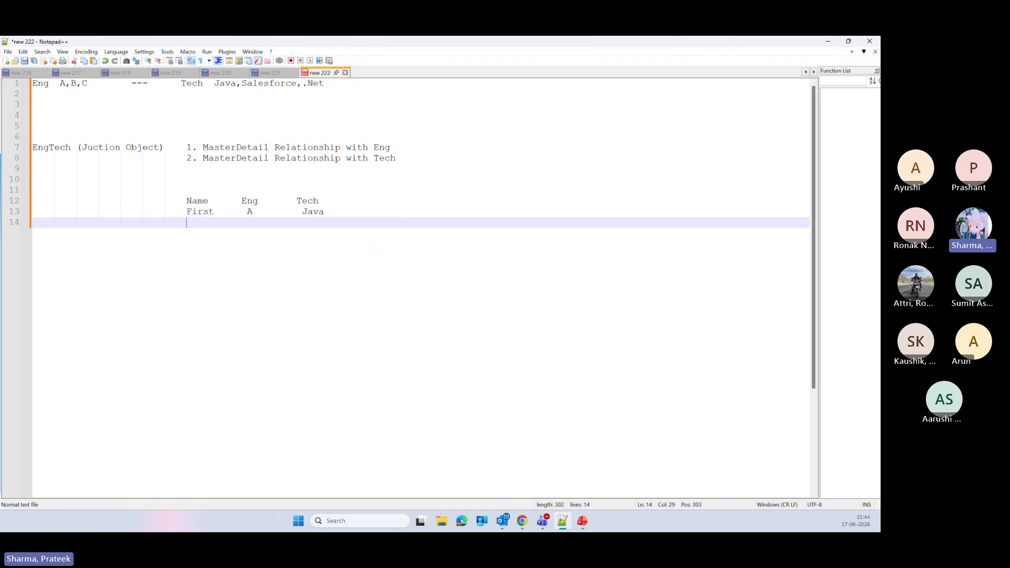
type("Second     A          Salesfo")
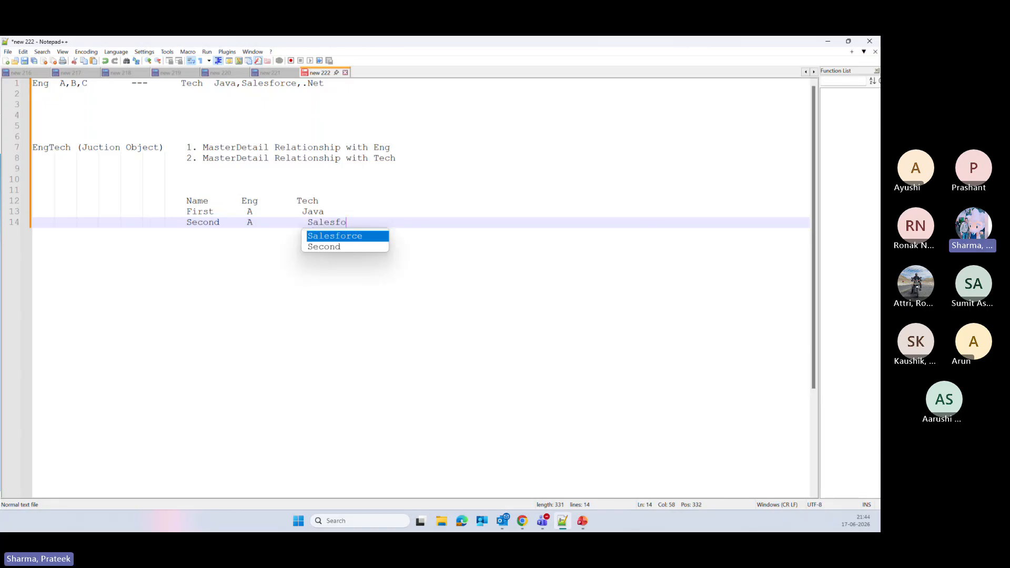
type("rce")
key("Escape")
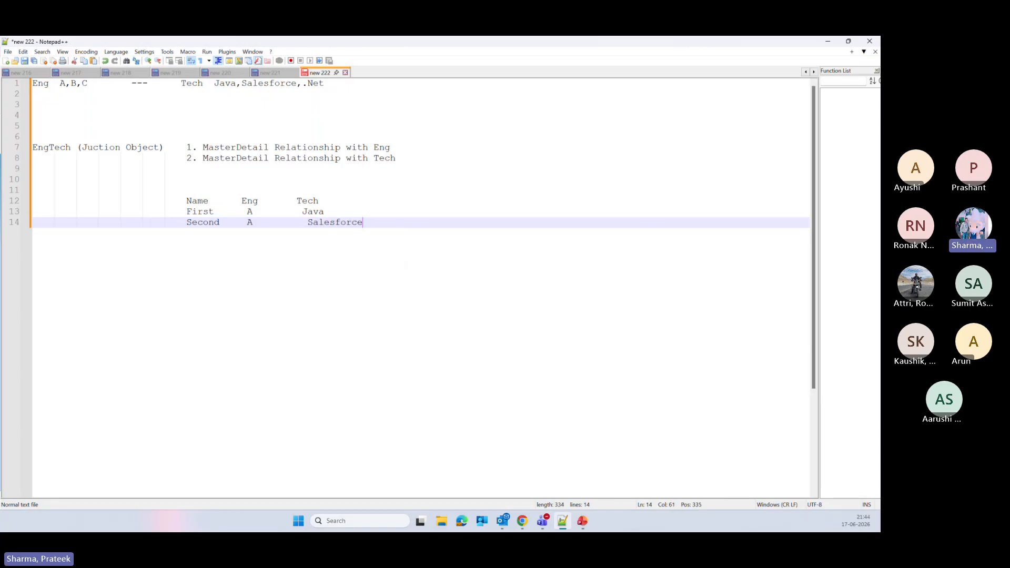
key("Return")
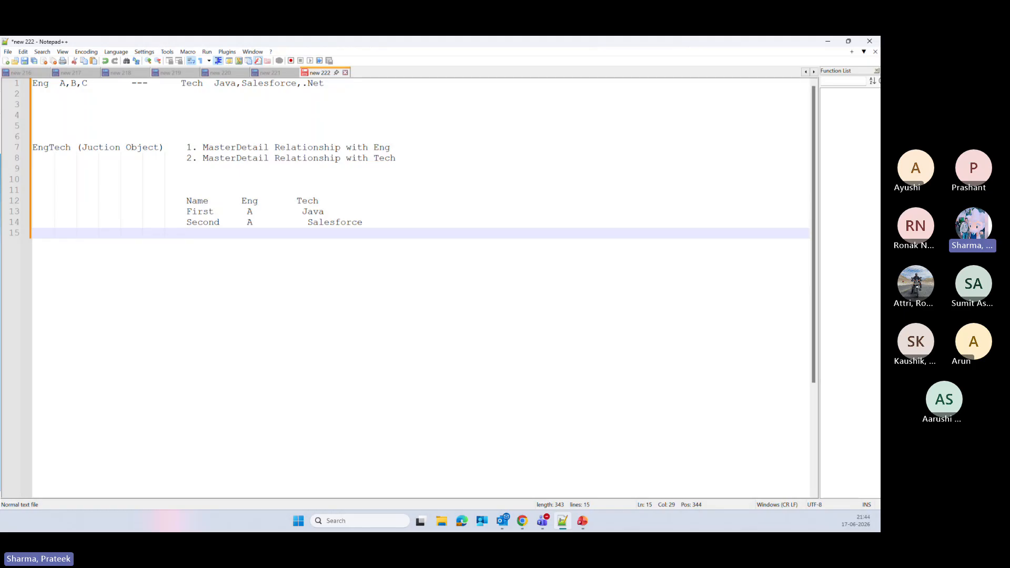
type("Third      B          Java")
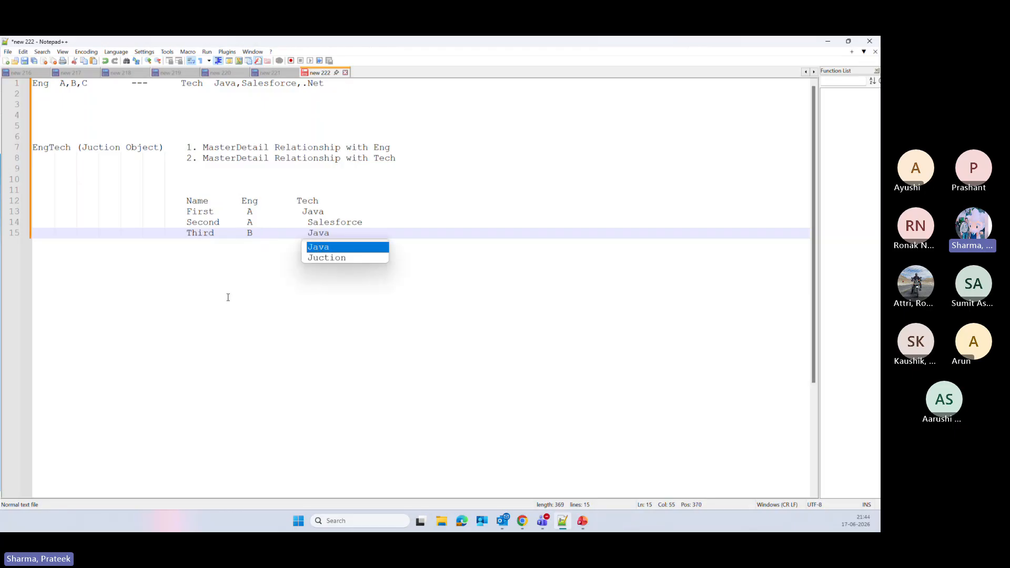
key("Escape")
left_click_drag(185, 212, 336, 298)
left_click(335, 298)
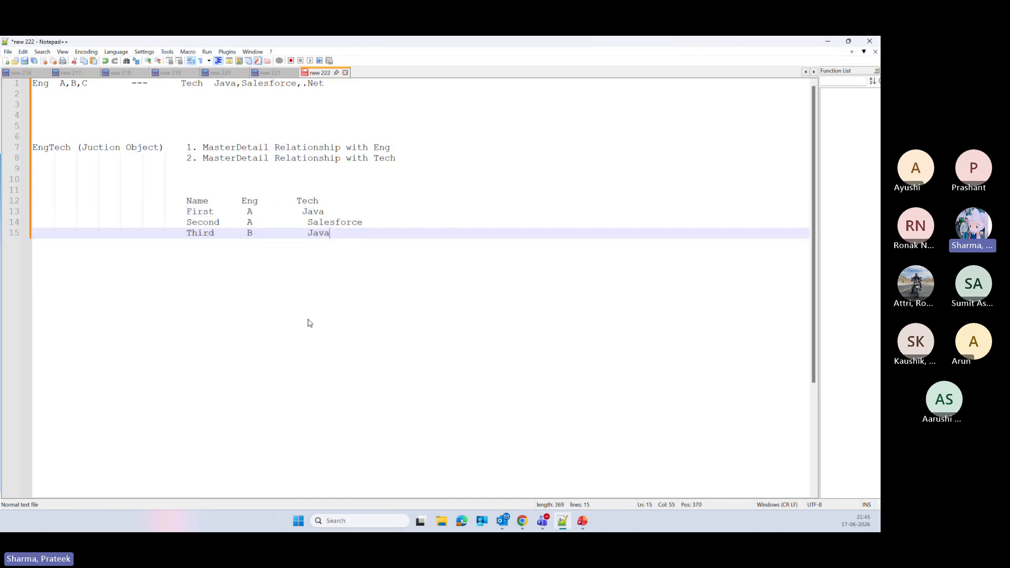
left_click(317, 210)
left_click(326, 236)
left_click(322, 210)
left_click(319, 233)
left_click_drag(246, 211, 258, 233)
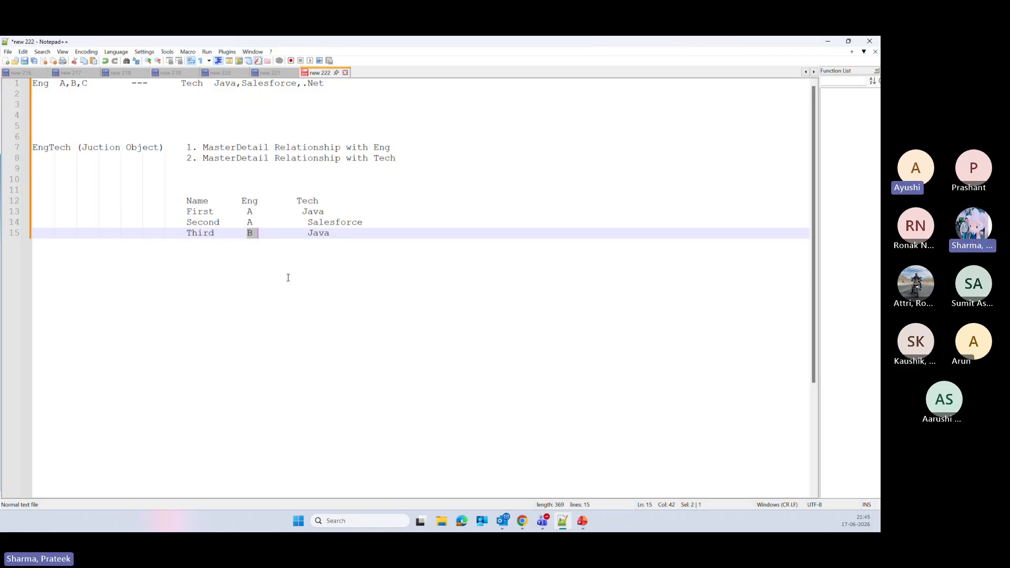
double_click(248, 212)
left_click_drag(241, 234, 259, 235)
left_click(306, 284)
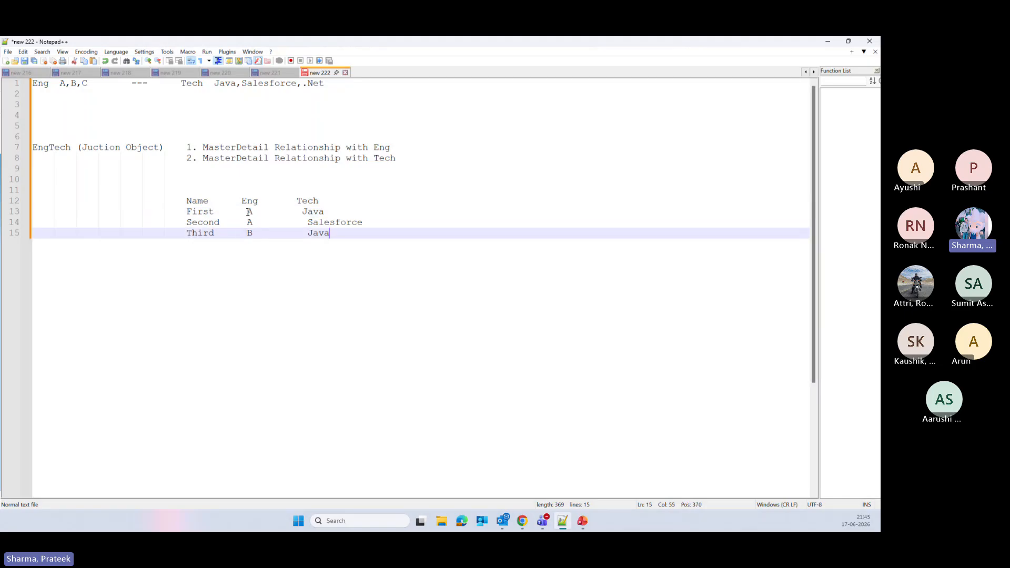
left_click_drag(301, 212, 365, 221)
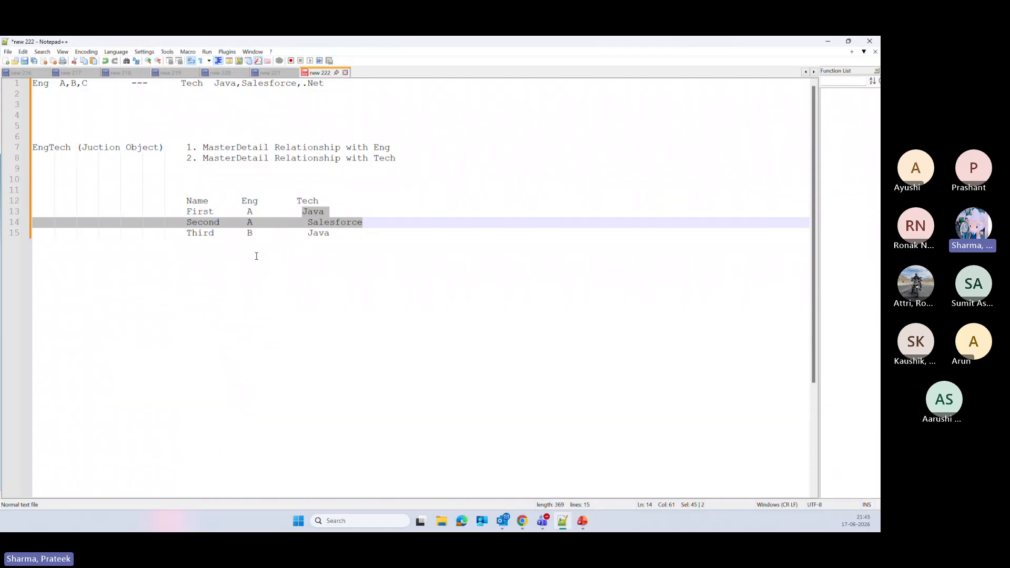
key("ctrl+End")
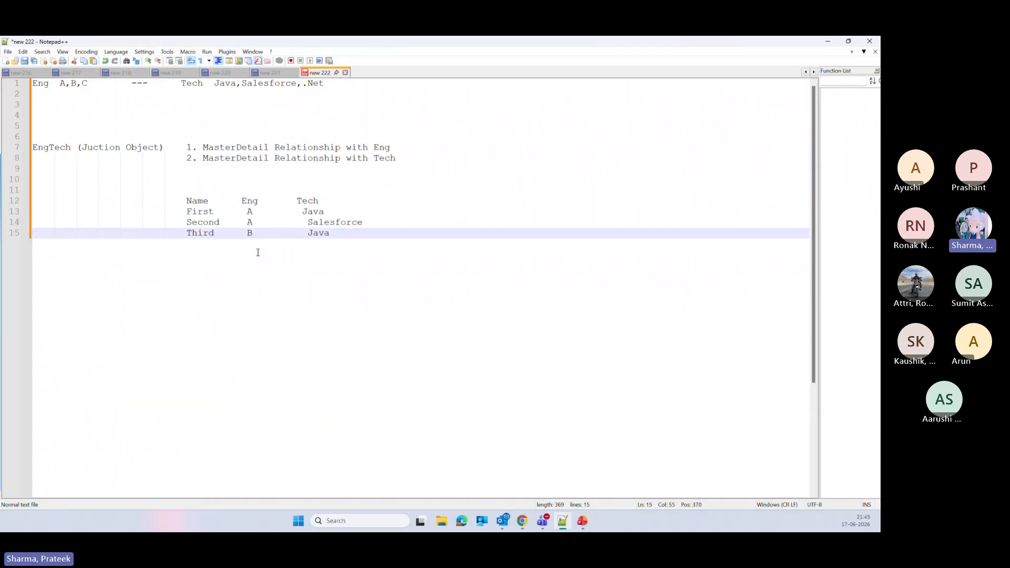
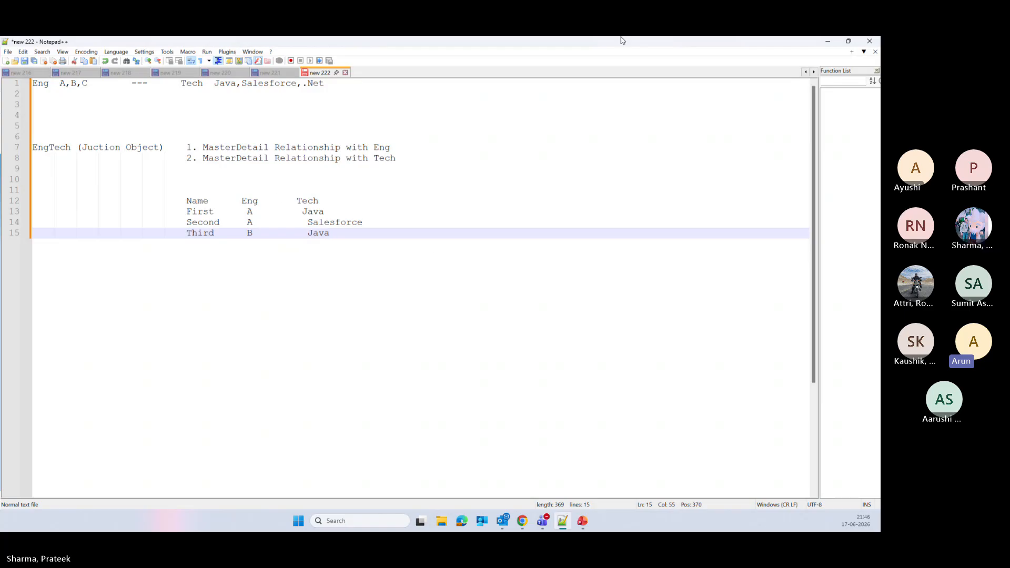
- Minimize Notepad++ to get back to the JuneBatches list in the browser
left_click(828, 41)
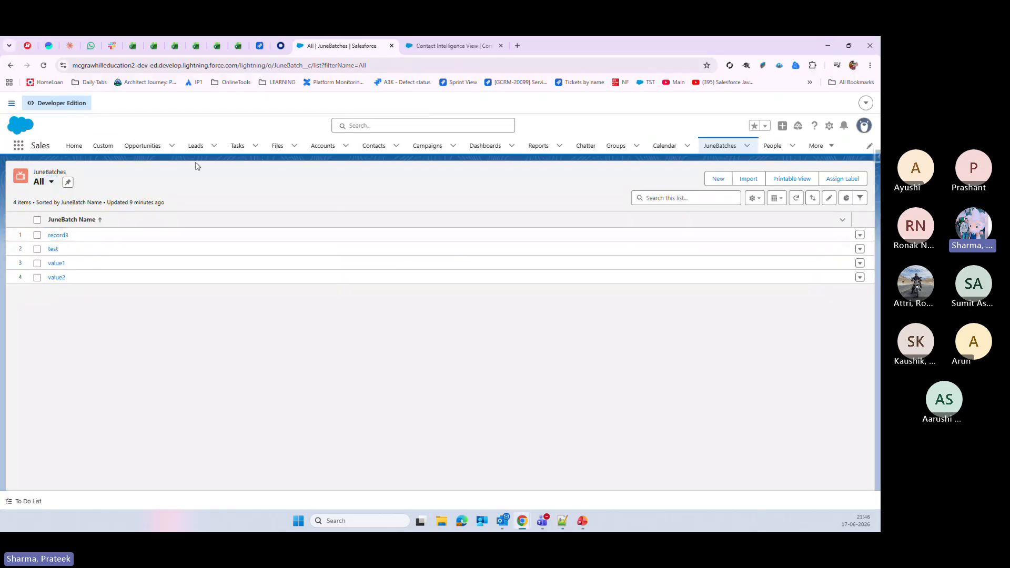
- Open Setup in a new tab and filter Object Manager for 'eng'
left_click(830, 127)
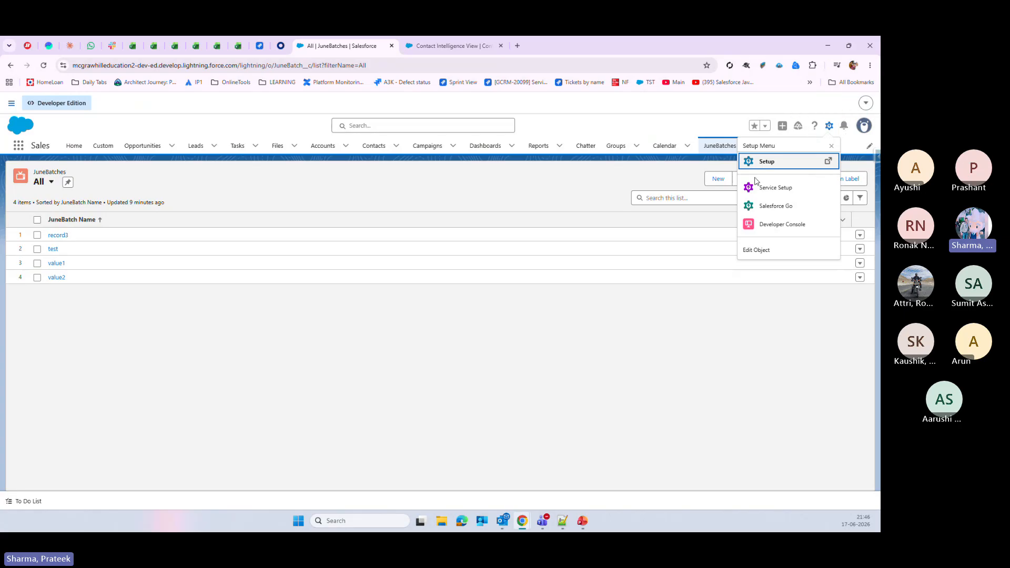
left_click(774, 164)
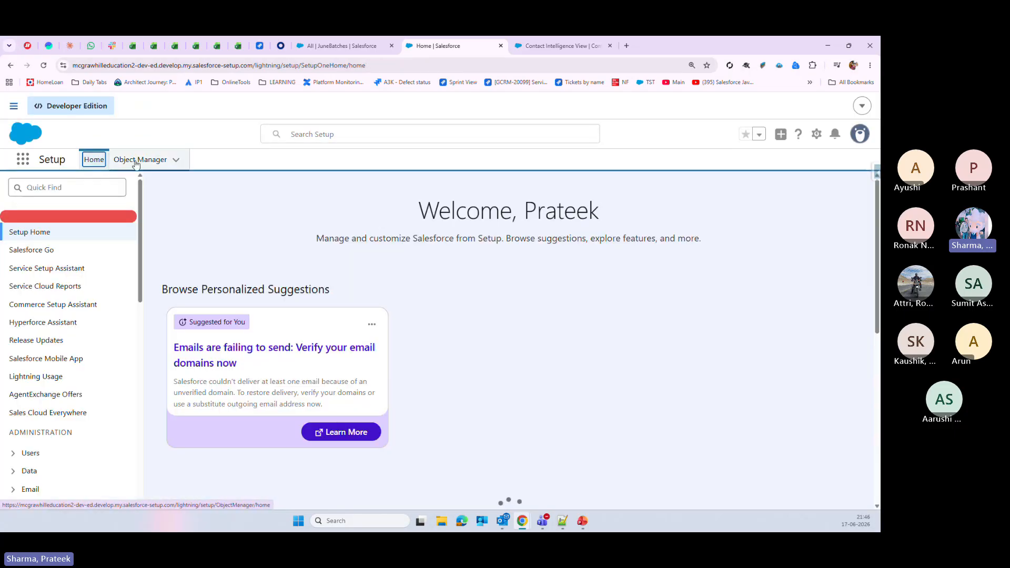
left_click(135, 163)
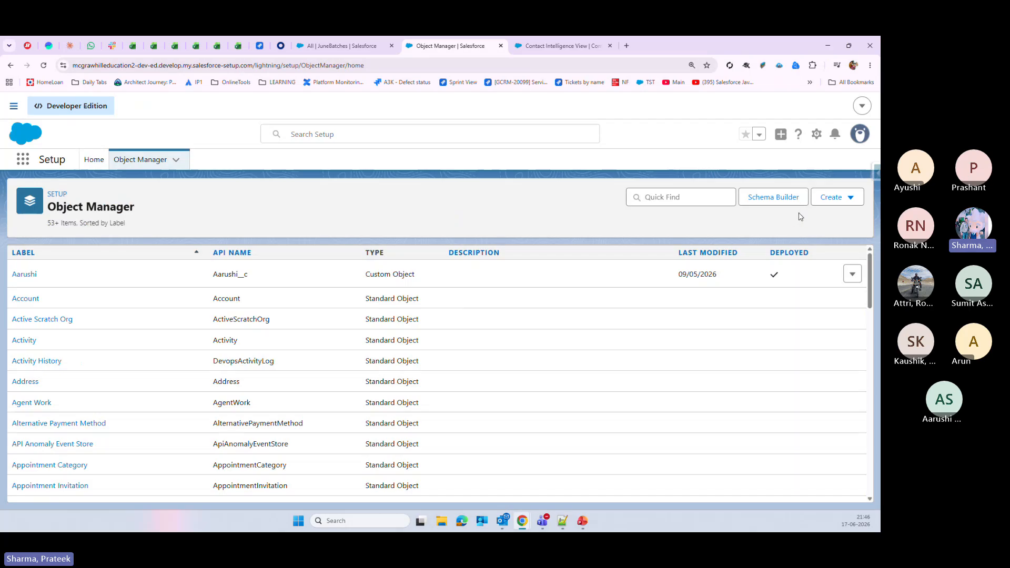
left_click(712, 198)
type("en")
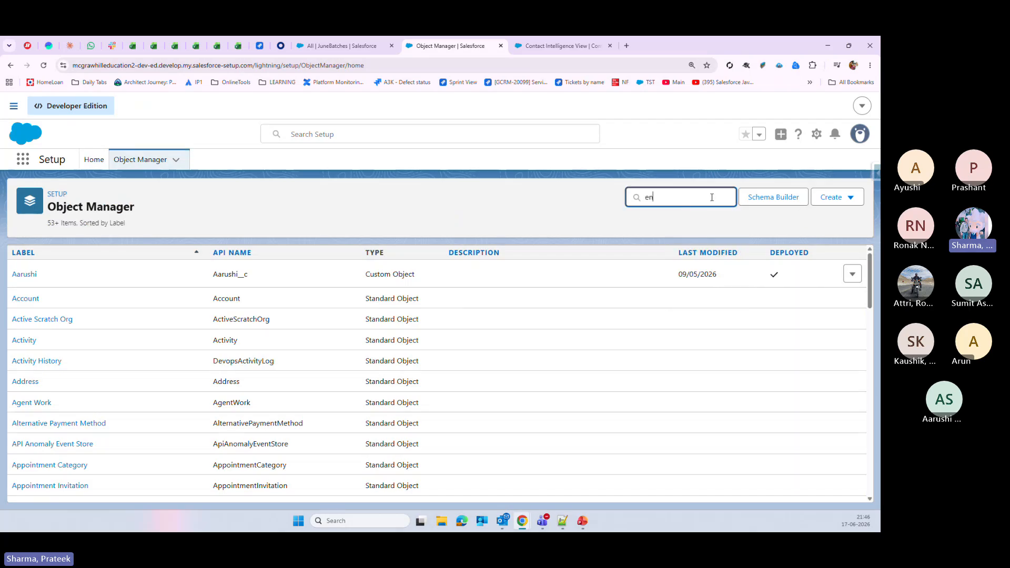
type("g")
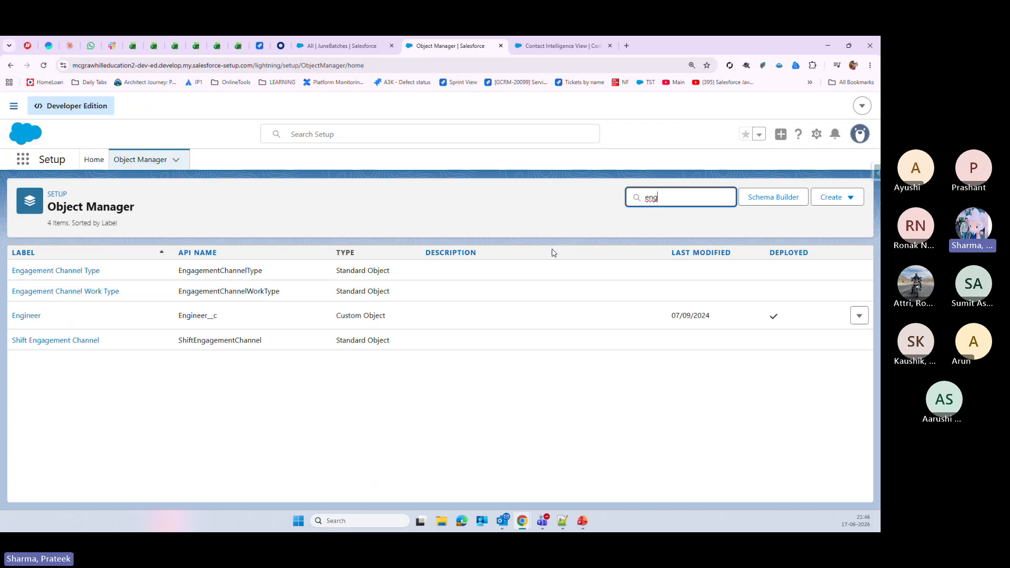
- Clear the filter to list all objects and start a new custom object
key("BackSpace")
key("BackSpace")
key("BackSpace")
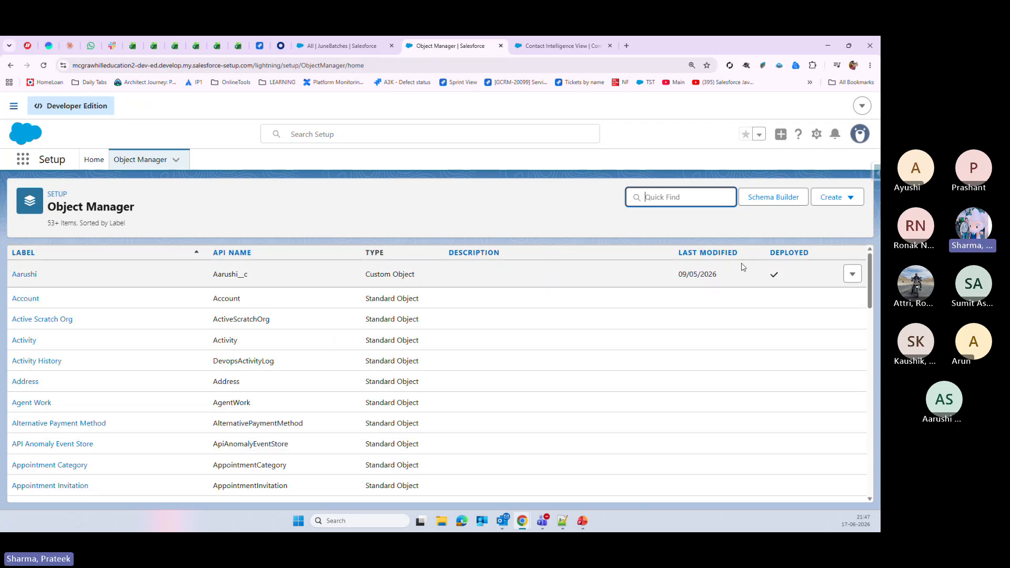
left_click(613, 222)
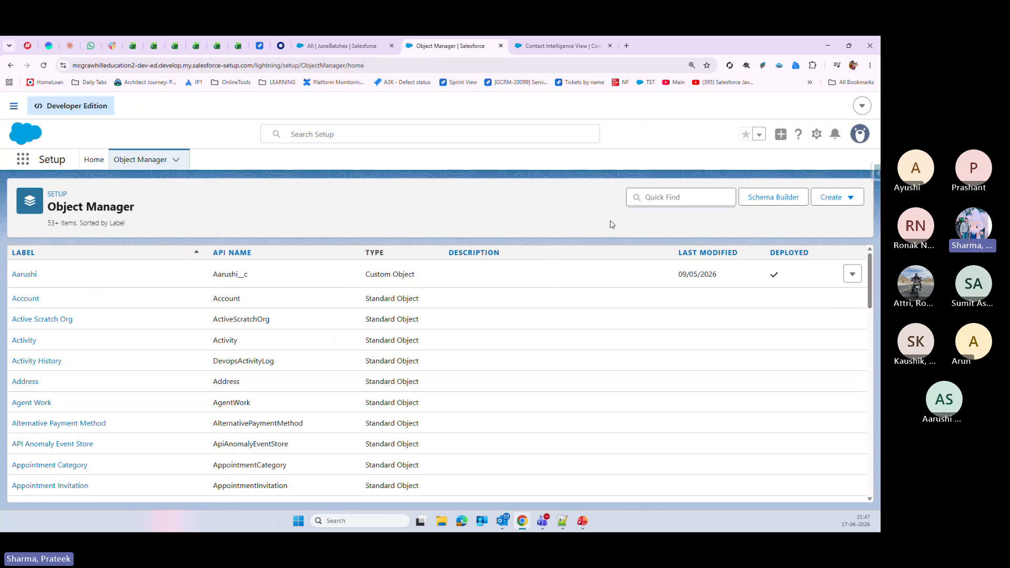
left_click(836, 196)
left_click(779, 233)
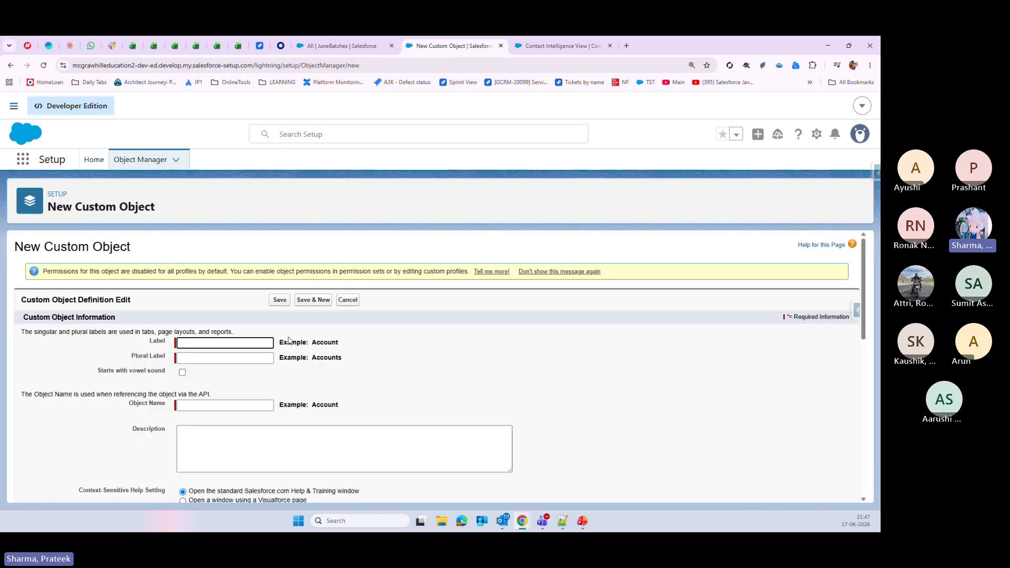
- Create the Eng custom object with plural label Engs, saving and starting another
scroll(245, 359, "down", 1)
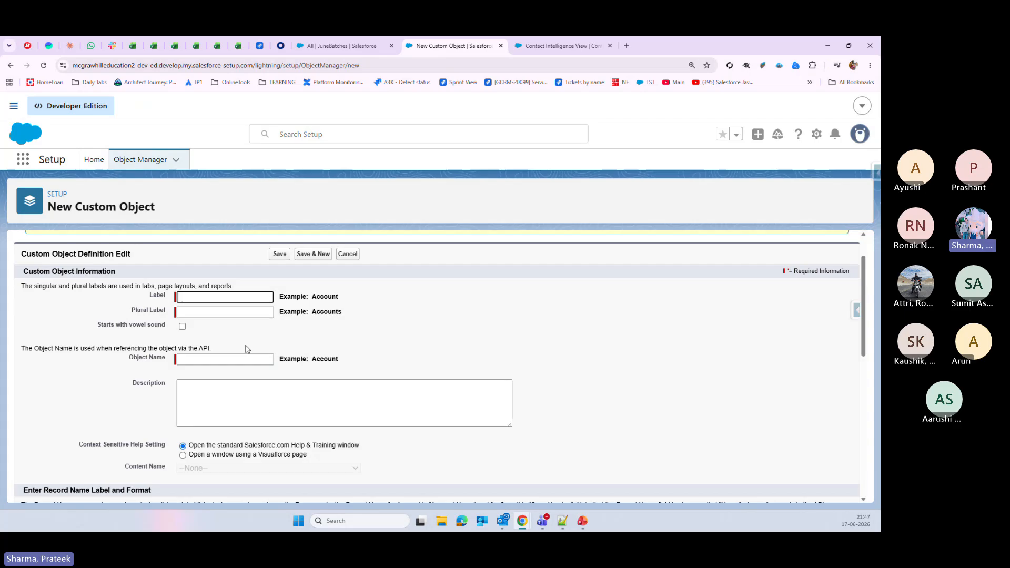
type("Eng")
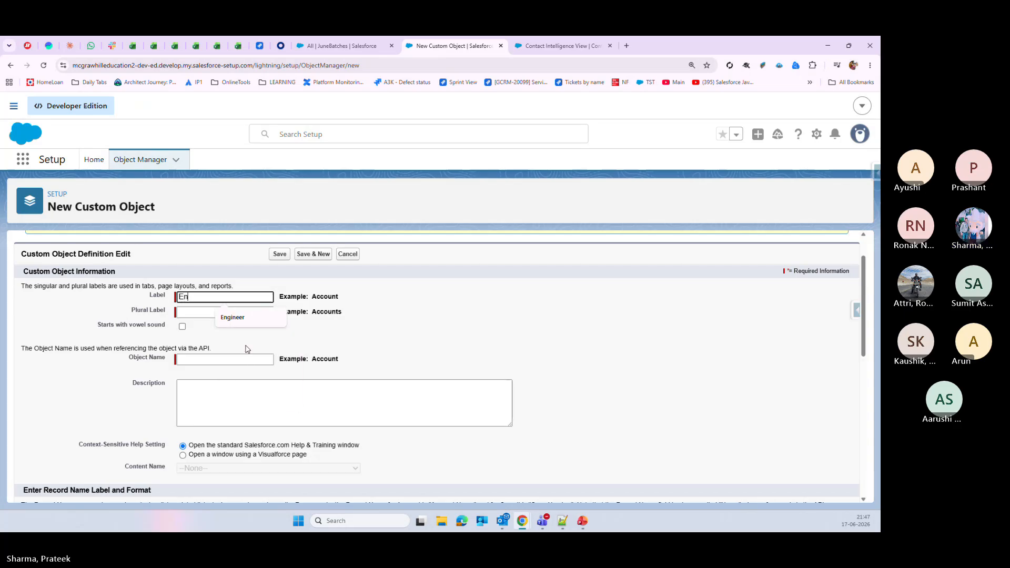
left_click(181, 313)
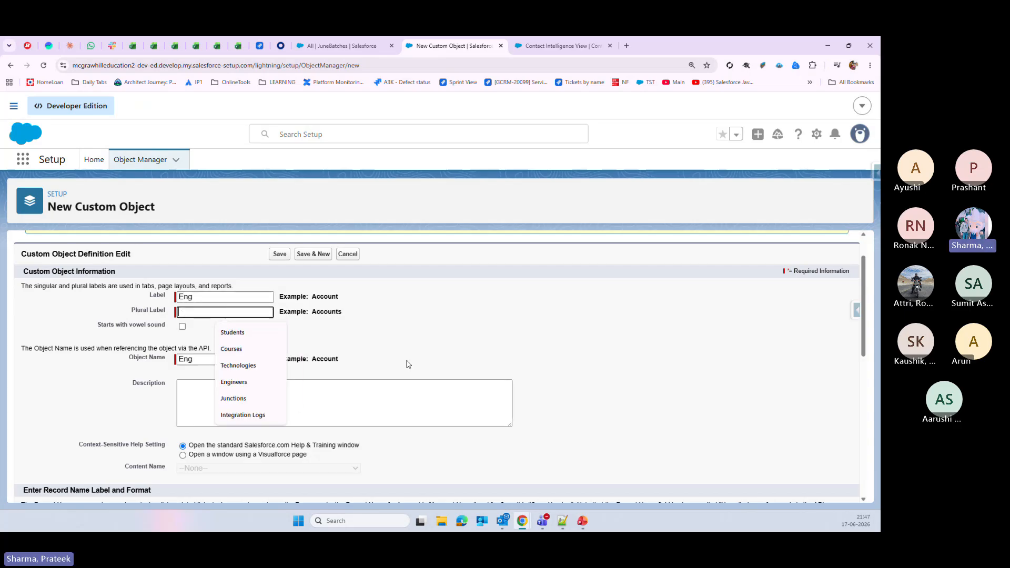
type("Eng")
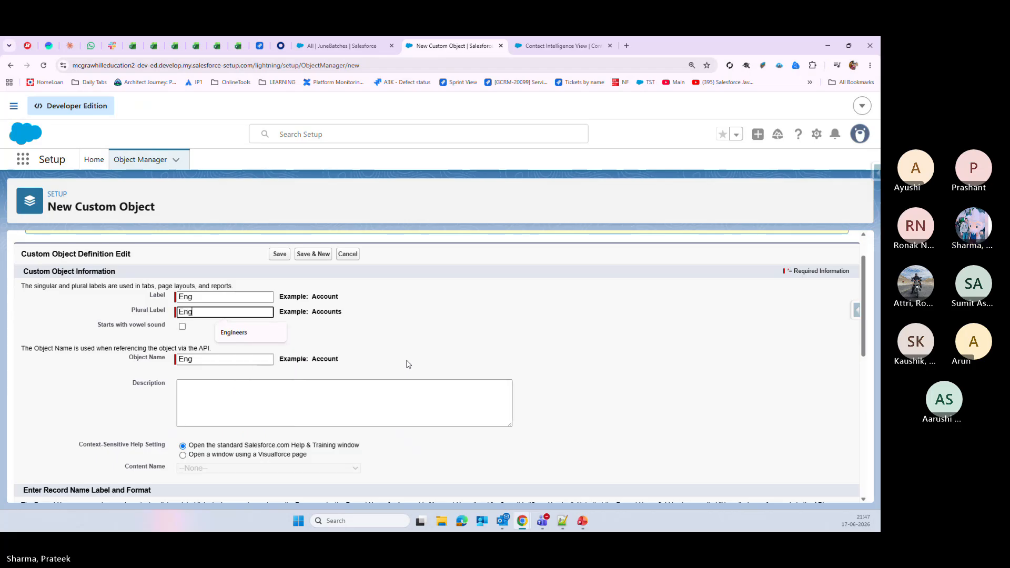
type("s")
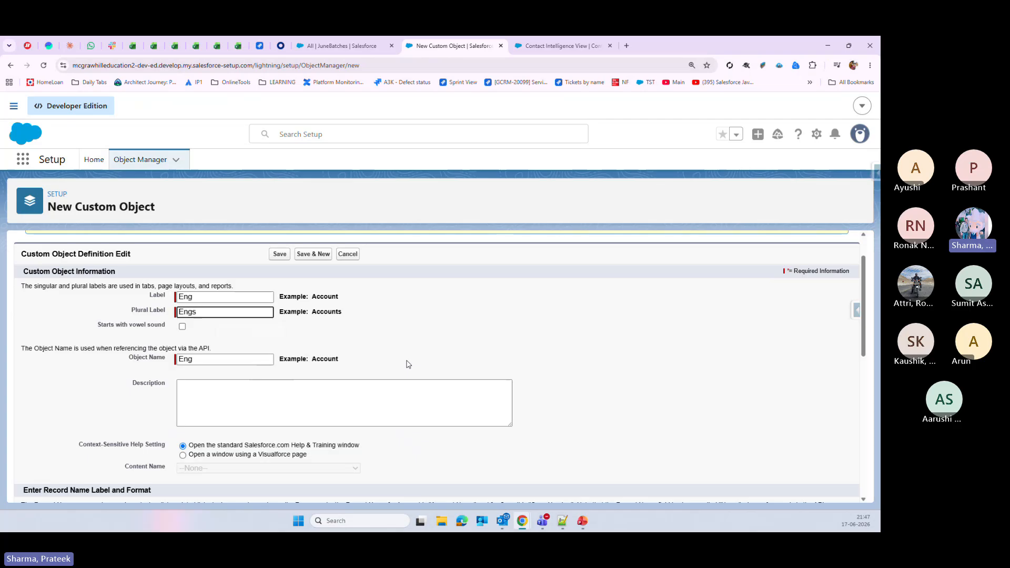
left_click(435, 341)
scroll(436, 341, "down", 1)
scroll(435, 340, "down", 8)
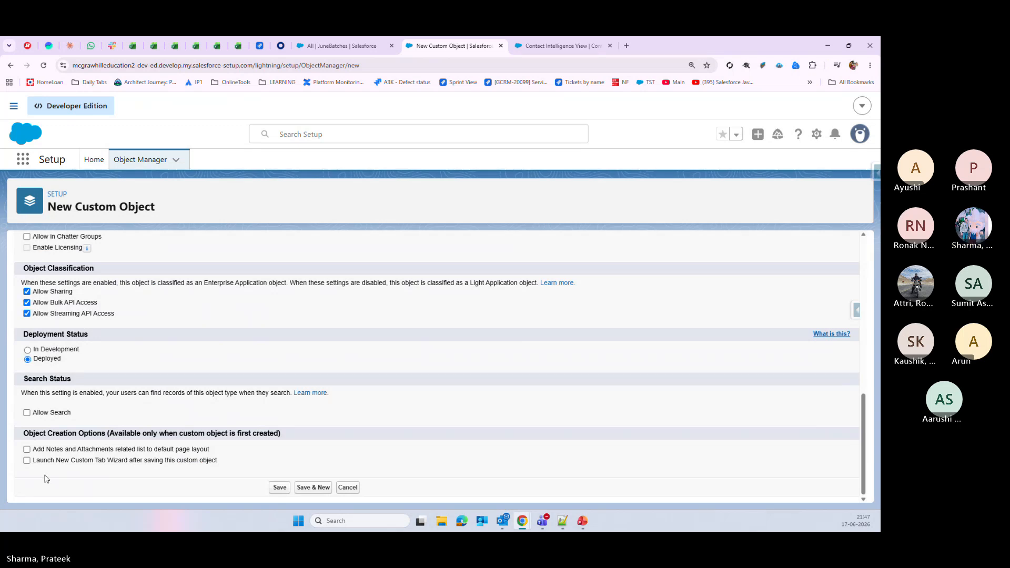
left_click(309, 488)
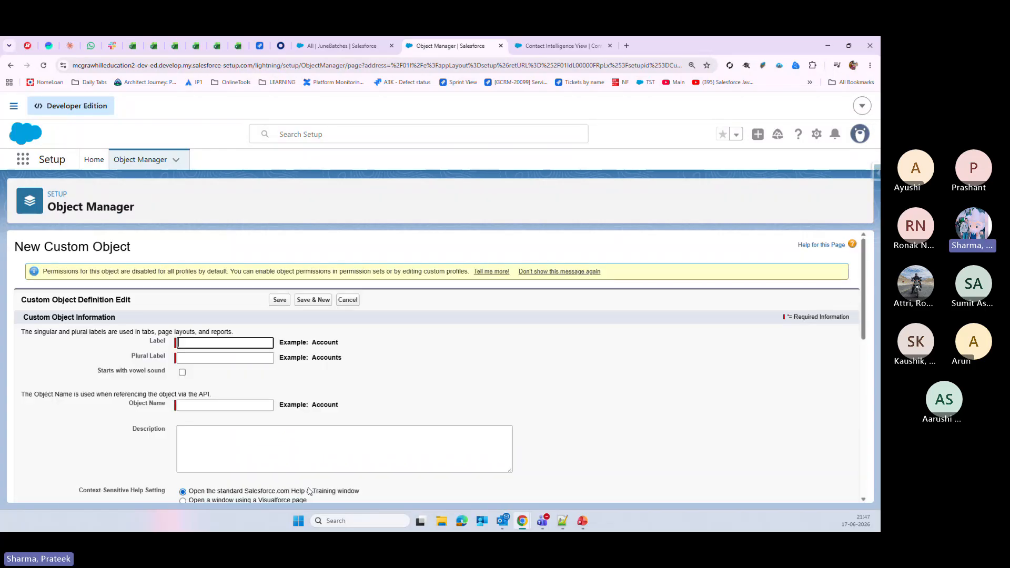
- Create the Tech custom object with plural label Techs, saving and starting another
type("Tech")
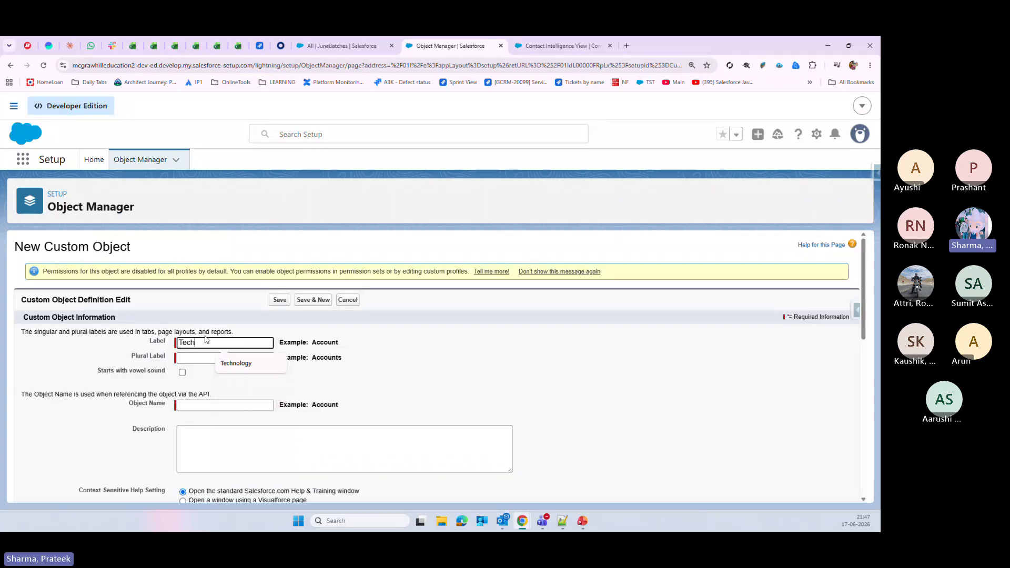
left_click(185, 361)
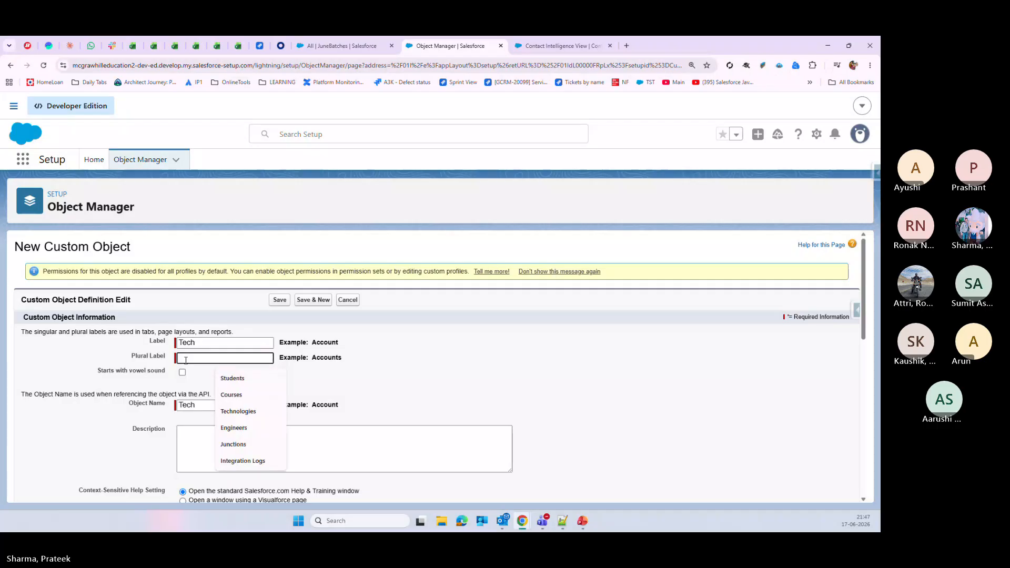
type("Techs")
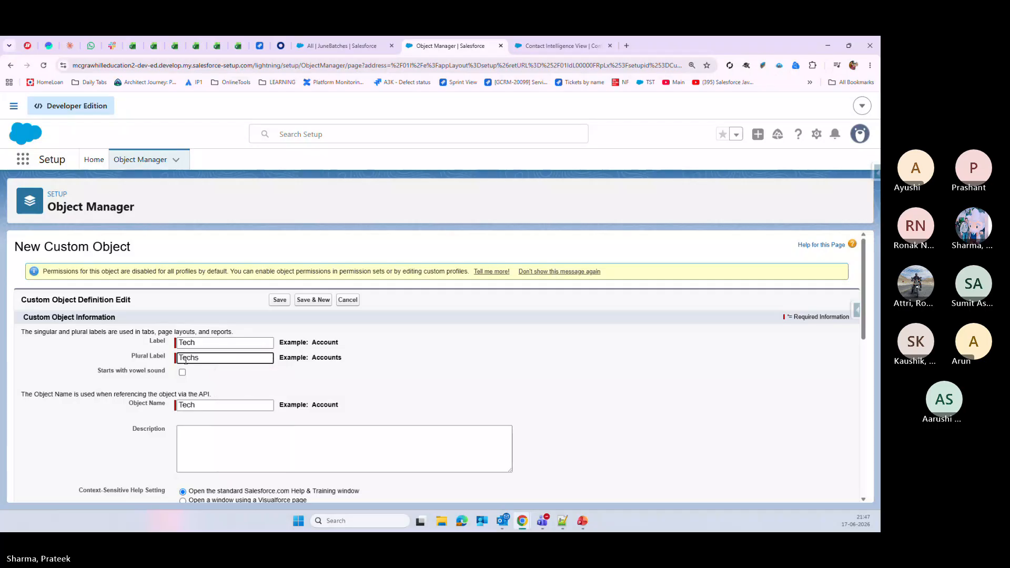
scroll(559, 412, "down", 6)
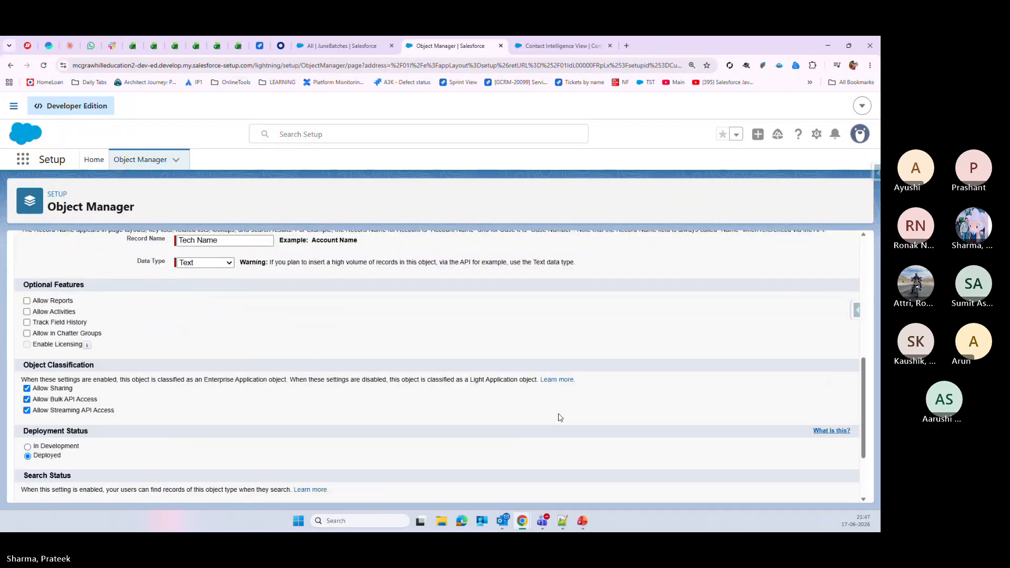
scroll(560, 418, "down", 3)
left_click(321, 488)
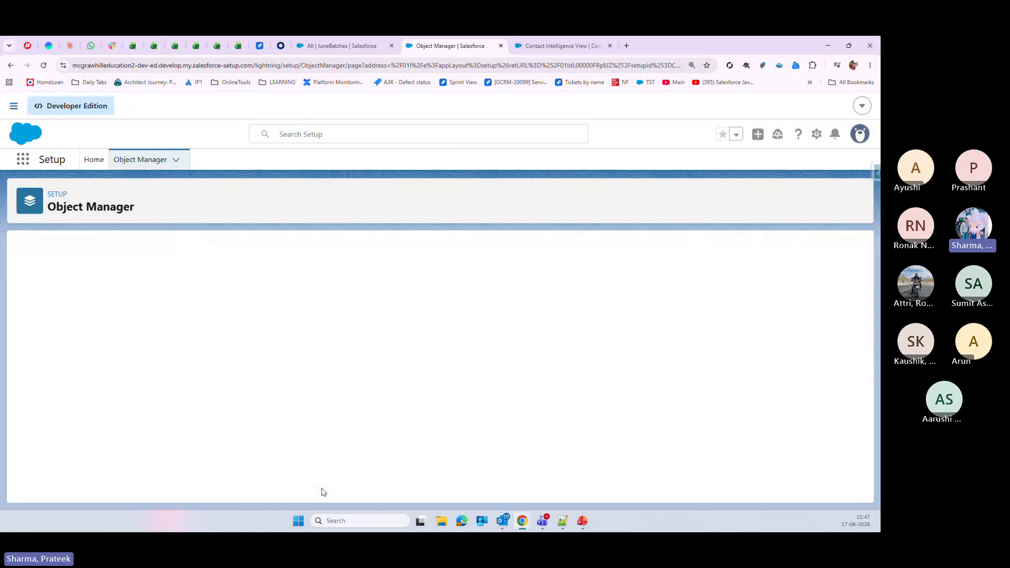
- Name the new object EngTech, fixing the 'EndTech' typo in label and object name
type("E")
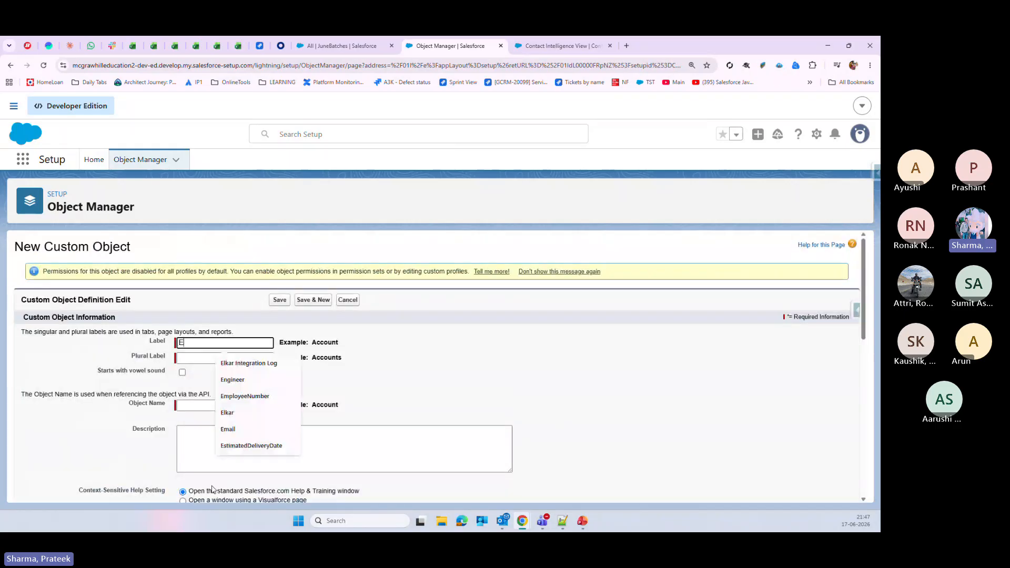
type("nd")
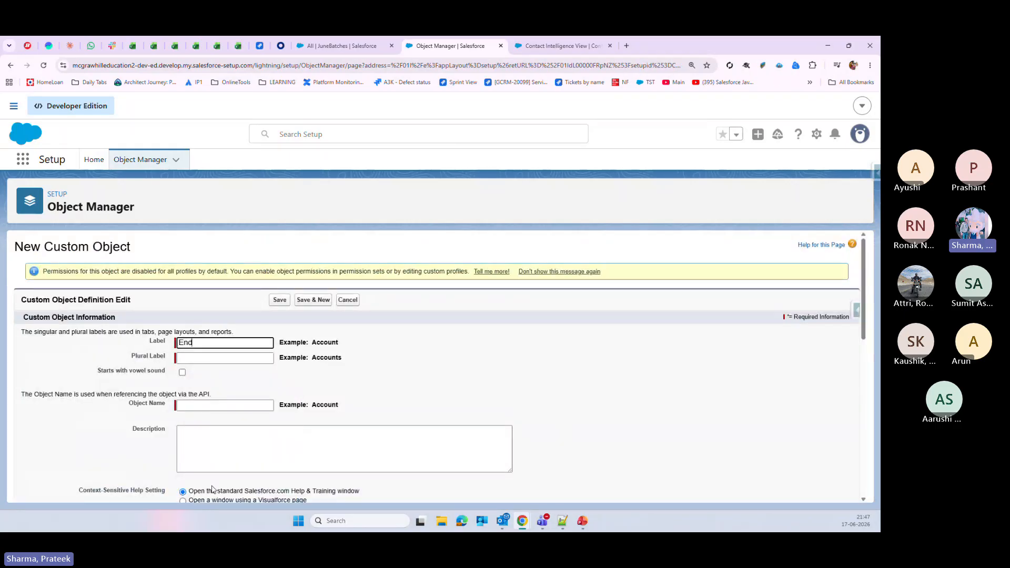
type("T")
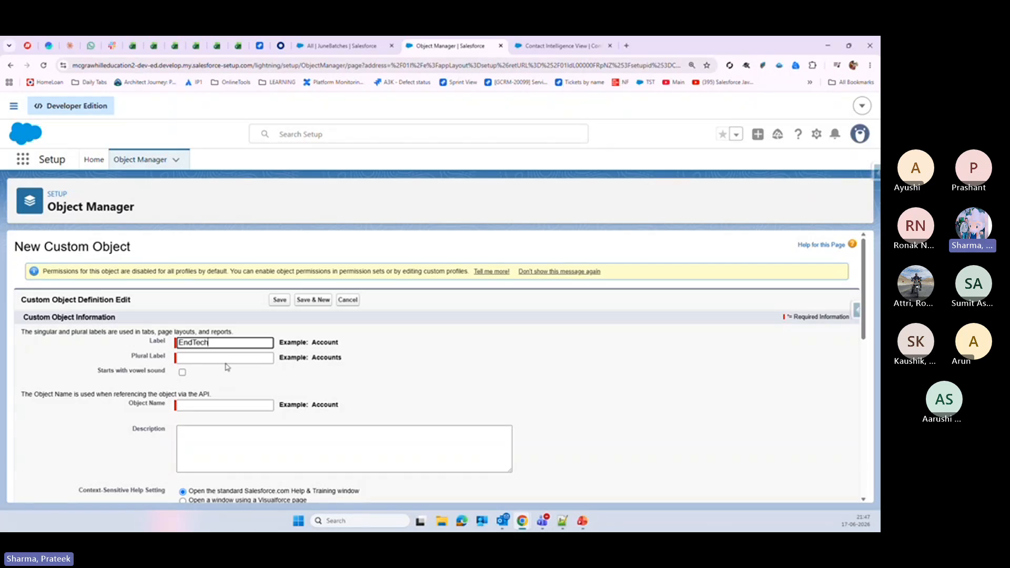
type("ech")
left_click(226, 359)
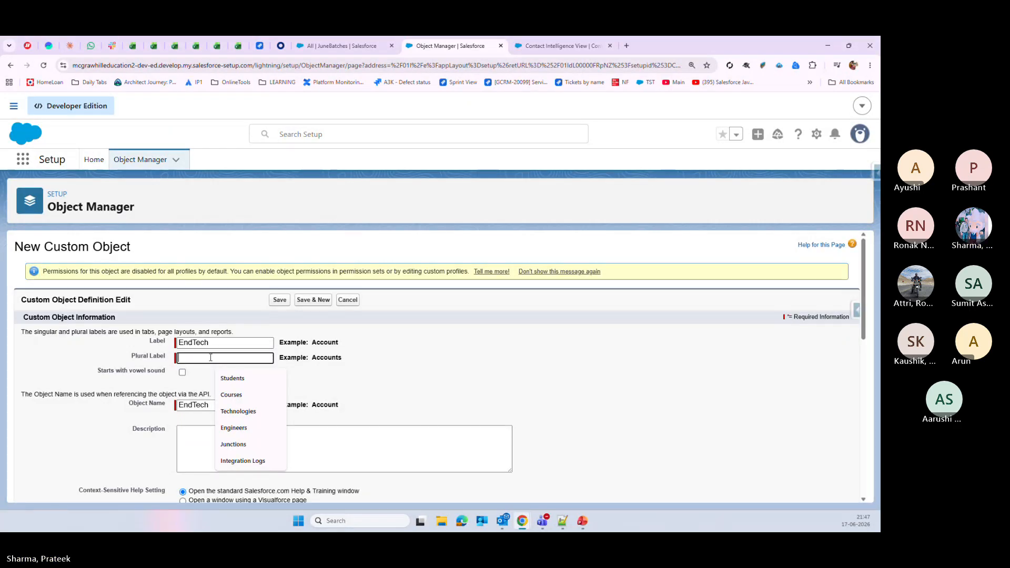
left_click(193, 343)
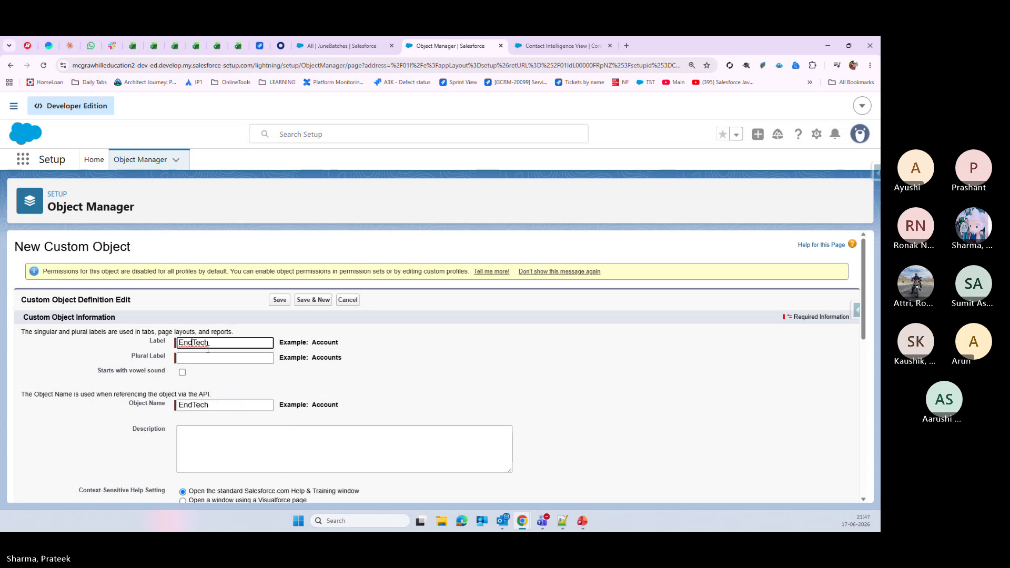
key("BackSpace")
type("g")
left_click(193, 406)
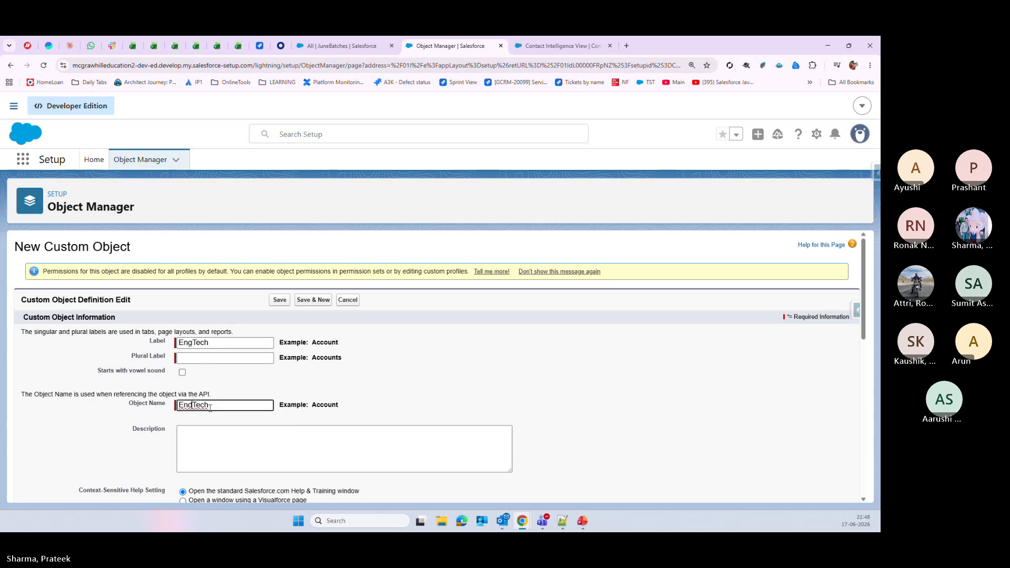
key("BackSpace")
type("g")
- Set plural label EngTechs and enable Launch New Custom Tab Wizard after saving
left_click(225, 356)
type("E")
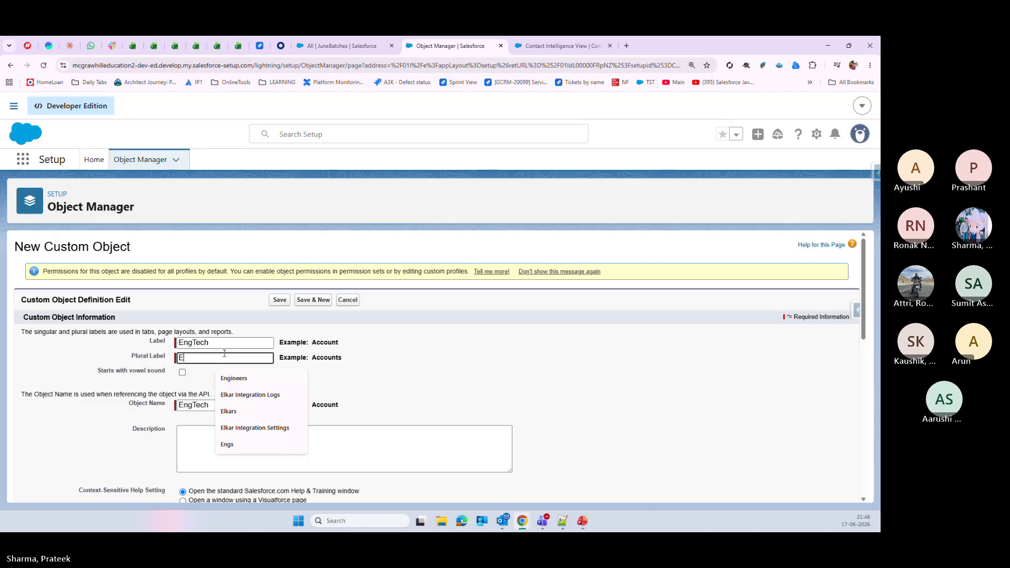
type("ngTechs")
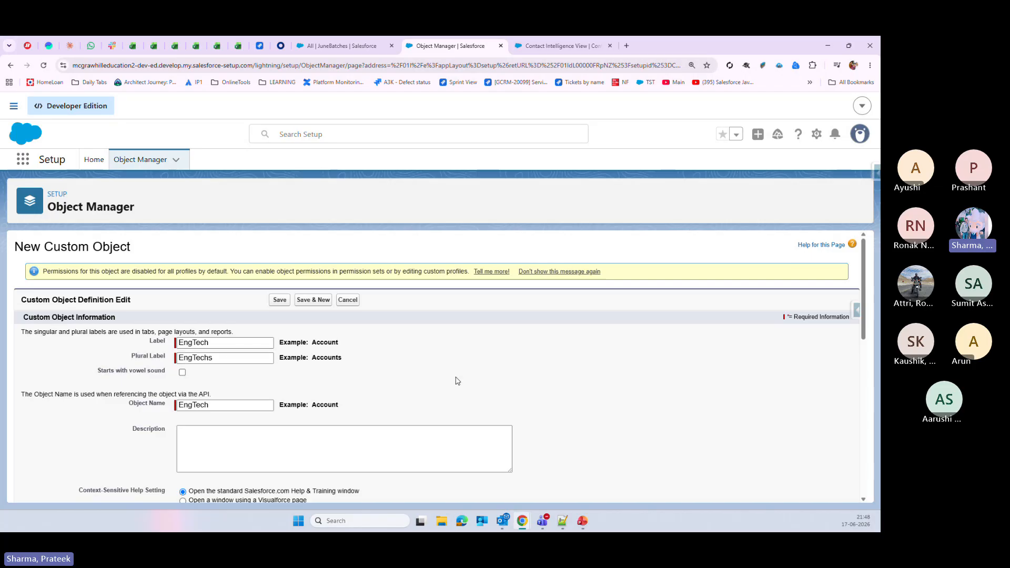
scroll(508, 399, "down", 10)
scroll(510, 399, "down", 2)
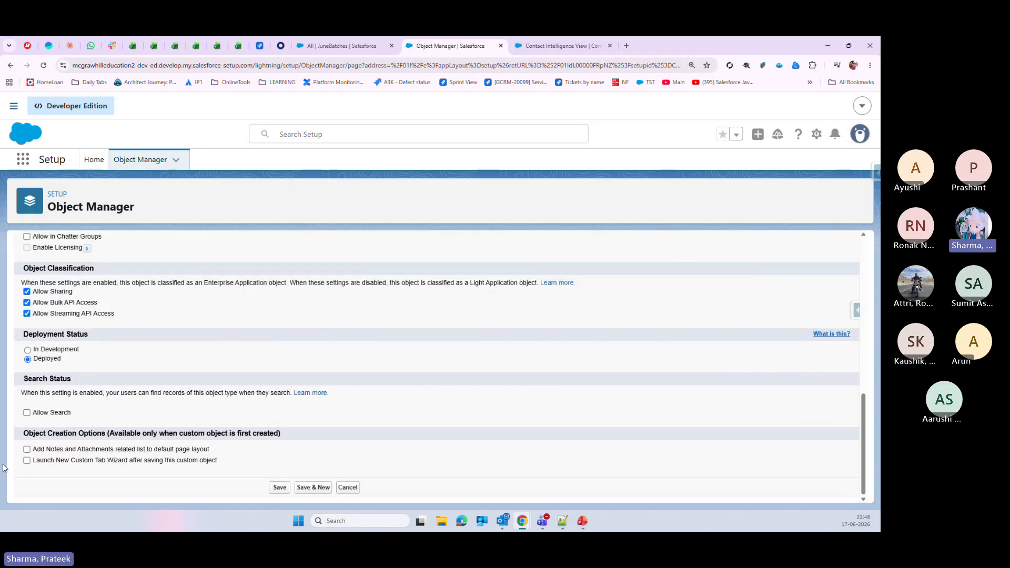
left_click(27, 461)
- Save the EngTech object and choose the Box style for its new tab
left_click(280, 488)
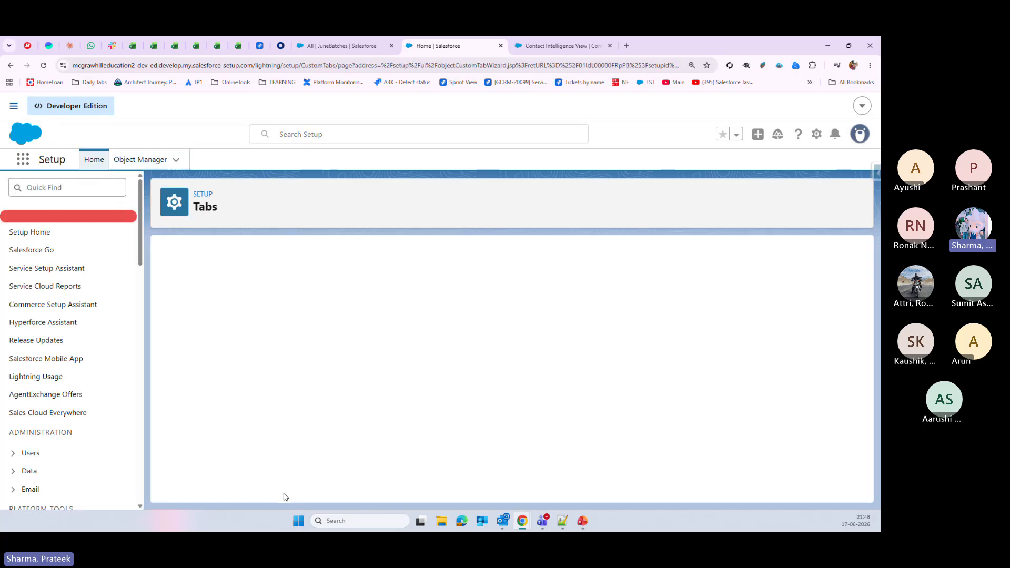
scroll(451, 345, "down", 1)
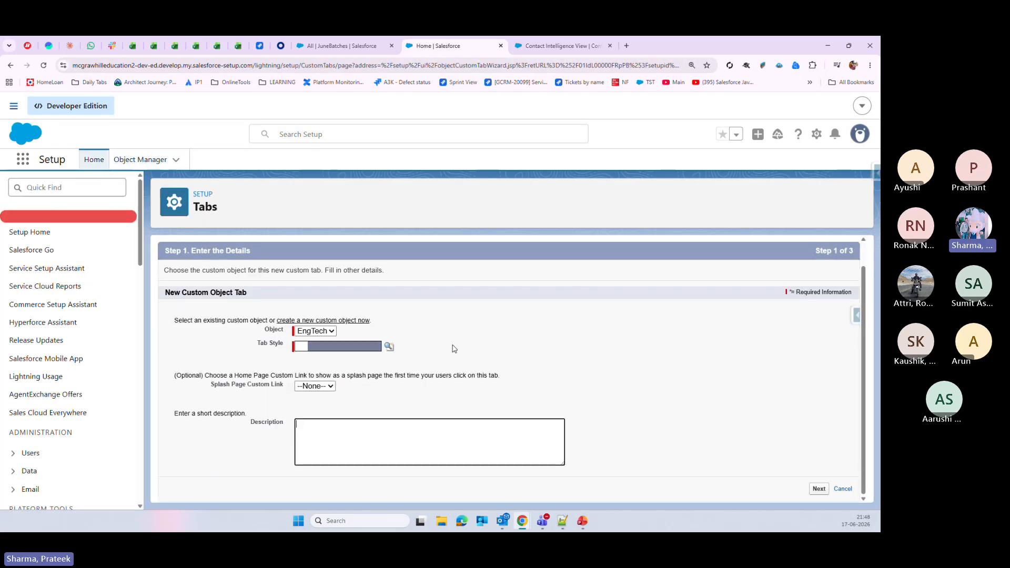
left_click(389, 347)
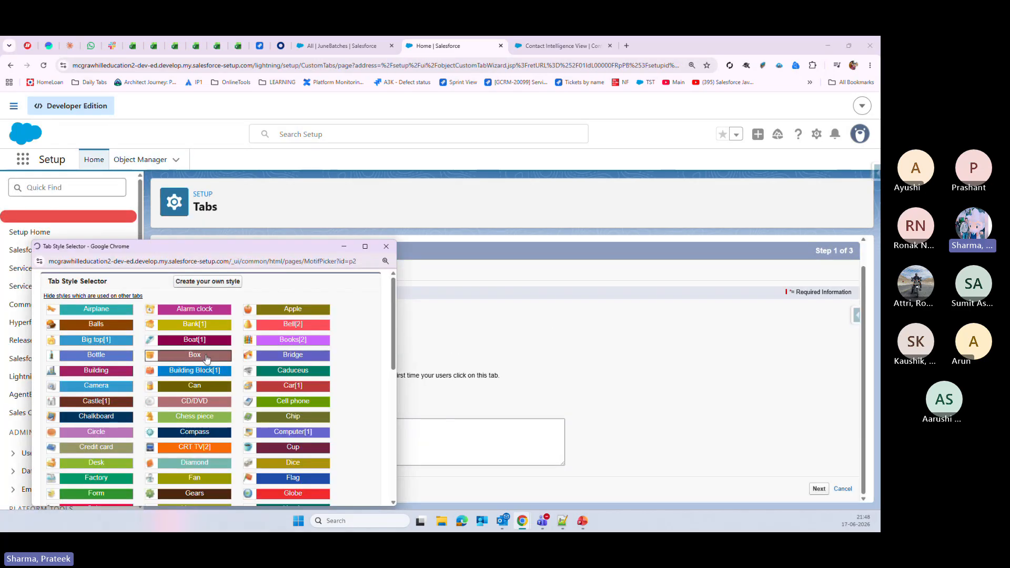
left_click(188, 359)
left_click(820, 489)
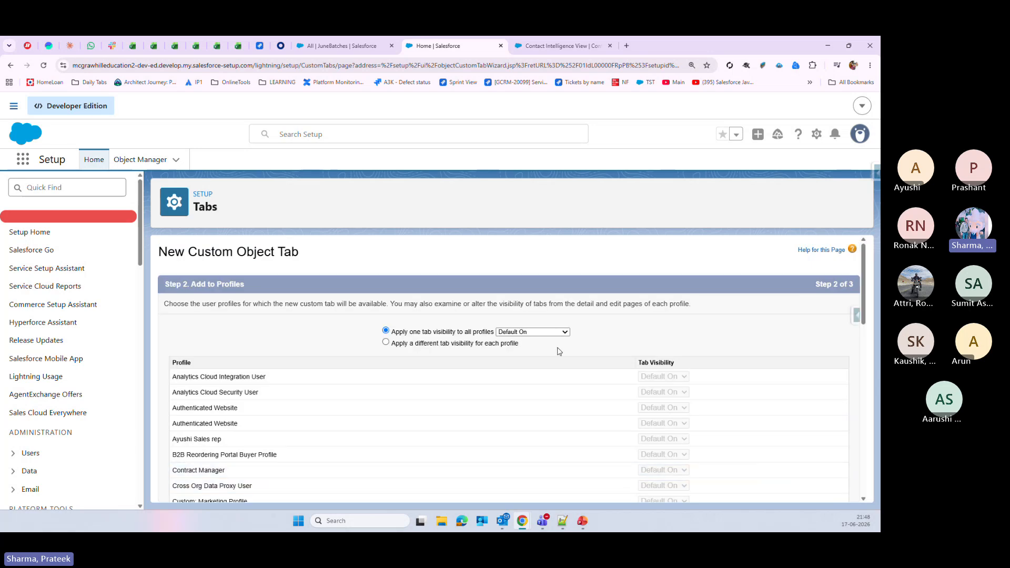
- Save the EngTech tab with default profiles and apps, then open Setup in a new tab
scroll(595, 384, "down", 10)
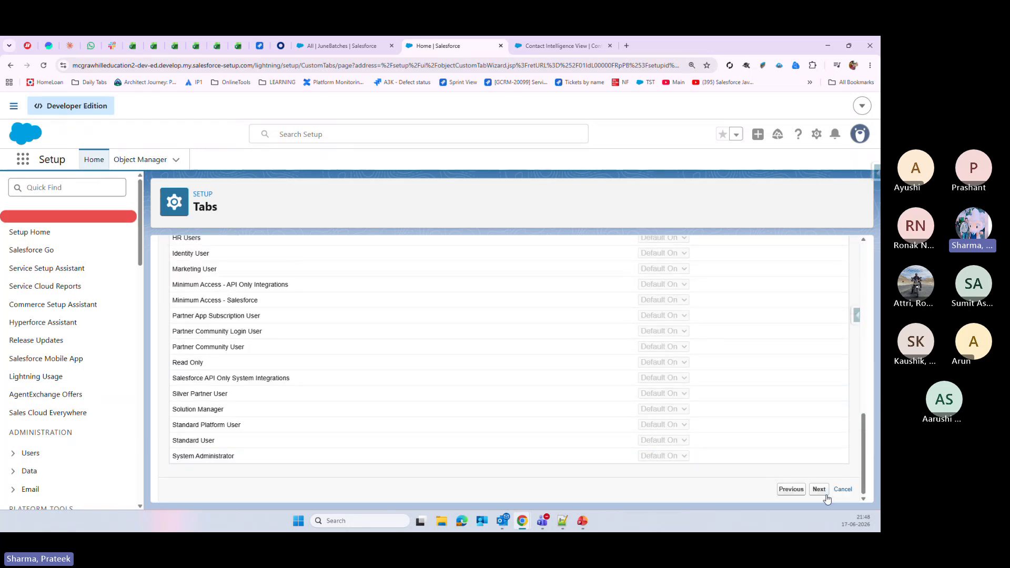
left_click(826, 495)
scroll(805, 477, "down", 10)
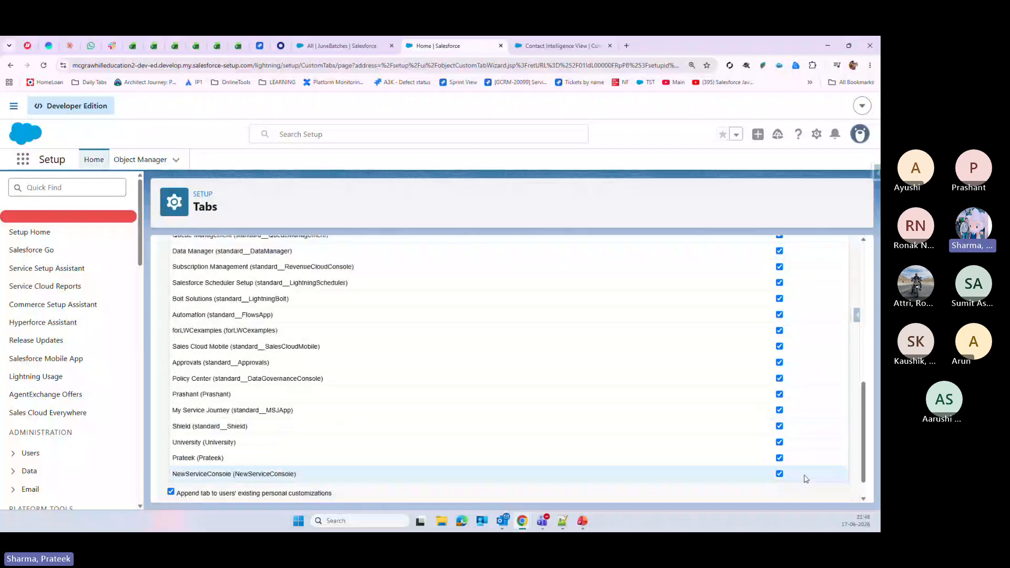
scroll(806, 479, "down", 2)
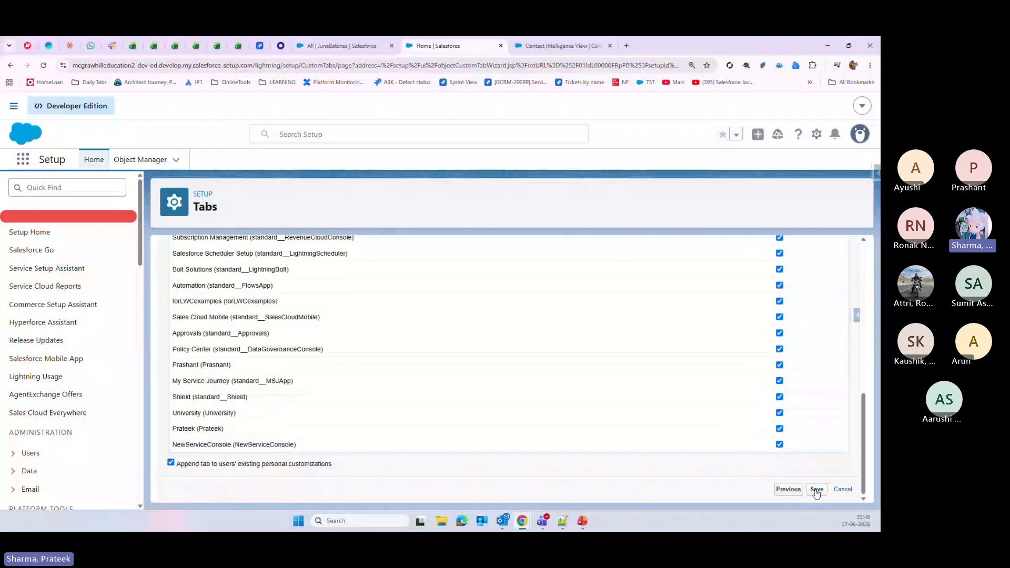
left_click(816, 490)
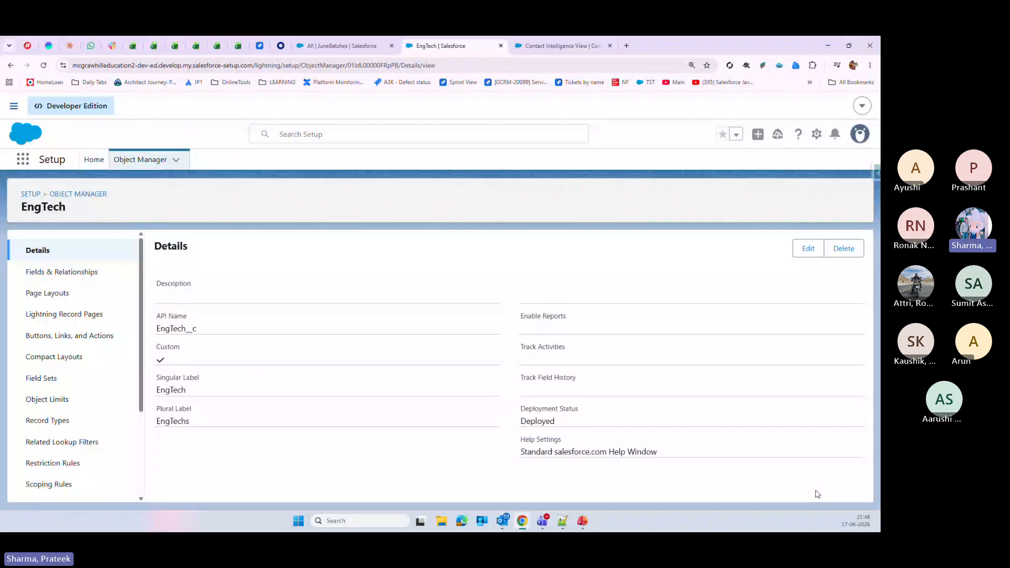
left_click(815, 136)
left_click(753, 179)
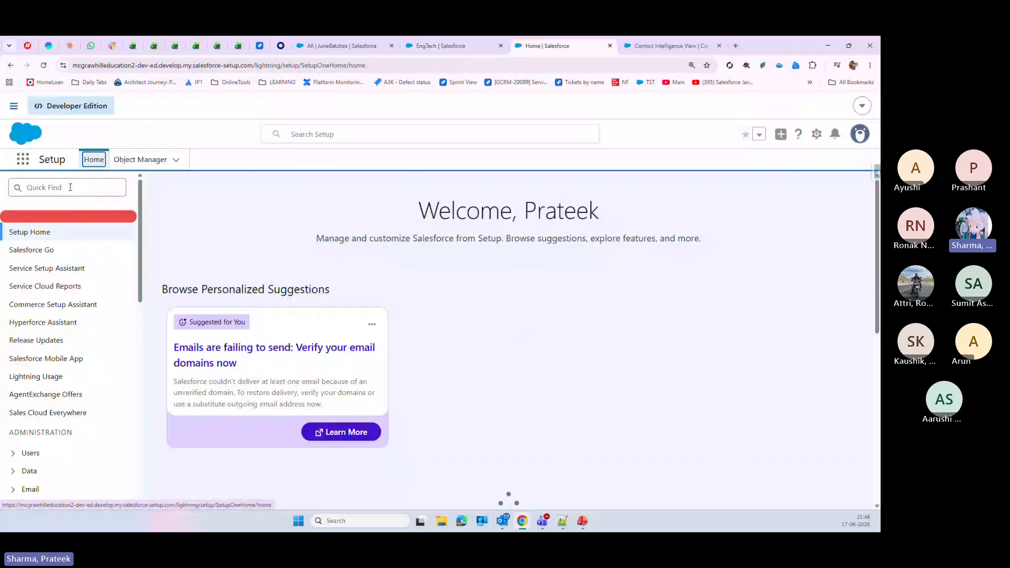
- Find the Tabs page via Quick Find 'tab' and start a new custom object tab
left_click(72, 188)
type("tab")
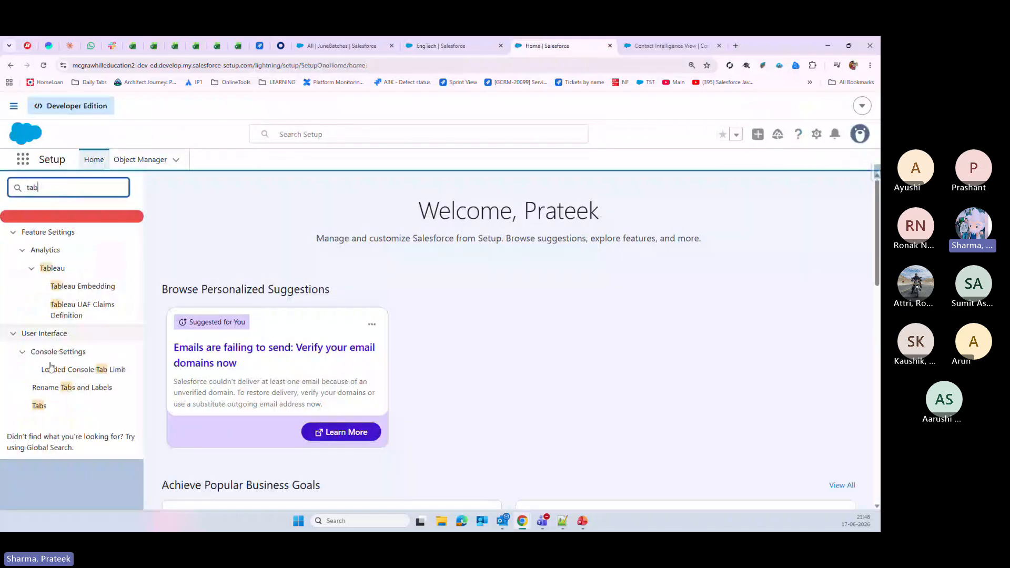
left_click(42, 408)
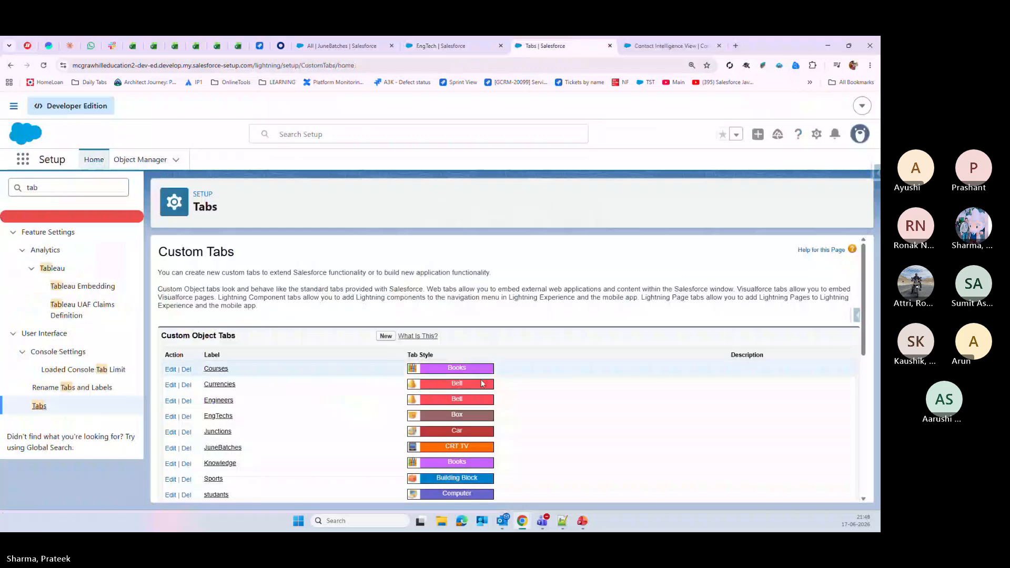
scroll(526, 294, "down", 1)
left_click(387, 290)
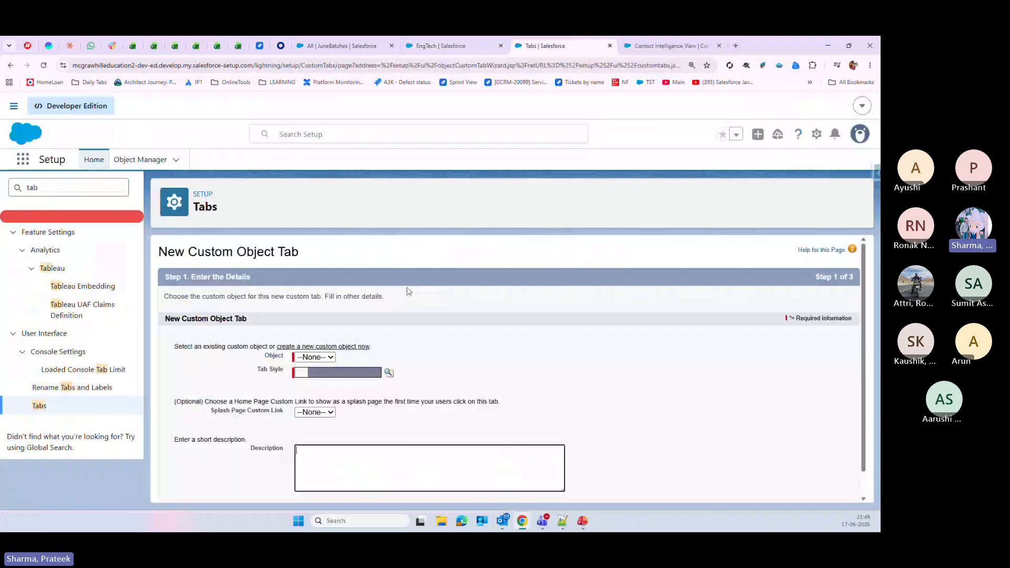
- Create the Eng object tab with the Car style, keeping default profiles and apps
left_click(314, 357)
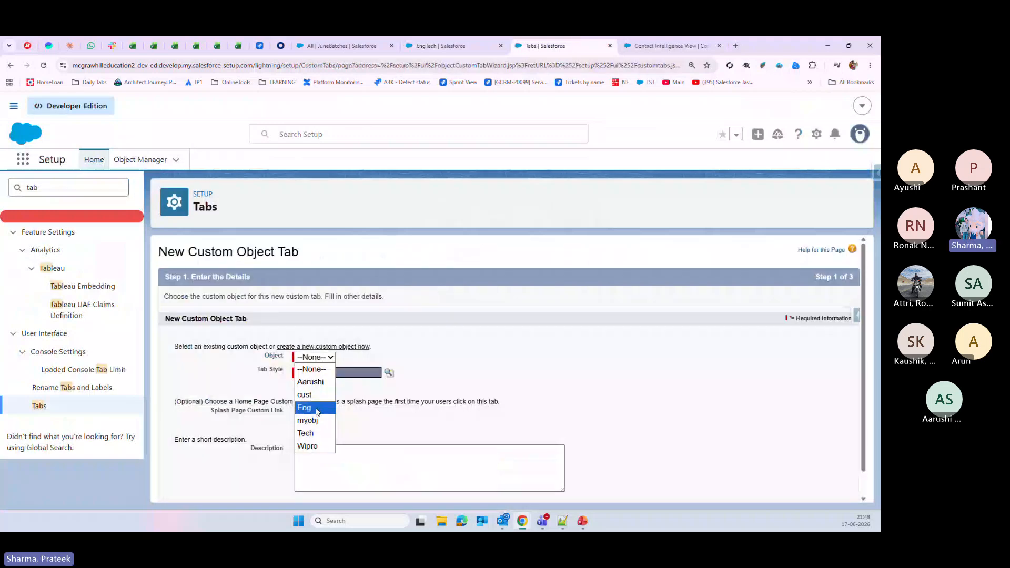
left_click(305, 408)
left_click(389, 375)
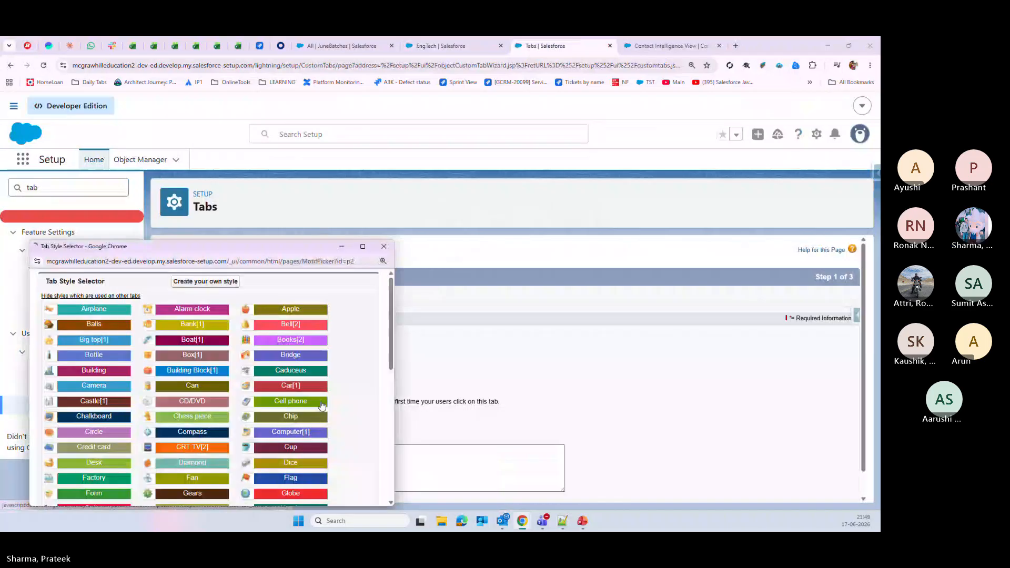
left_click(289, 387)
scroll(766, 472, "down", 1)
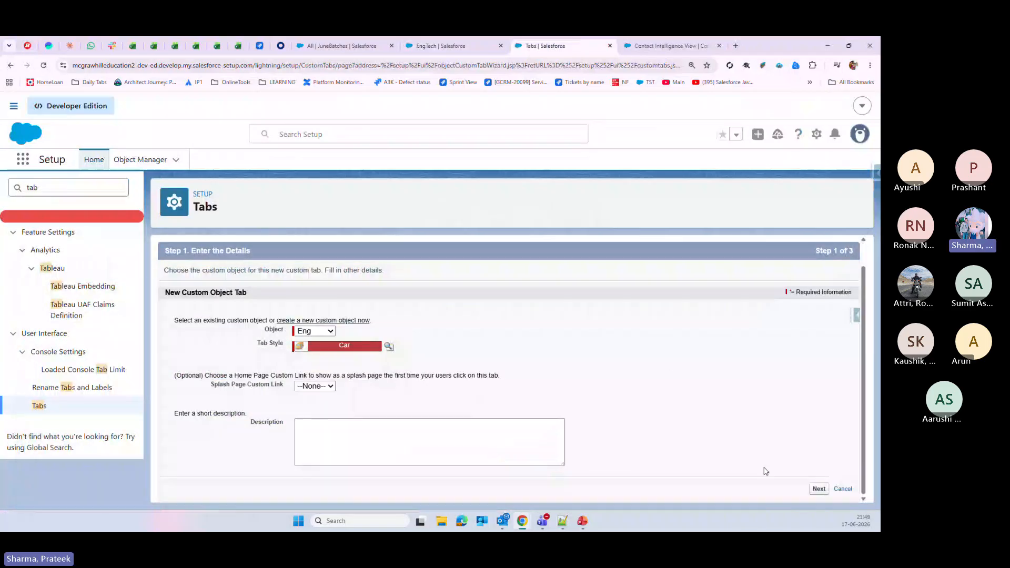
left_click(819, 488)
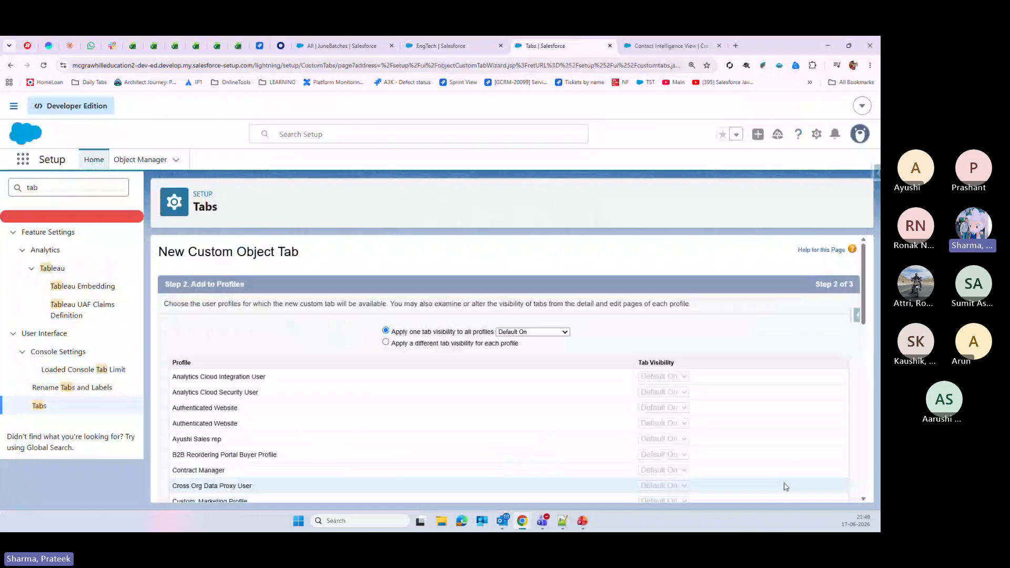
scroll(785, 487, "down", 10)
left_click(820, 490)
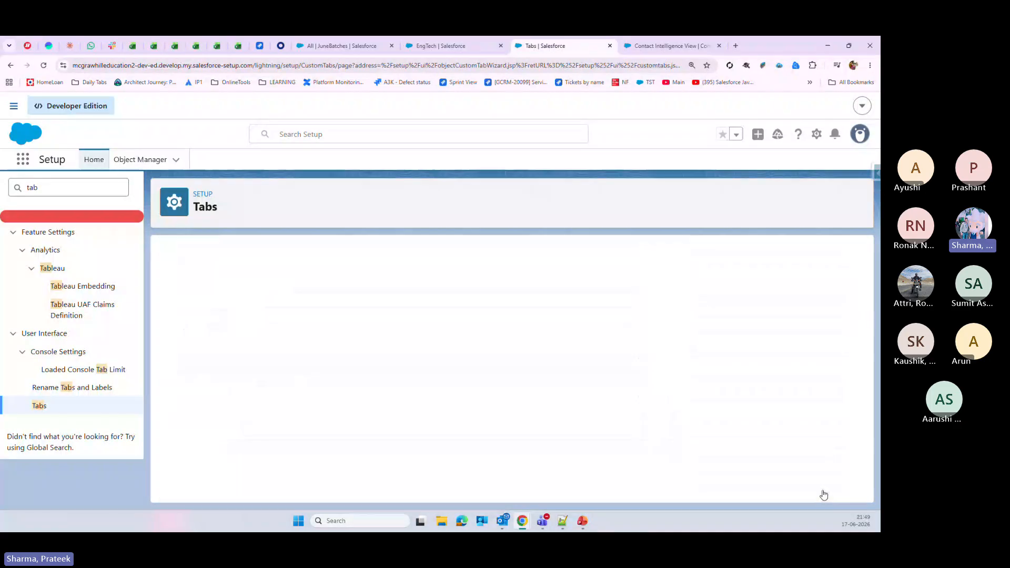
scroll(827, 491, "down", 3)
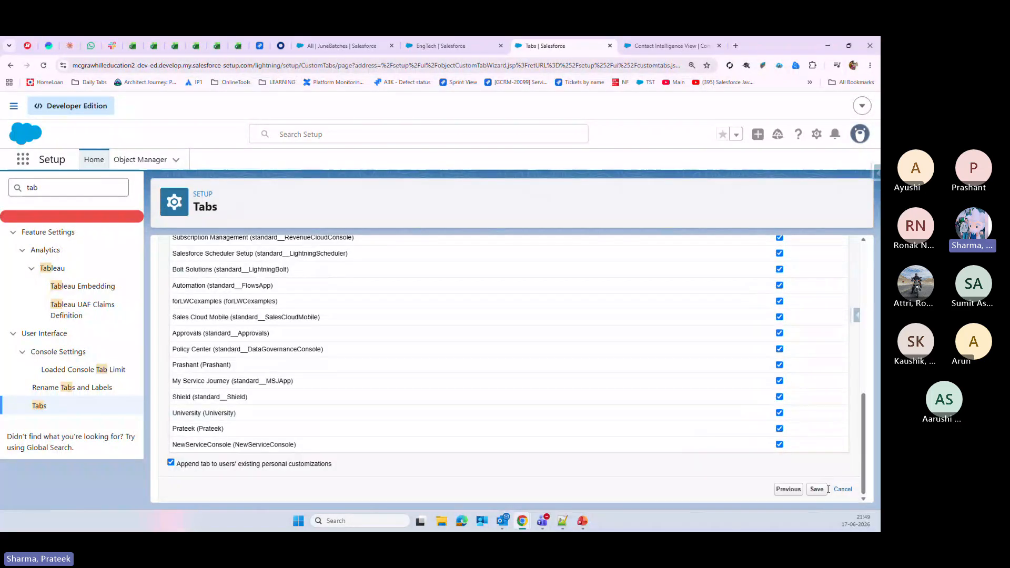
left_click(817, 490)
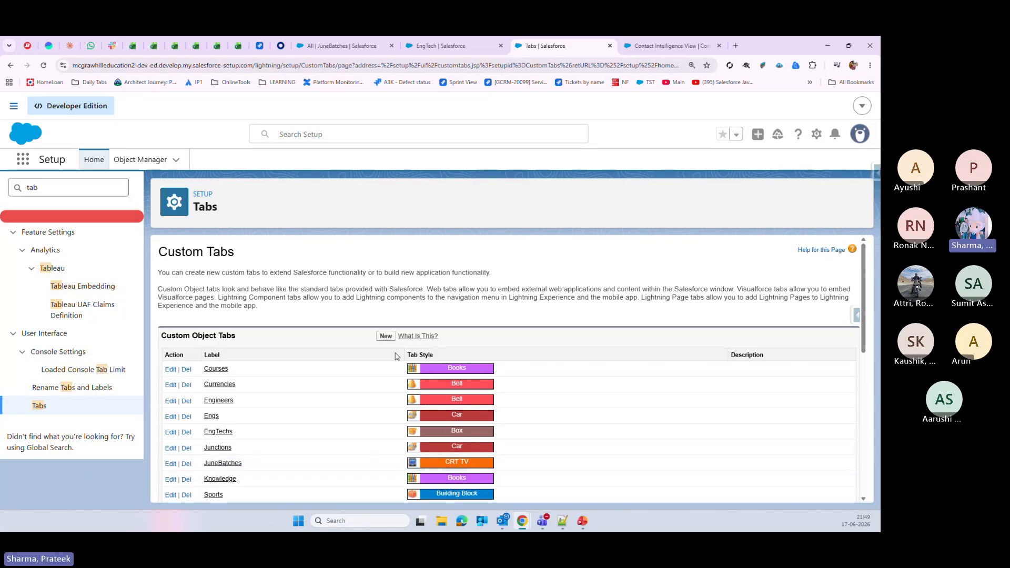
- Create the Tech object tab with the Caduceus style, keeping default profiles and apps
left_click(387, 336)
left_click(314, 357)
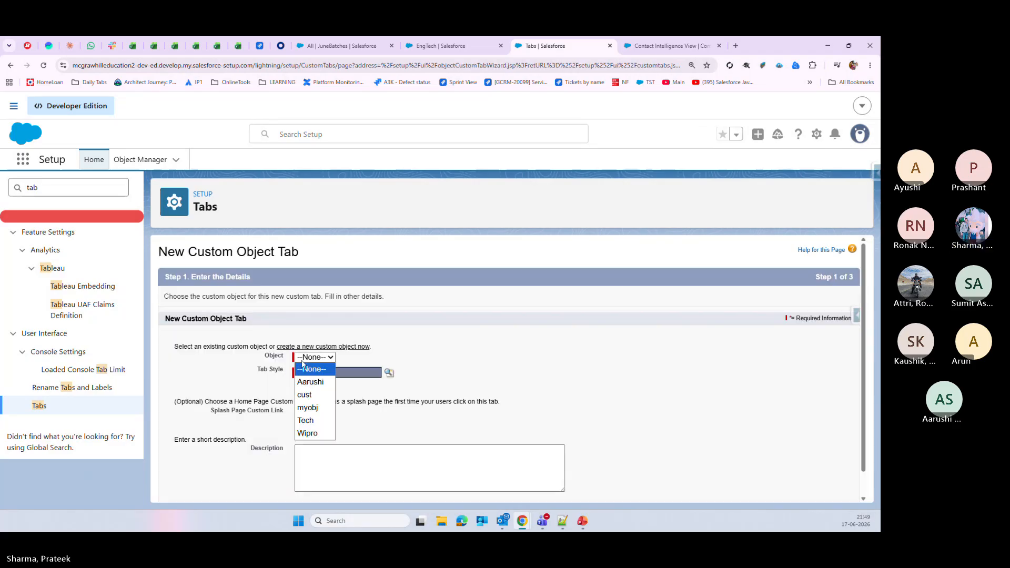
left_click(315, 420)
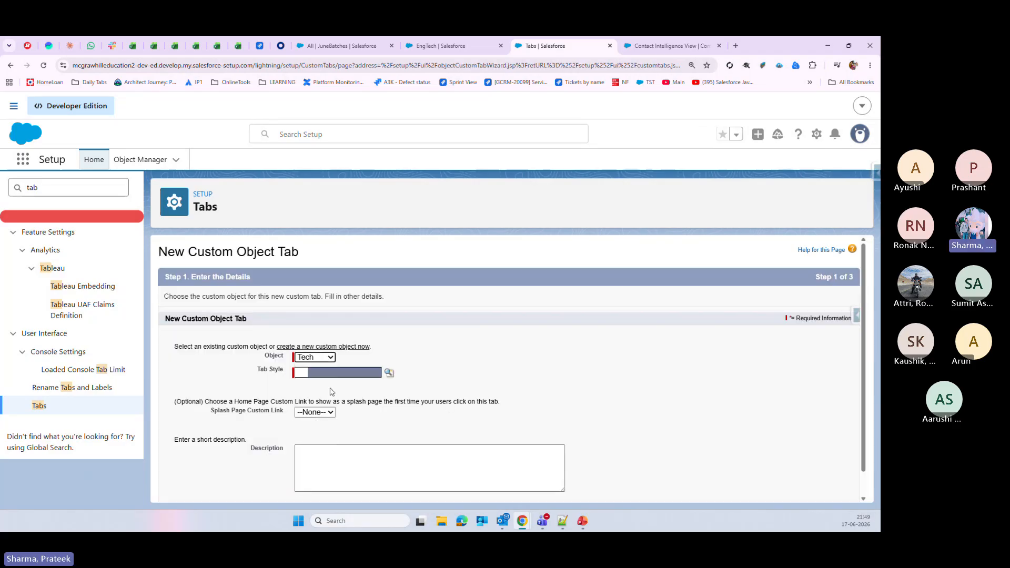
left_click(389, 373)
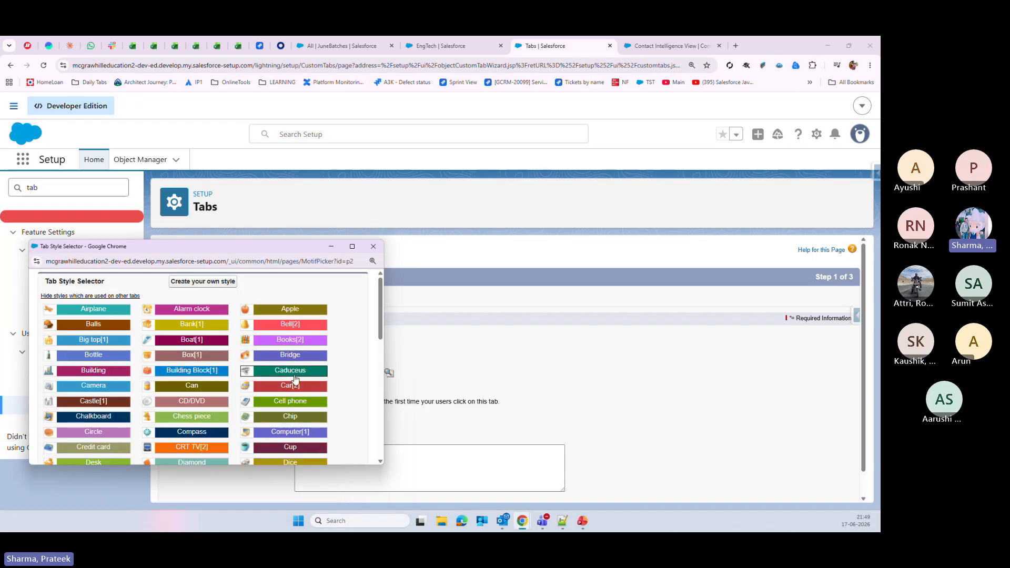
left_click(294, 372)
scroll(839, 469, "down", 1)
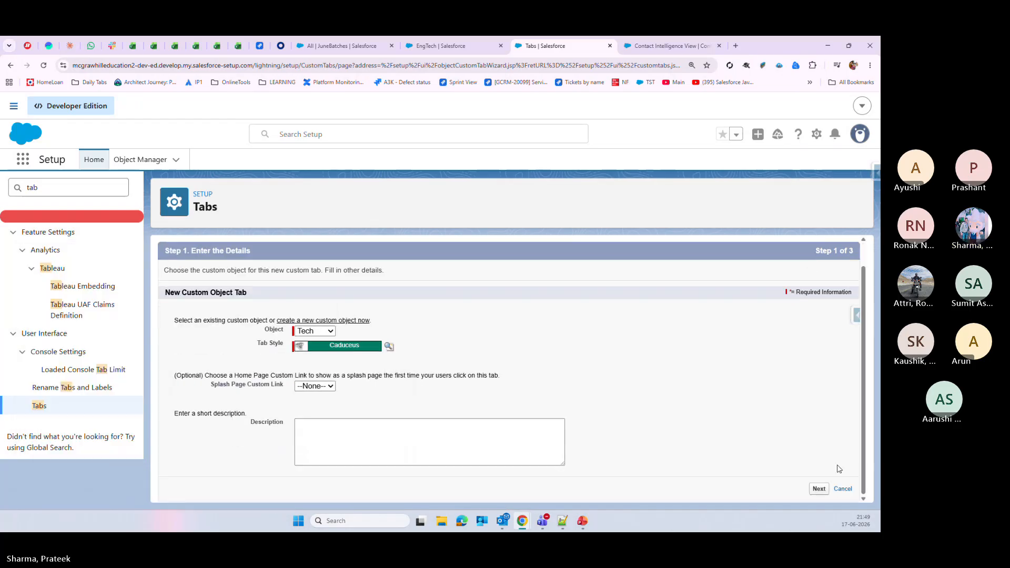
left_click(819, 488)
scroll(721, 453, "down", 5)
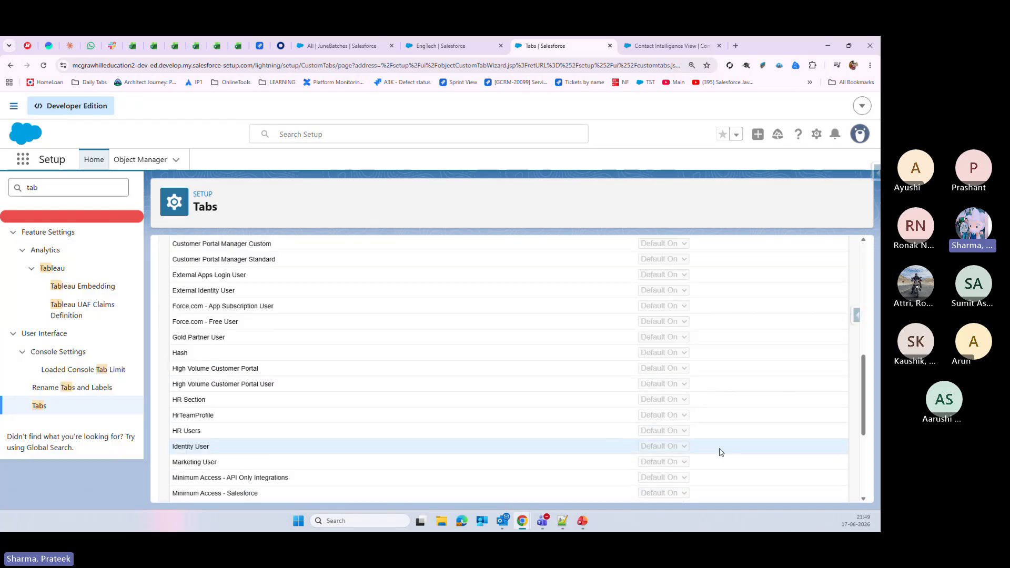
scroll(723, 452, "down", 4)
left_click(819, 490)
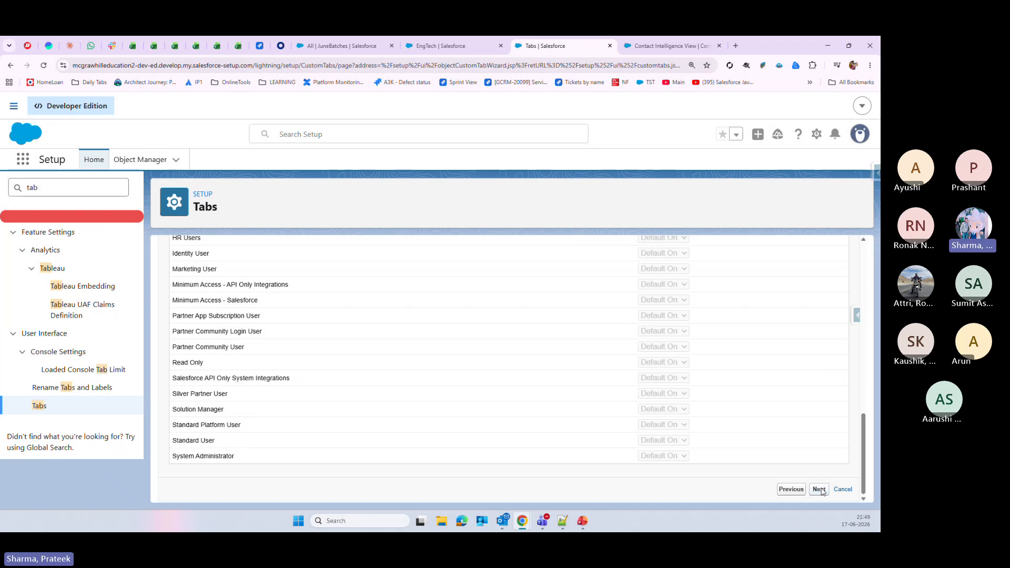
scroll(822, 495, "down", 8)
scroll(823, 496, "down", 2)
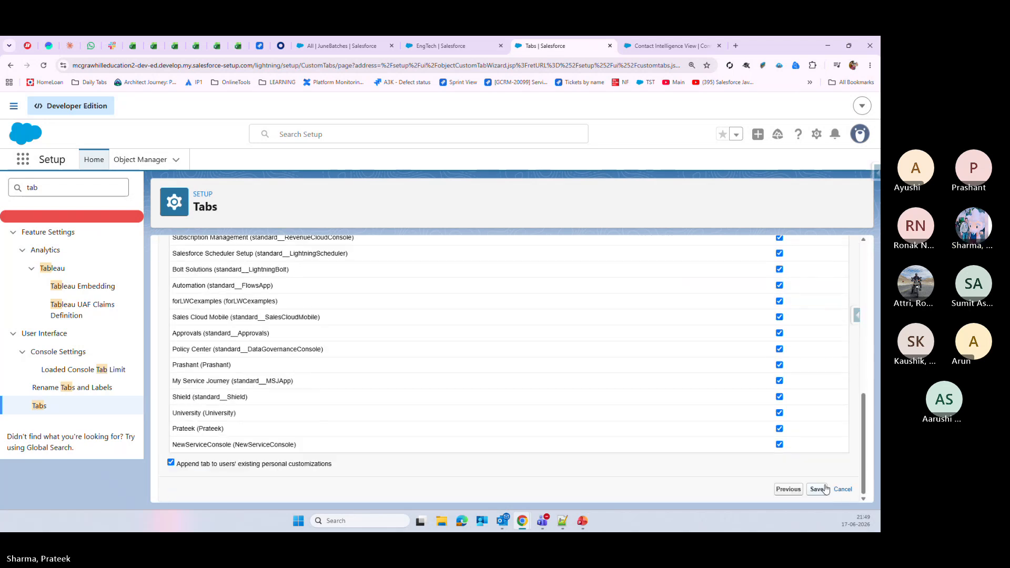
left_click(819, 487)
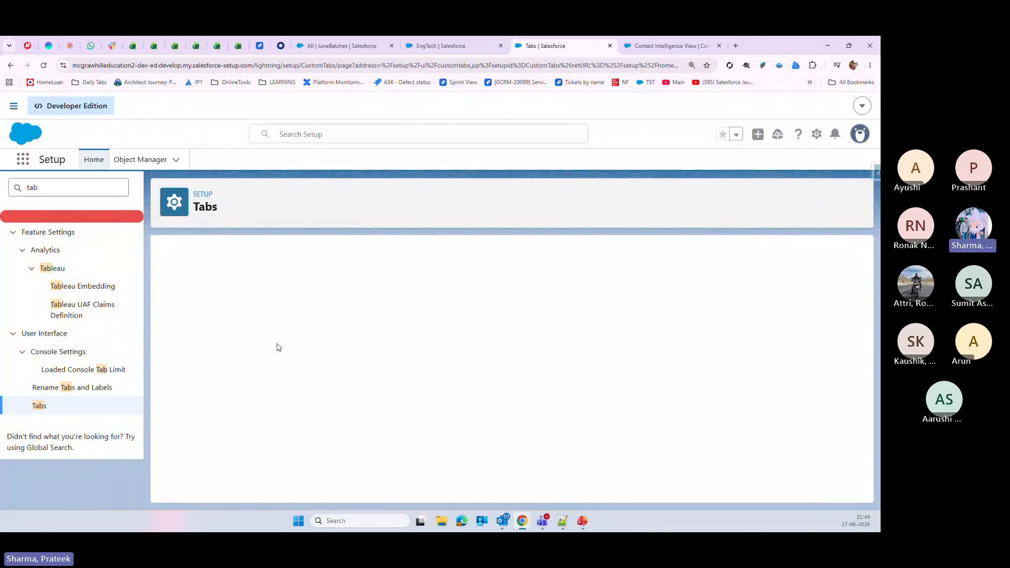
- Check the empty EngTechs list in the Content app, then open Setup in a new tab
left_click(28, 161)
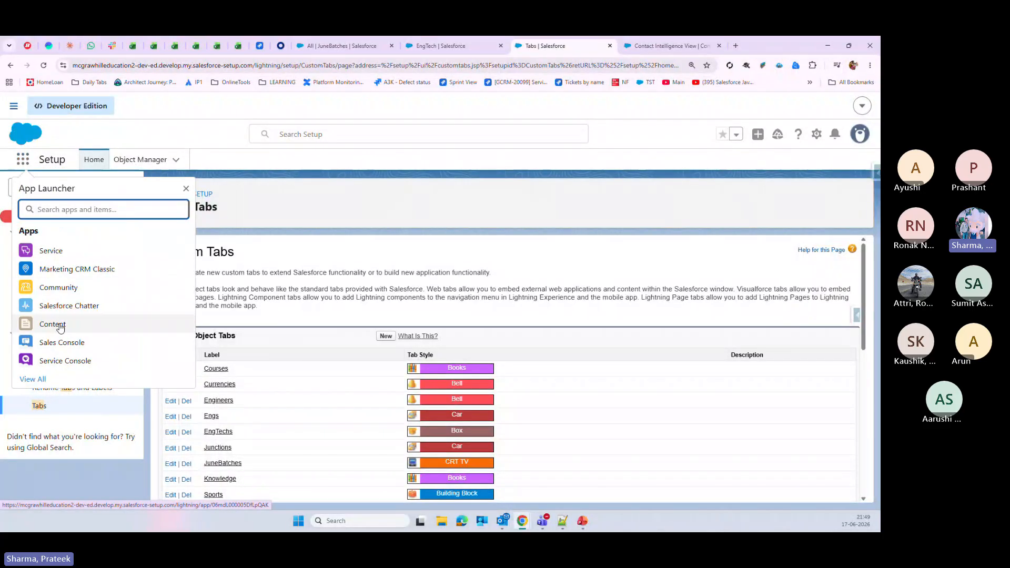
left_click(57, 323)
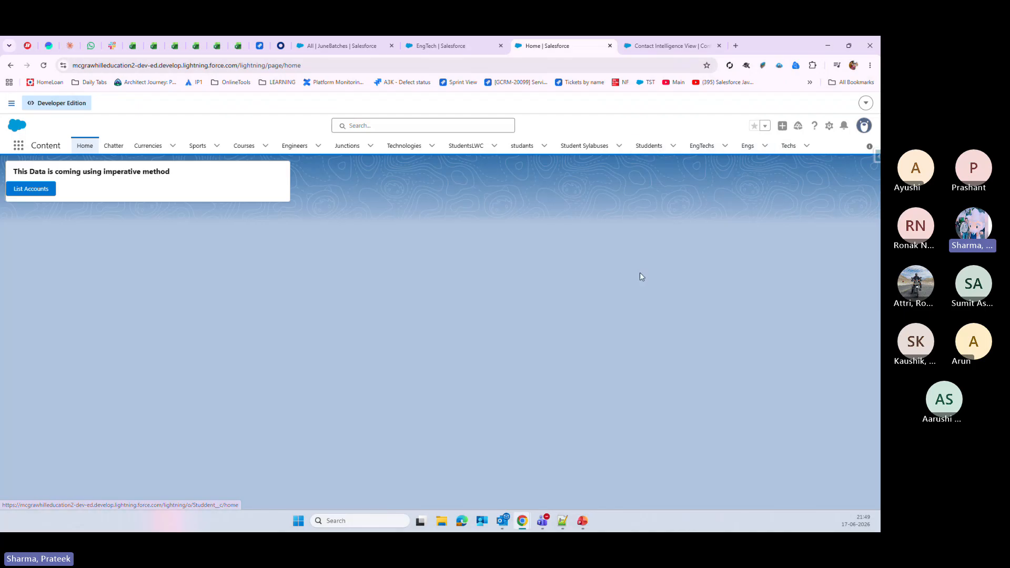
left_click(765, 147)
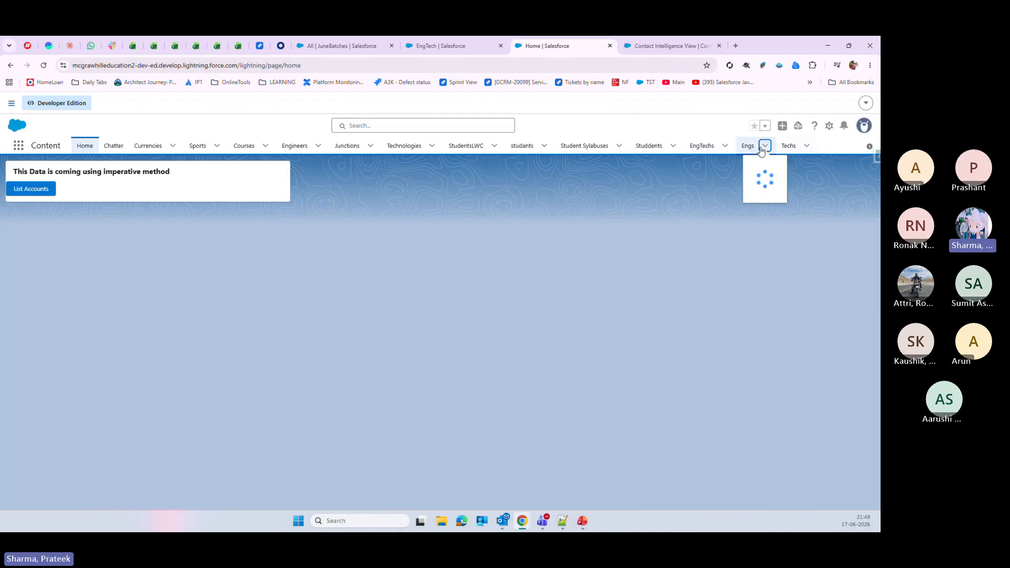
left_click(703, 149)
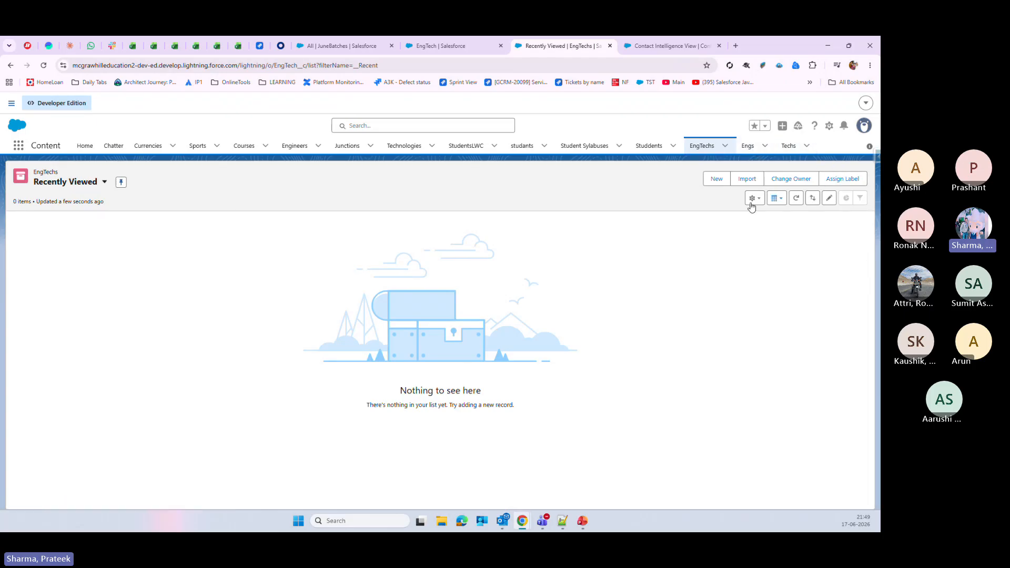
left_click(829, 125)
left_click(762, 173)
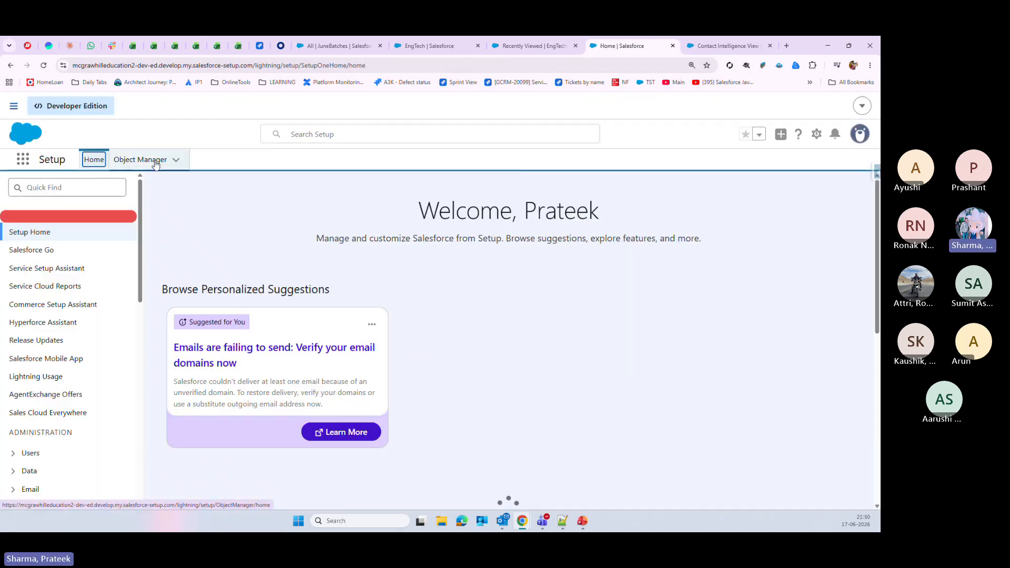
- Open EngTech's Fields & Relationships page via Object Manager filtered by 'eng'
left_click(155, 164)
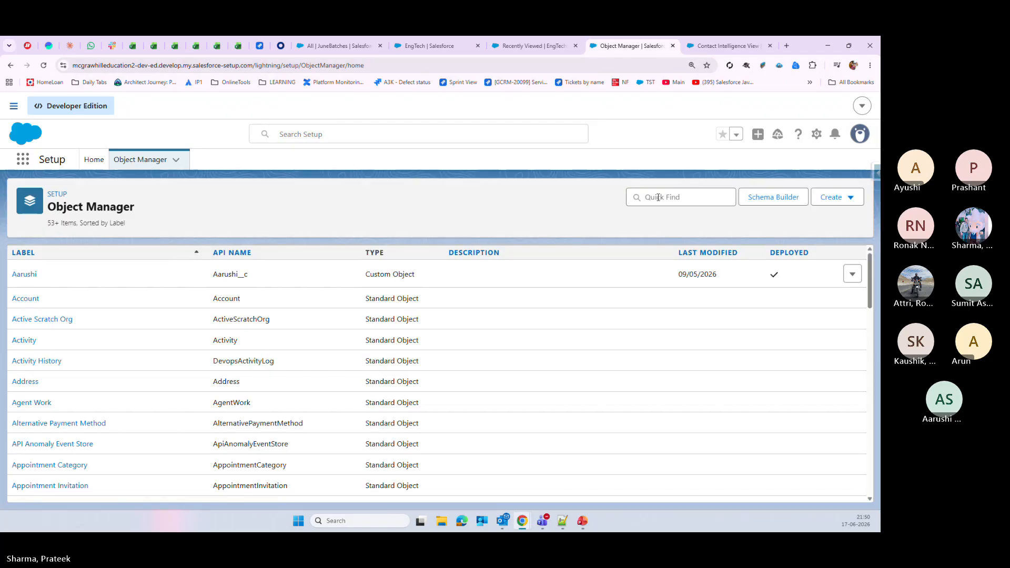
left_click(660, 198)
type("eng")
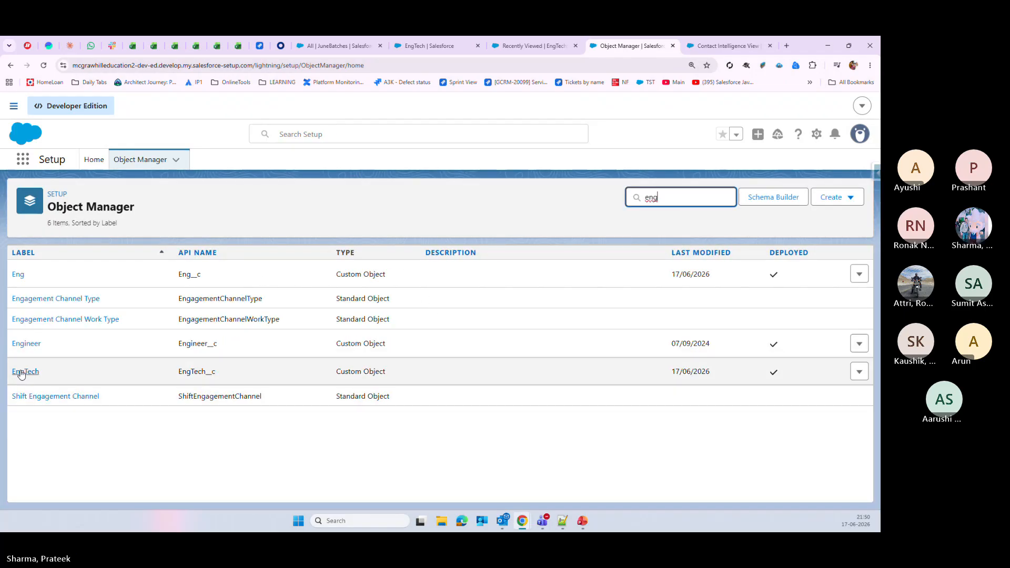
left_click(21, 372)
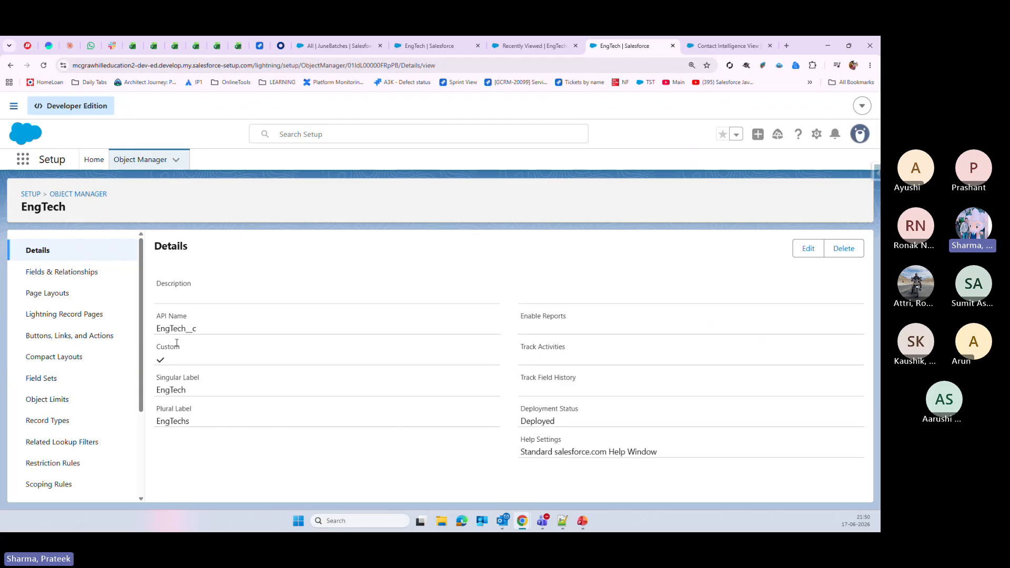
left_click(94, 275)
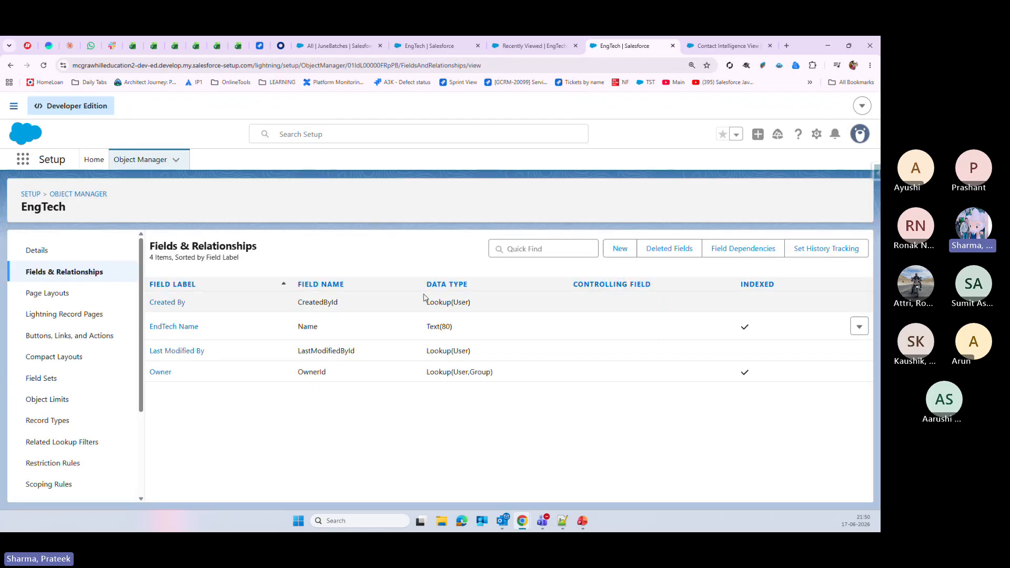
- Start a new Master-Detail Relationship field on EngTech with Eng as the parent object
left_click(625, 247)
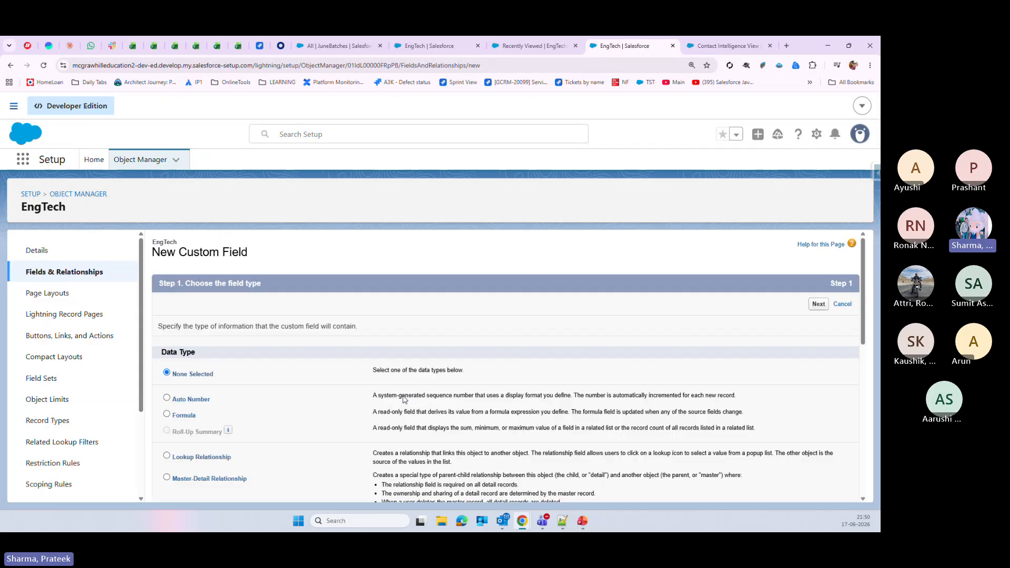
scroll(183, 294, "down", 4)
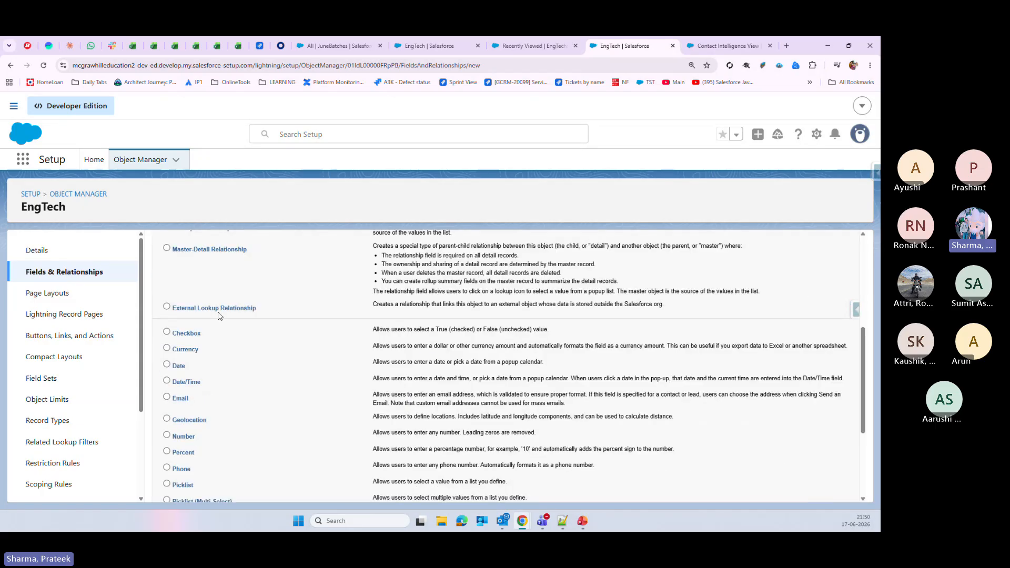
scroll(220, 315, "up", 1)
left_click(167, 294)
scroll(766, 230, "up", 4)
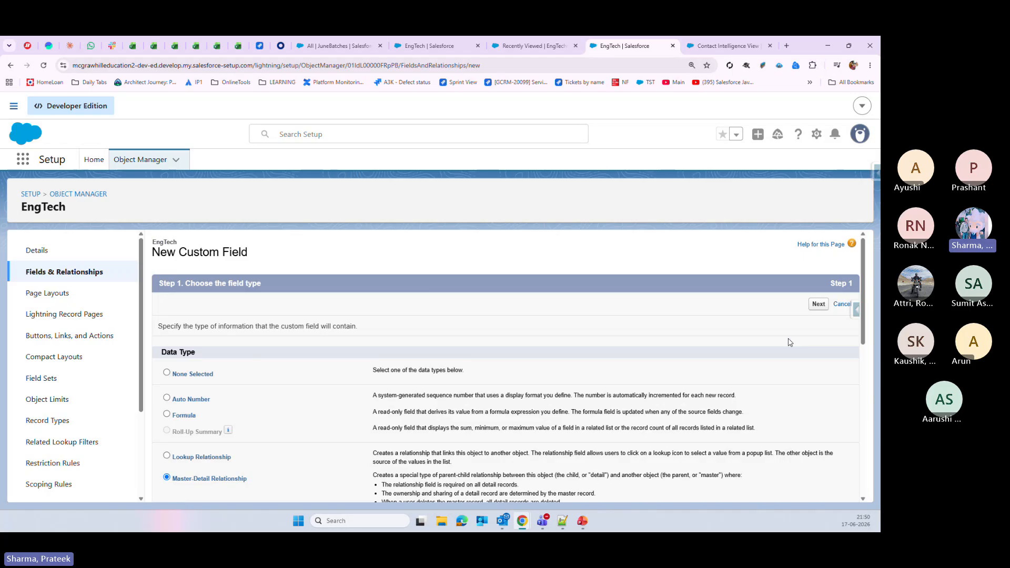
key("Return")
left_click(331, 349)
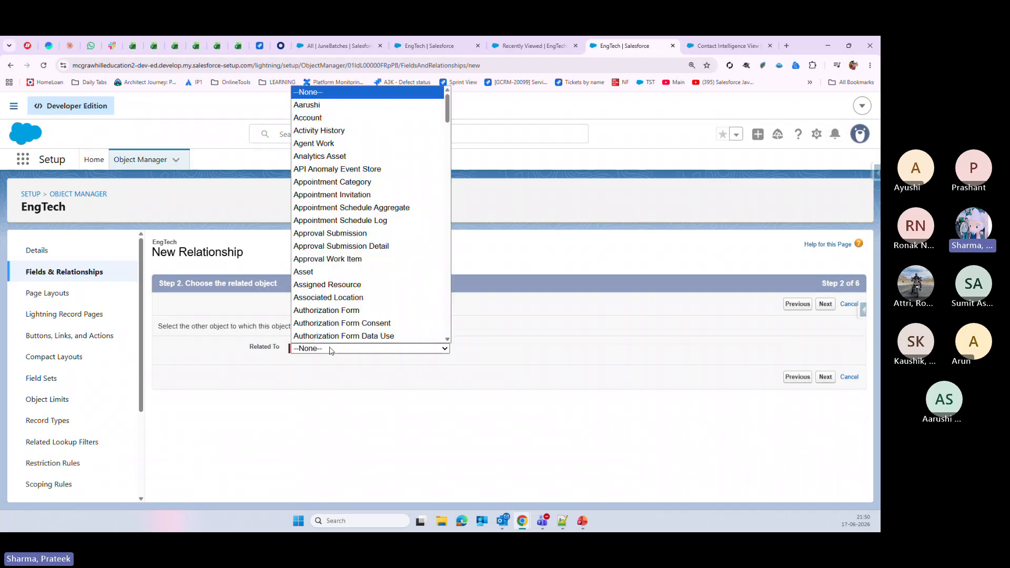
left_click_drag(449, 105, 448, 166)
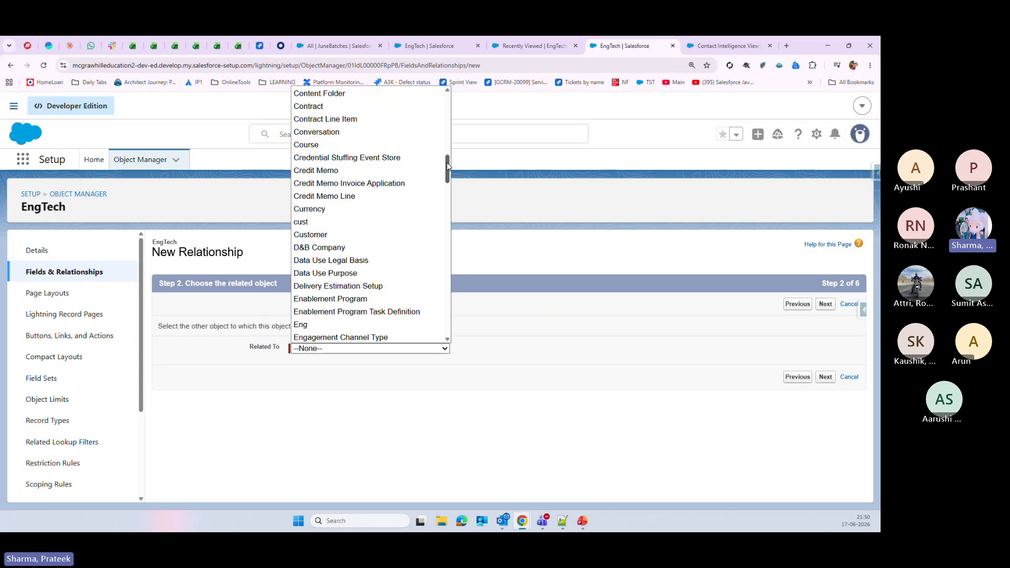
scroll(368, 284, "down", 1)
left_click(349, 286)
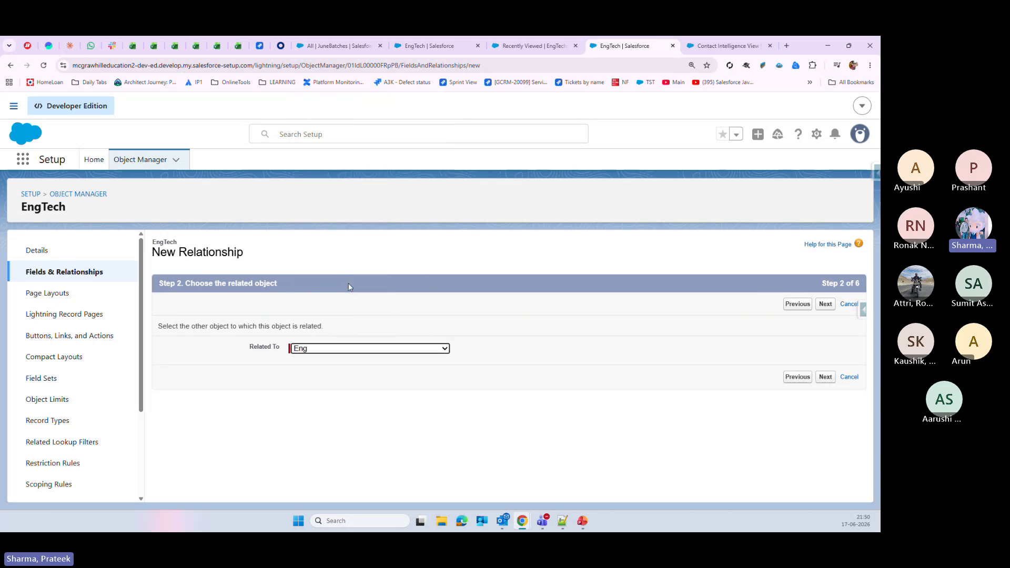
- Name the field Eng, accept the default security, layouts and related list, and save it
left_click(826, 377)
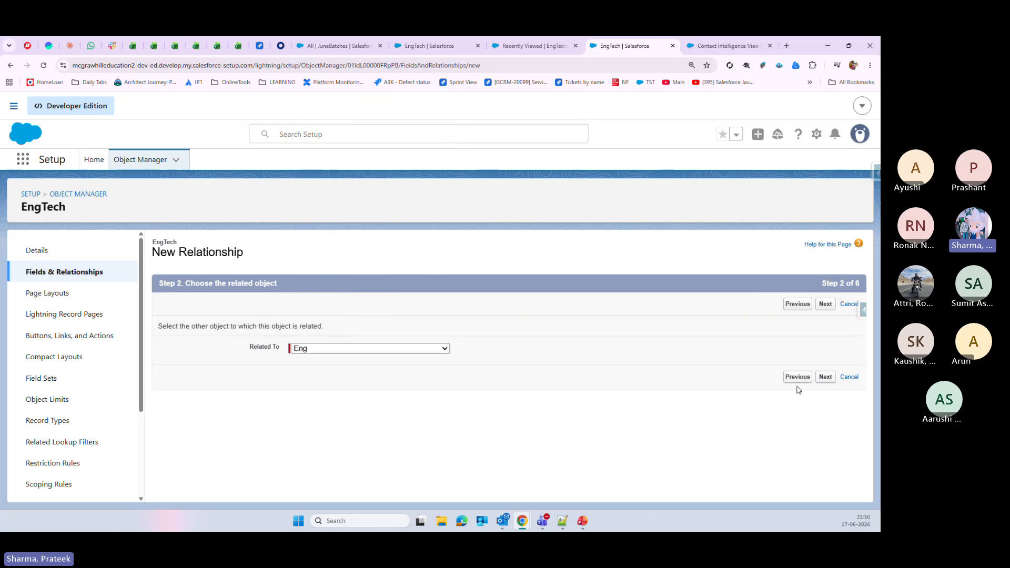
left_click(326, 355)
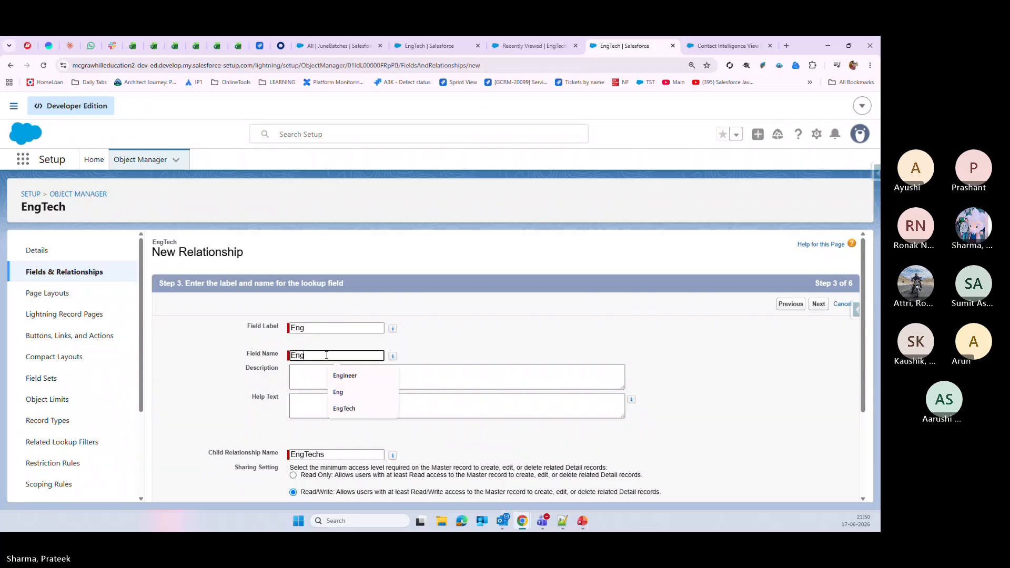
left_click(715, 388)
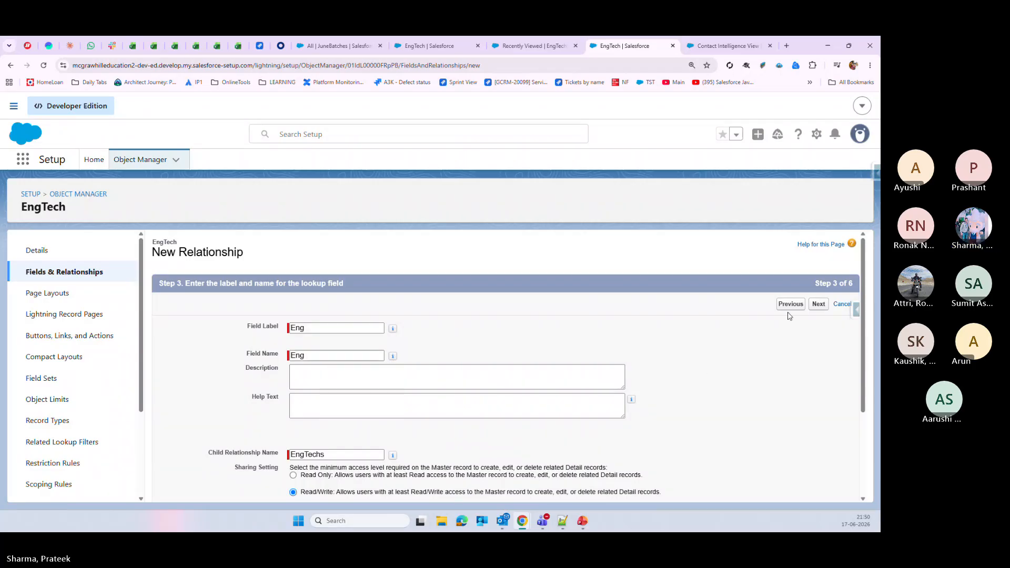
left_click(819, 304)
scroll(717, 388, "down", 8)
scroll(717, 388, "up", 10)
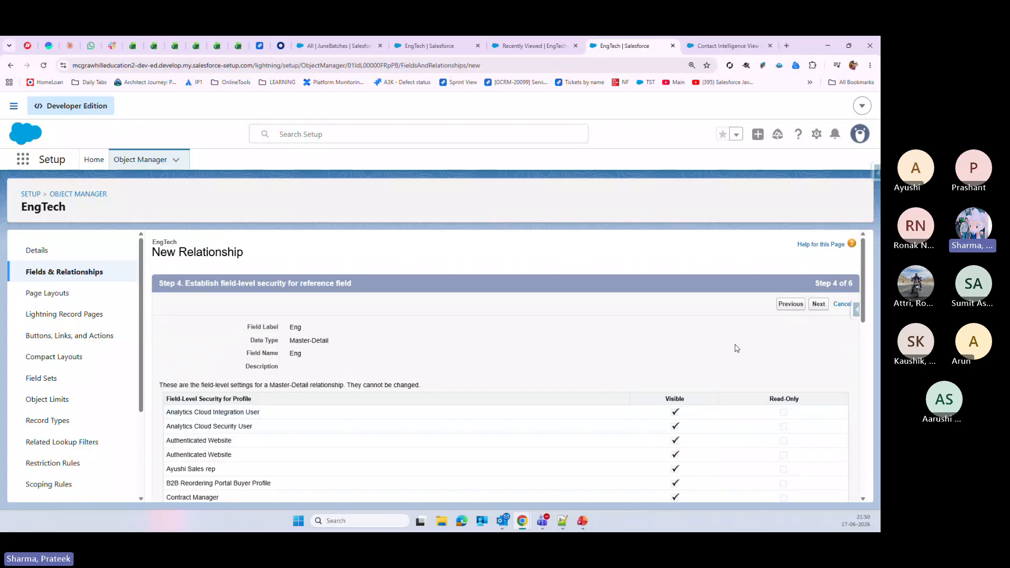
left_click(818, 305)
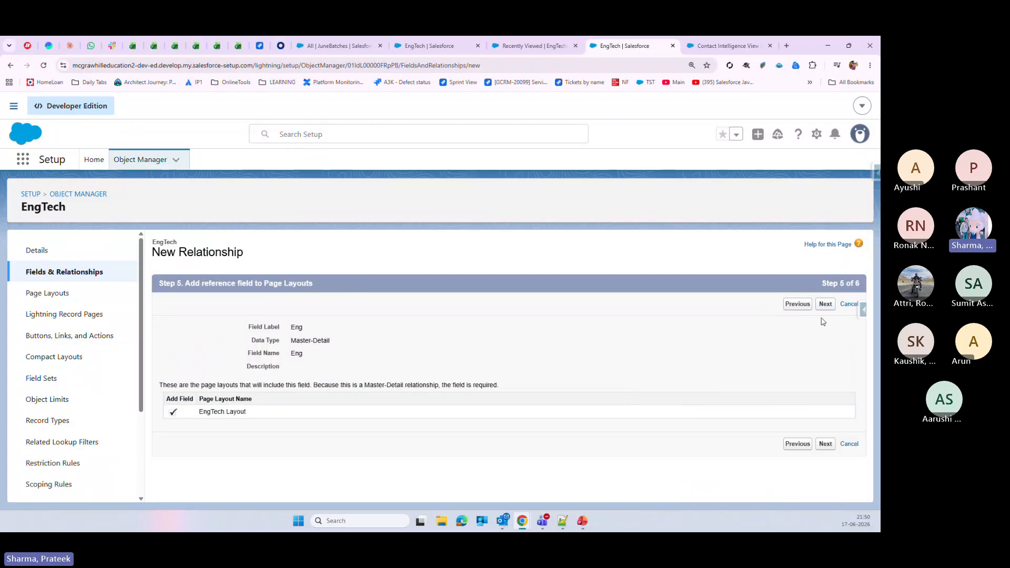
left_click(825, 444)
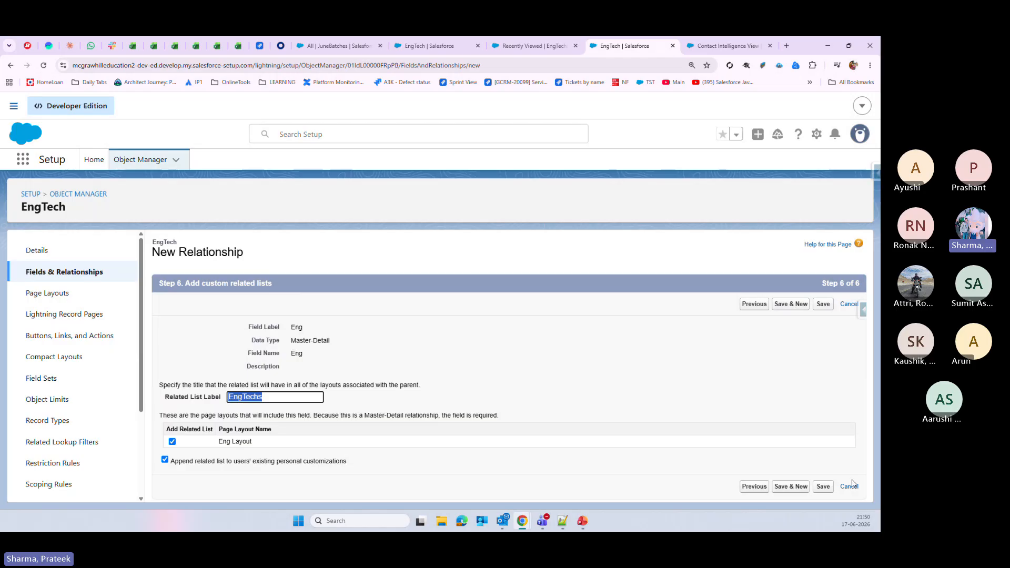
left_click(823, 486)
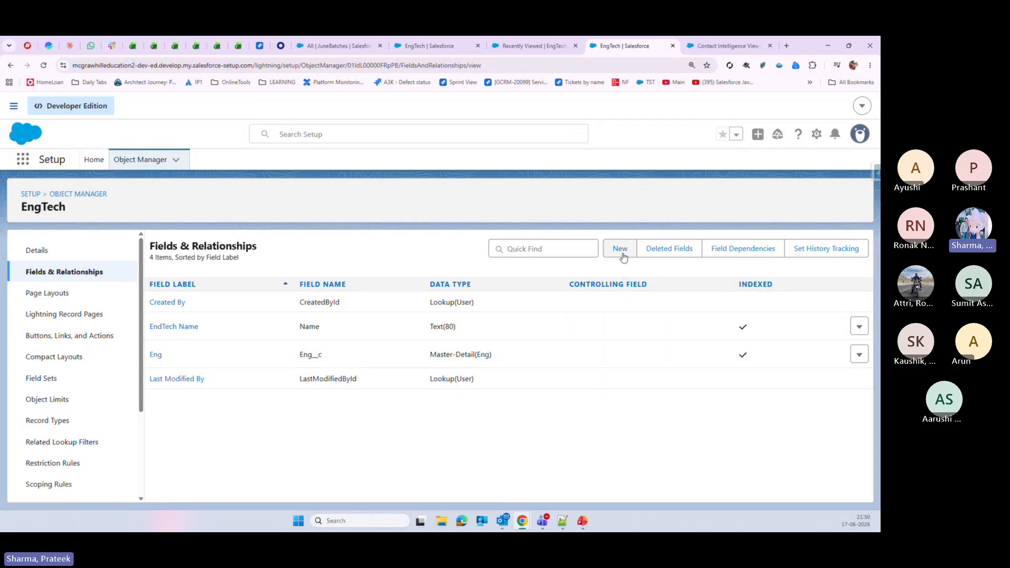
- Start another Master-Detail Relationship field on EngTech with Tech as the parent object
left_click(622, 255)
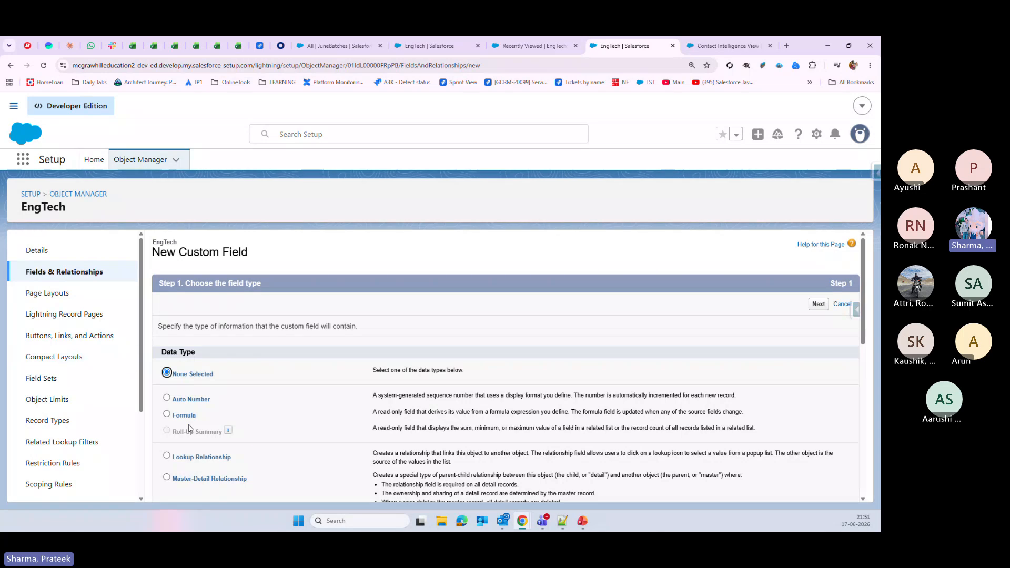
scroll(189, 429, "down", 2)
left_click(167, 384)
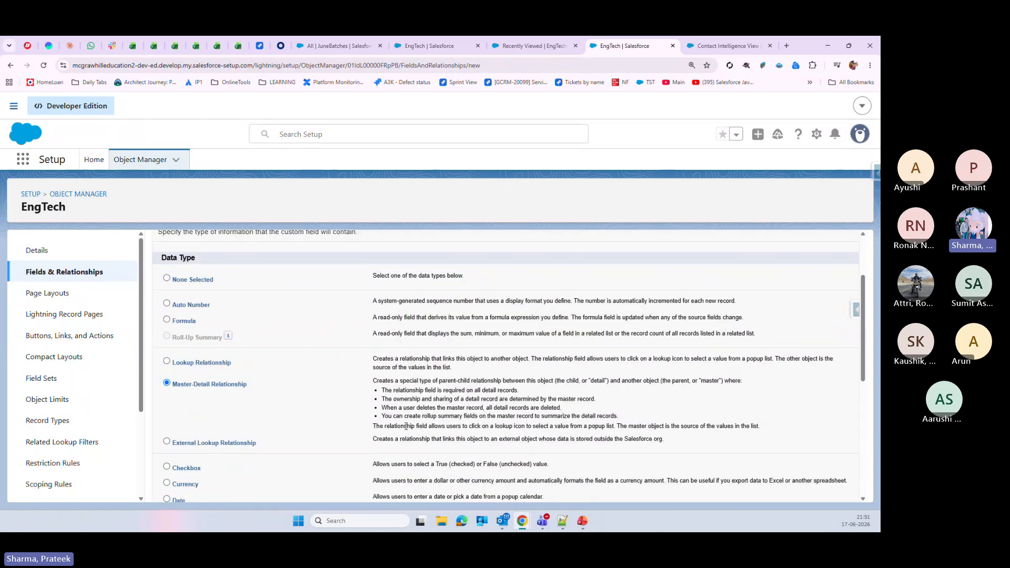
scroll(406, 427, "down", 5)
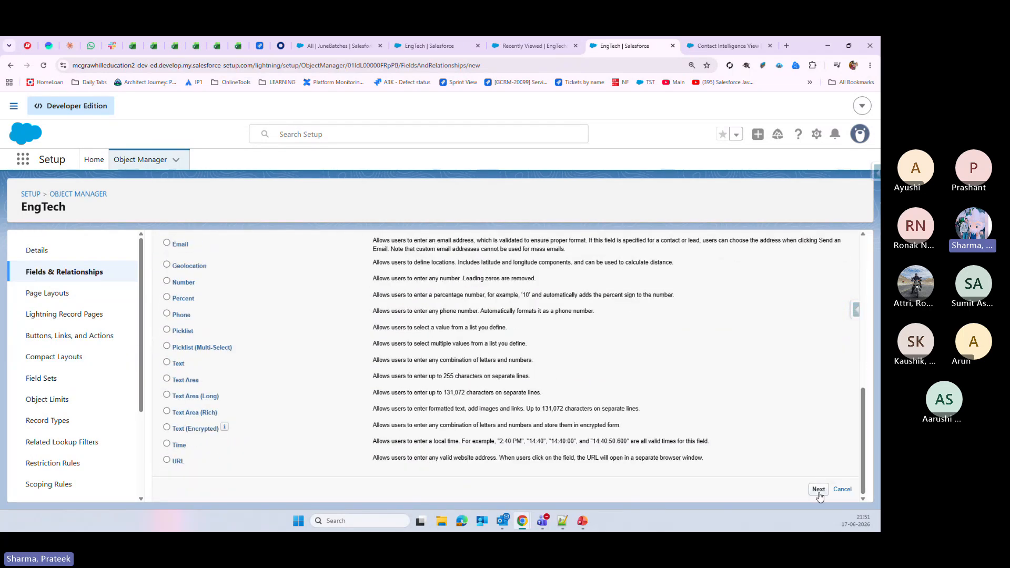
left_click(819, 489)
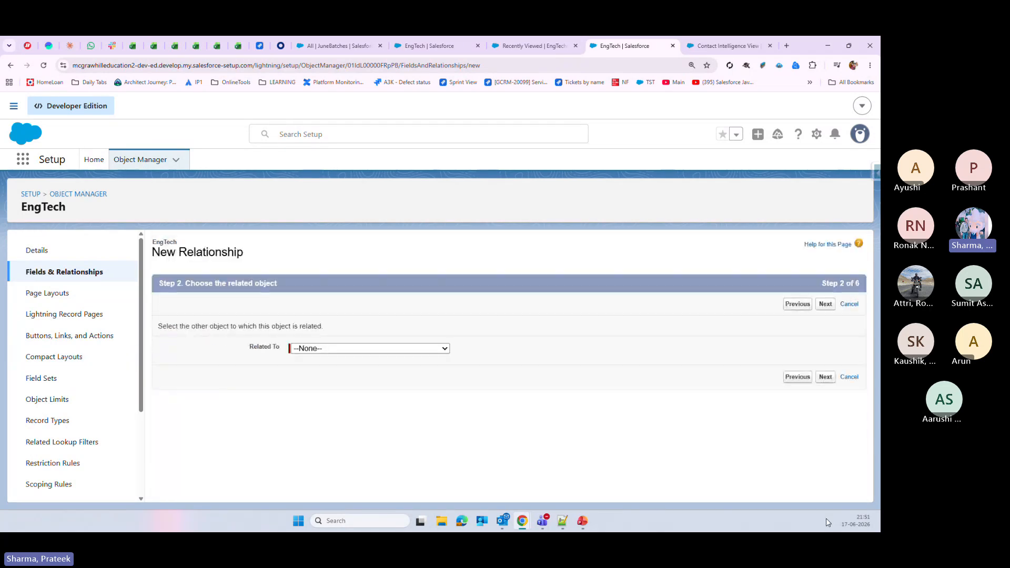
left_click(388, 349)
left_click_drag(450, 116, 392, 310)
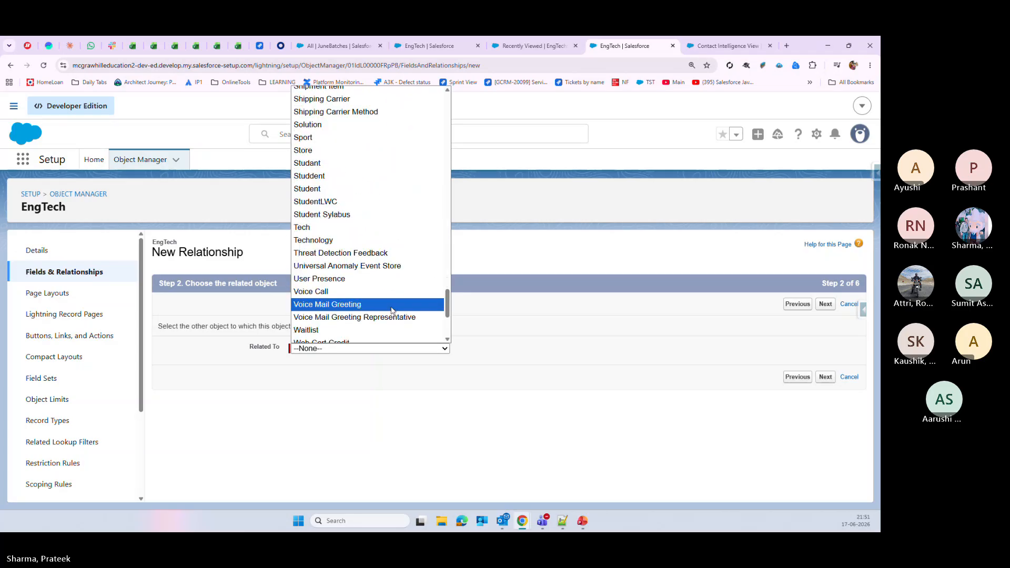
left_click(337, 229)
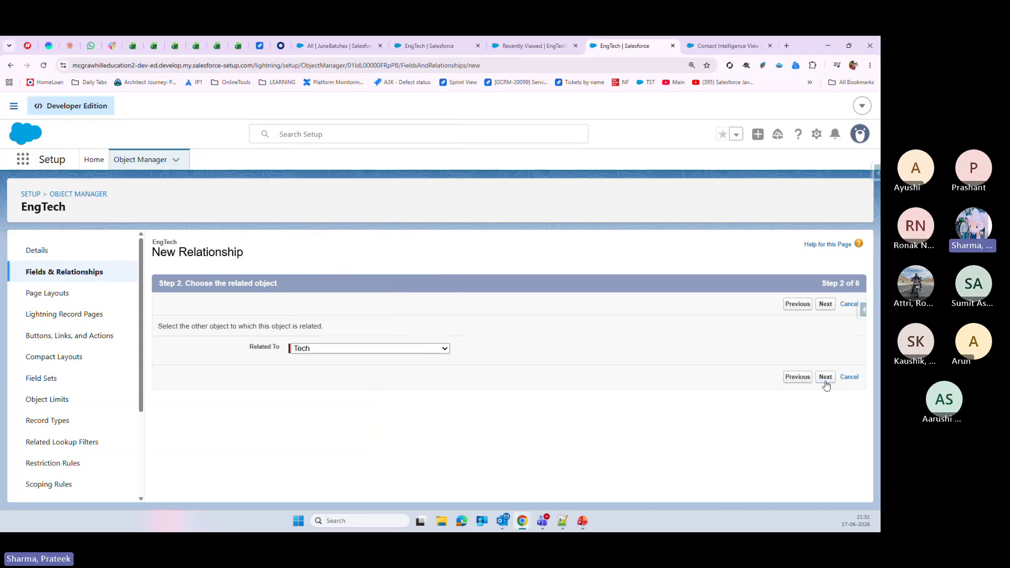
- Name the field Tech and save it with default security, layouts and the EngTechs related list
left_click(826, 386)
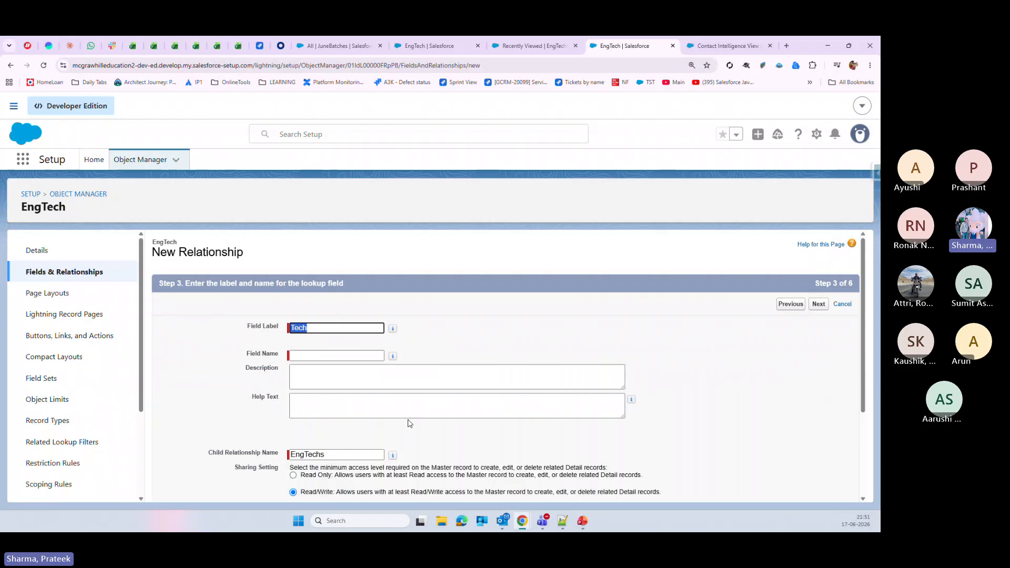
left_click(354, 355)
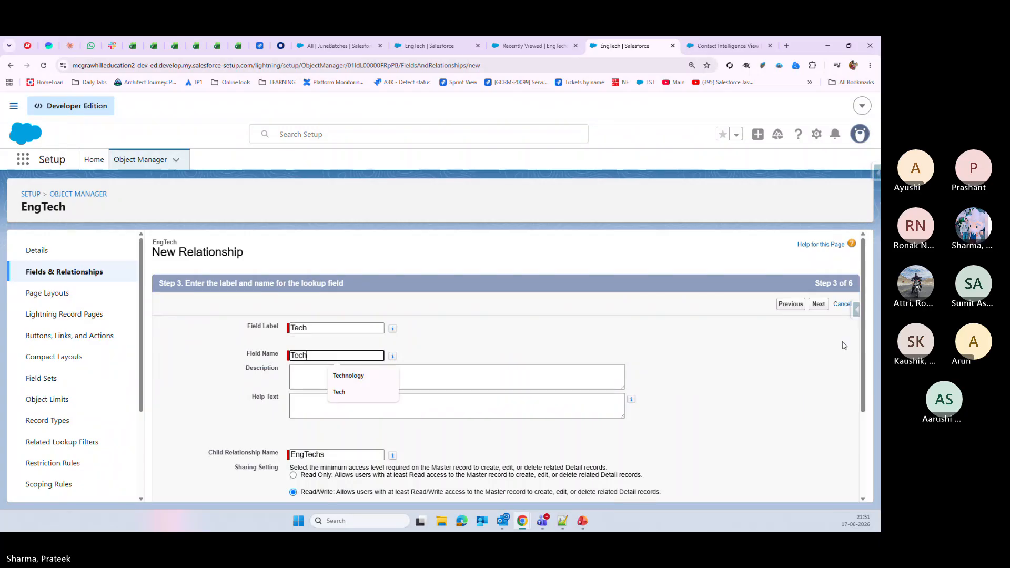
left_click(819, 304)
scroll(791, 442, "down", 10)
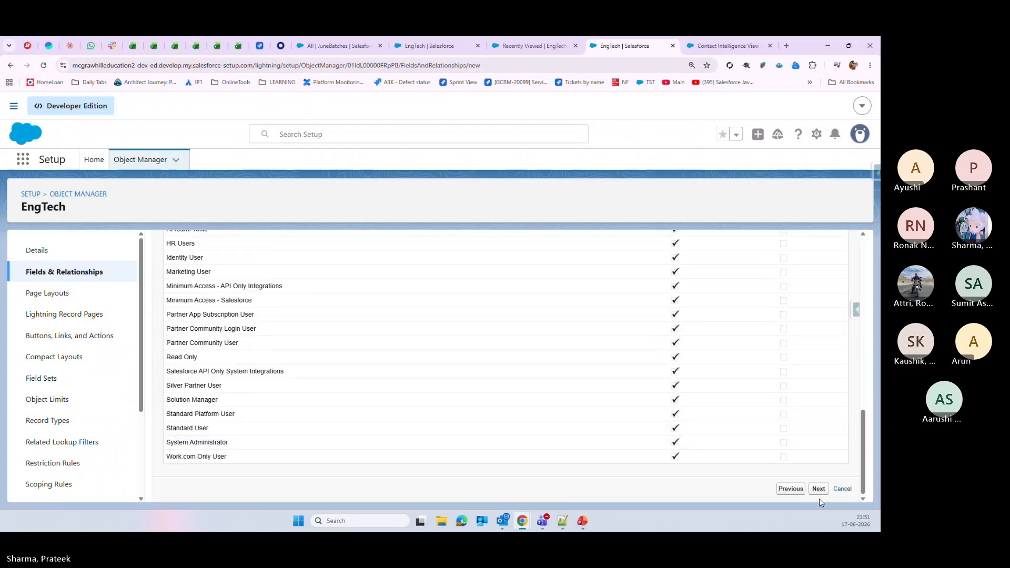
left_click(822, 494)
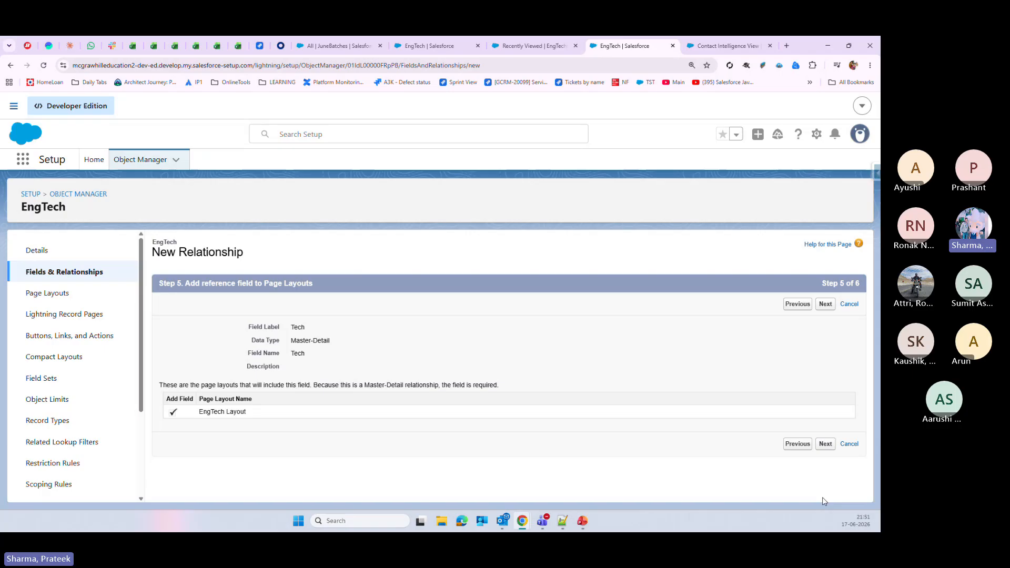
left_click(823, 449)
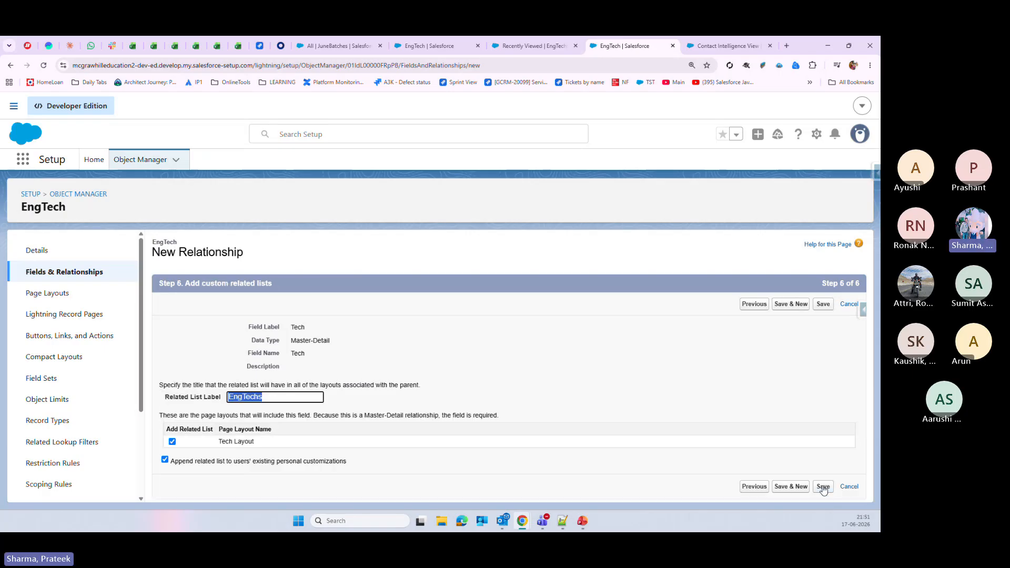
left_click(825, 483)
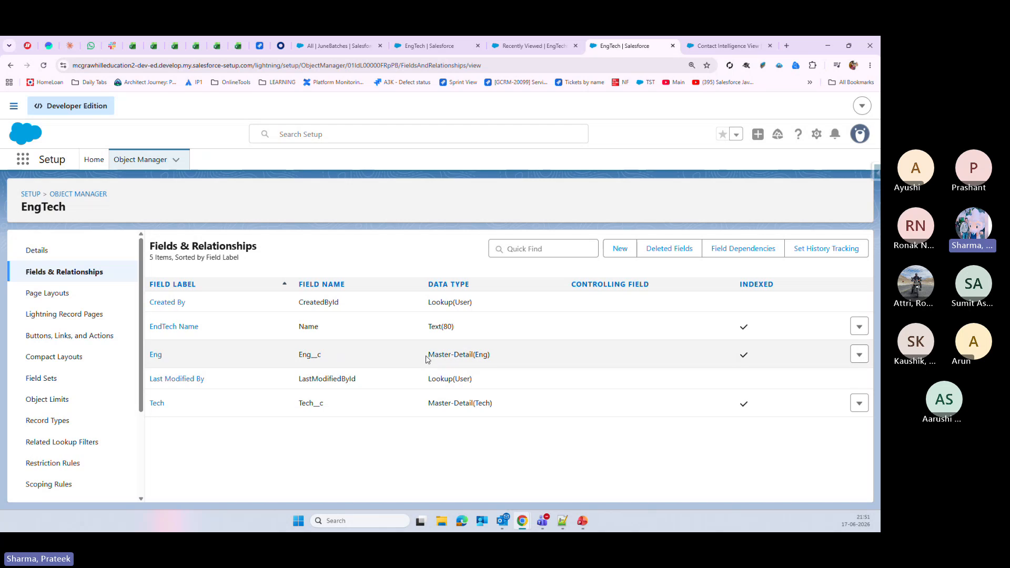
- Review the Eng and Tech field API names, then switch to the Service app
left_click_drag(307, 354, 324, 356)
left_click_drag(302, 404, 325, 403)
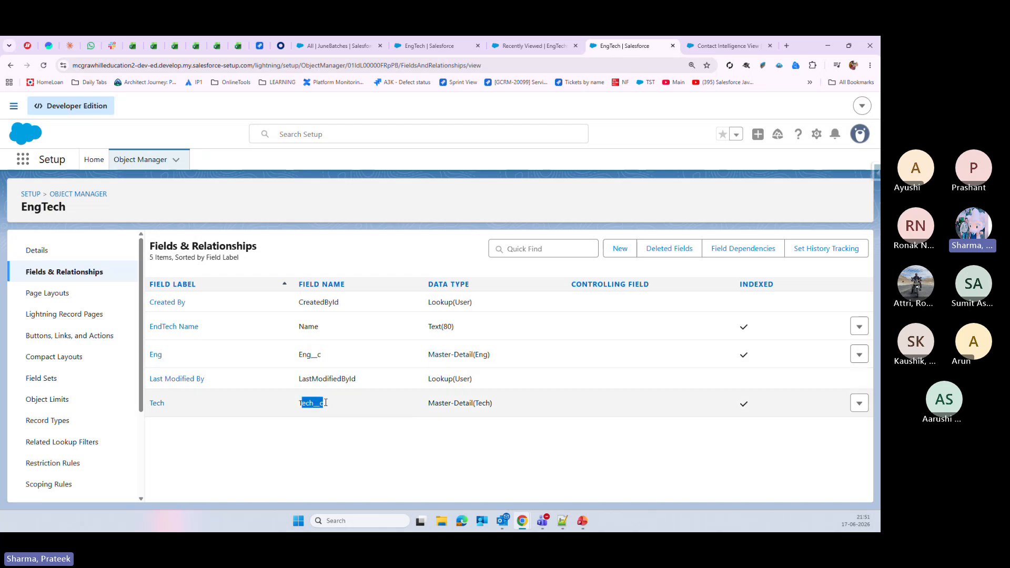
left_click(620, 251)
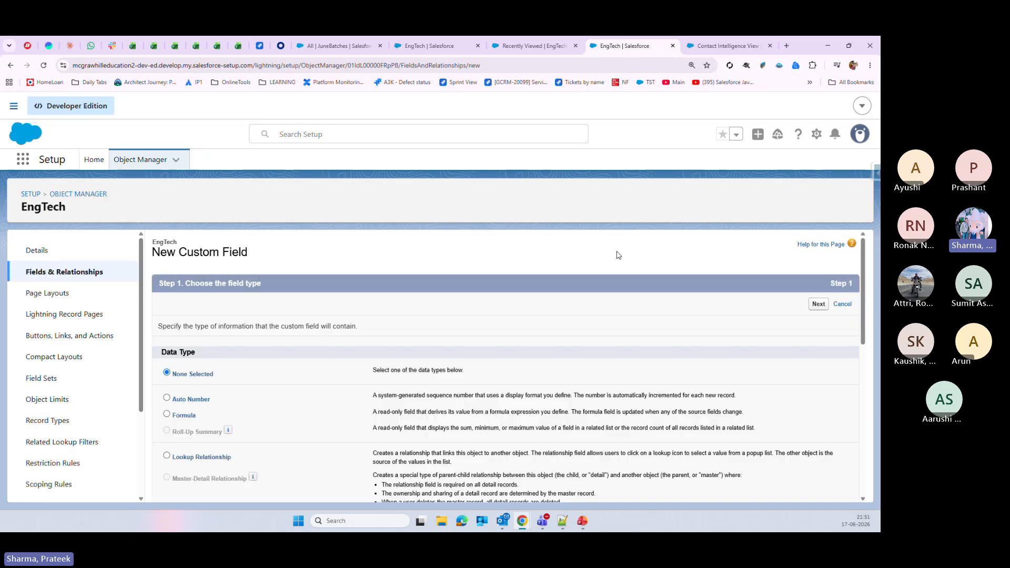
scroll(251, 425, "down", 3)
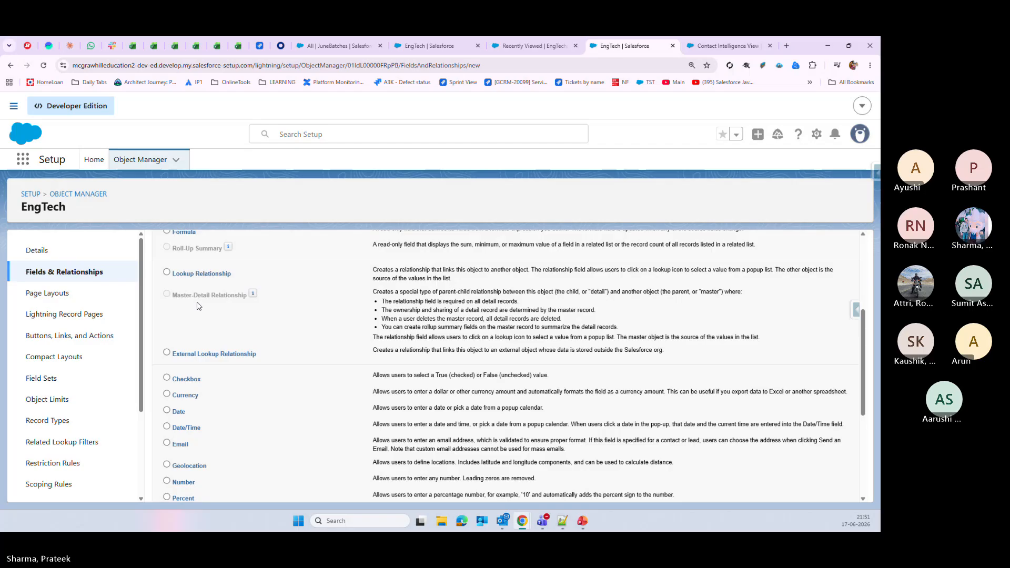
left_click(23, 159)
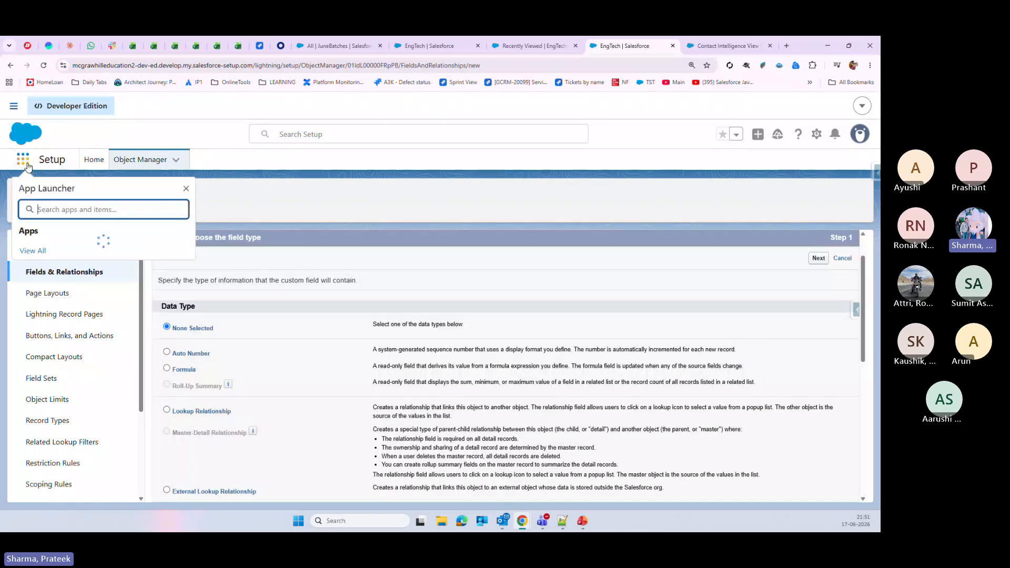
left_click(51, 257)
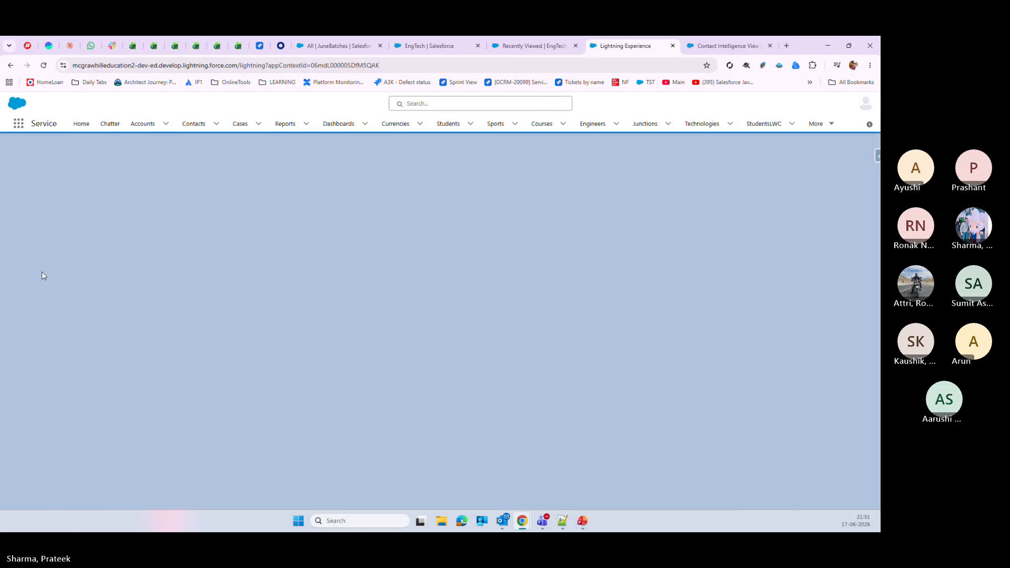
- Close the four extra browser tabs and go to the Engs records list
left_click(379, 46)
left_click(380, 46)
left_click(380, 46)
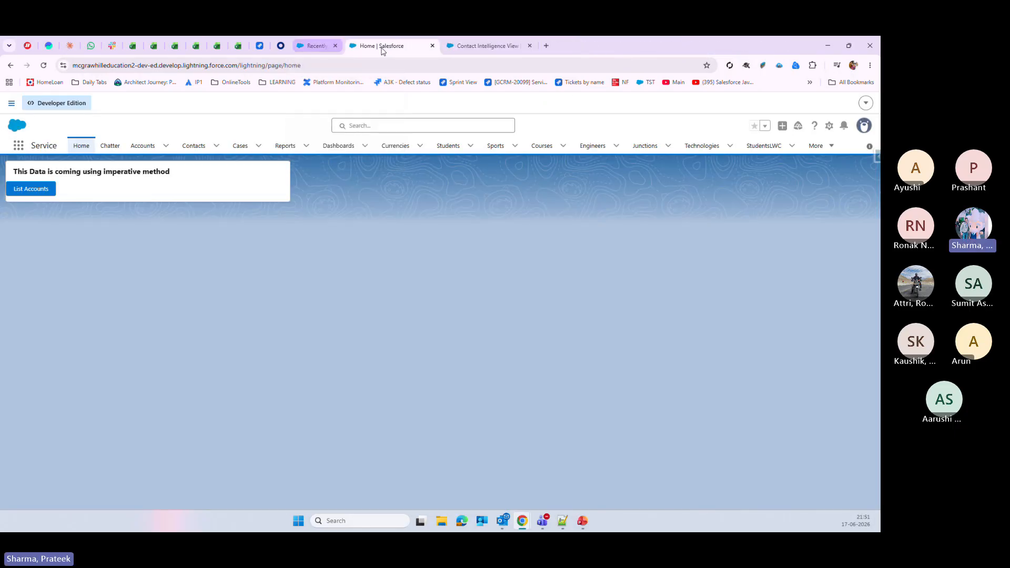
left_click(477, 46)
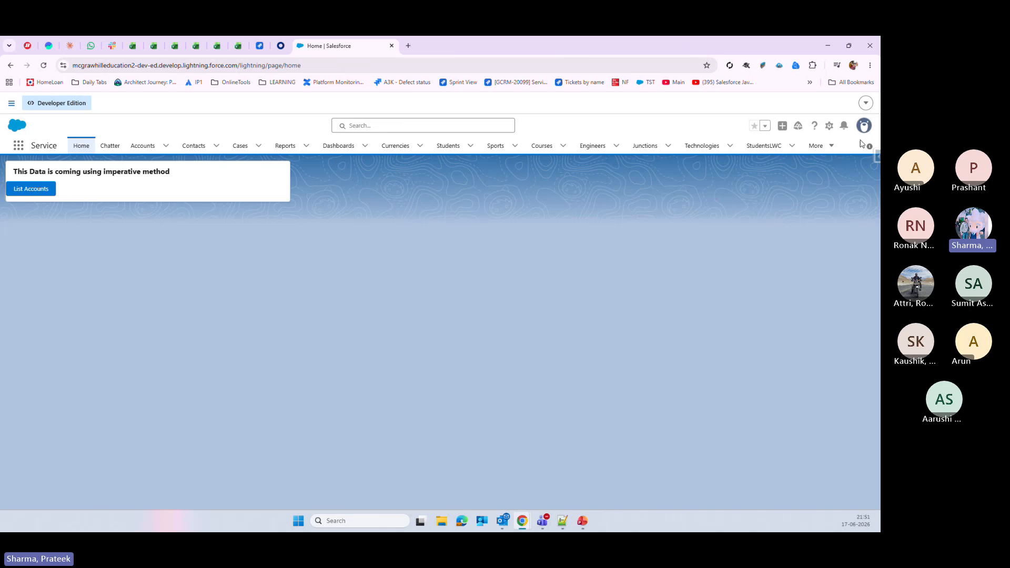
left_click(830, 148)
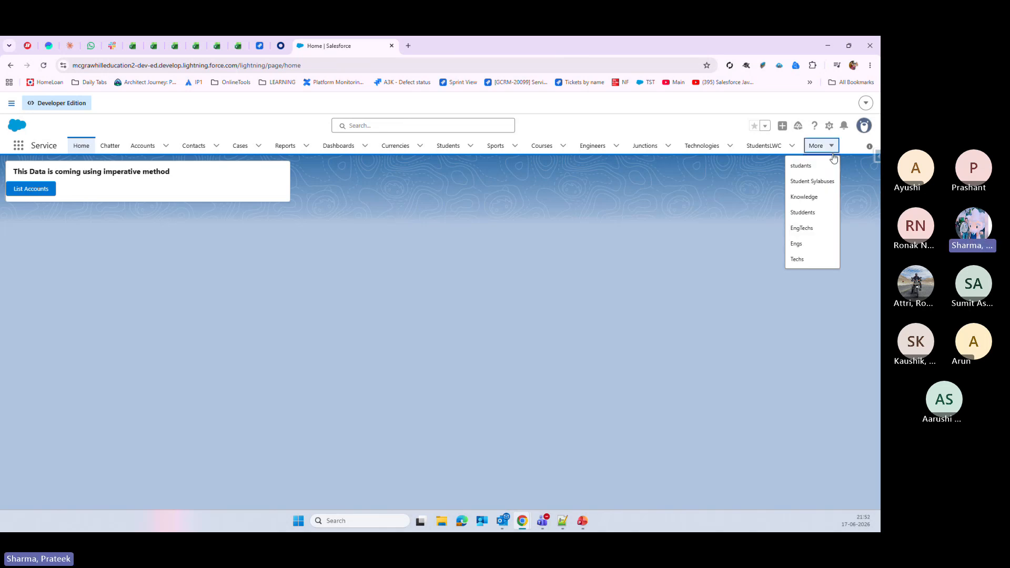
left_click(808, 248)
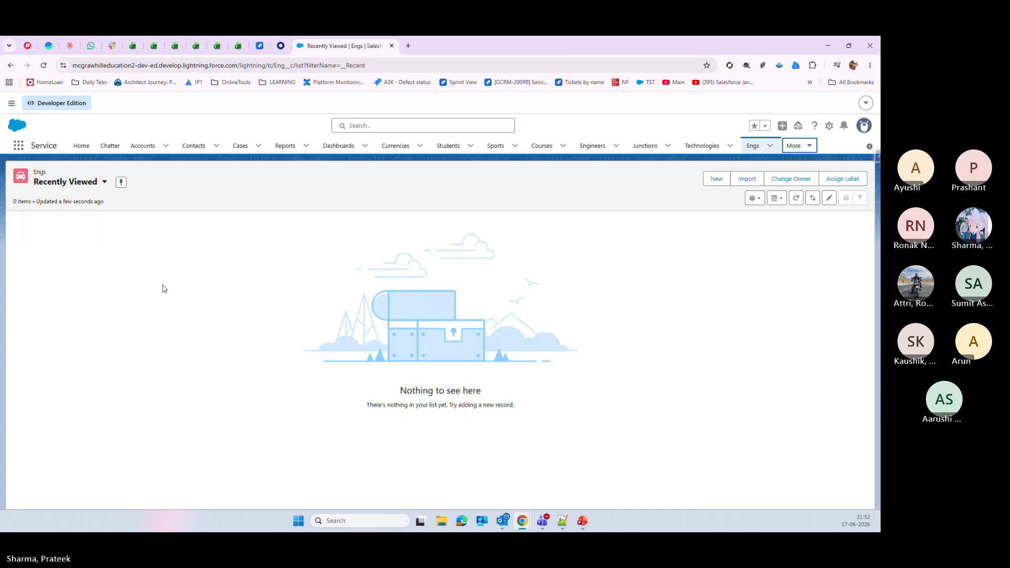
- Create Eng records A and B with Save & New, then C with Save
left_click(716, 179)
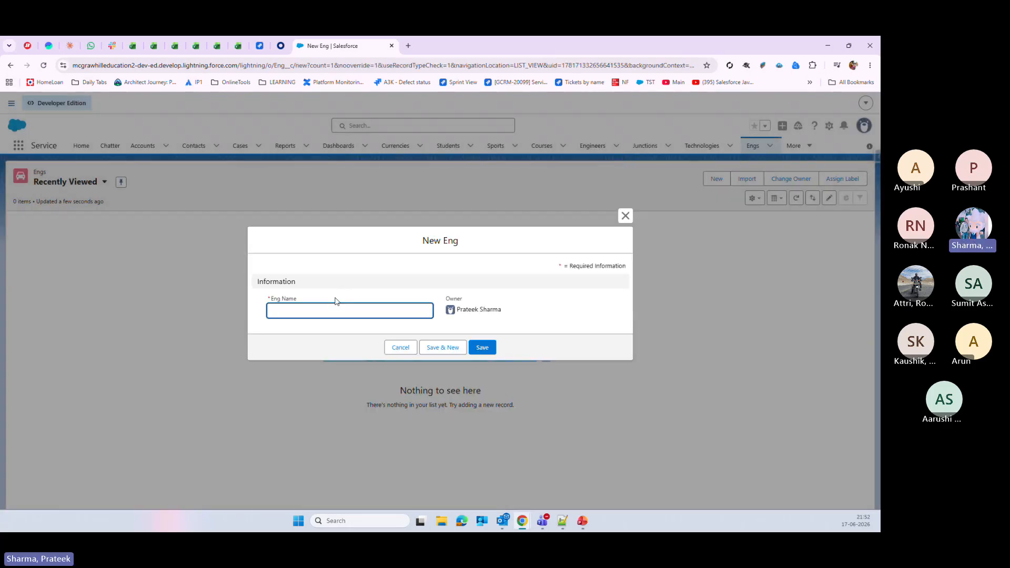
type("A")
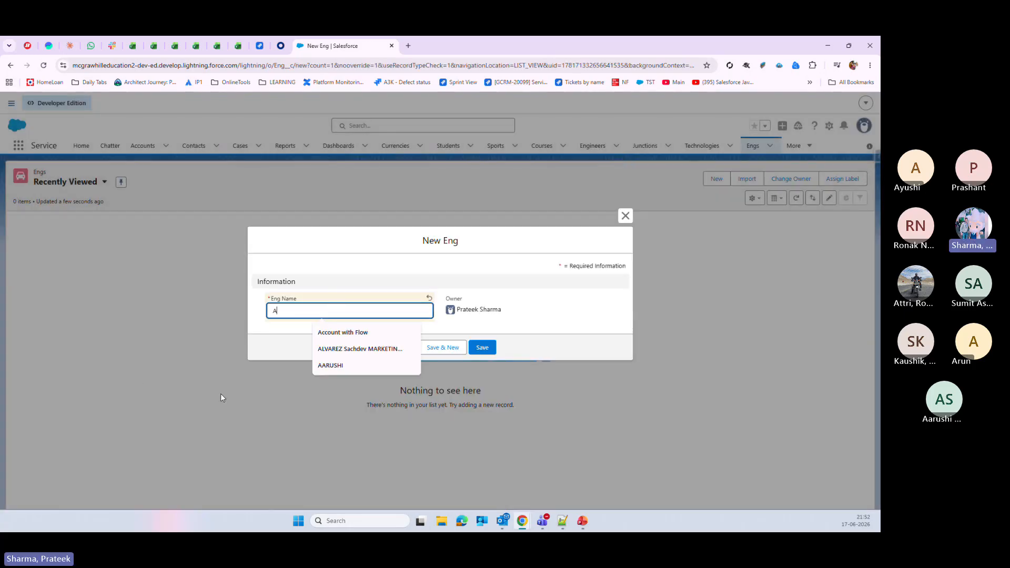
left_click(262, 353)
left_click(443, 348)
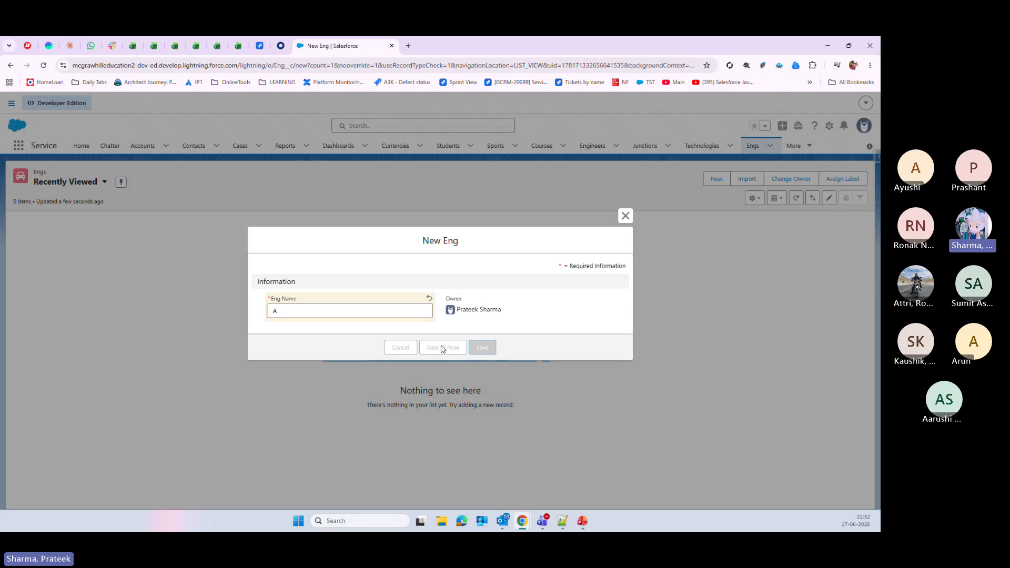
type("B")
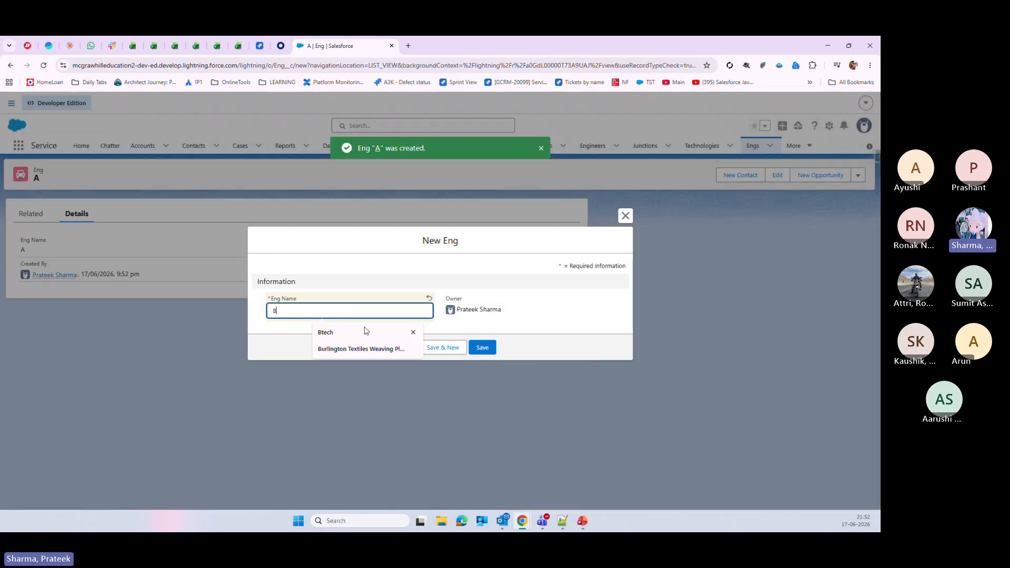
left_click(433, 350)
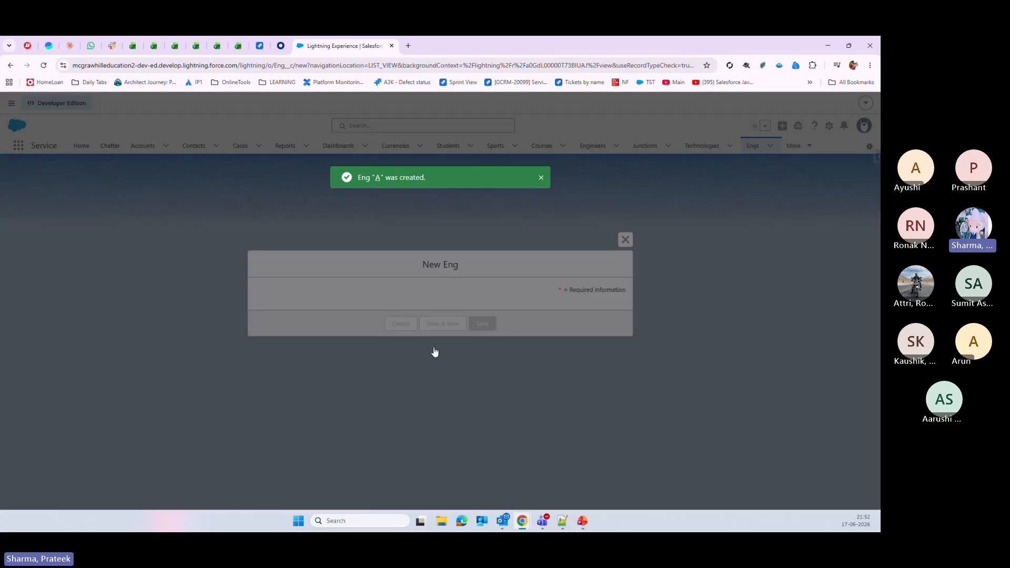
type("C")
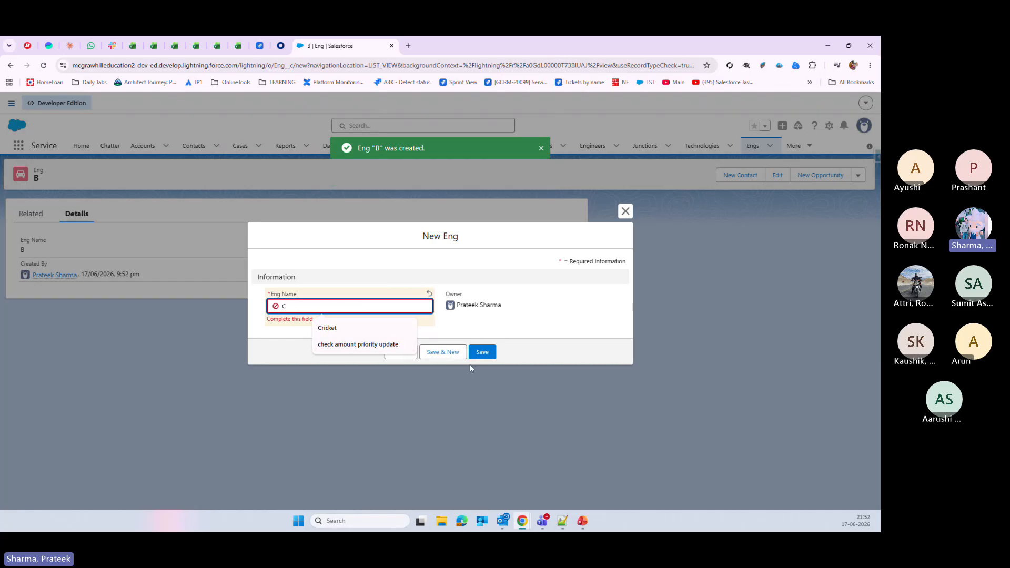
left_click(489, 350)
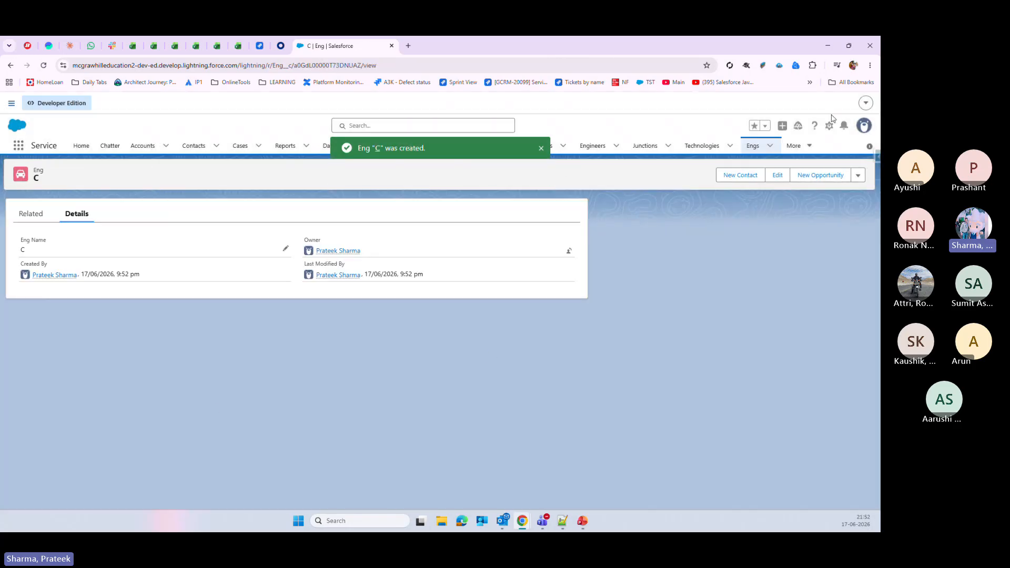
left_click(795, 146)
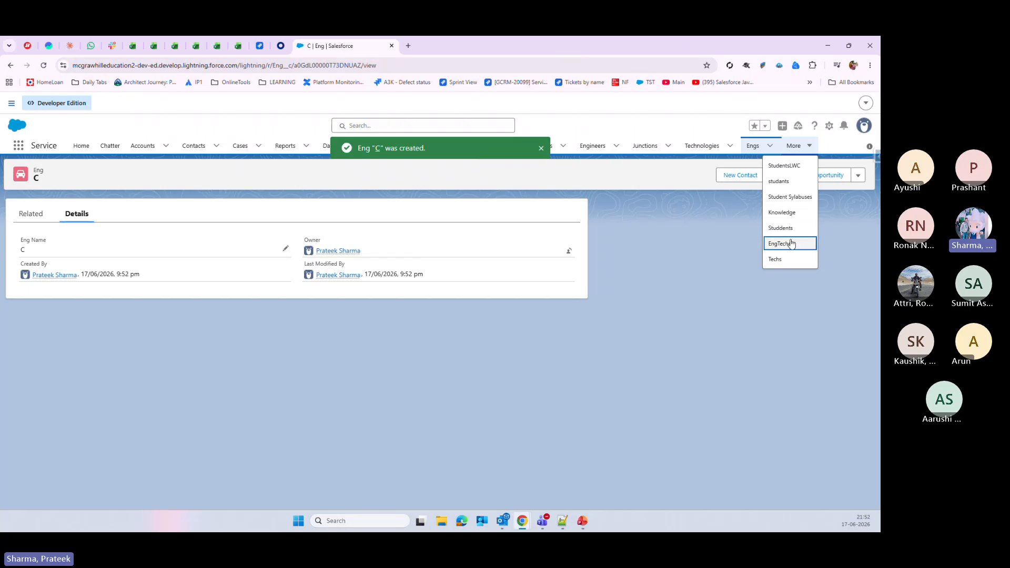
- From the Techs list, create Tech records Java and Salesforce, then .net
left_click(788, 259)
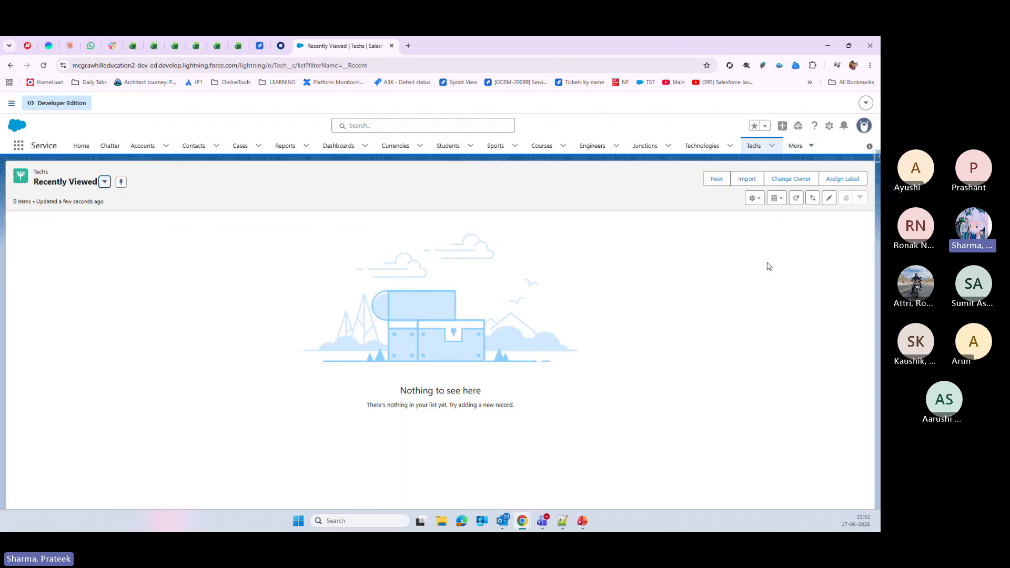
left_click(713, 177)
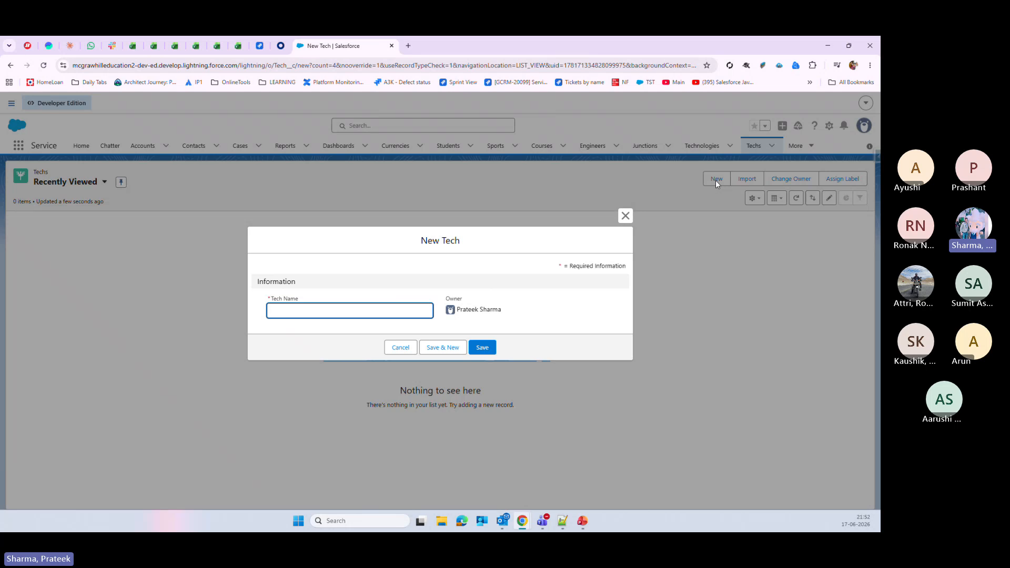
type("Java")
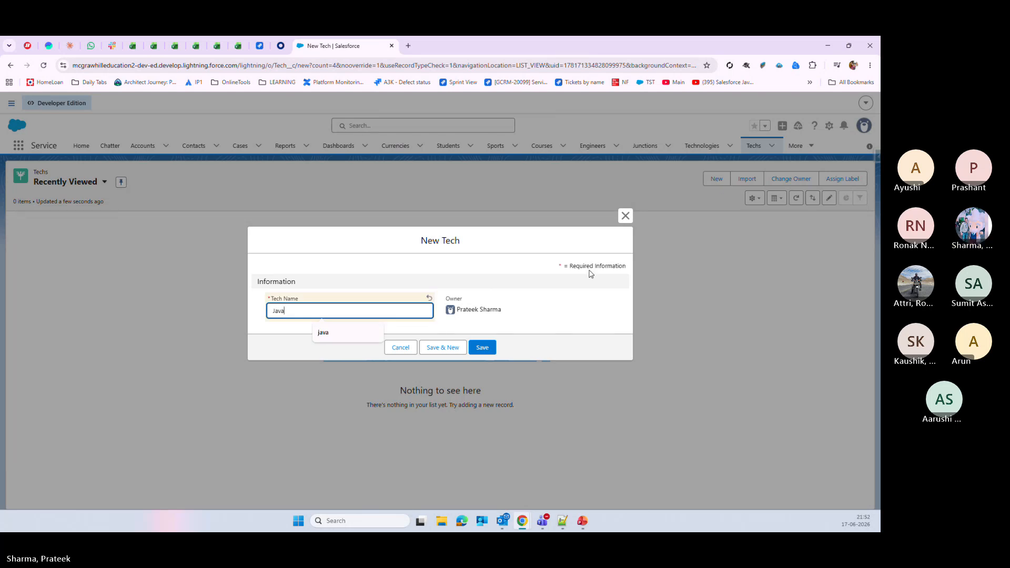
left_click(433, 348)
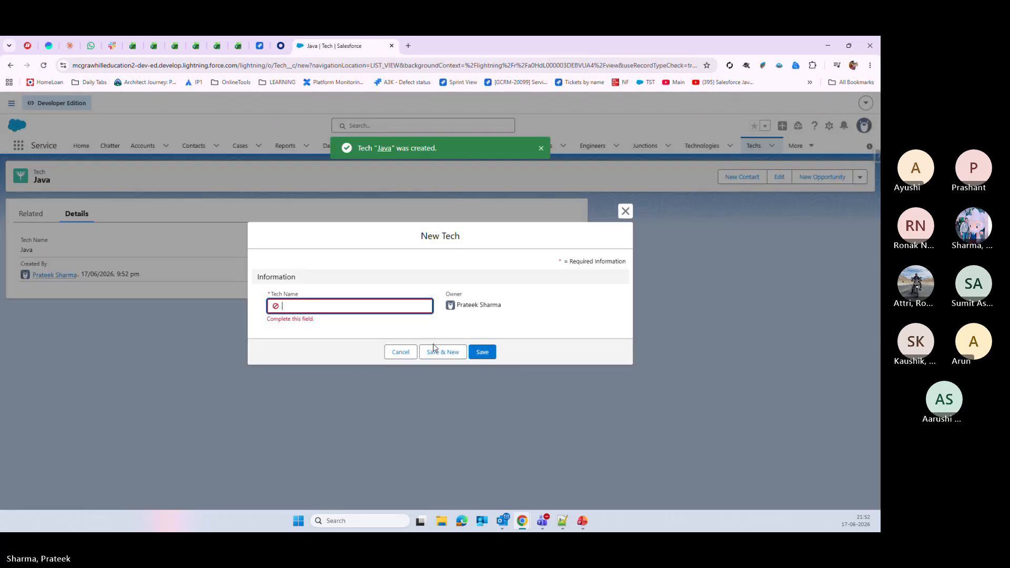
type("Salesforce")
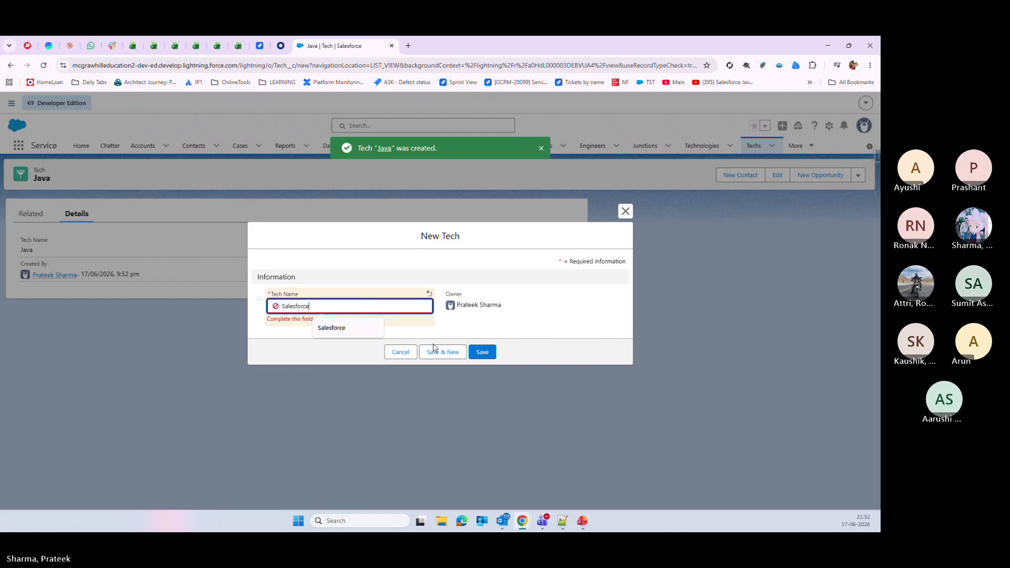
left_click(433, 349)
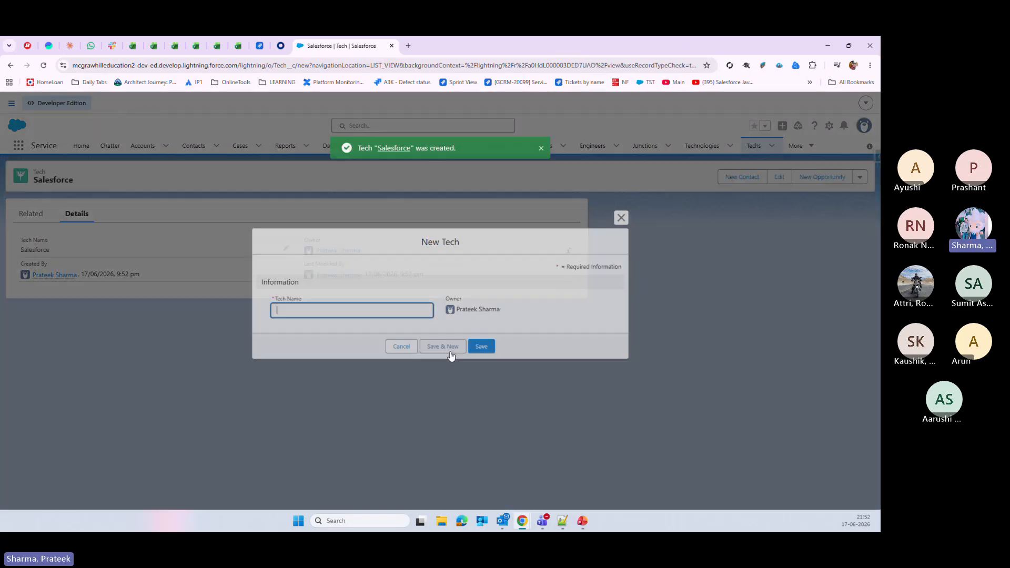
left_click(450, 353)
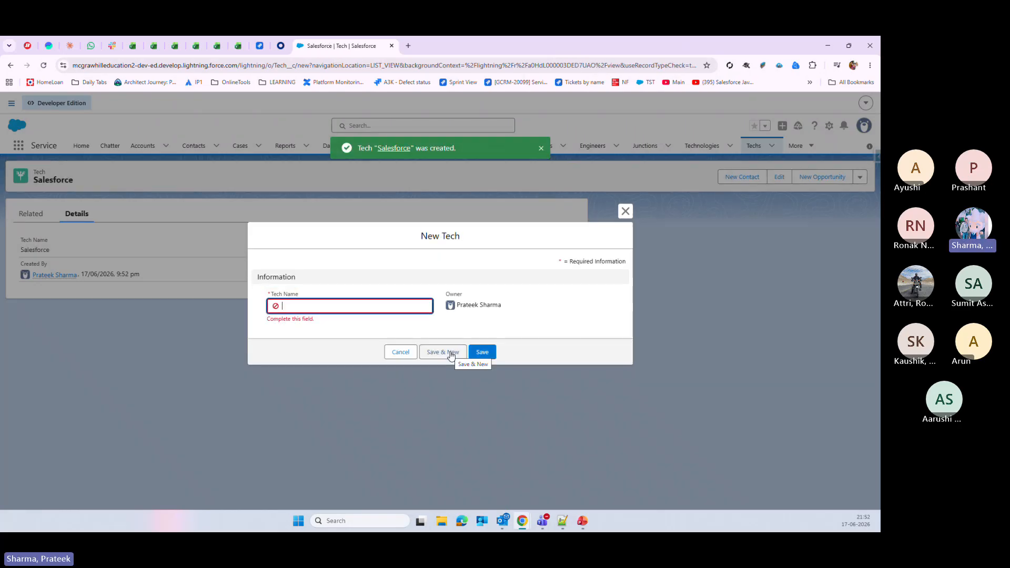
type(".net")
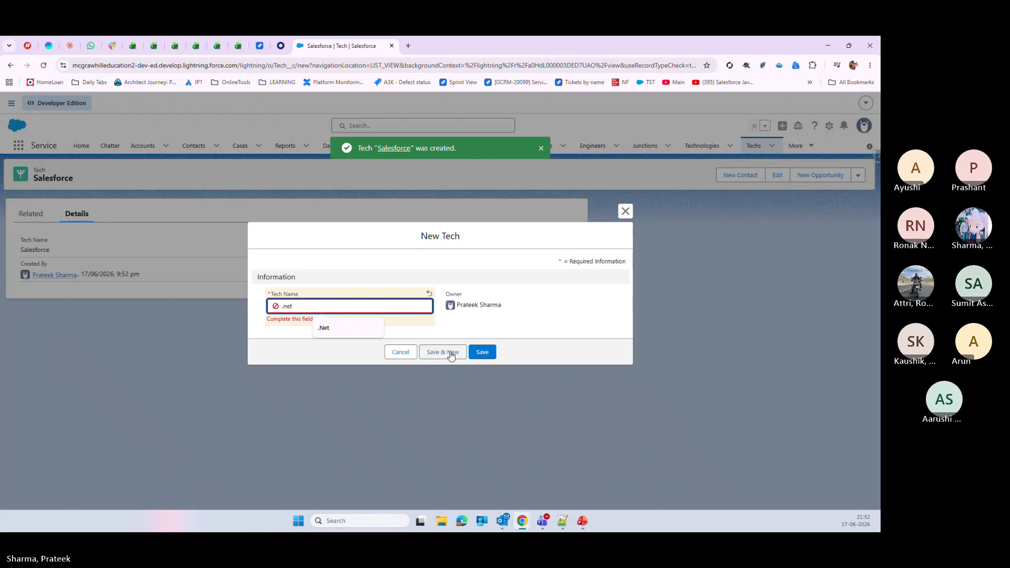
left_click(482, 353)
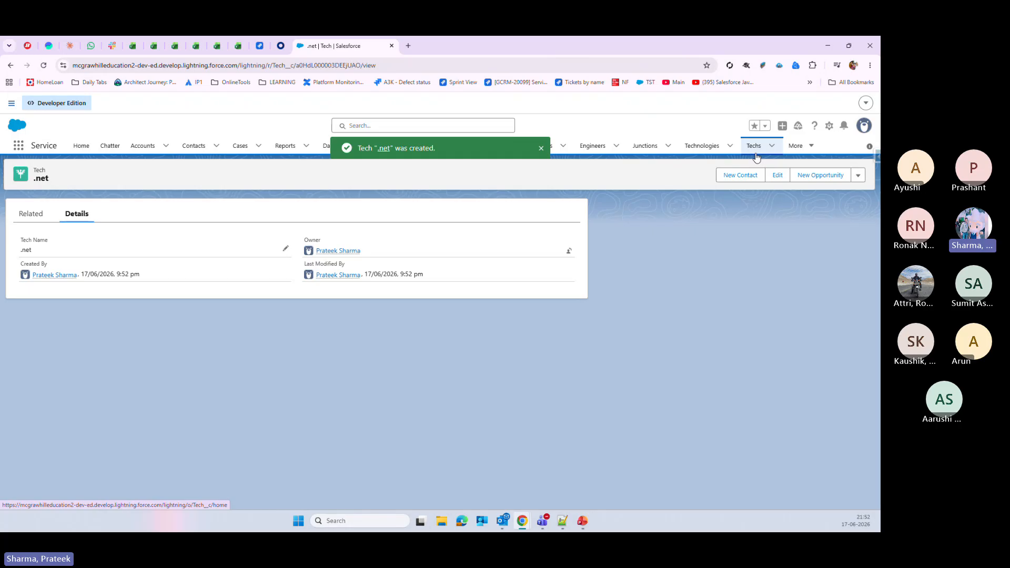
left_click(797, 146)
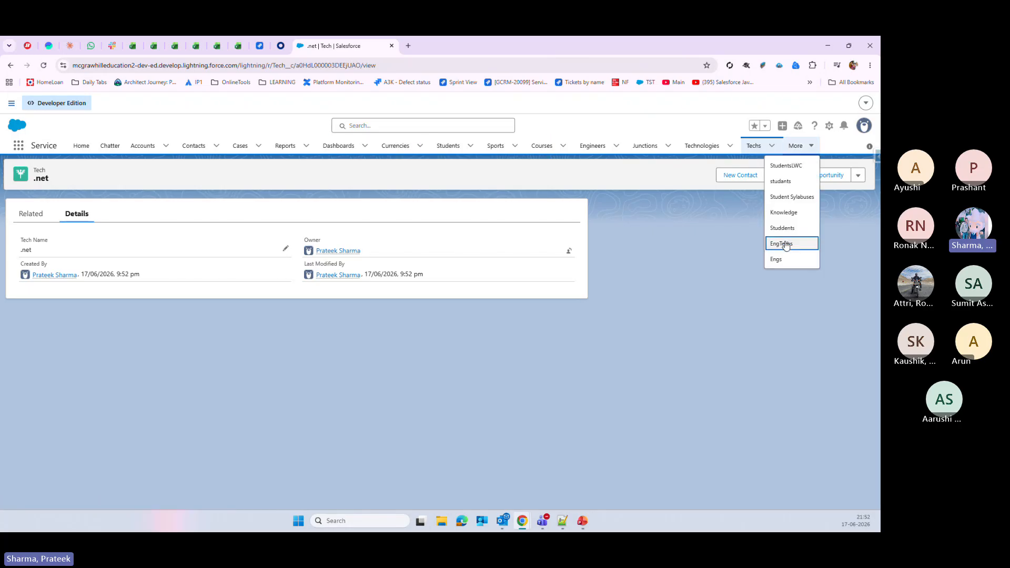
- From the EngTechs list, create record First linking Eng A to Tech Java
left_click(786, 245)
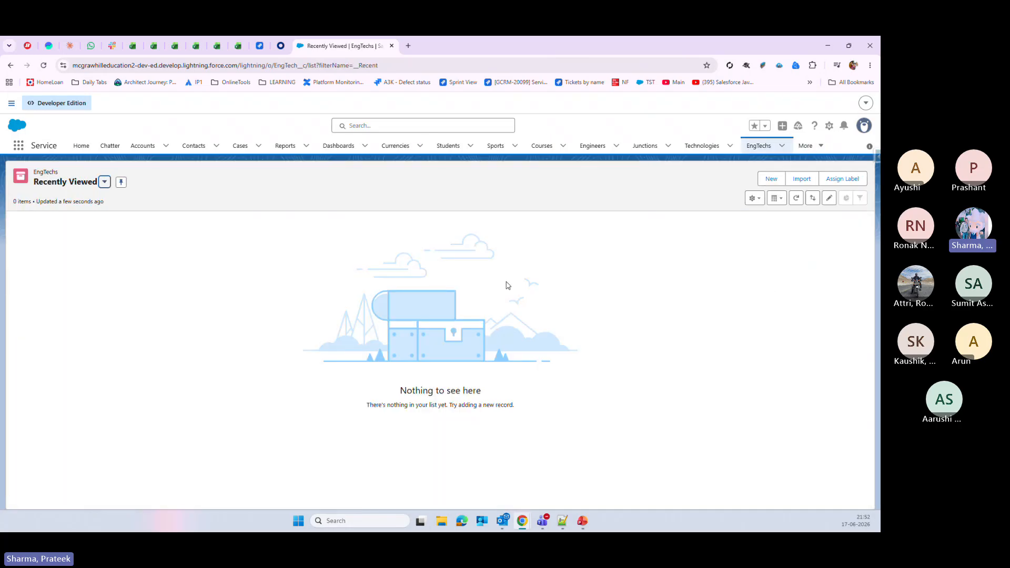
left_click(771, 178)
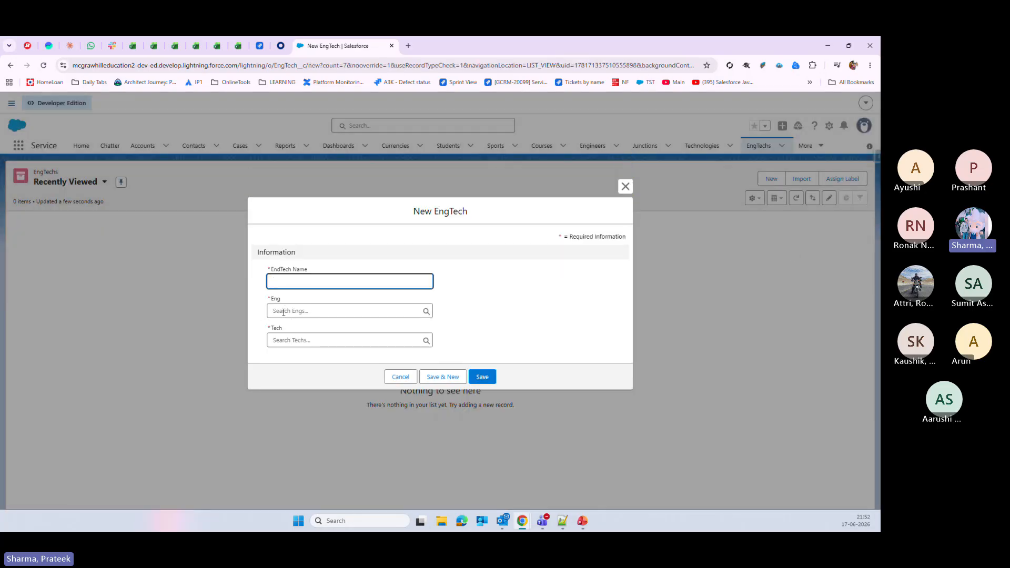
double_click(274, 300)
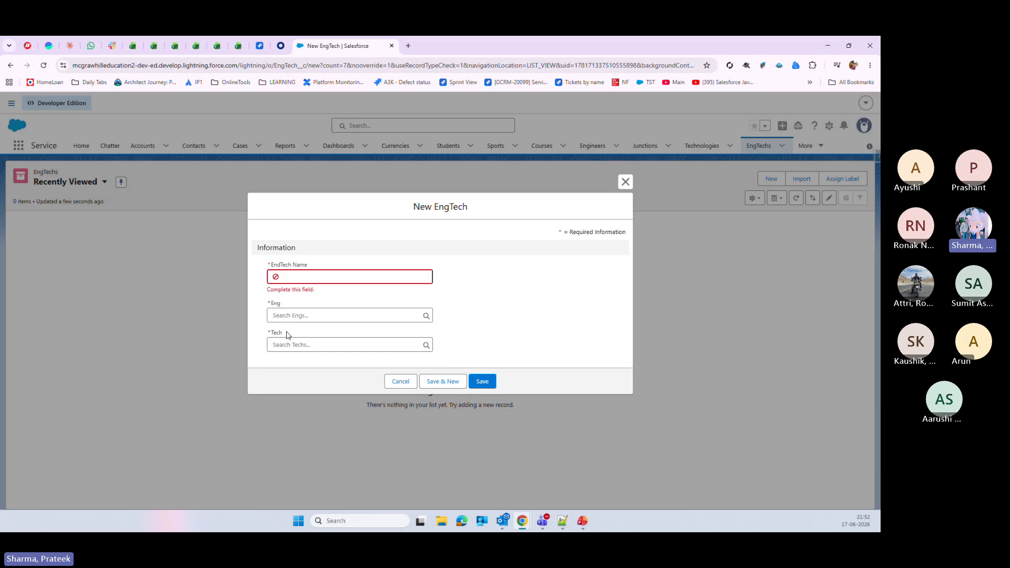
left_click(309, 276)
type("First")
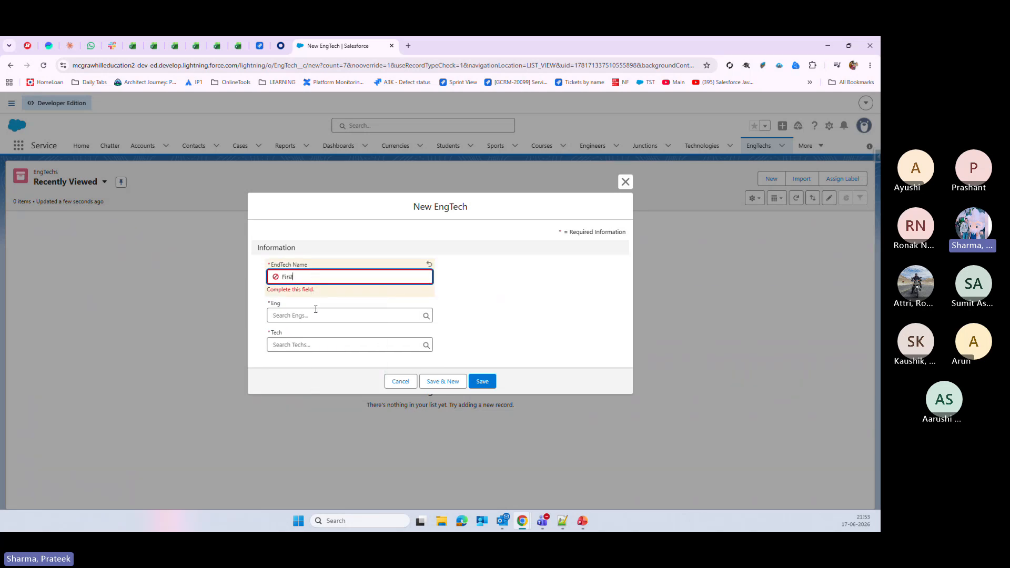
left_click(316, 314)
left_click(295, 373)
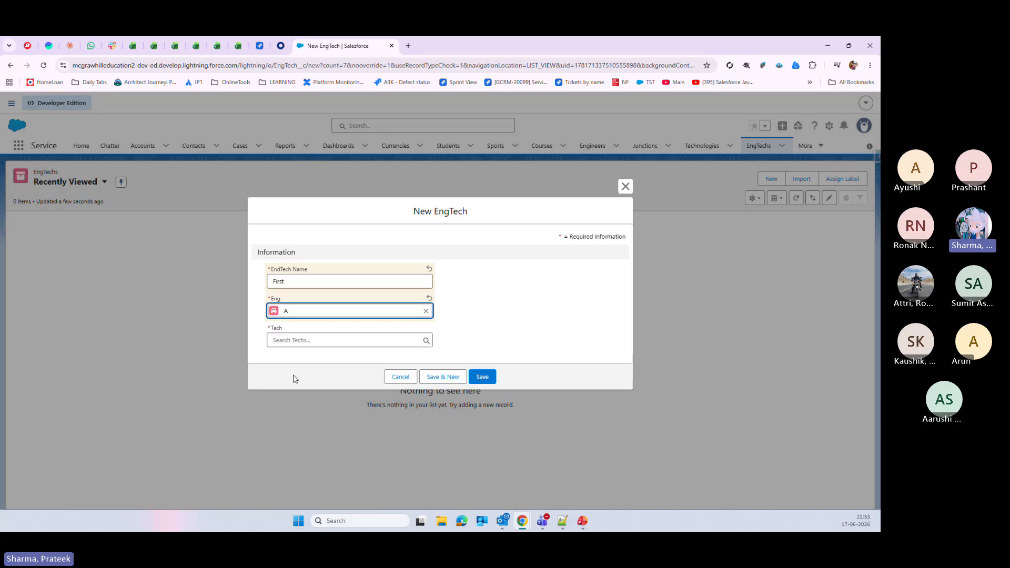
left_click(297, 341)
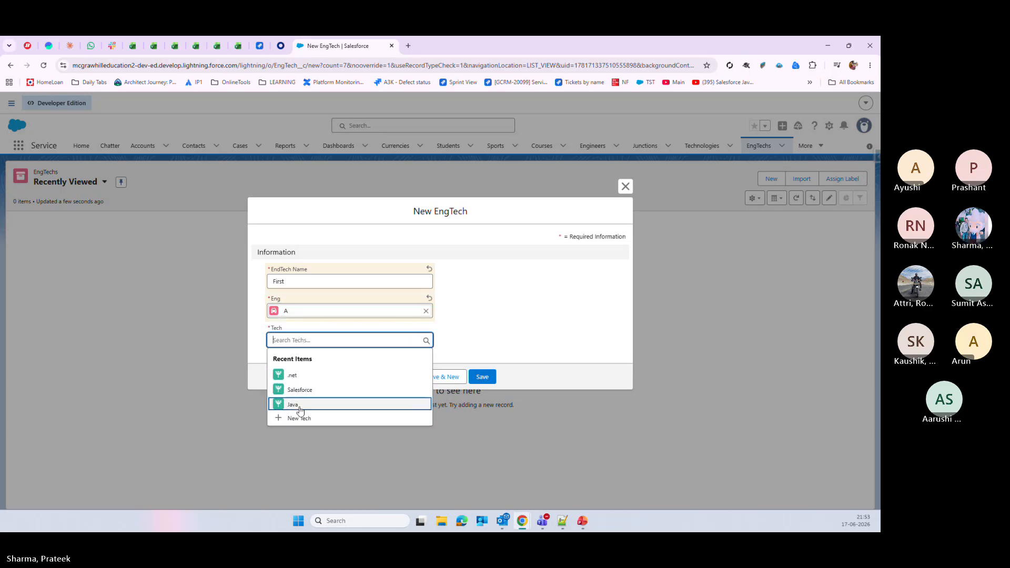
left_click(301, 405)
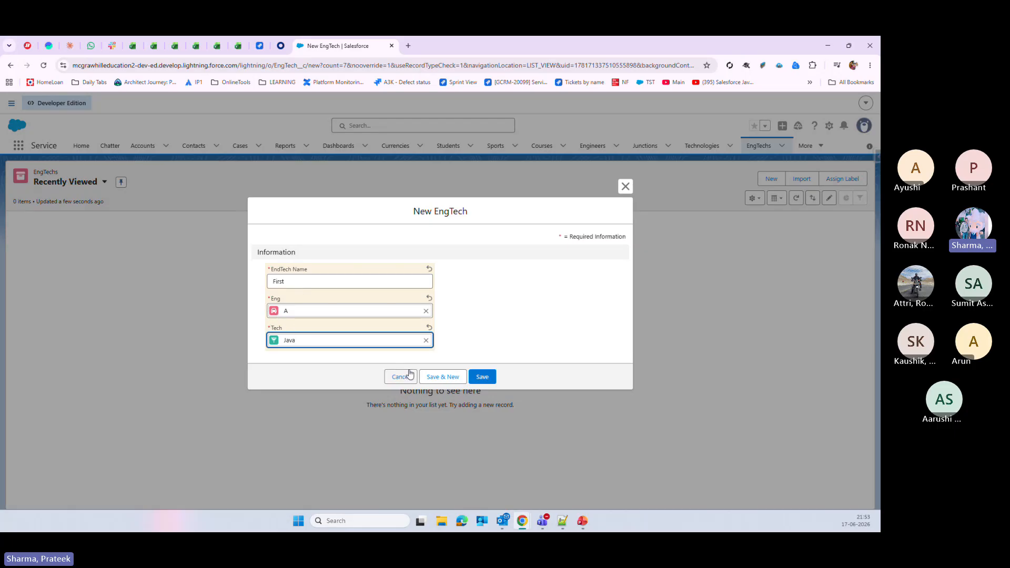
left_click(443, 377)
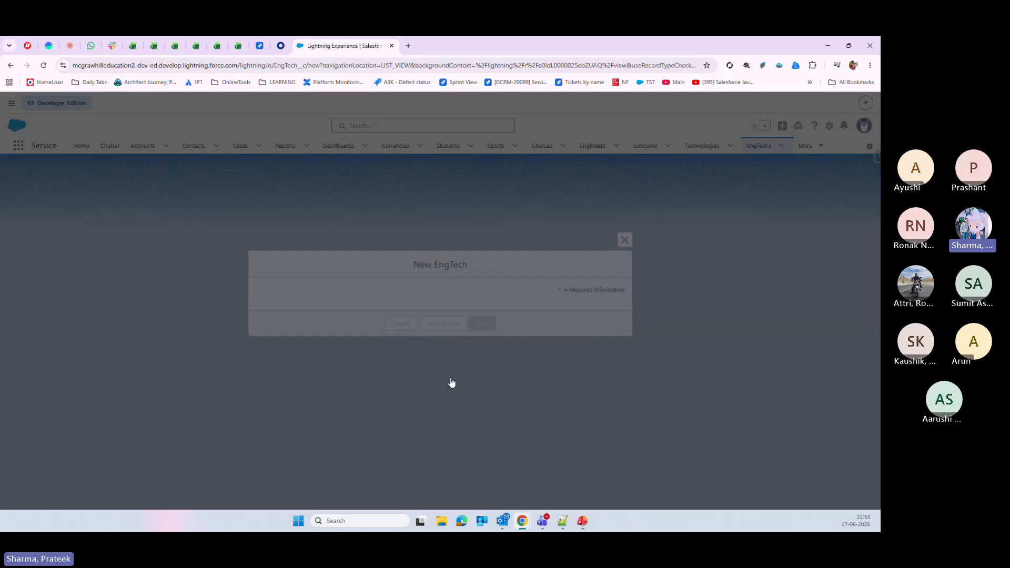
- Create record Second linking Eng A to Tech Salesforce
type("Se")
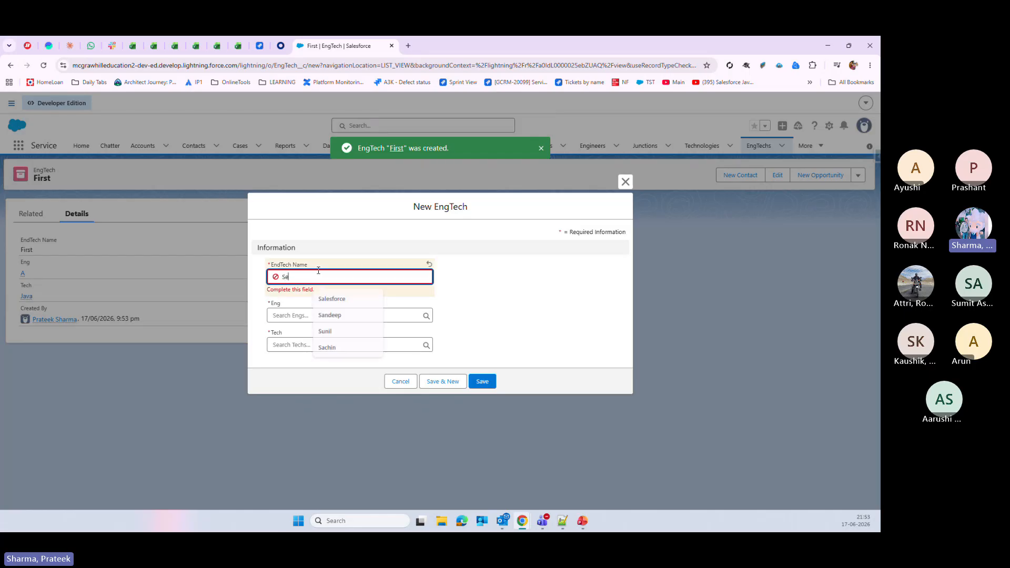
type("cond")
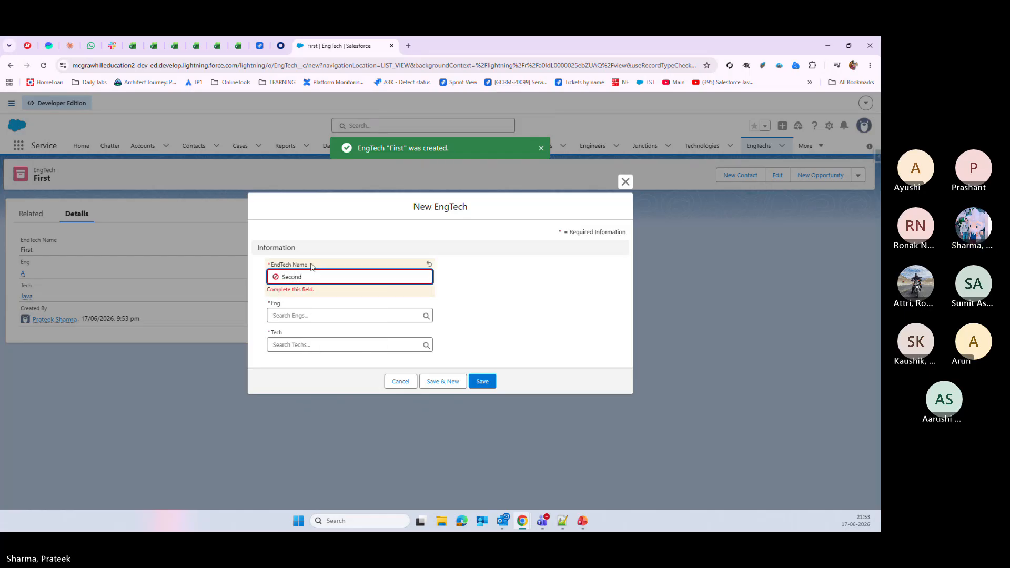
left_click(338, 315)
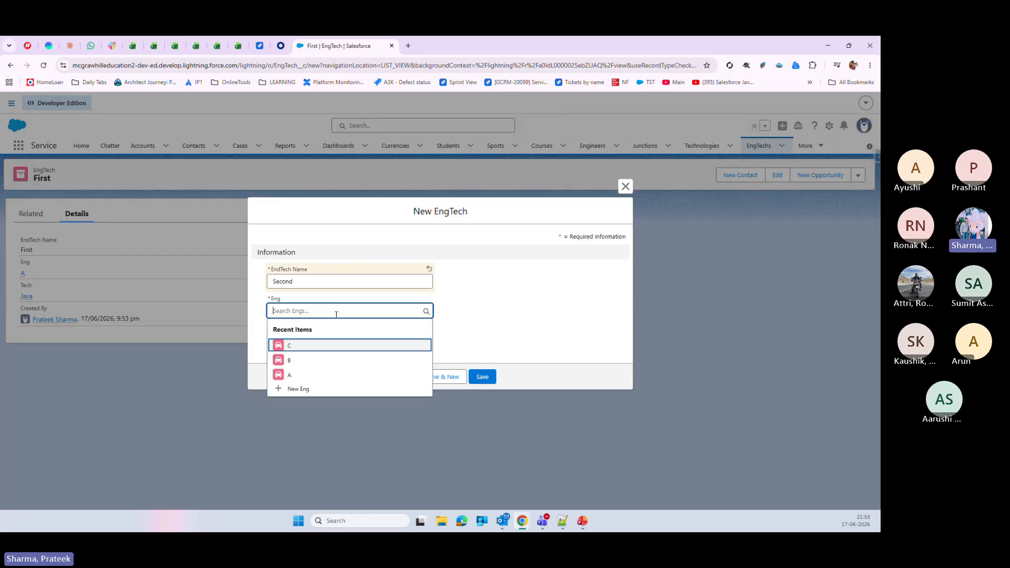
left_click(291, 377)
left_click(316, 340)
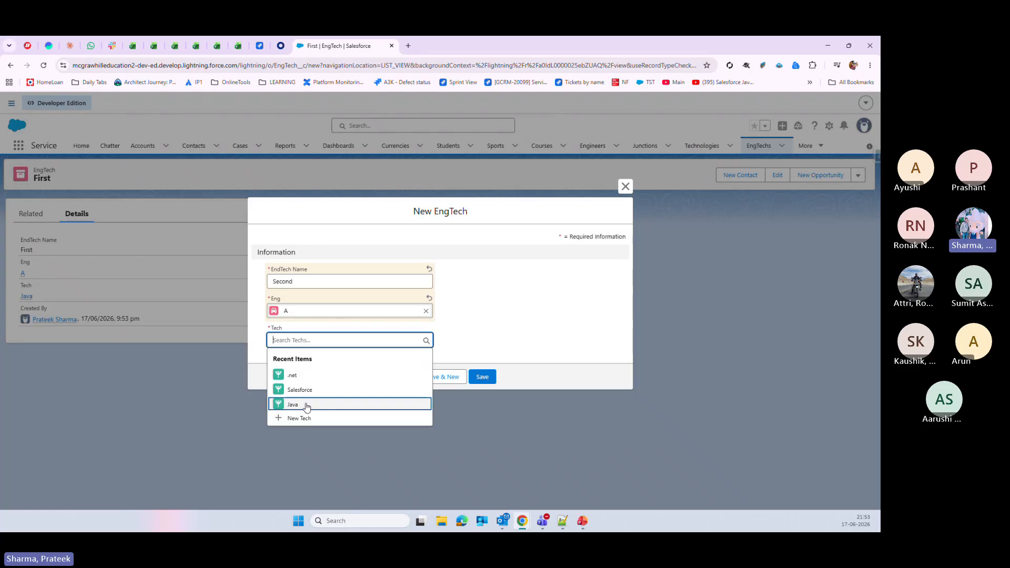
left_click(305, 388)
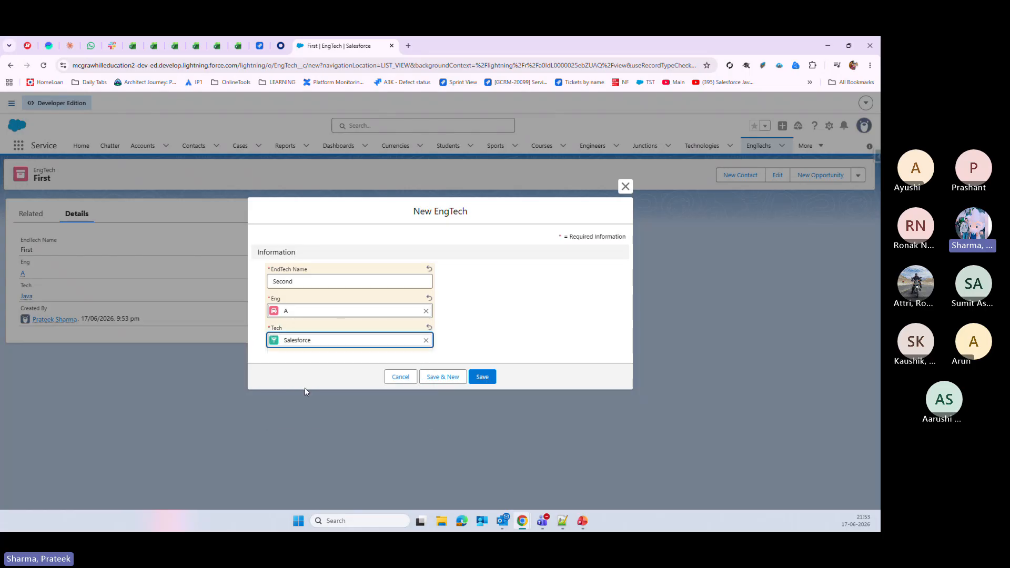
left_click(443, 383)
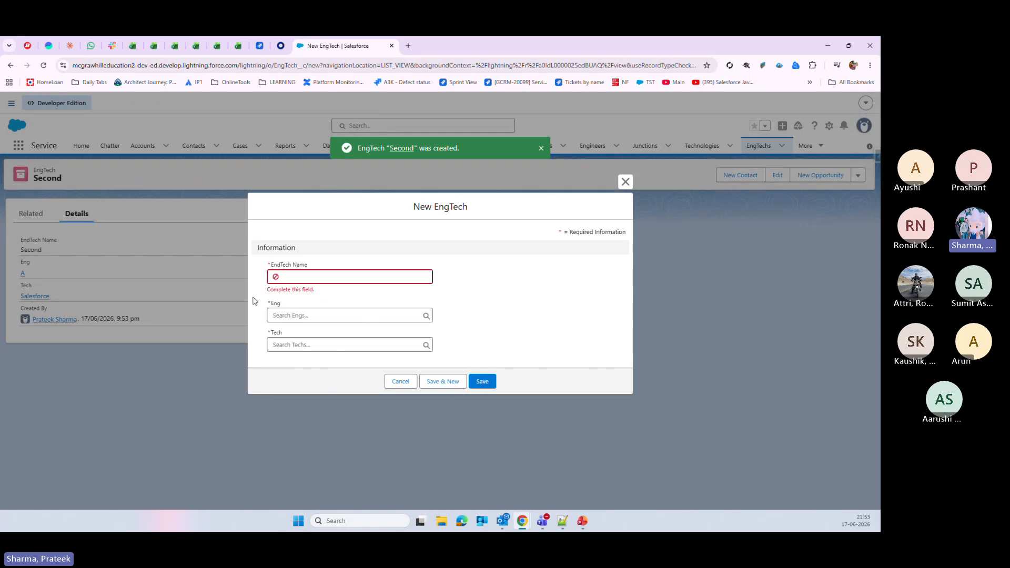
- Create and save record Third linking Eng B to Tech Java
left_click(320, 277)
type("Third")
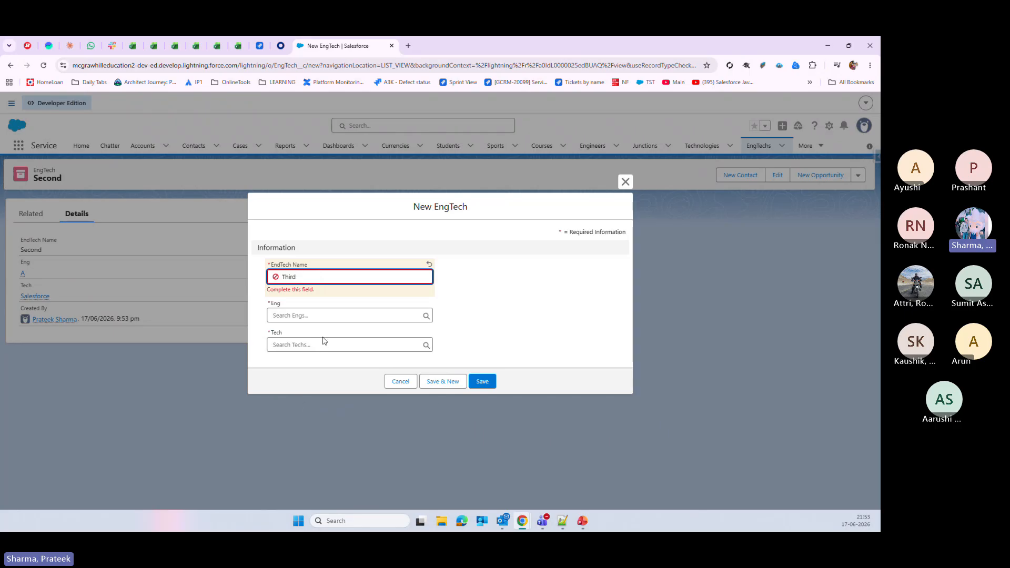
left_click(303, 311)
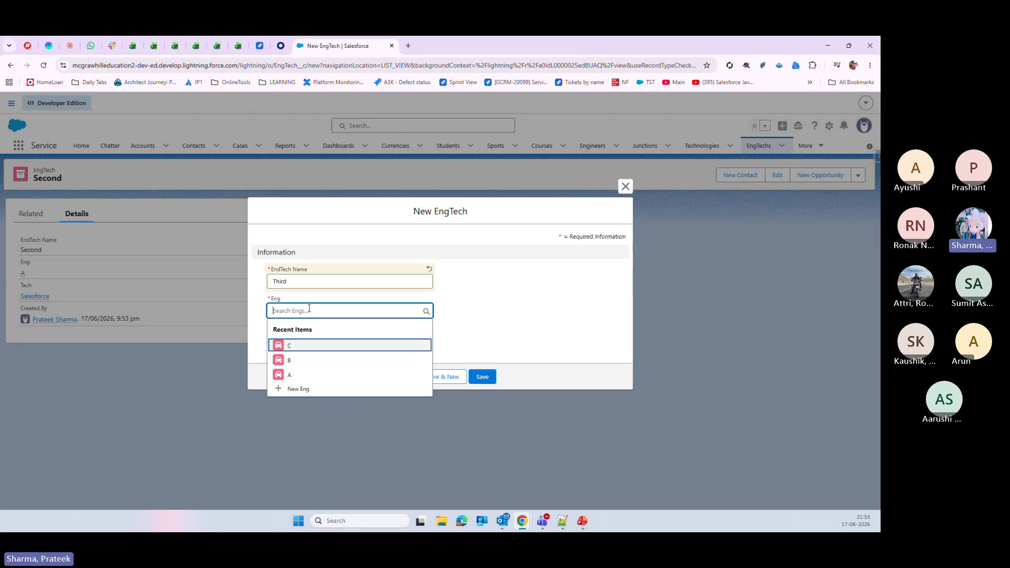
left_click(293, 361)
left_click(296, 342)
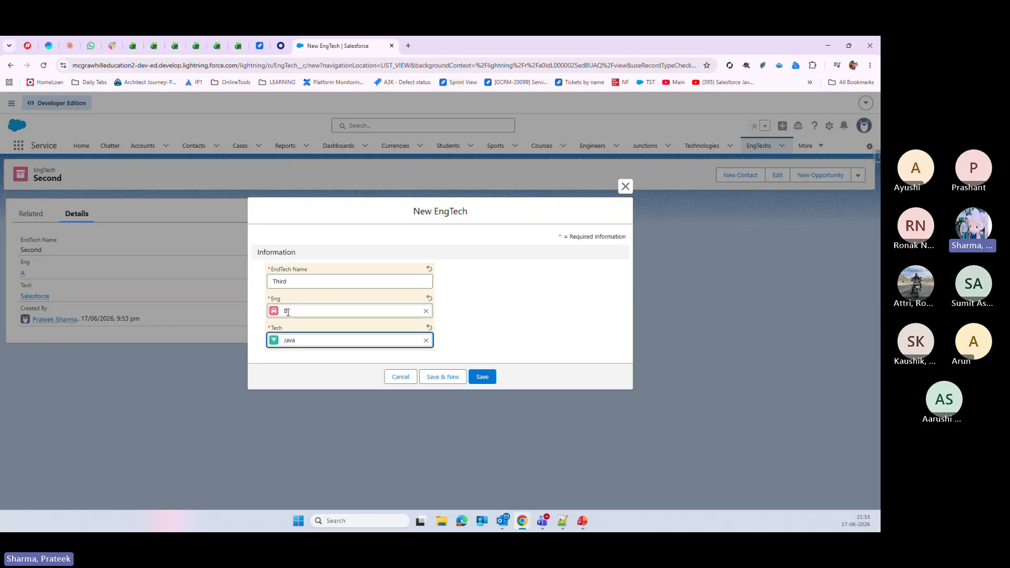
left_click(480, 378)
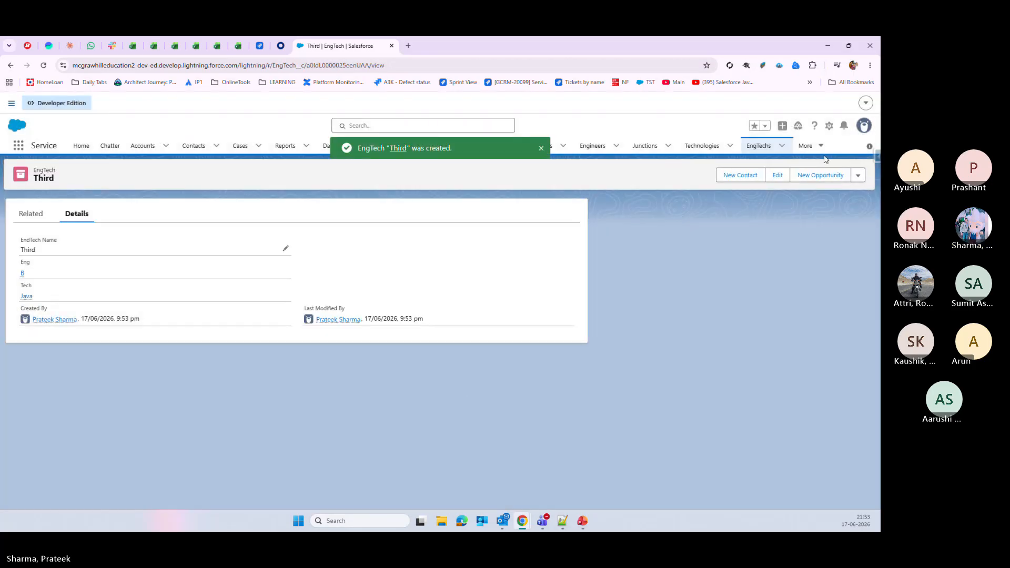
- Open the First record from Recently Viewed EngTechs to check its Eng A and Tech Java values
left_click(758, 146)
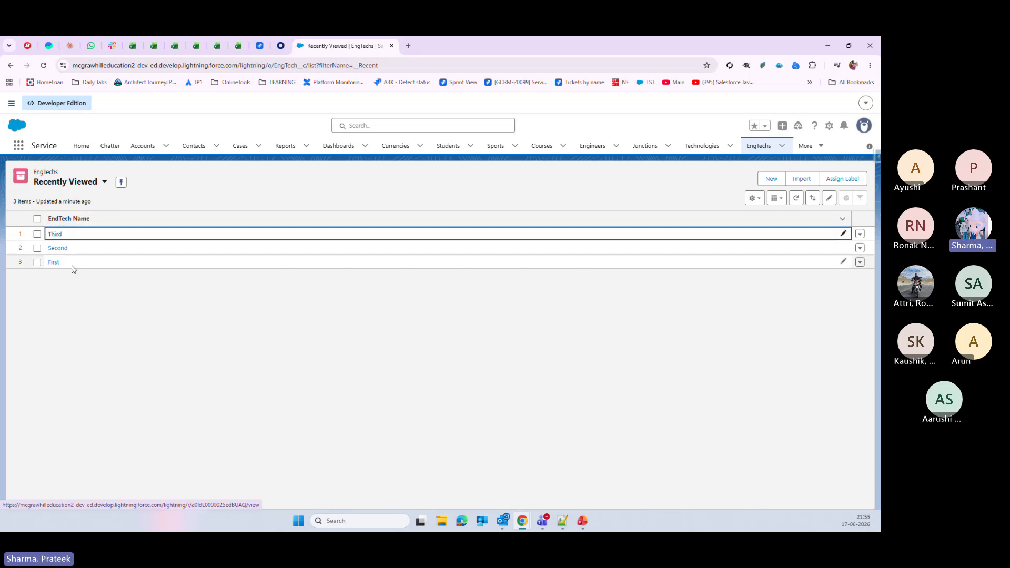
left_click(55, 262)
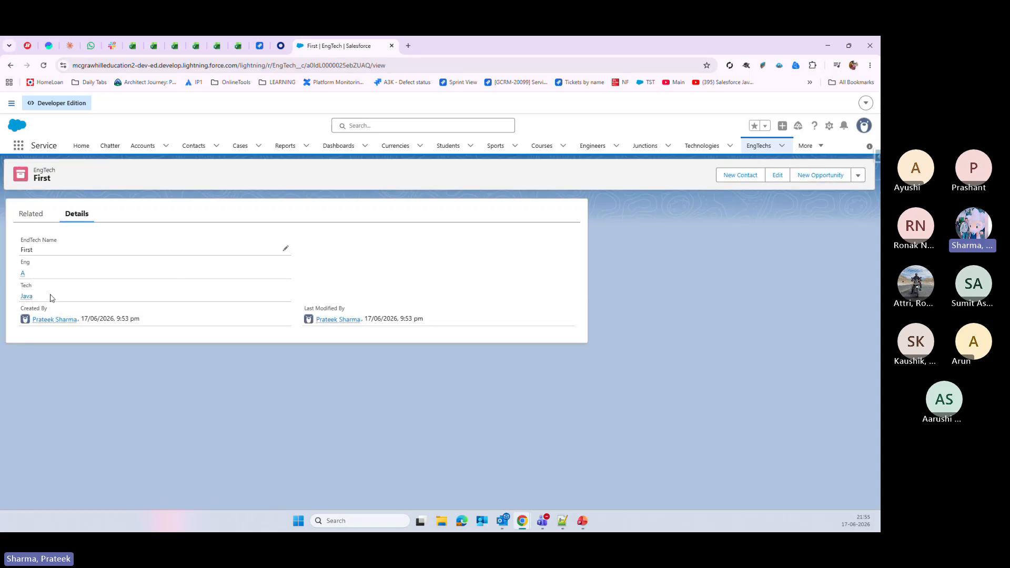
left_click_drag(51, 298, 10, 298)
left_click(365, 410)
- Find the User object in Object Manager and begin a new field under Fields & Relationships
left_click(830, 128)
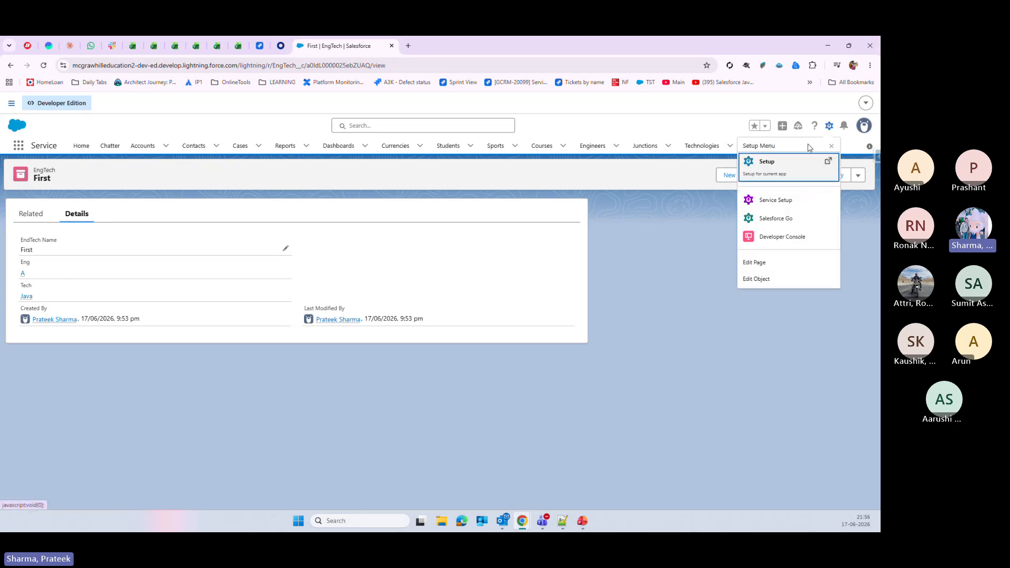
left_click(786, 164)
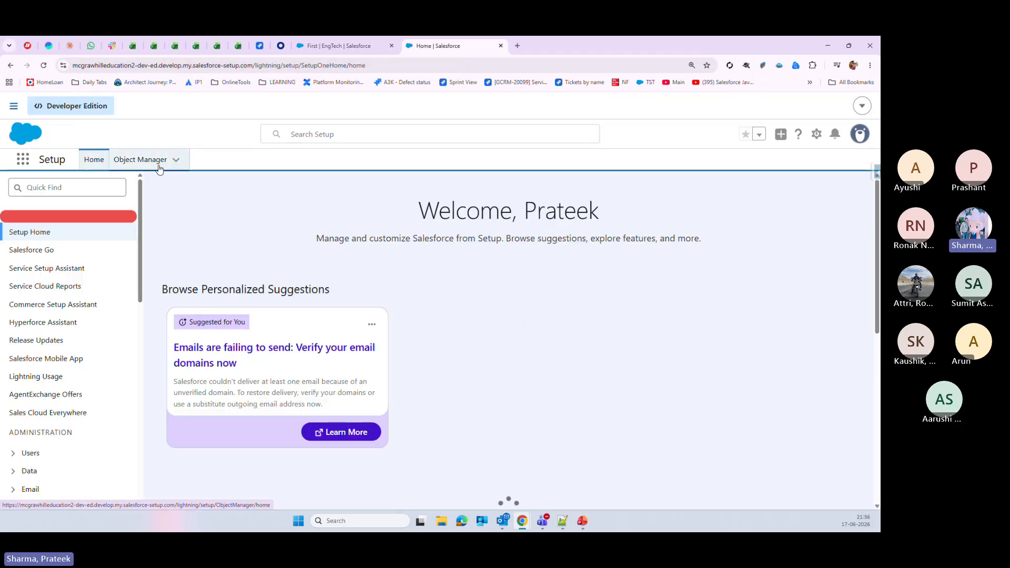
left_click(150, 162)
left_click(713, 198)
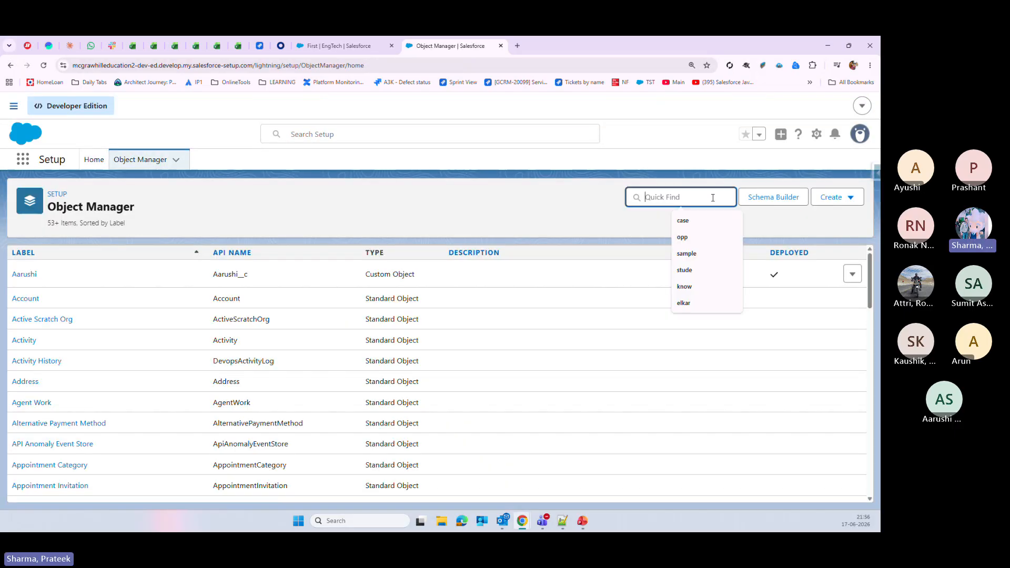
type("user")
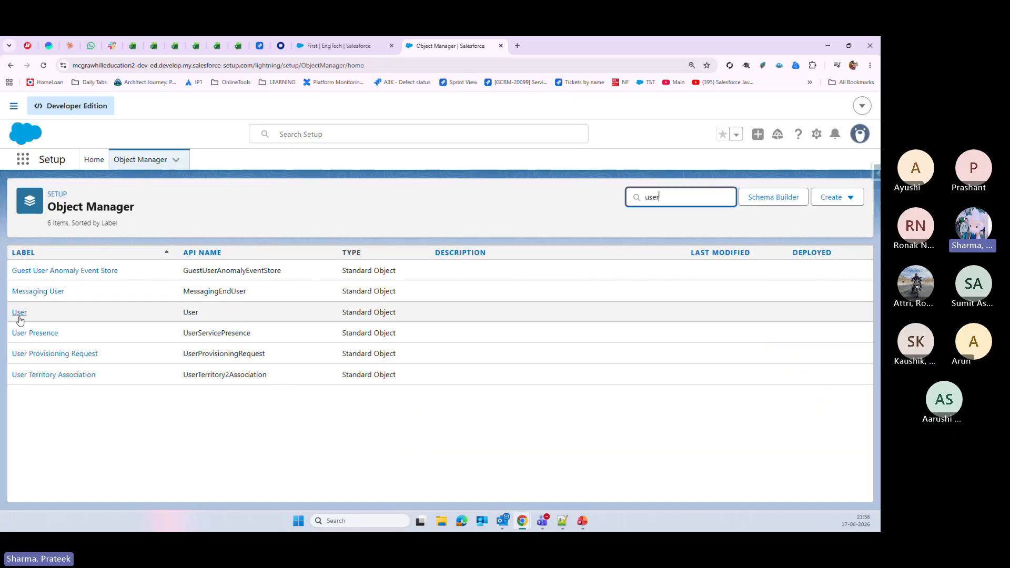
left_click(21, 317)
left_click(58, 278)
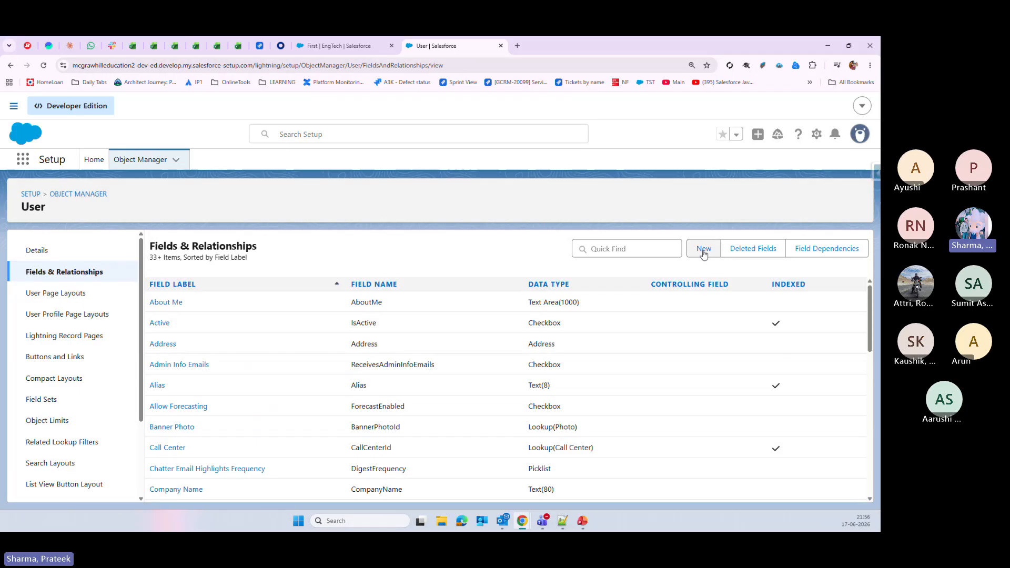
left_click(705, 253)
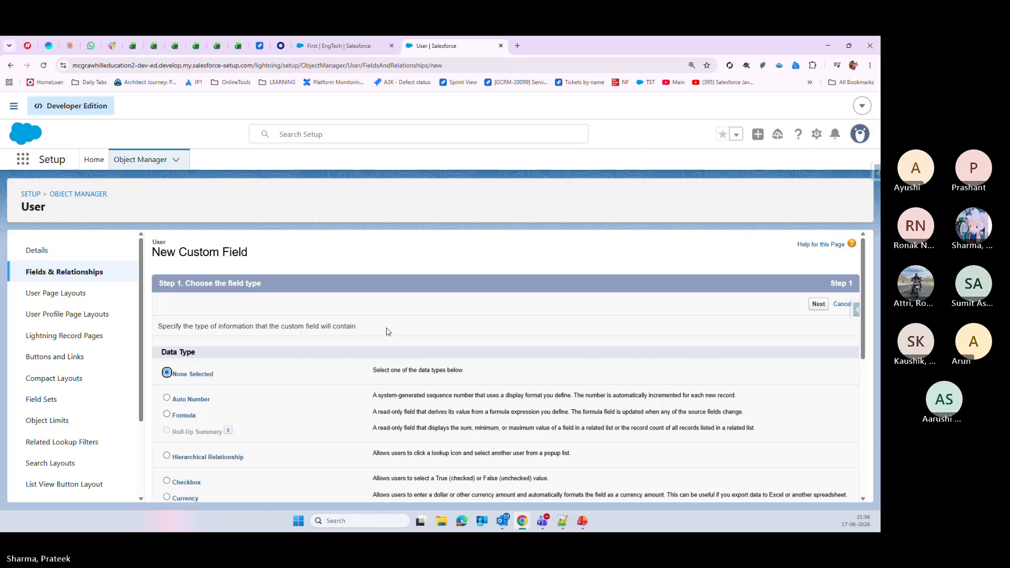
- Choose Hierarchical Relationship as the new User field's data type and continue to Step 2
scroll(386, 331, "down", 1)
scroll(386, 332, "down", 2)
left_click_drag(246, 320, 167, 320)
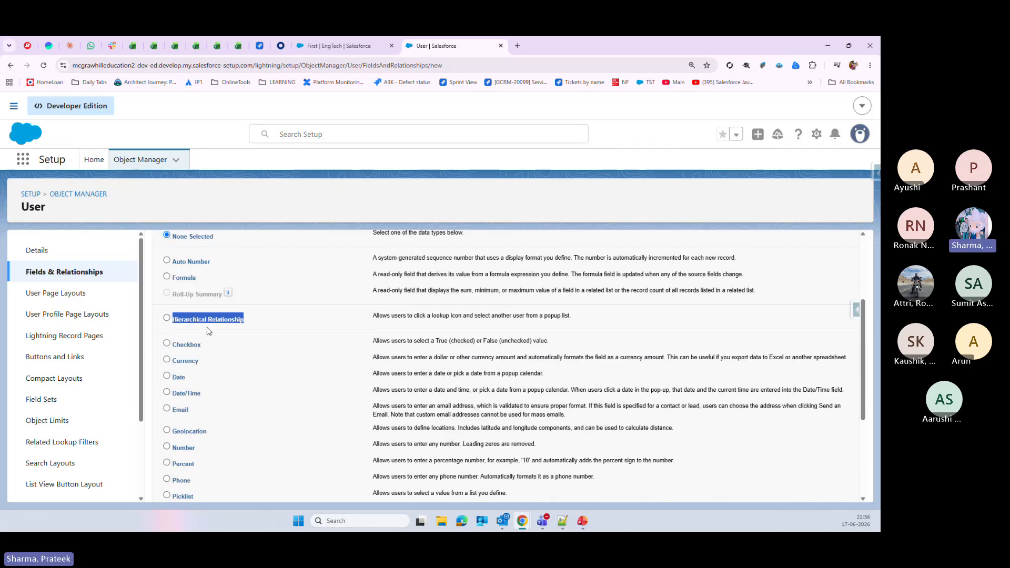
left_click(288, 313)
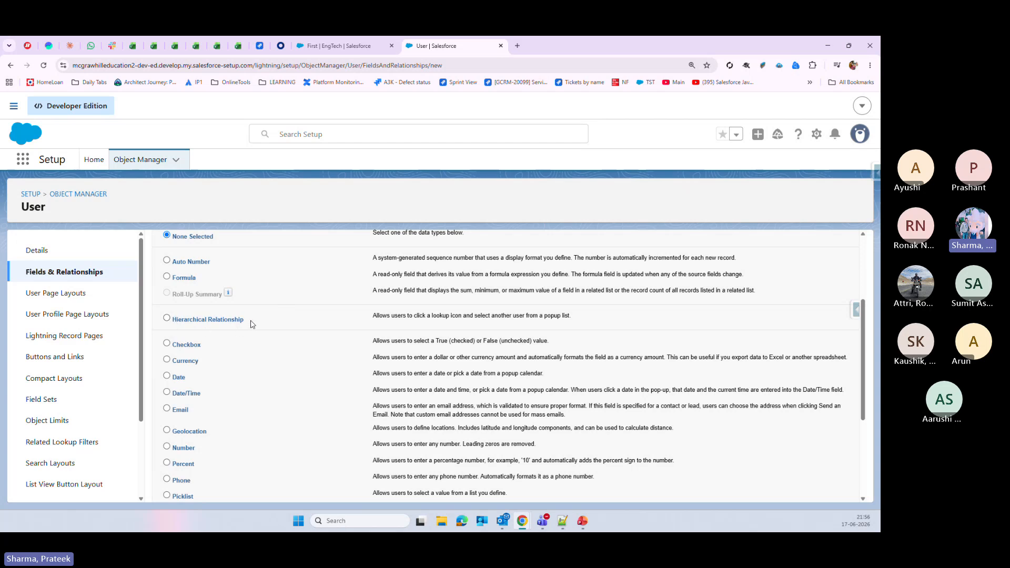
left_click_drag(249, 321, 174, 322)
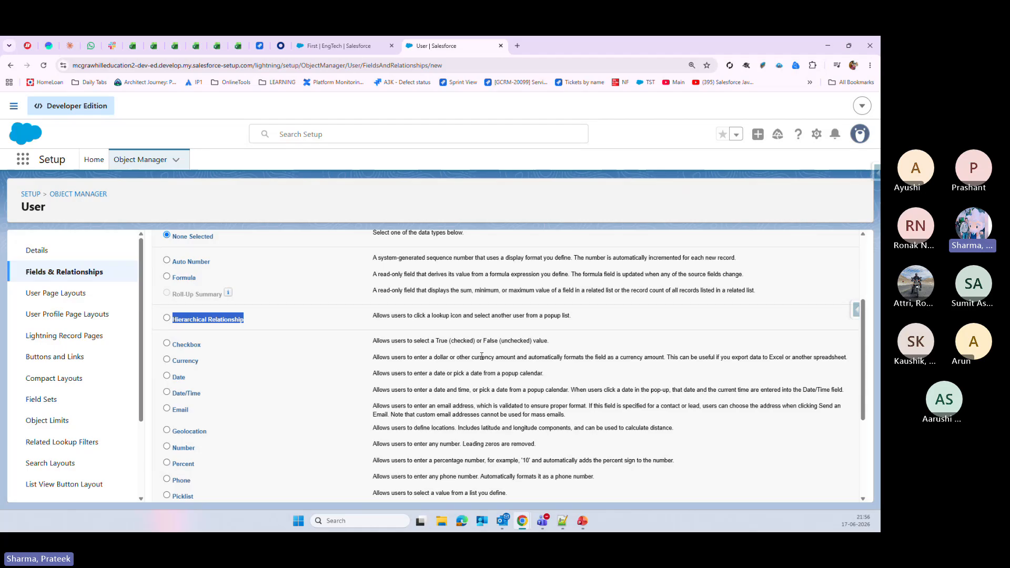
left_click(167, 318)
left_click_drag(372, 316, 583, 318)
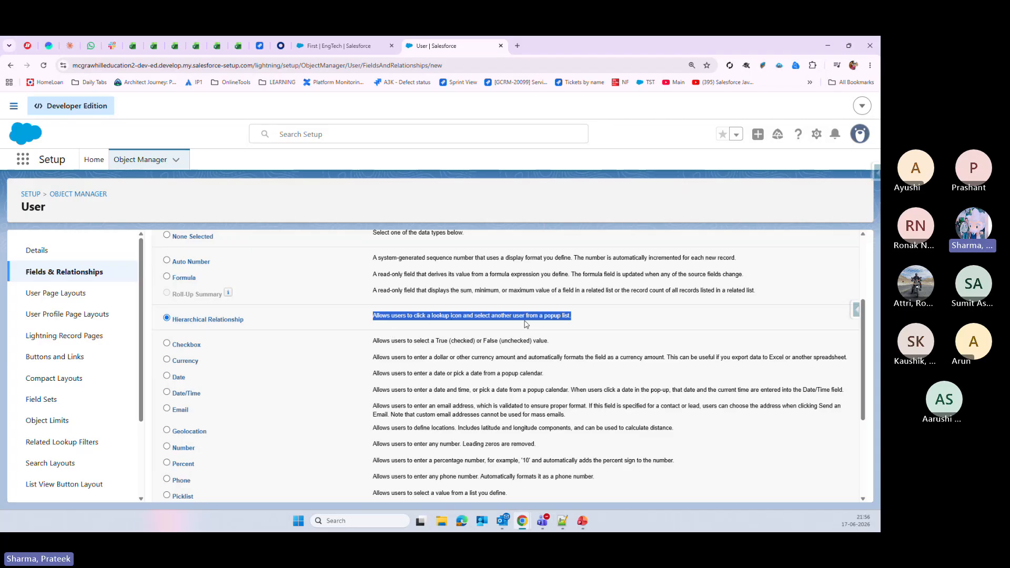
left_click(581, 321)
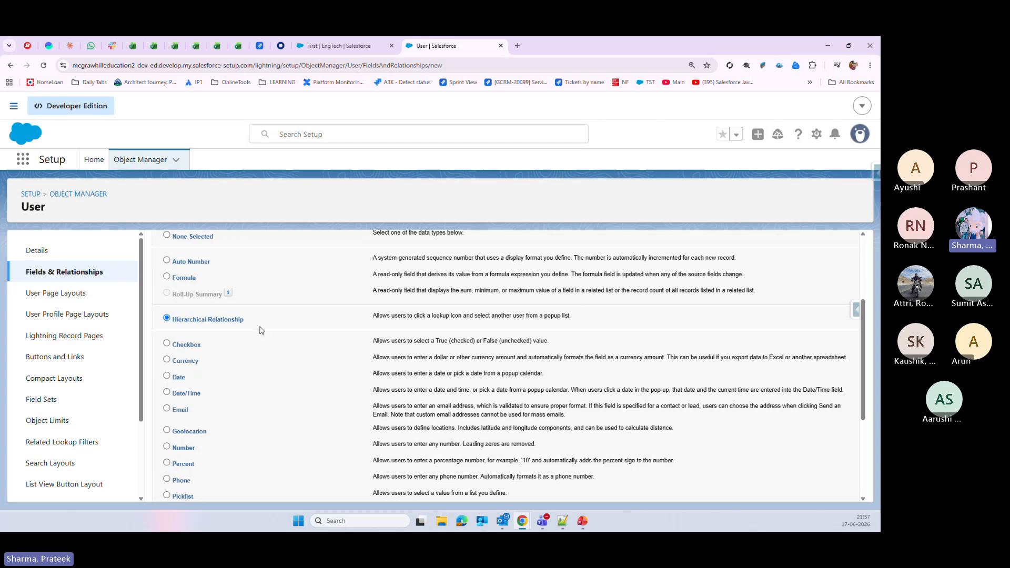
scroll(363, 404, "down", 5)
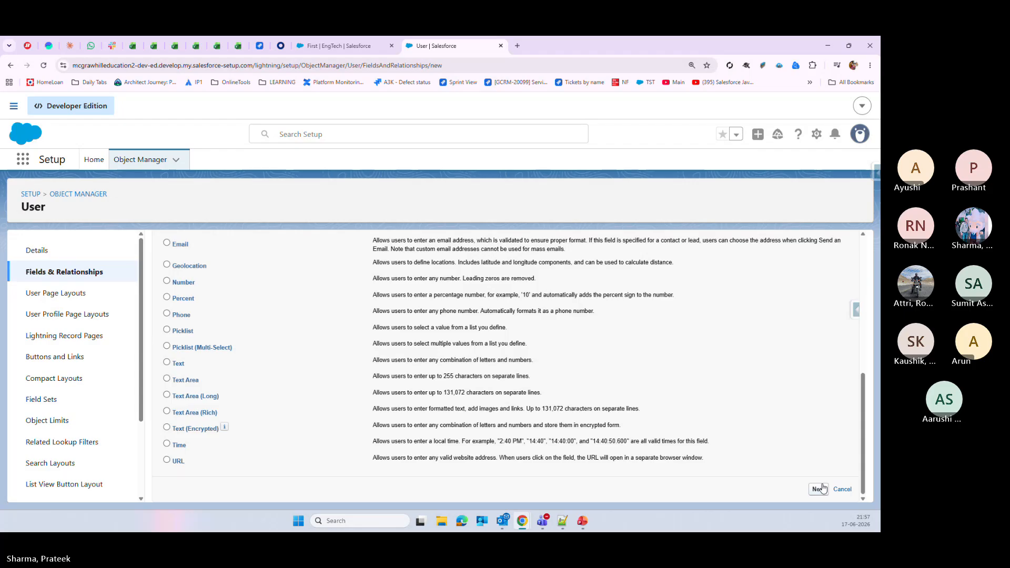
left_click(819, 489)
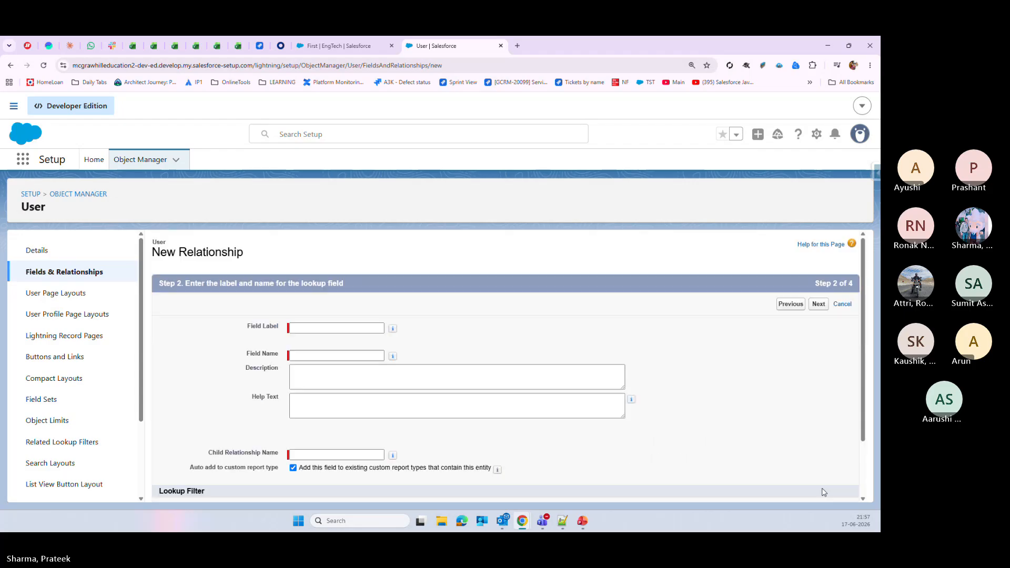
- Enter Supervisor as the field label, field name and child relationship name
left_click(319, 327)
type("Supervisor")
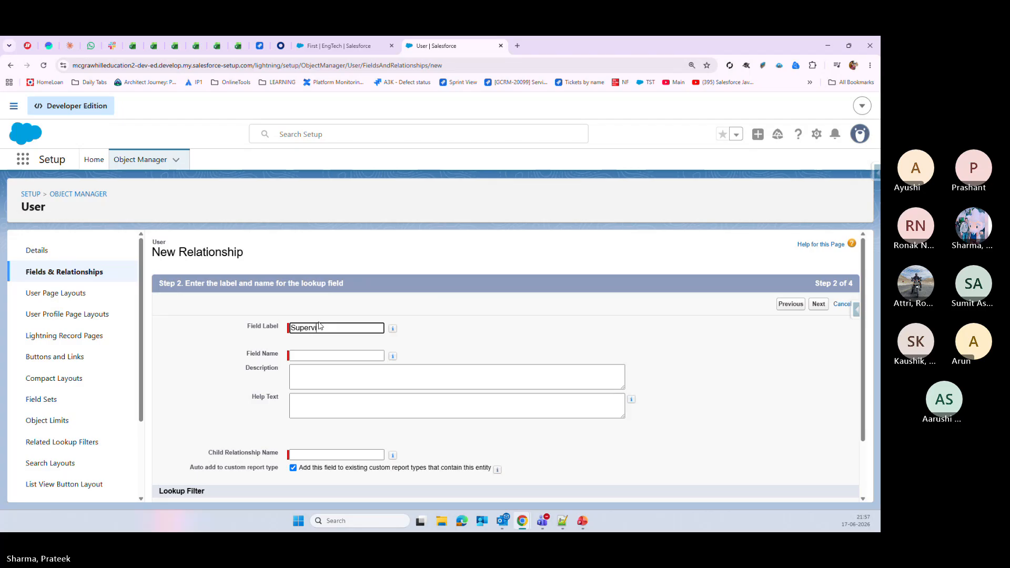
left_click(324, 356)
left_click(328, 457)
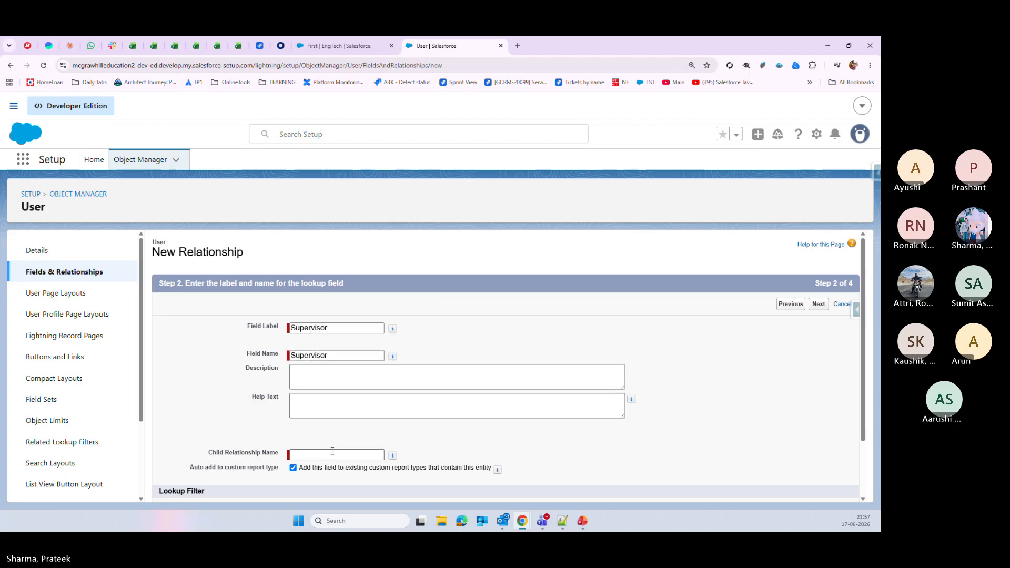
left_click_drag(326, 329, 232, 322)
key("ctrl+c")
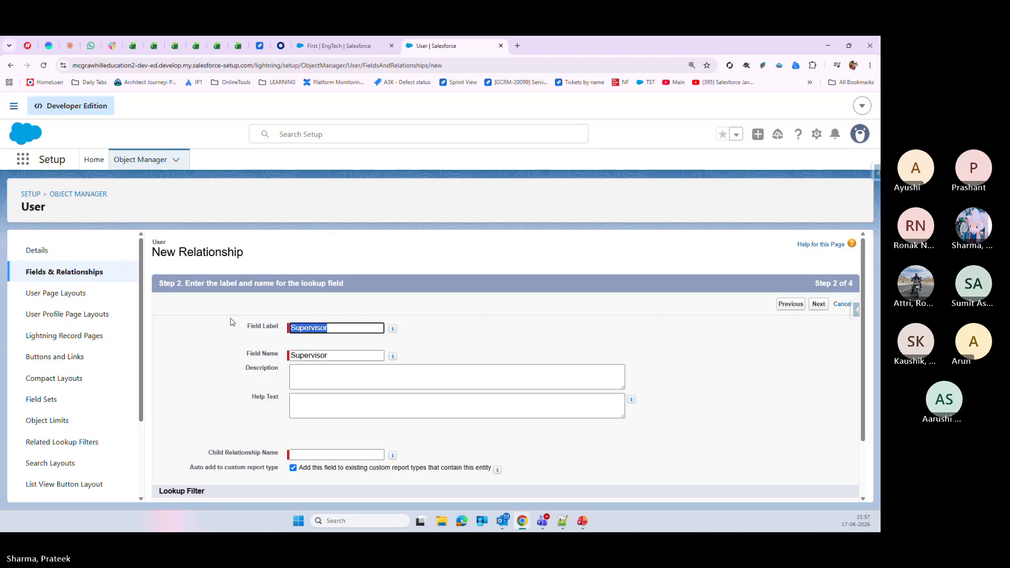
left_click(349, 455)
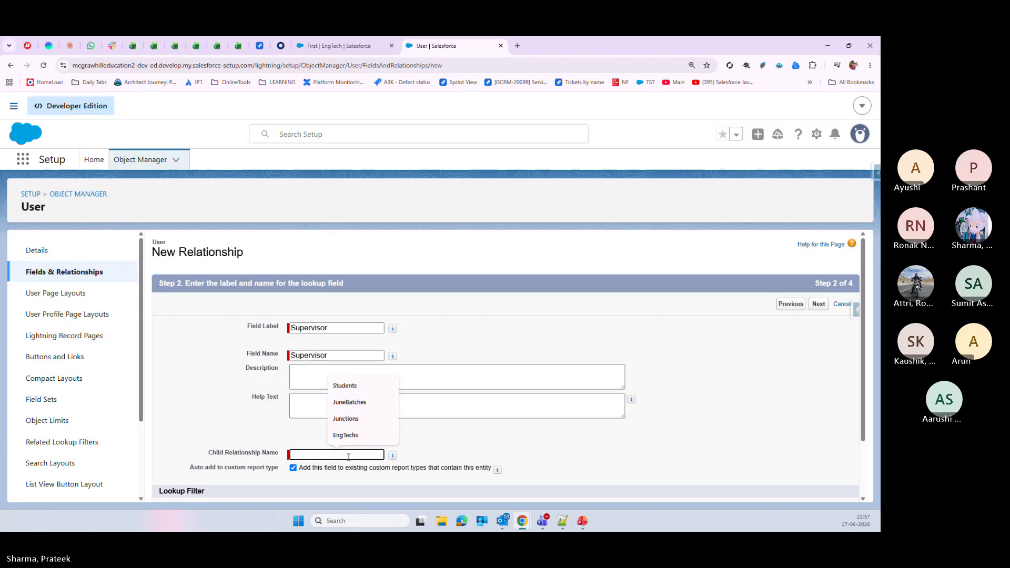
key("ctrl+v")
- Make the field visible to all profiles, keep every page layout, and save
left_click(819, 304)
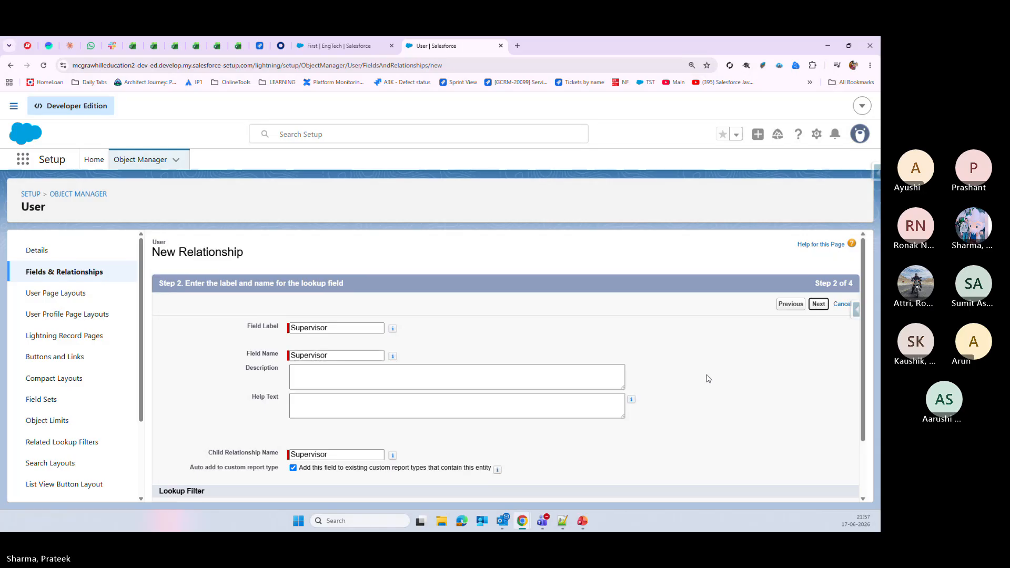
scroll(669, 405, "down", 2)
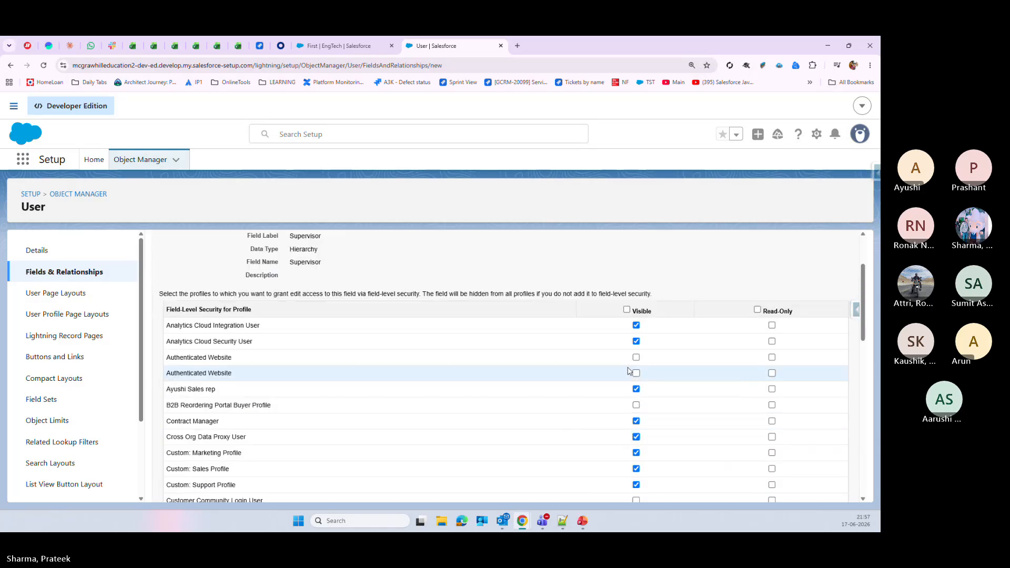
left_click(627, 310)
scroll(820, 383, "up", 2)
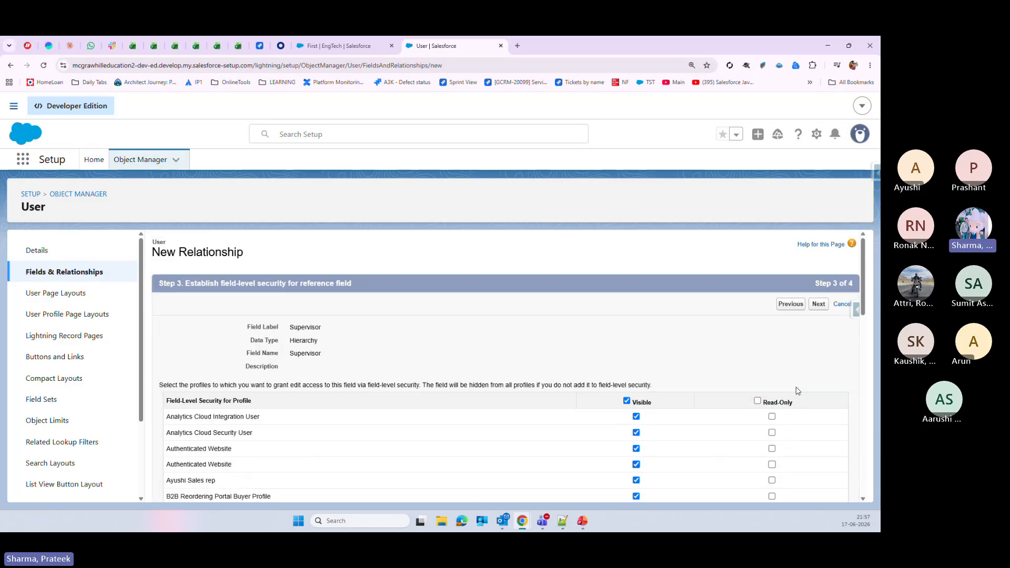
left_click(819, 305)
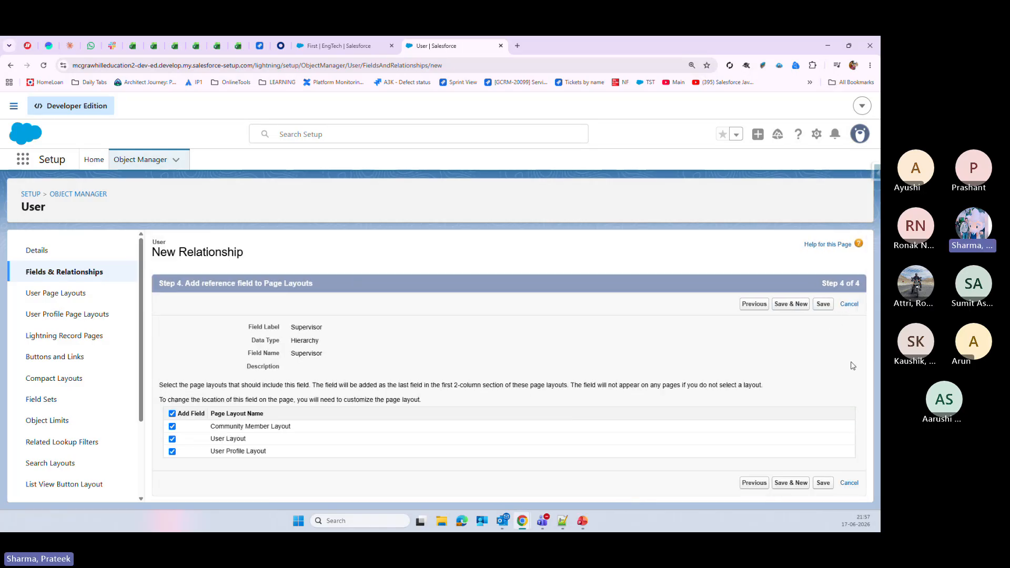
left_click(824, 484)
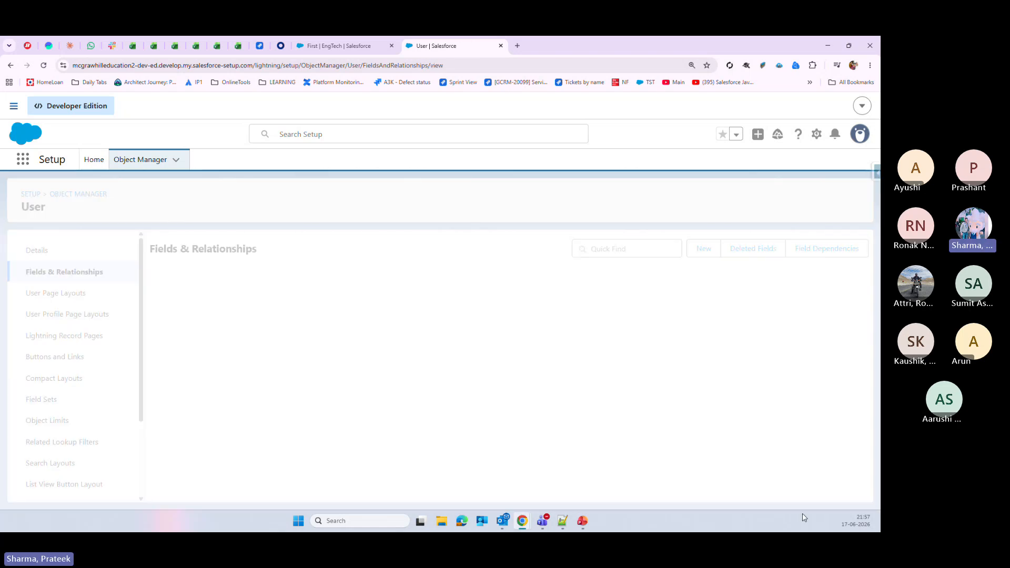
scroll(297, 444, "down", 10)
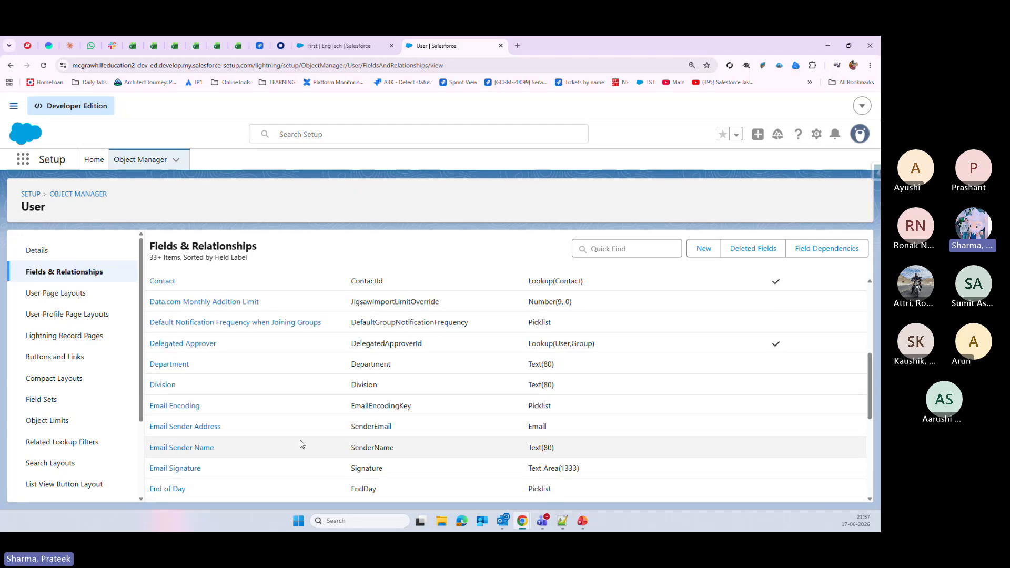
scroll(300, 445, "down", 3)
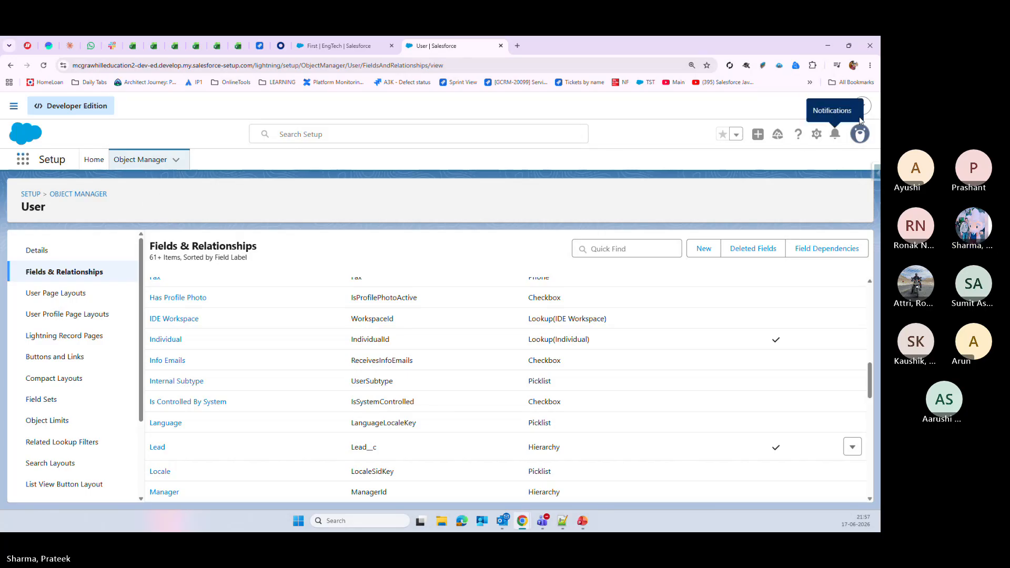
- Open Setup in a new tab, find Users with Quick Find 'user', and start a new user
left_click(815, 136)
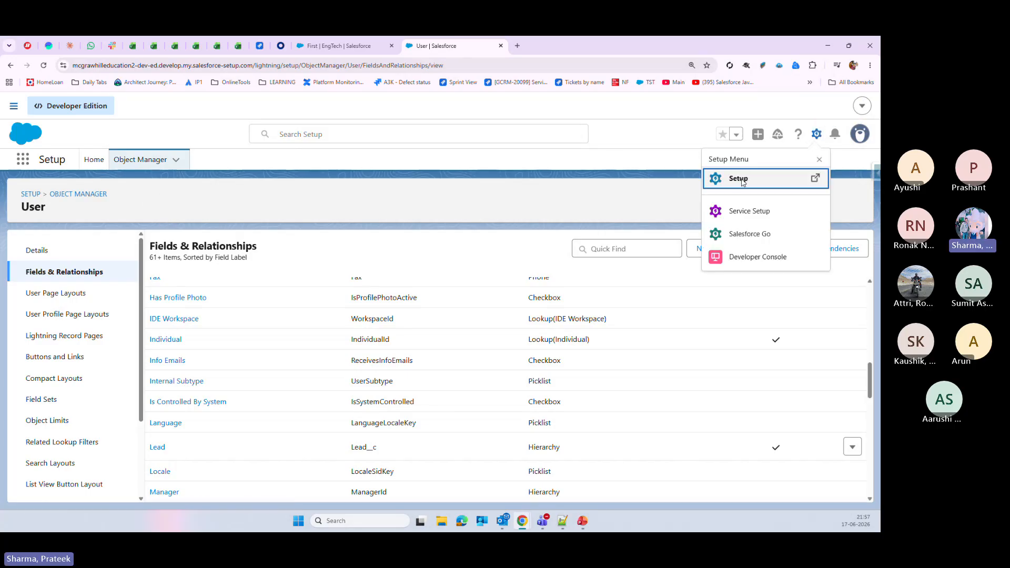
left_click(743, 179)
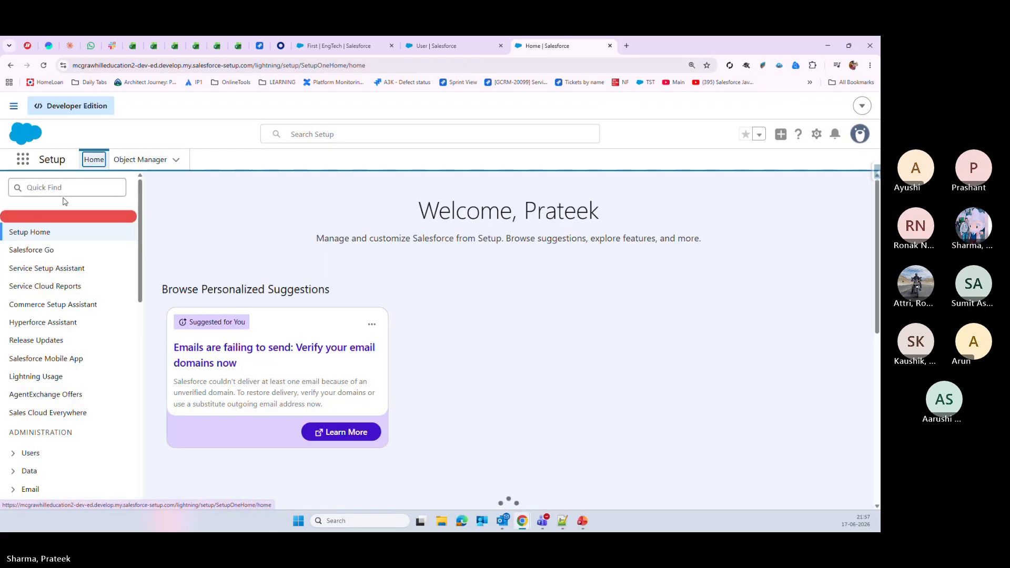
left_click(69, 187)
type("user")
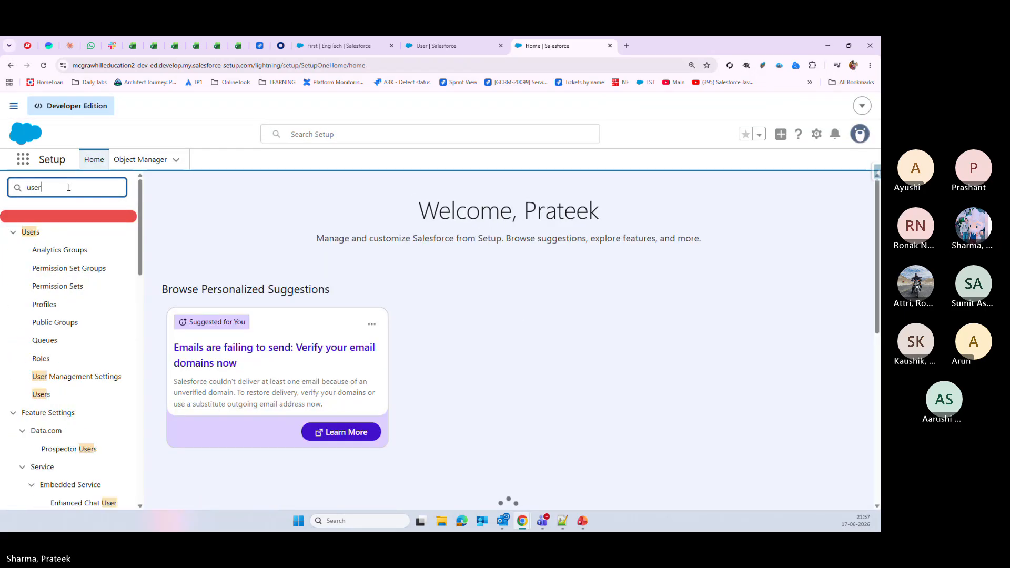
left_click(39, 396)
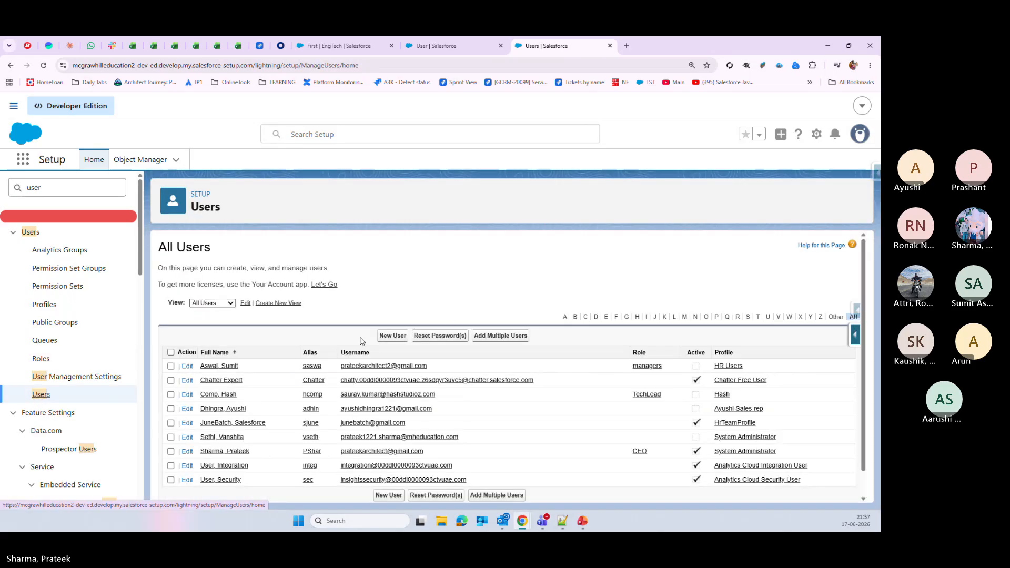
left_click(391, 339)
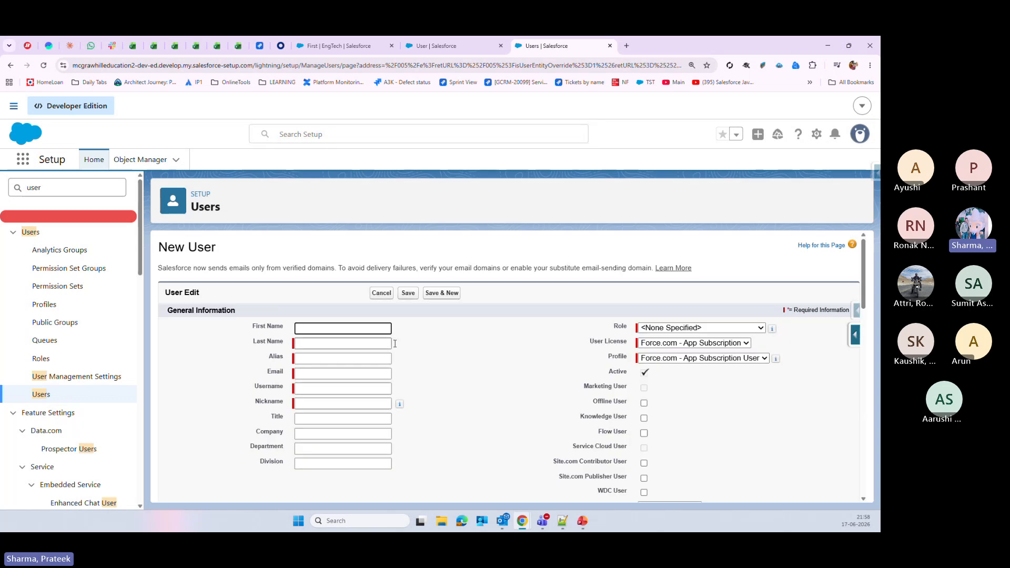
- Pick an existing user as the new user's Supervisor from the lookup popup
scroll(447, 401, "down", 8)
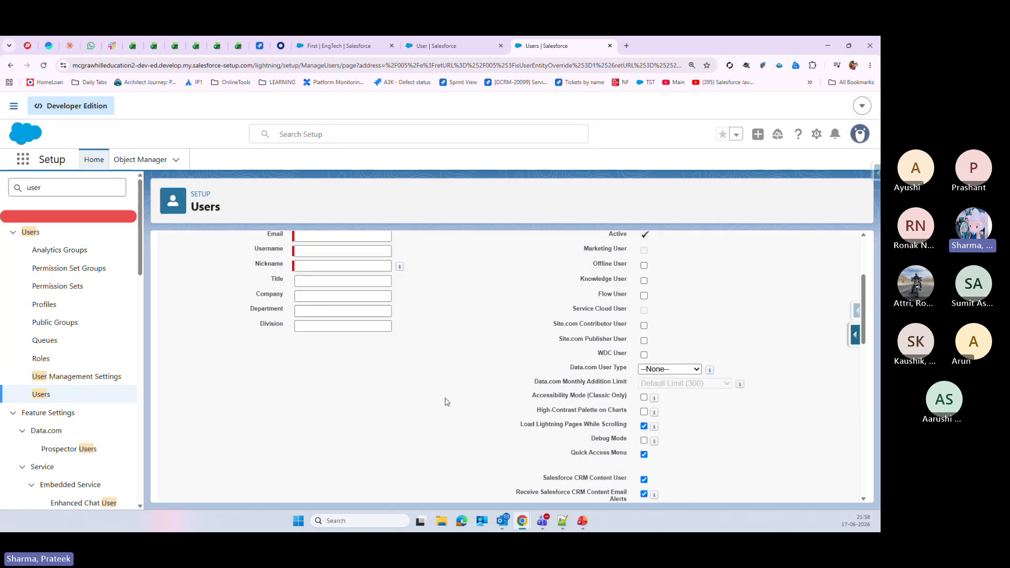
scroll(446, 401, "down", 3)
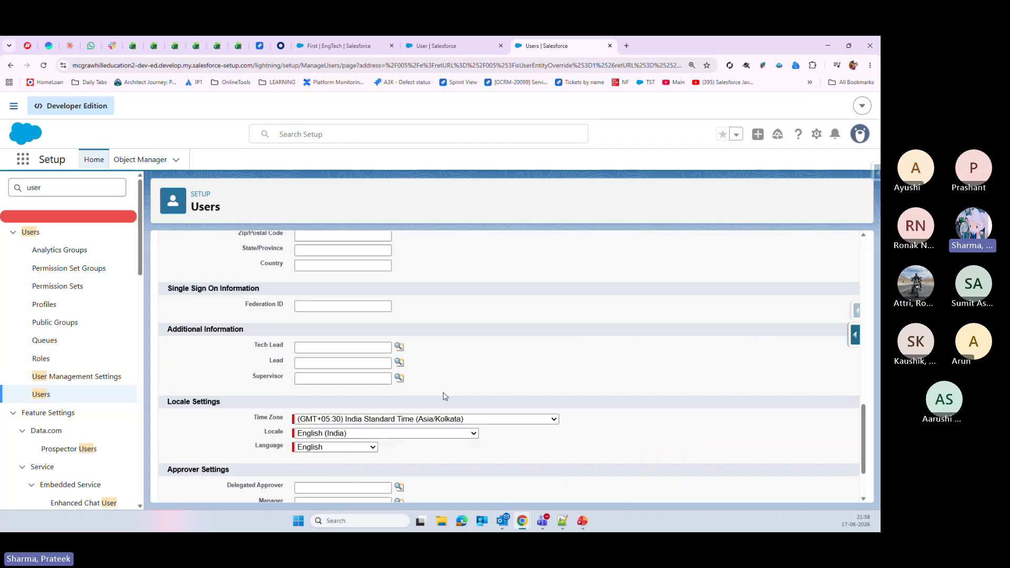
double_click(265, 377)
left_click(400, 379)
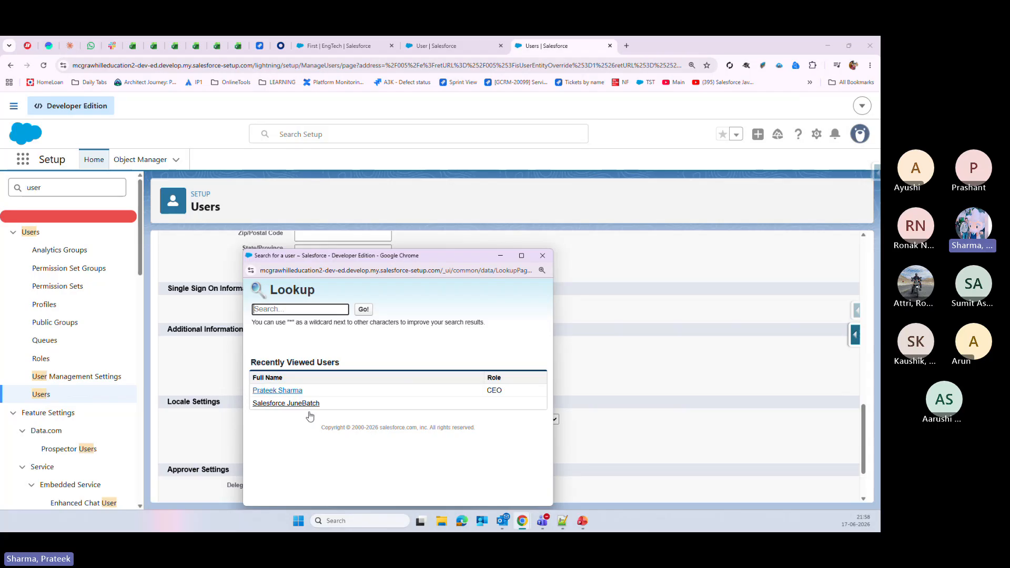
left_click(293, 391)
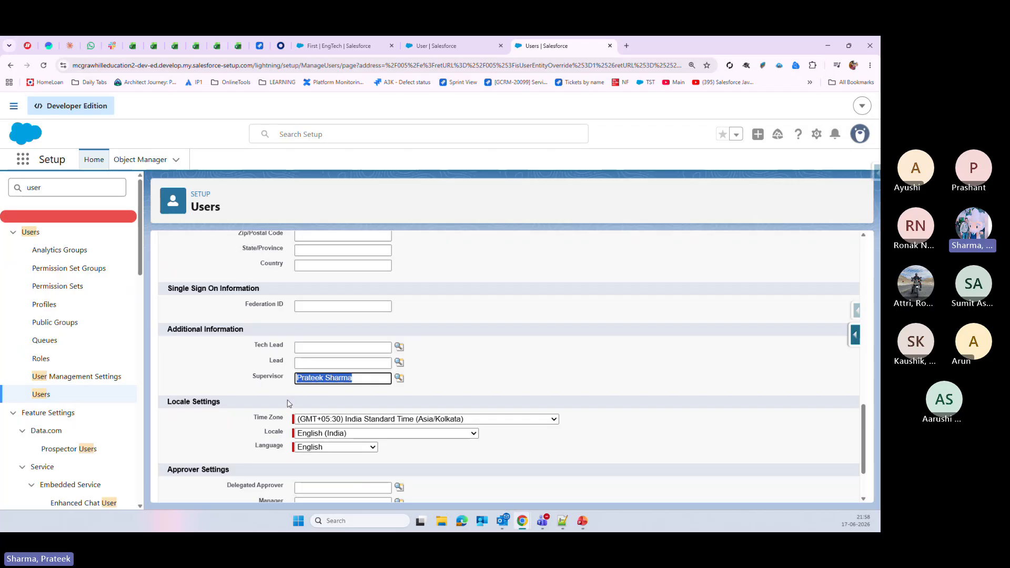
left_click(734, 356)
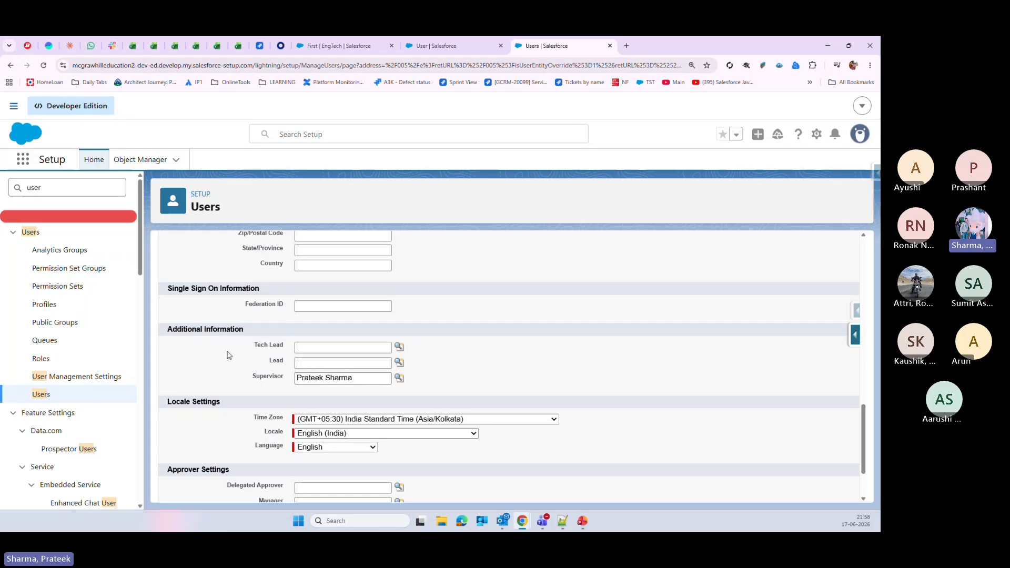
scroll(263, 363, "up", 5)
scroll(296, 373, "down", 6)
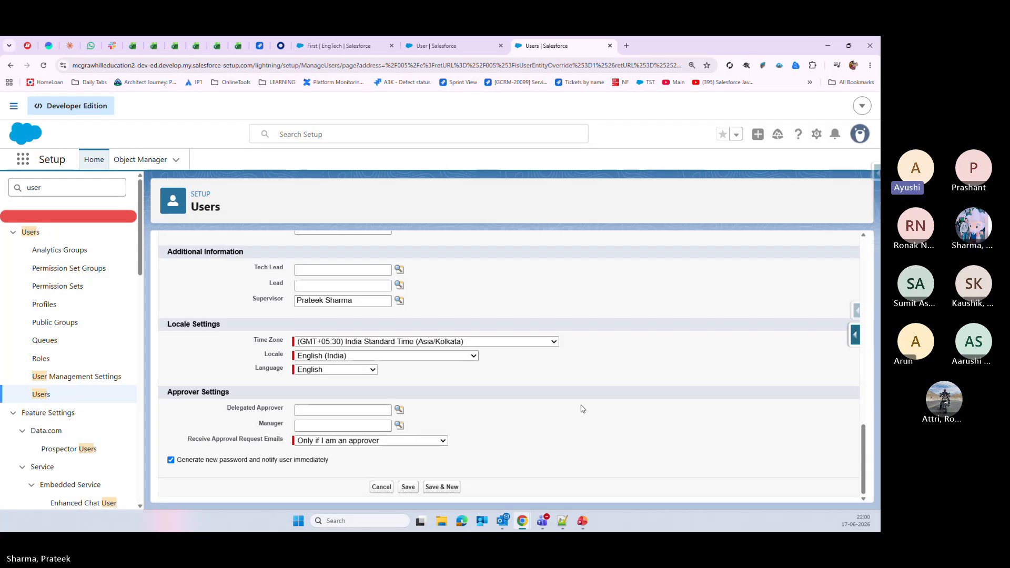
scroll(583, 409, "up", 10)
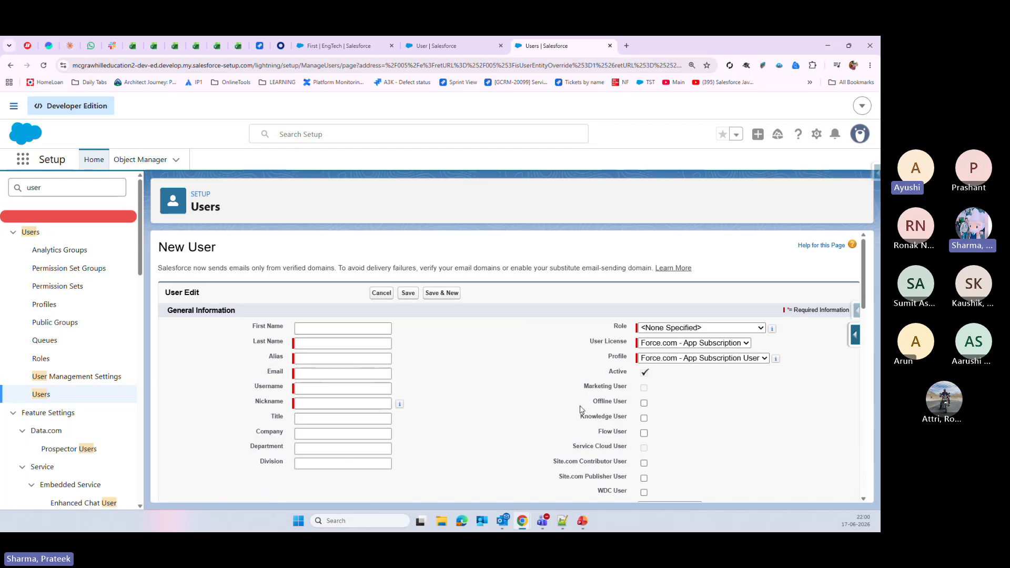
left_click_drag(235, 247, 154, 246)
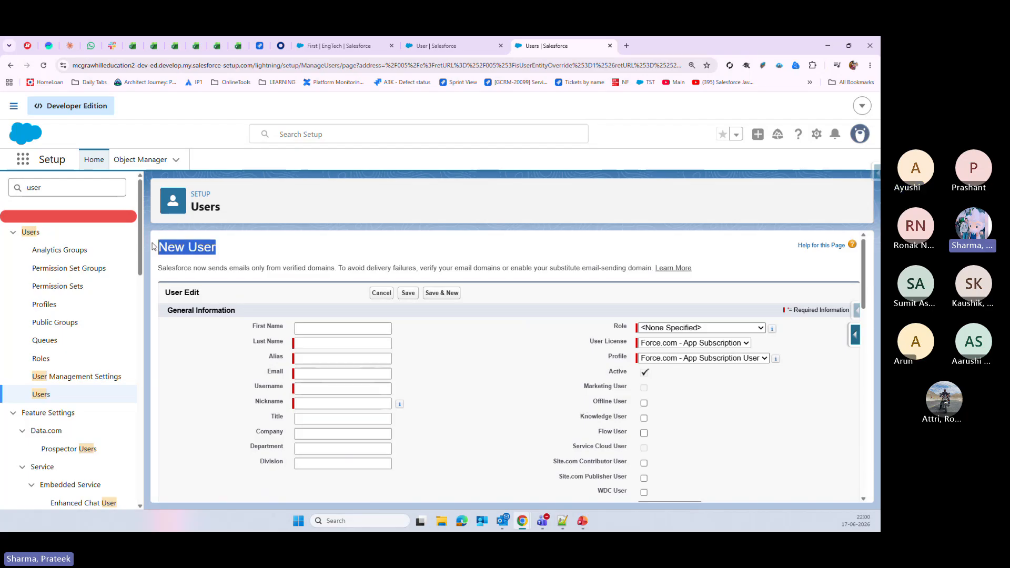
left_click(203, 353)
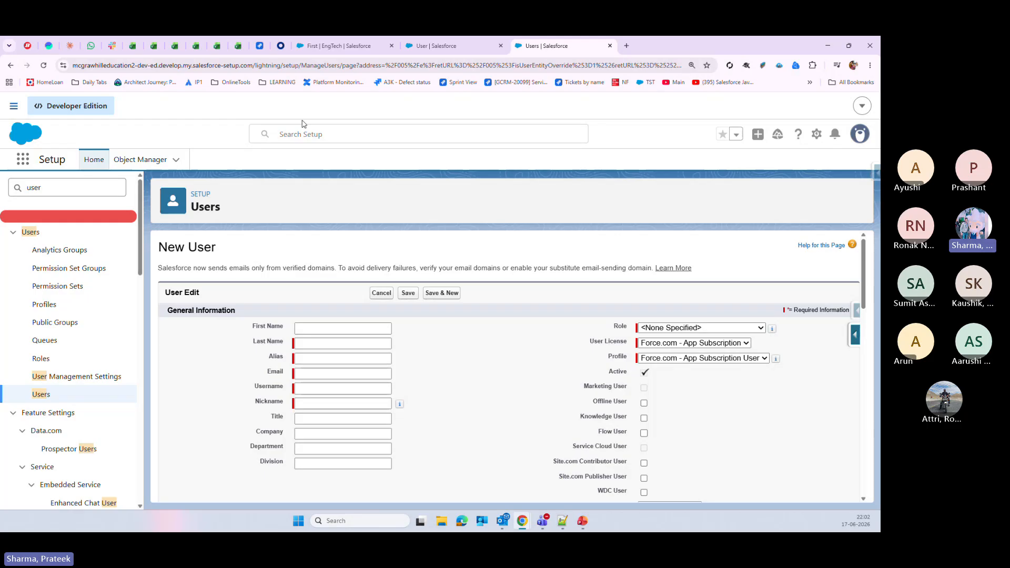
- Go to the JuneBatch object's Fields & Relationships via Object Manager, filtering by 'june'
left_click(153, 163)
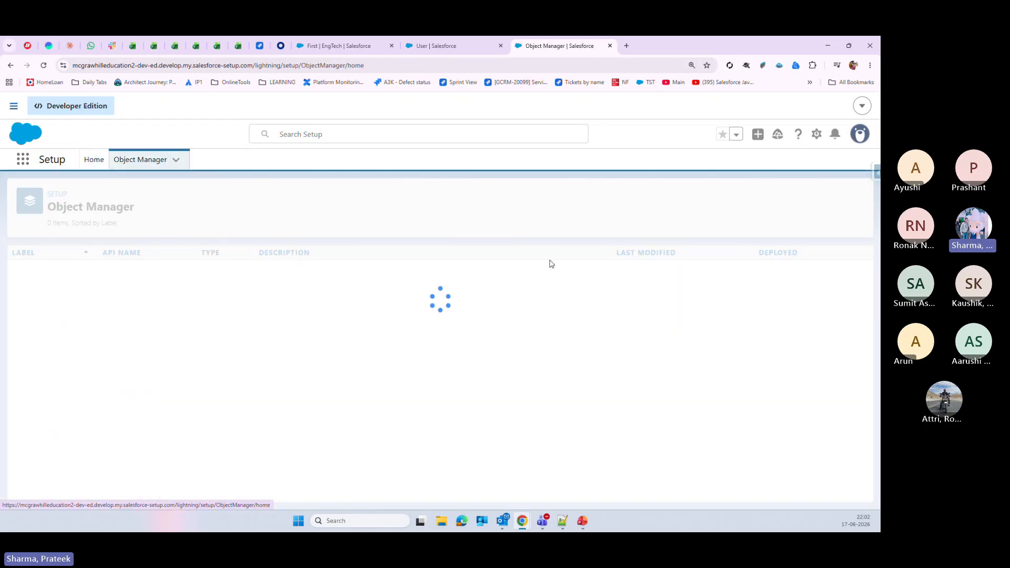
left_click(683, 197)
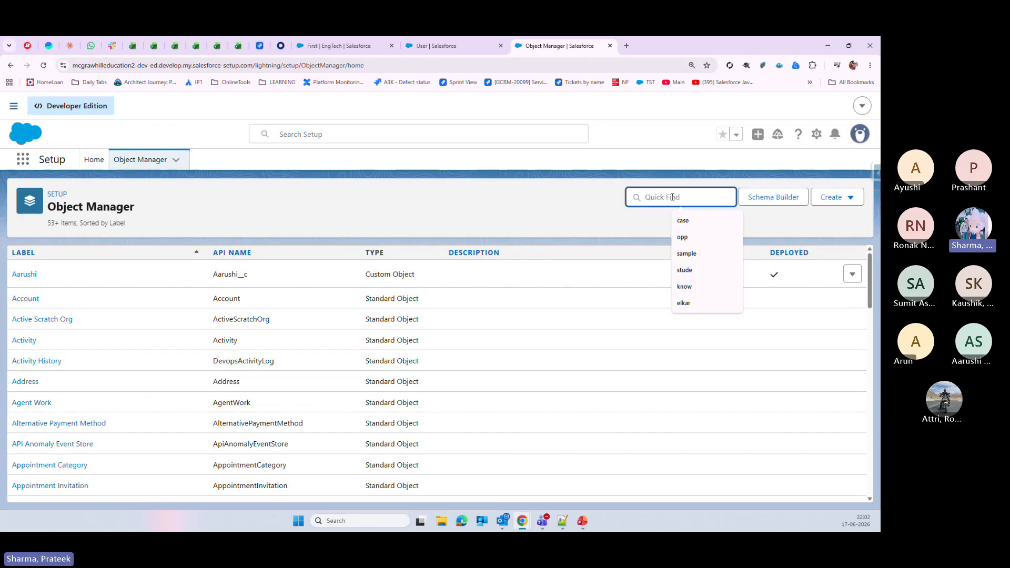
type("june")
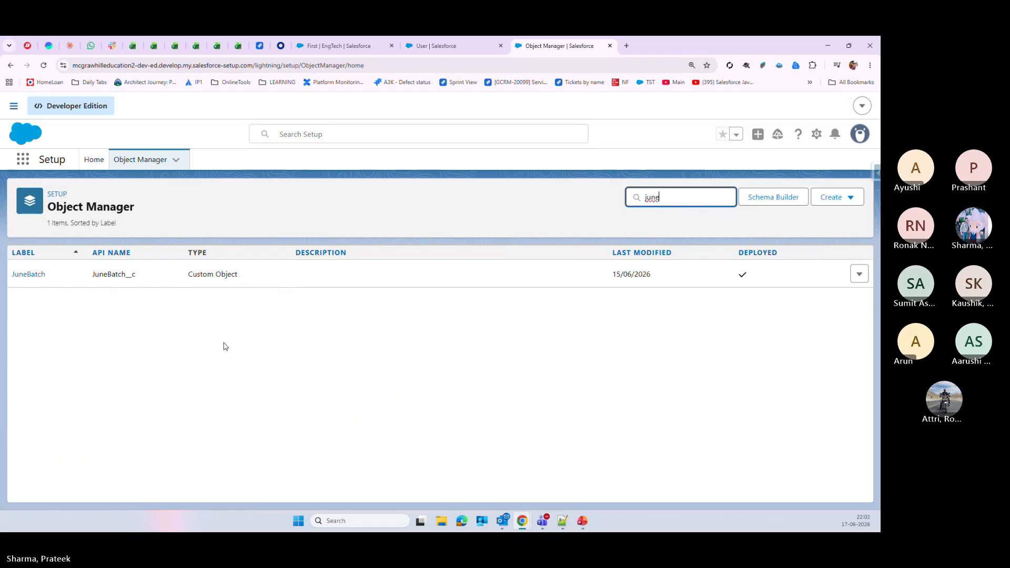
left_click(29, 274)
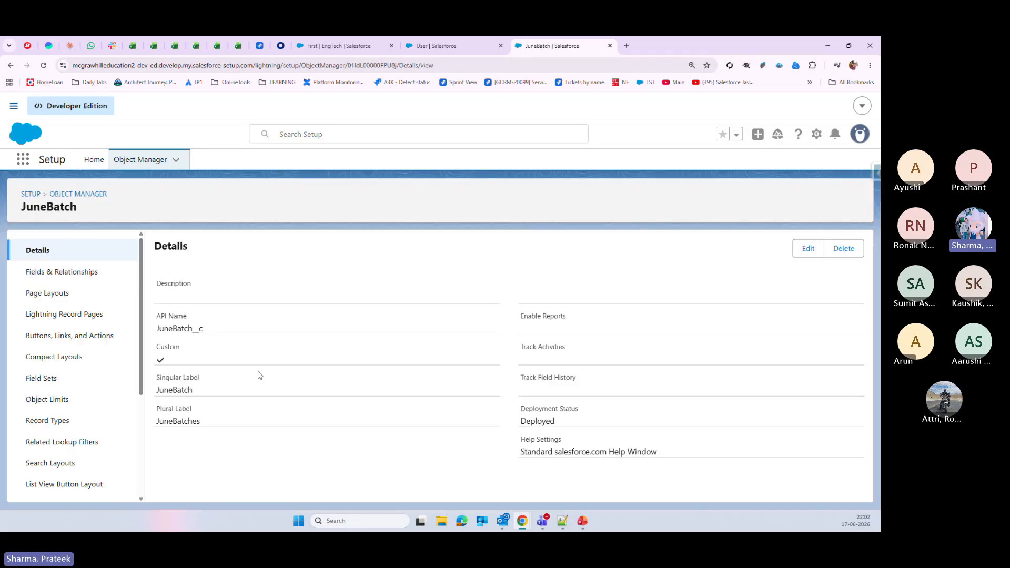
left_click(75, 274)
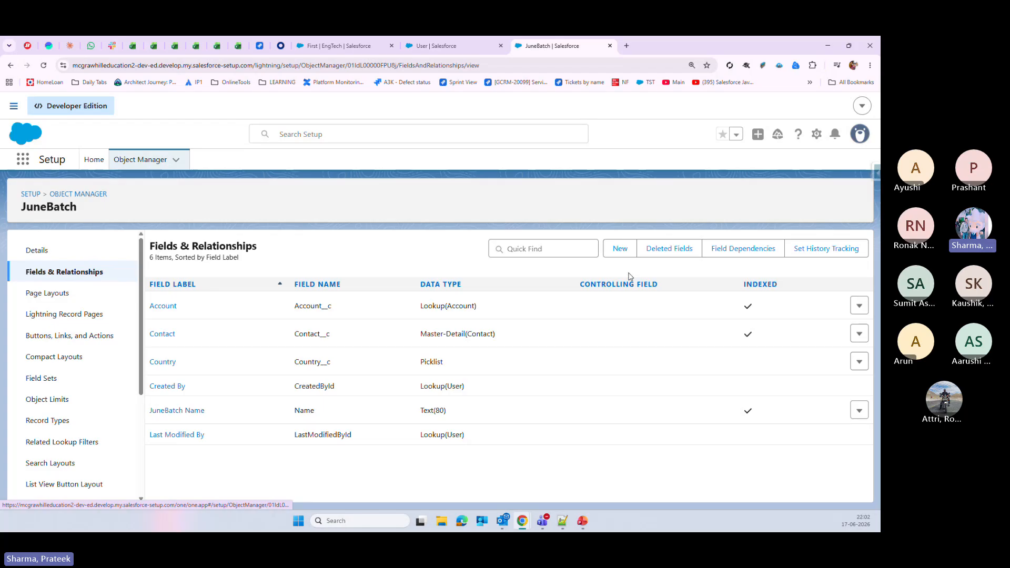
- Start a new Lookup Relationship field related to the JuneBatch object itself
left_click(621, 251)
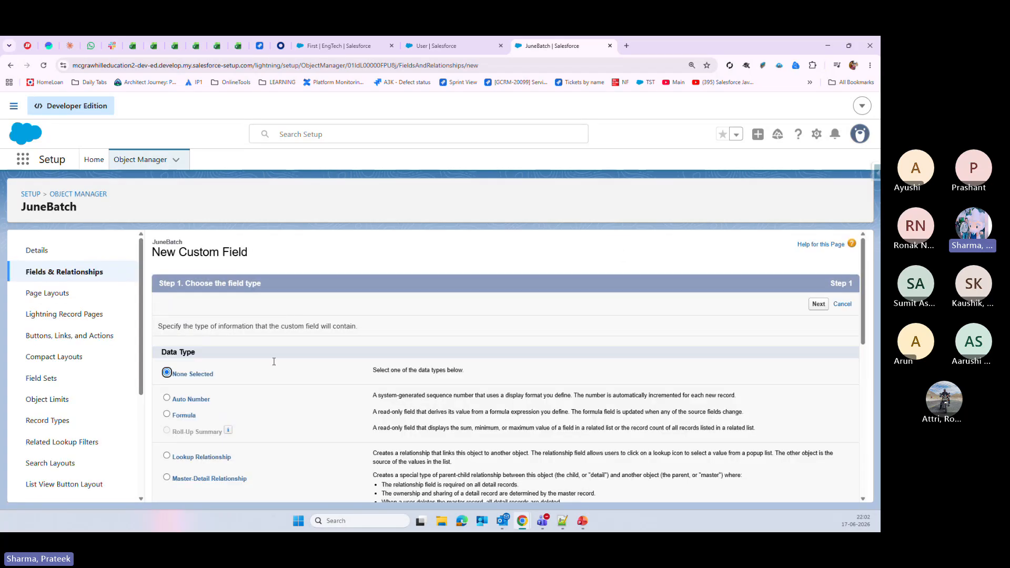
scroll(268, 364, "down", 3)
left_click(167, 318)
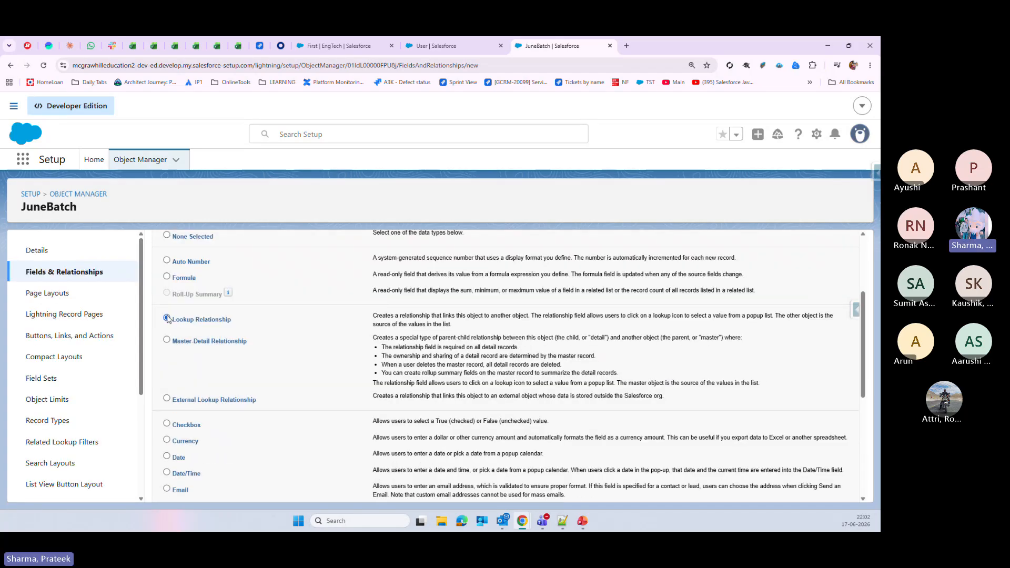
scroll(751, 290, "up", 3)
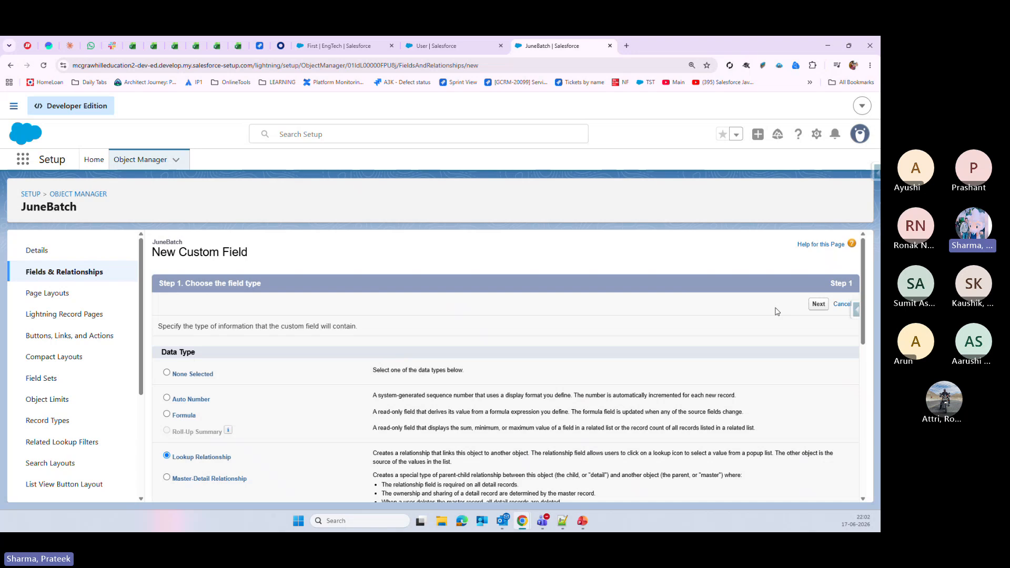
left_click(819, 304)
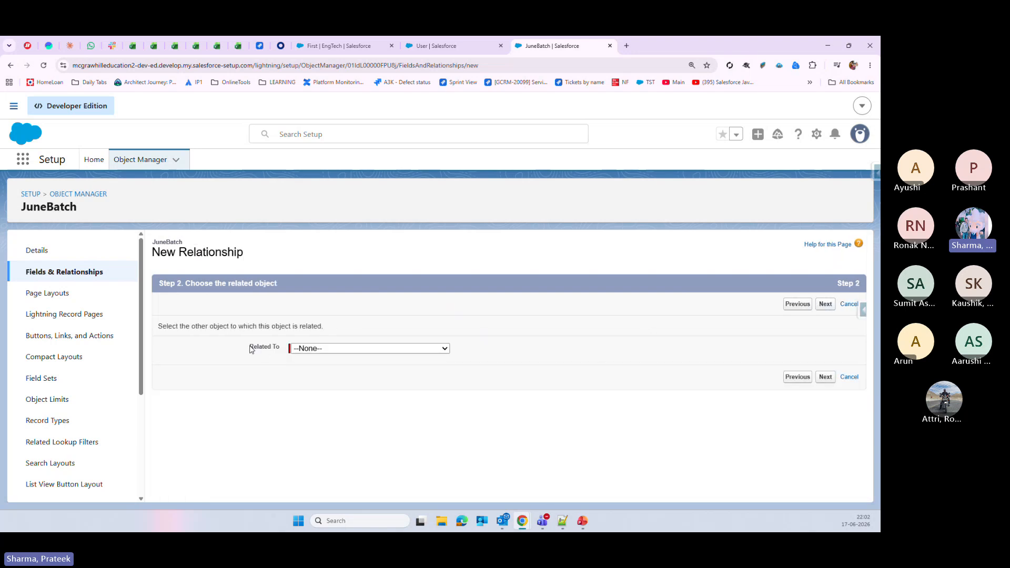
triple_click(279, 349)
left_click(388, 349)
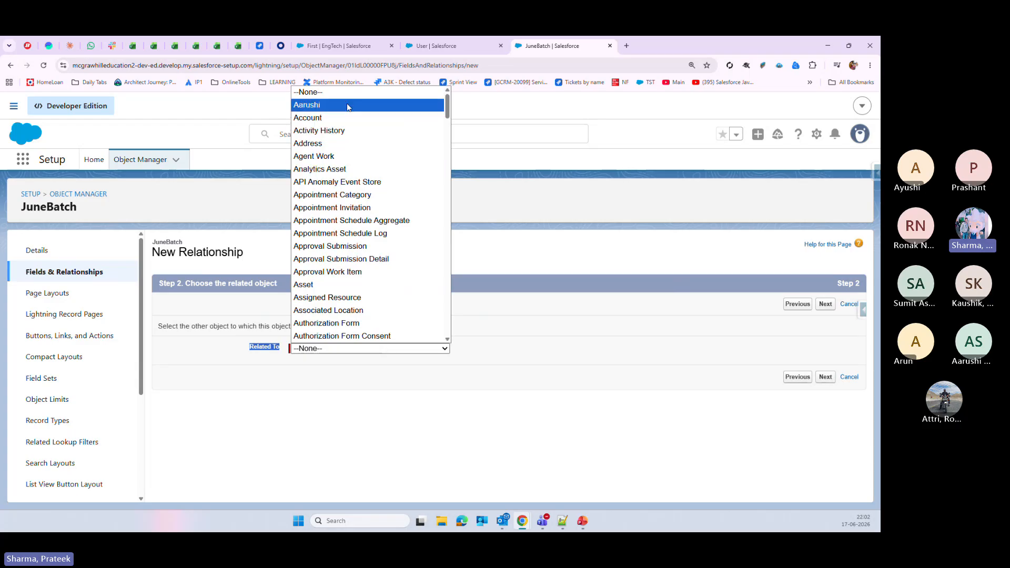
key("j")
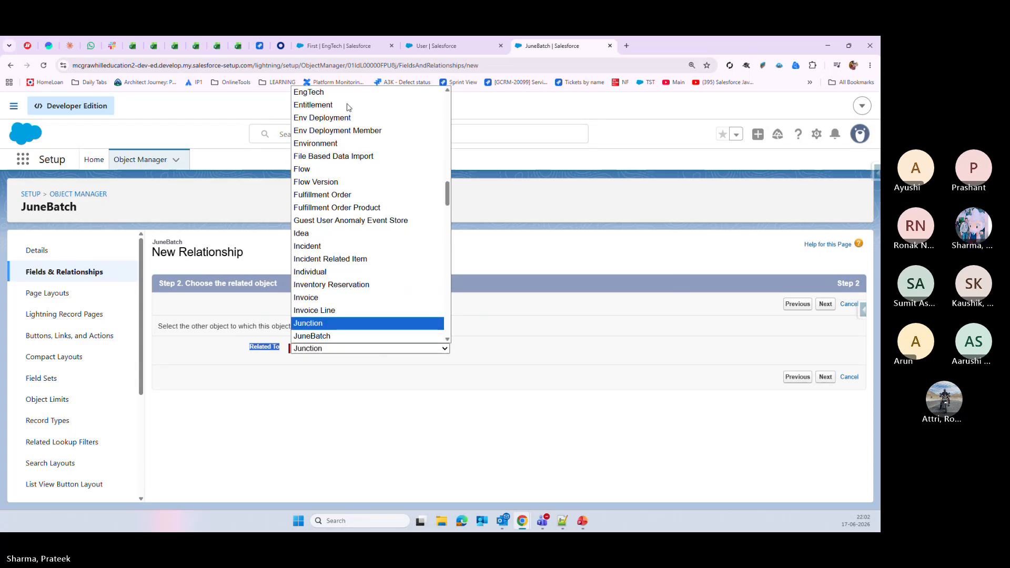
left_click(402, 336)
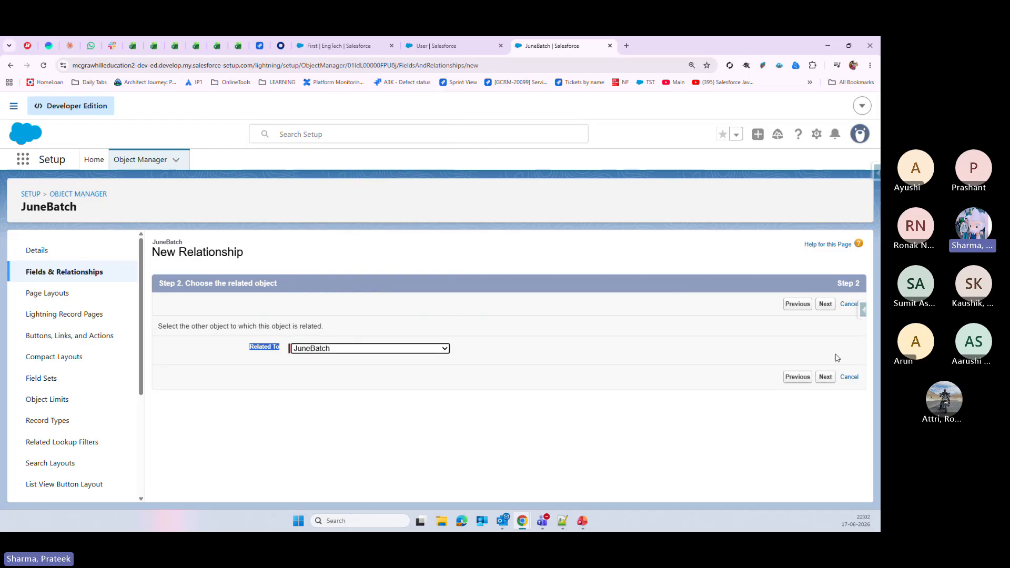
left_click(826, 378)
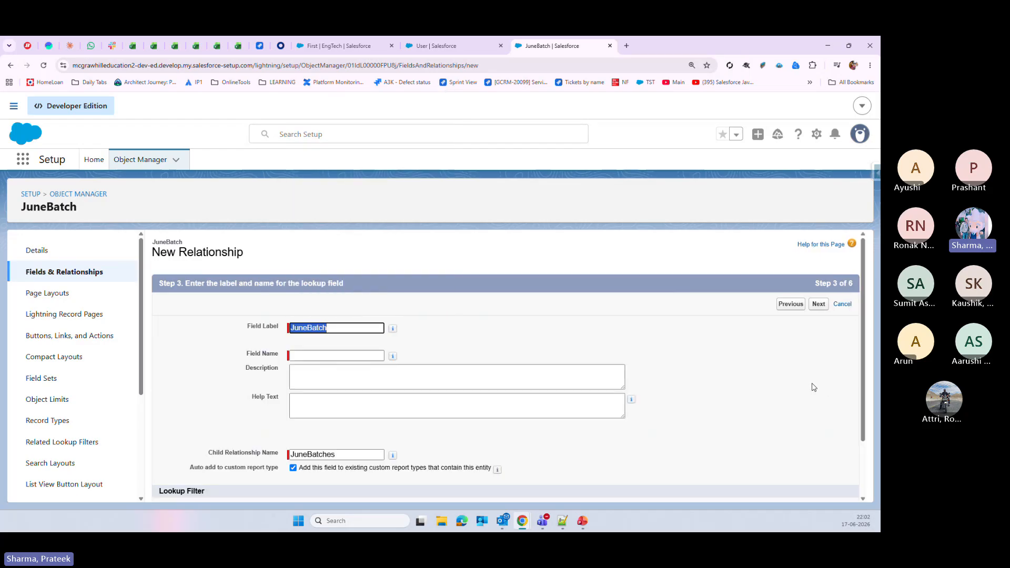
- Keep the JuneBatch label, default security and JuneBatch Layout, then save the field
key("Tab")
scroll(656, 440, "down", 2)
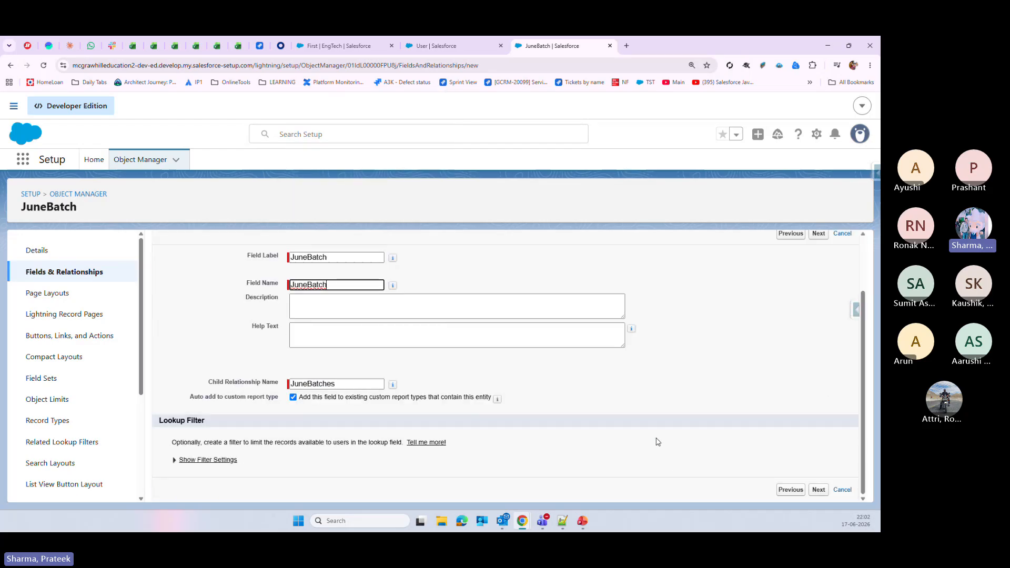
scroll(823, 458, "up", 2)
left_click(819, 305)
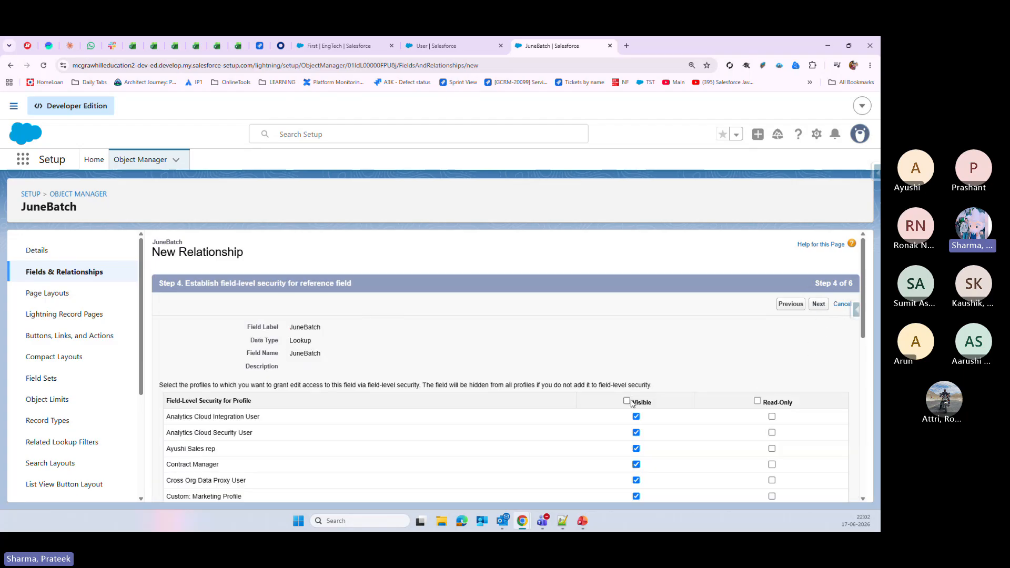
scroll(786, 385, "down", 10)
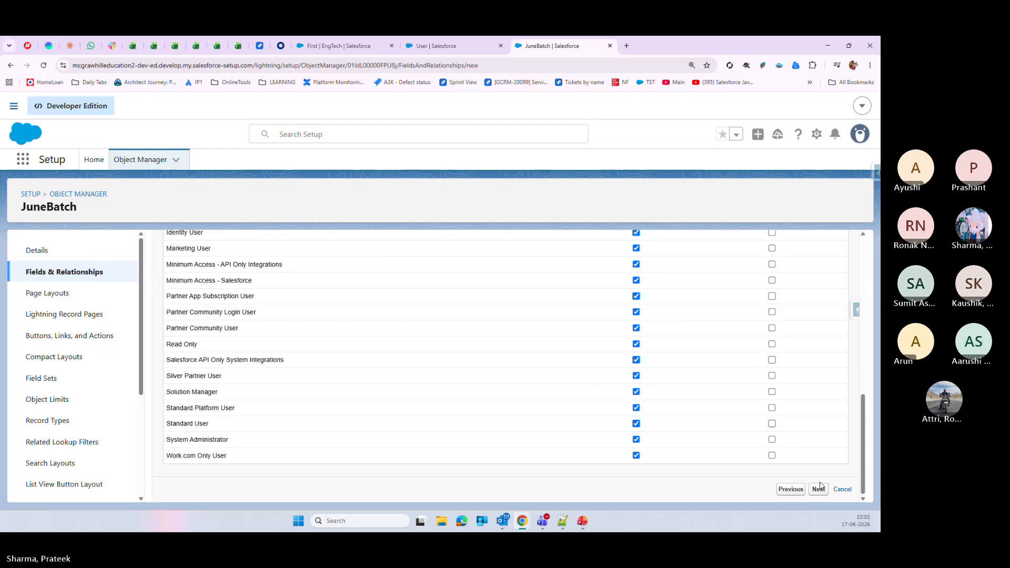
left_click(819, 489)
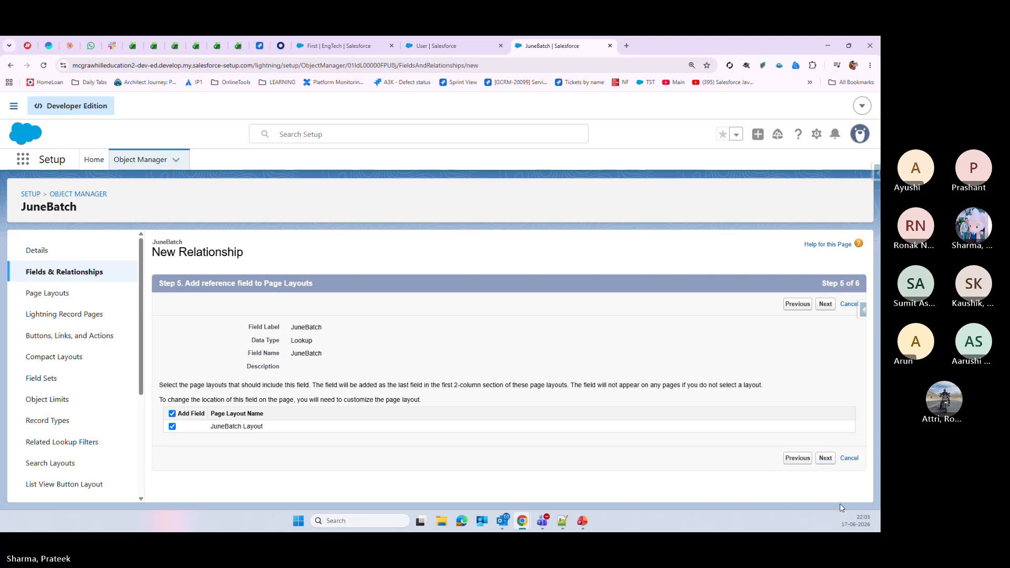
left_click(825, 460)
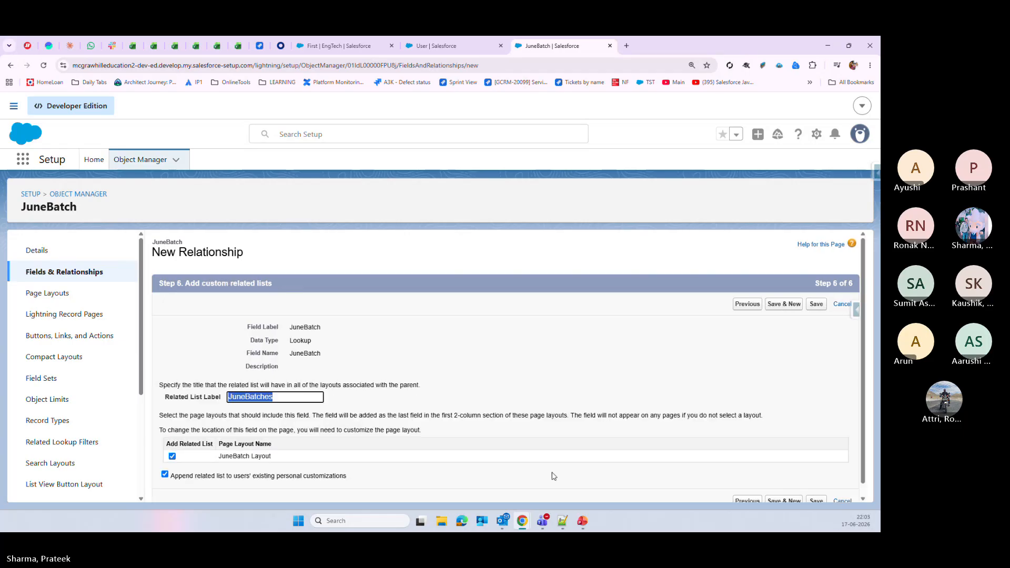
scroll(507, 472, "down", 1)
left_click(815, 491)
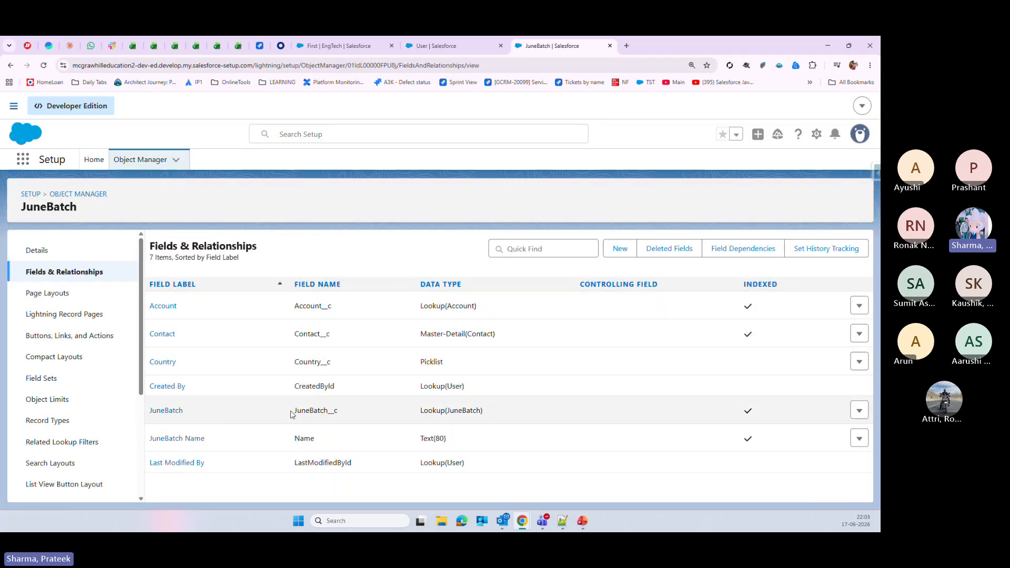
- Open the Sales app by searching 'sales' in the App Launcher
left_click_drag(291, 414, 485, 413)
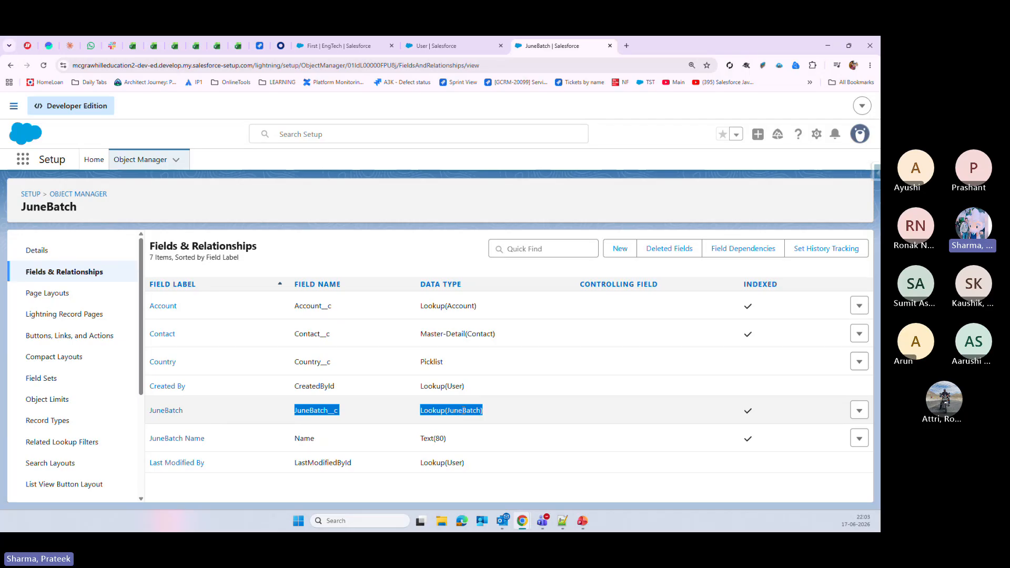
left_click(582, 209)
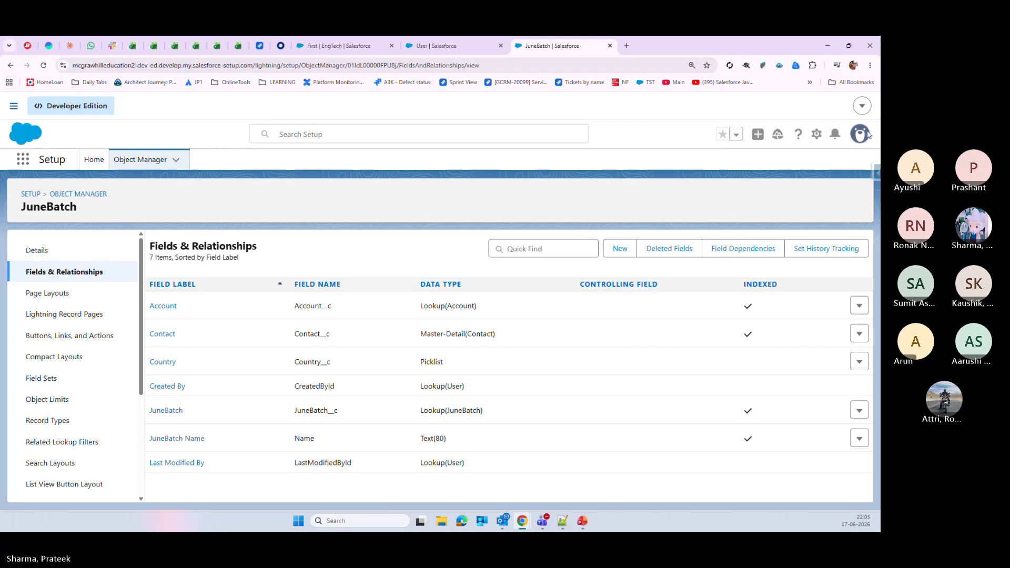
left_click(20, 158)
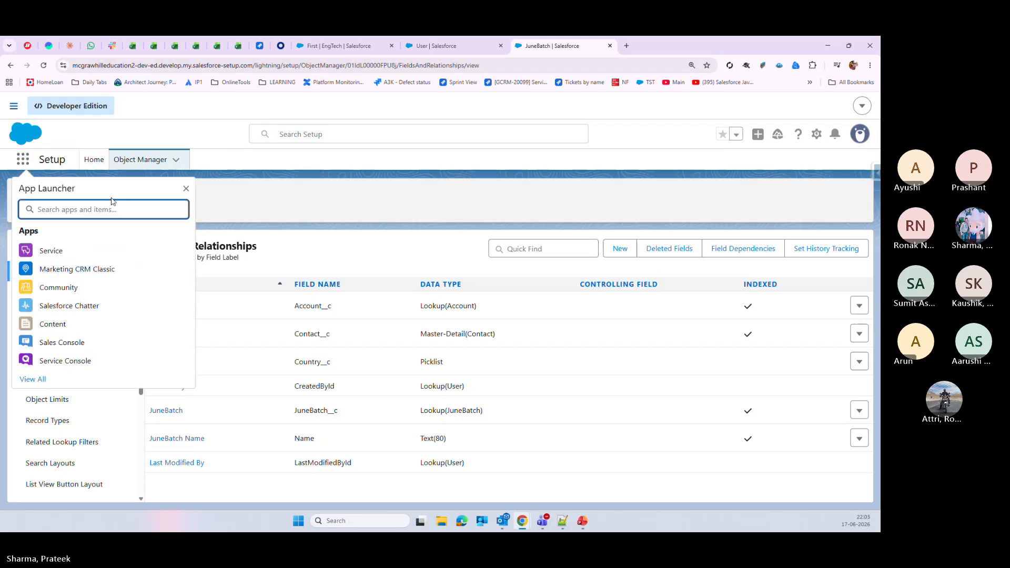
type("sales")
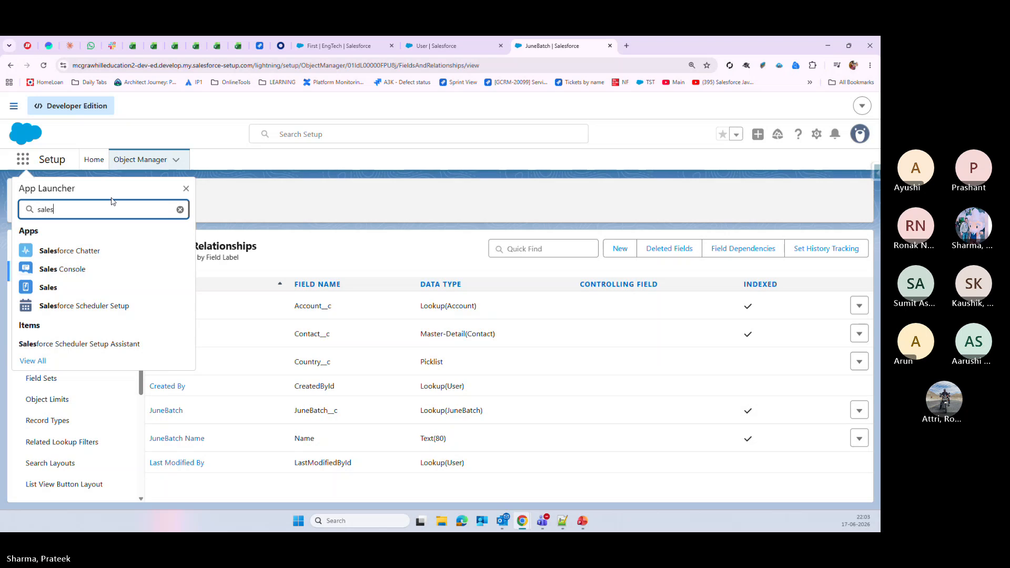
left_click(71, 293)
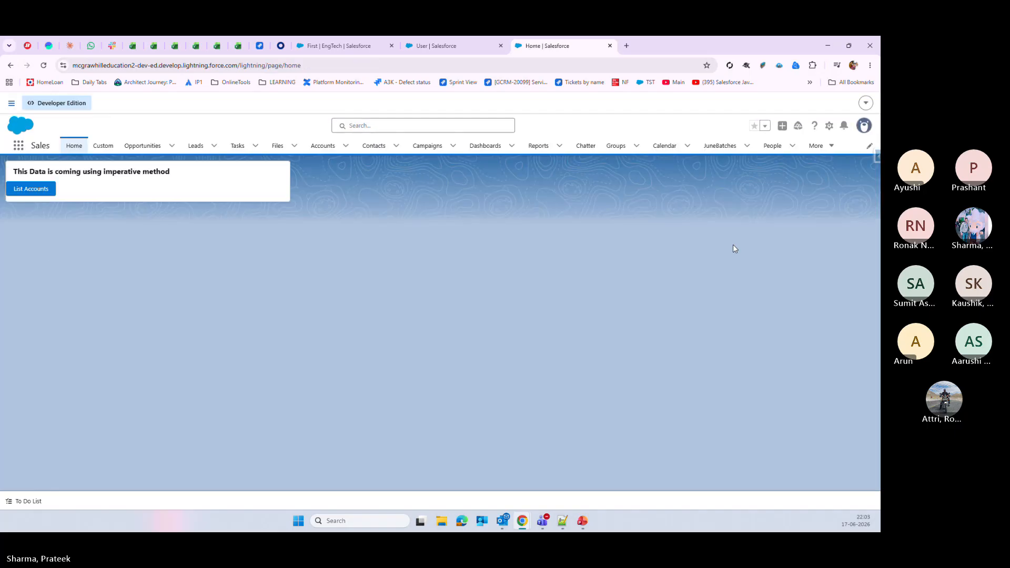
- From the JuneBatches list, start a record named Salesforce with Country India
left_click(721, 147)
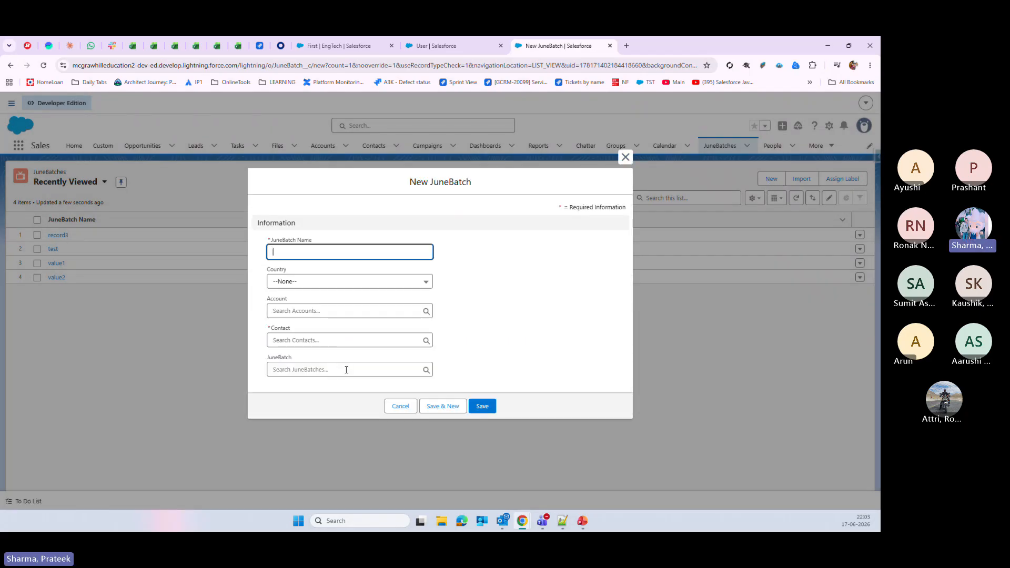
left_click(308, 250)
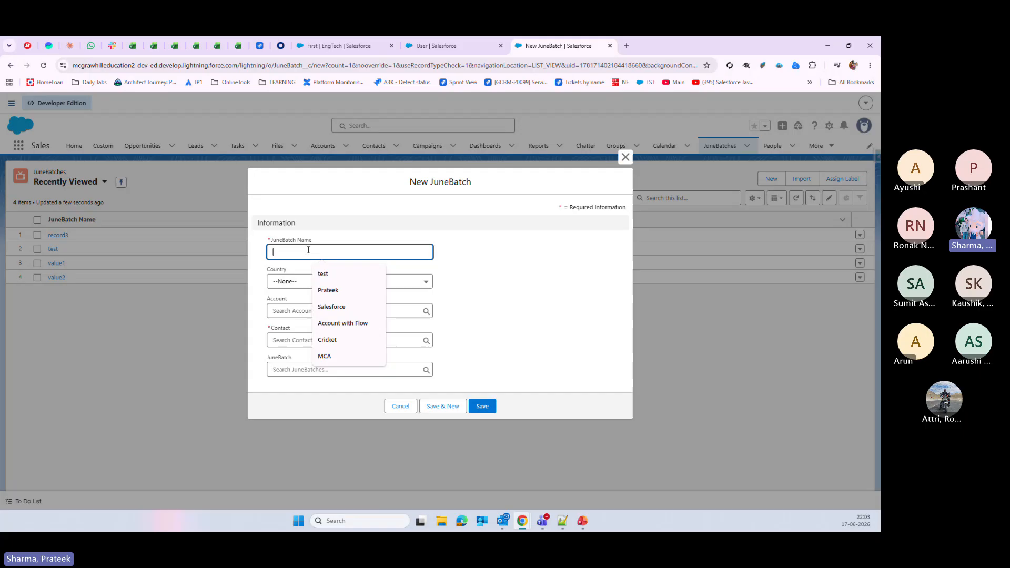
left_click(337, 307)
left_click(314, 282)
left_click(307, 318)
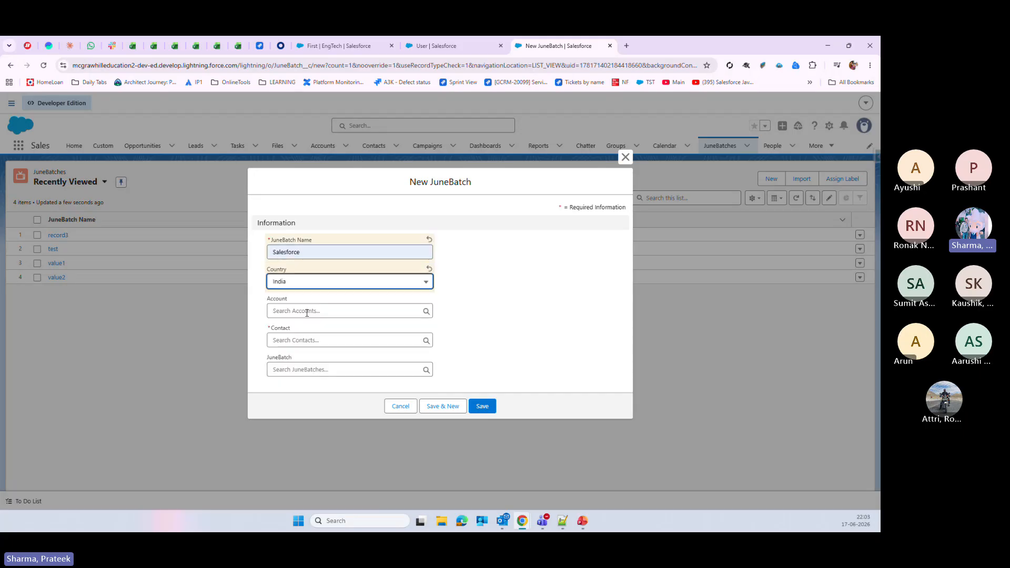
- Link Account United Oil & Gas, Singapore, a contact, and JuneBatch value1, then save
left_click(308, 312)
left_click(310, 368)
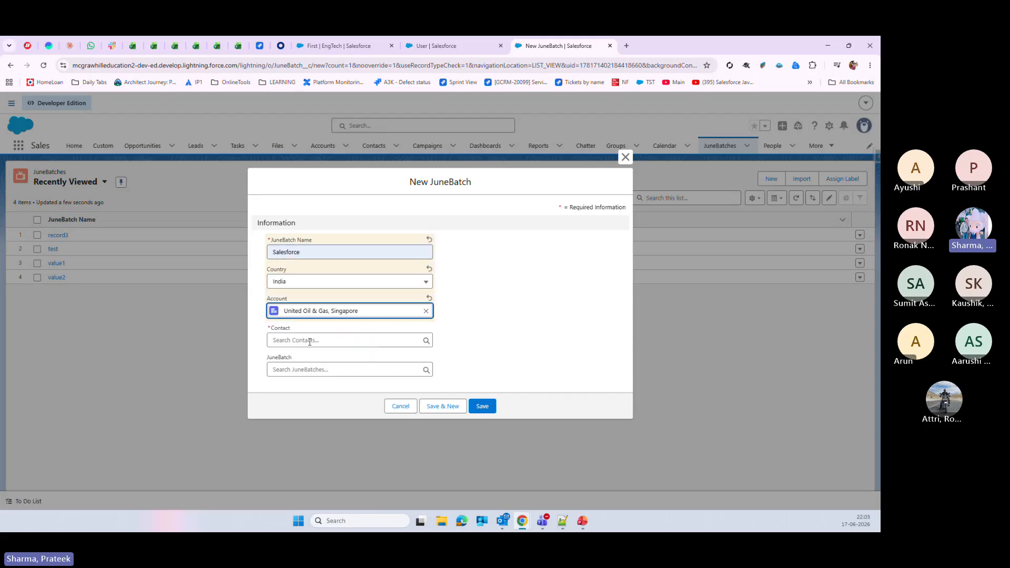
left_click(309, 341)
left_click(306, 376)
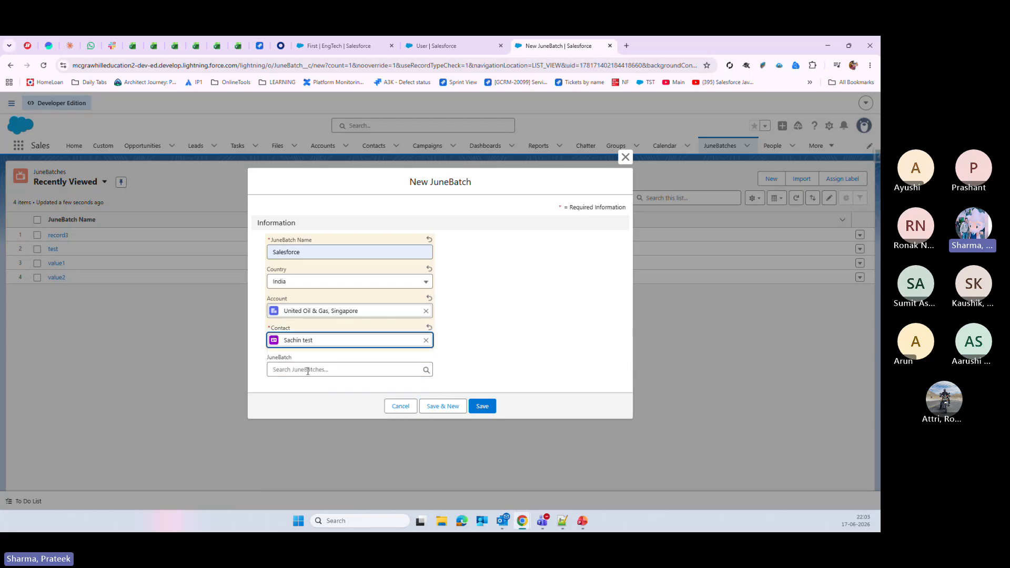
left_click(305, 370)
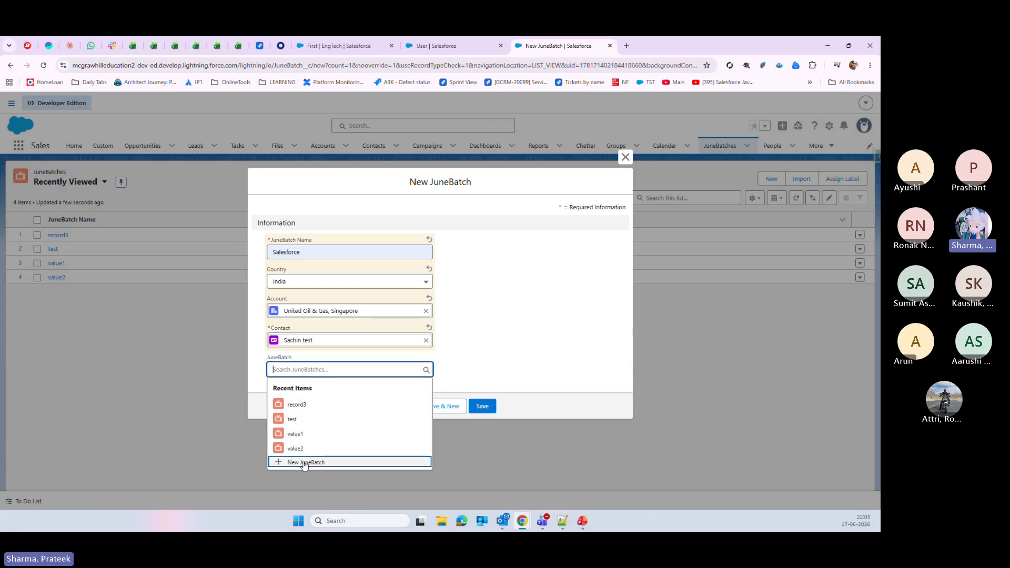
left_click(301, 434)
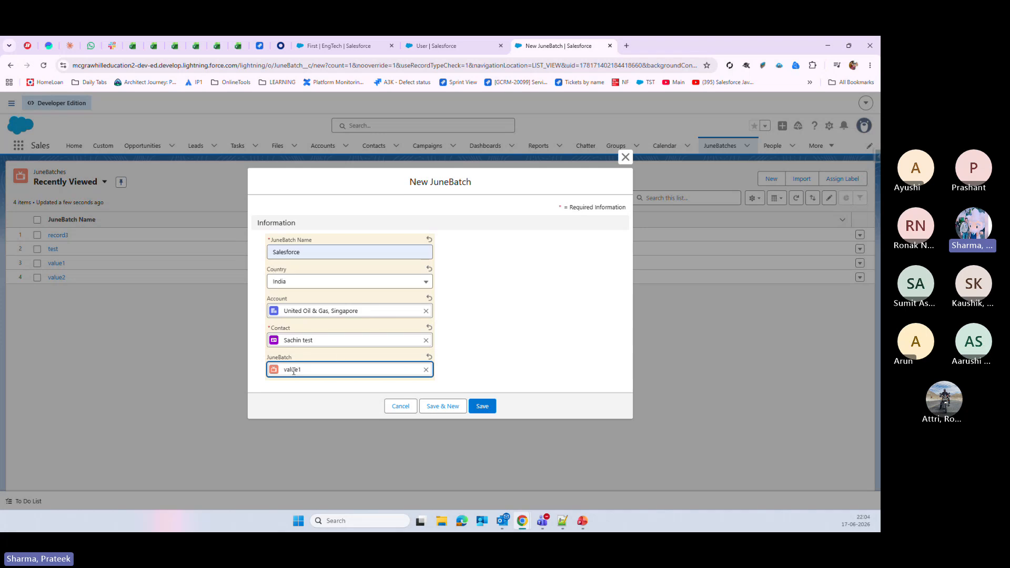
left_click(482, 407)
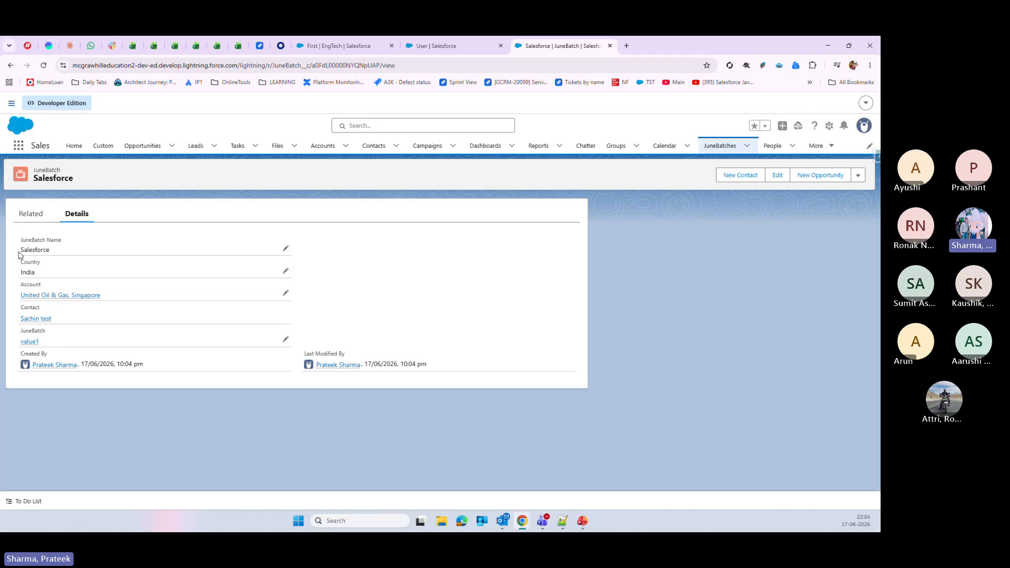
left_click_drag(20, 251, 79, 252)
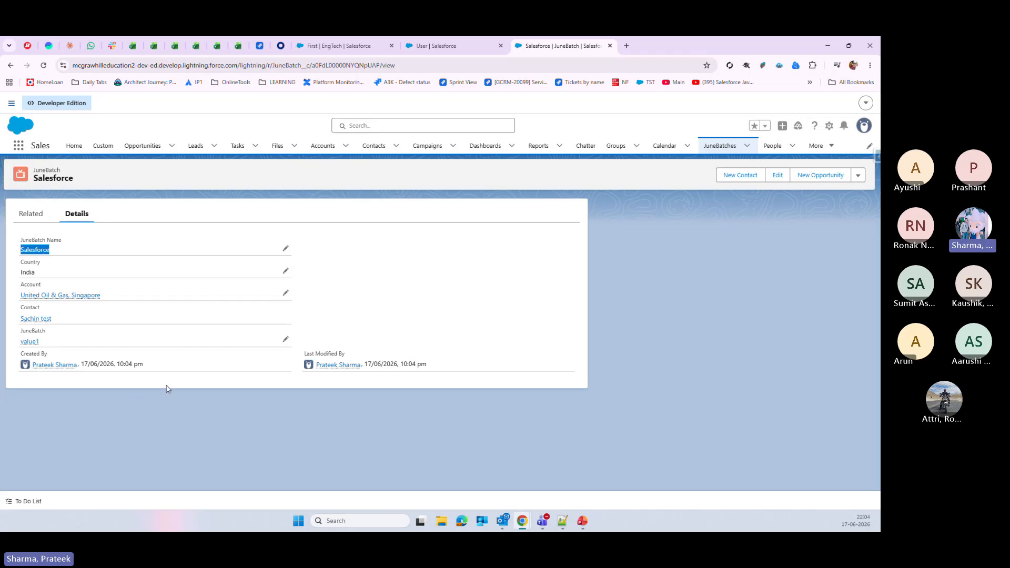